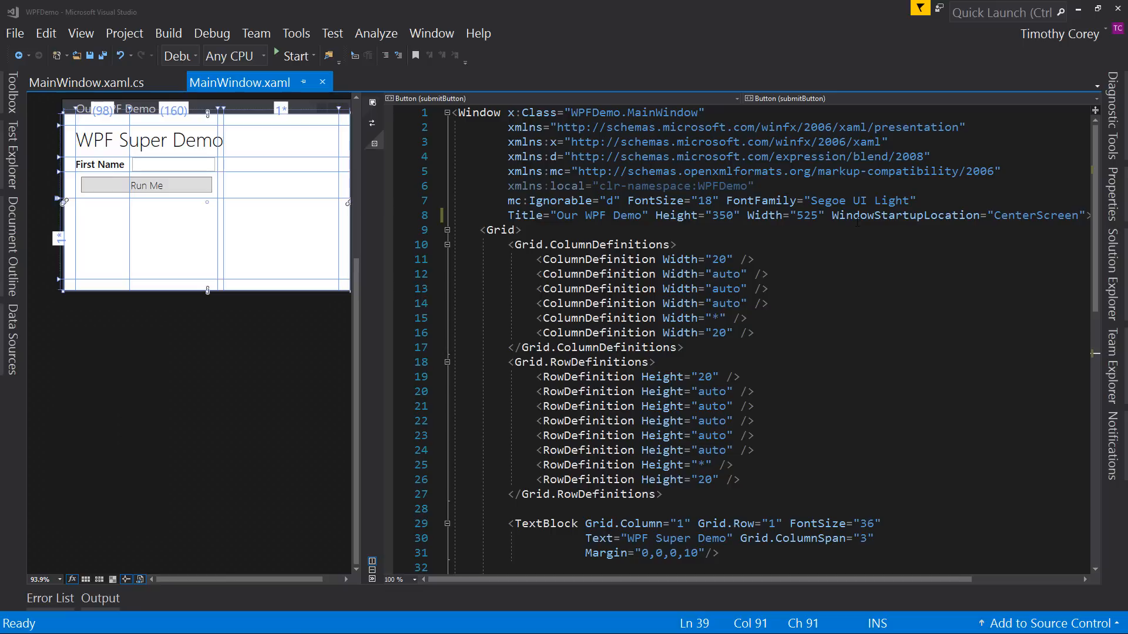
# Review the grid's column and row definitions, the first name text box and the Run Me button markup
pyautogui.click(564, 244)
pyautogui.scroll(-3, 705, 353)
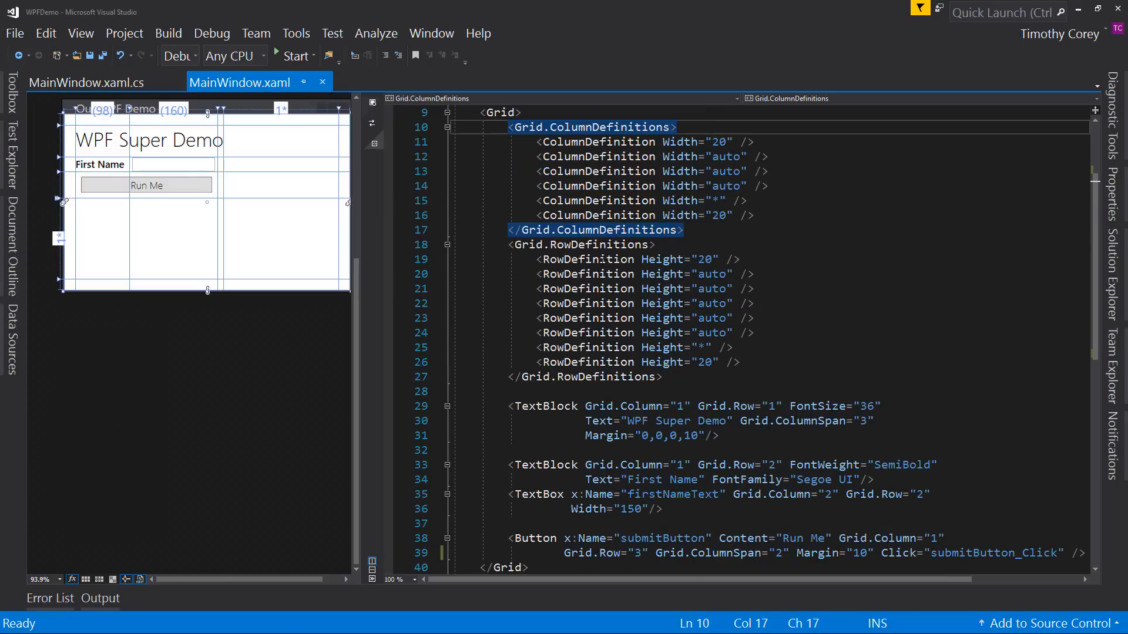
pyautogui.click(635, 288)
pyautogui.scroll(-5, 705, 353)
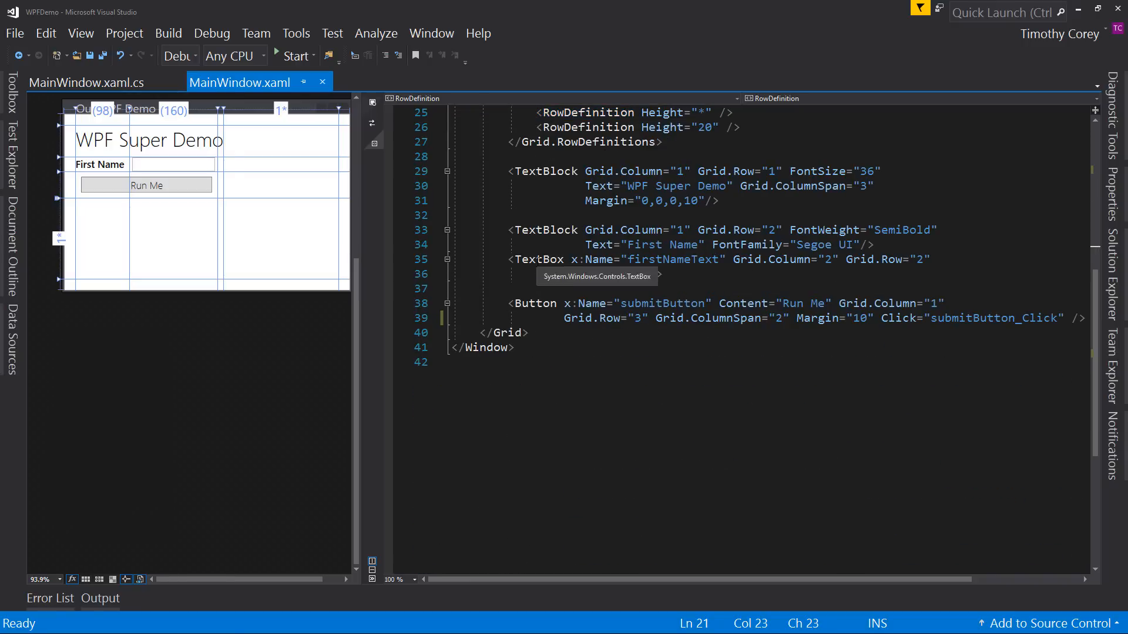
pyautogui.click(536, 260)
pyautogui.click(529, 304)
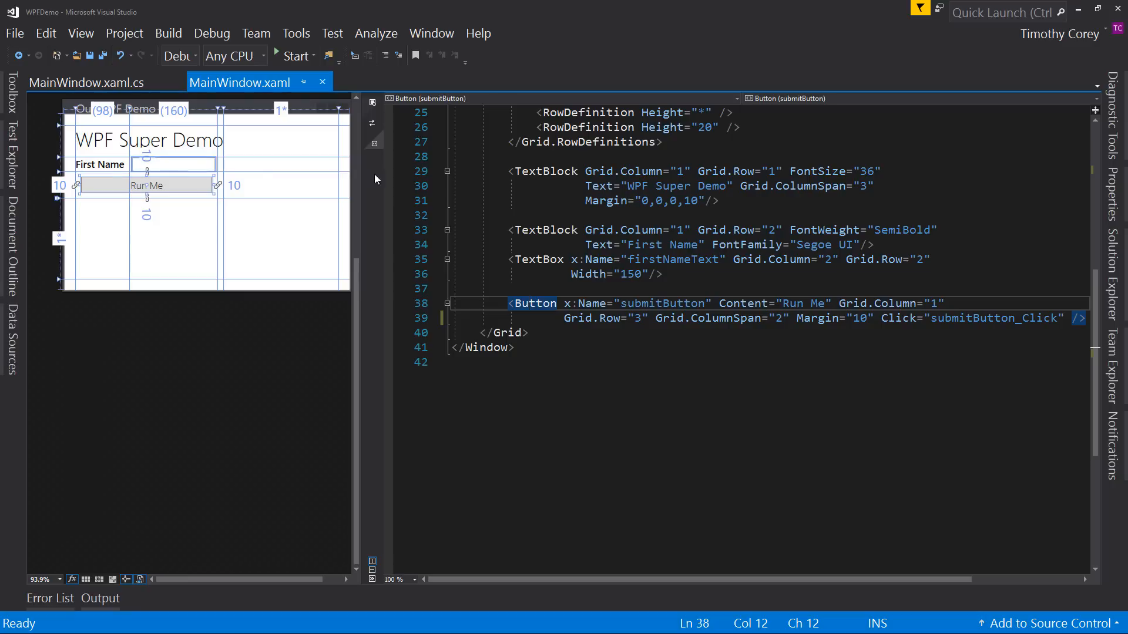
# Add a ComboBox named myComboBox with Grid.Column 1 and Grid.Row 4 below the button markup
pyautogui.click(882, 318)
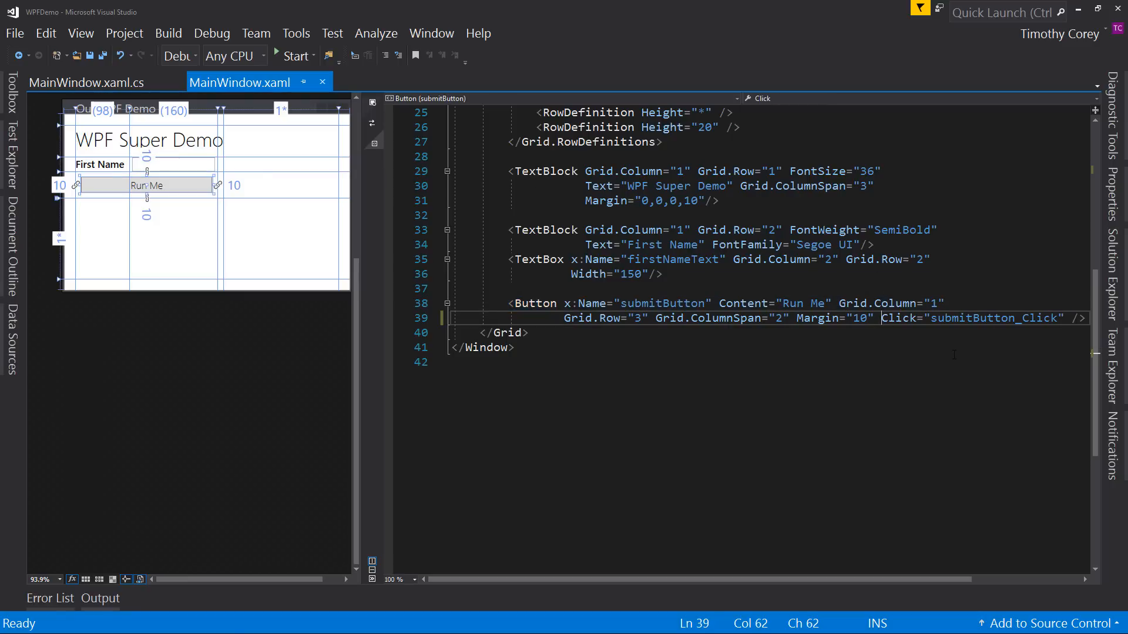
pyautogui.press('End')
pyautogui.press('Return')
pyautogui.press('Return')
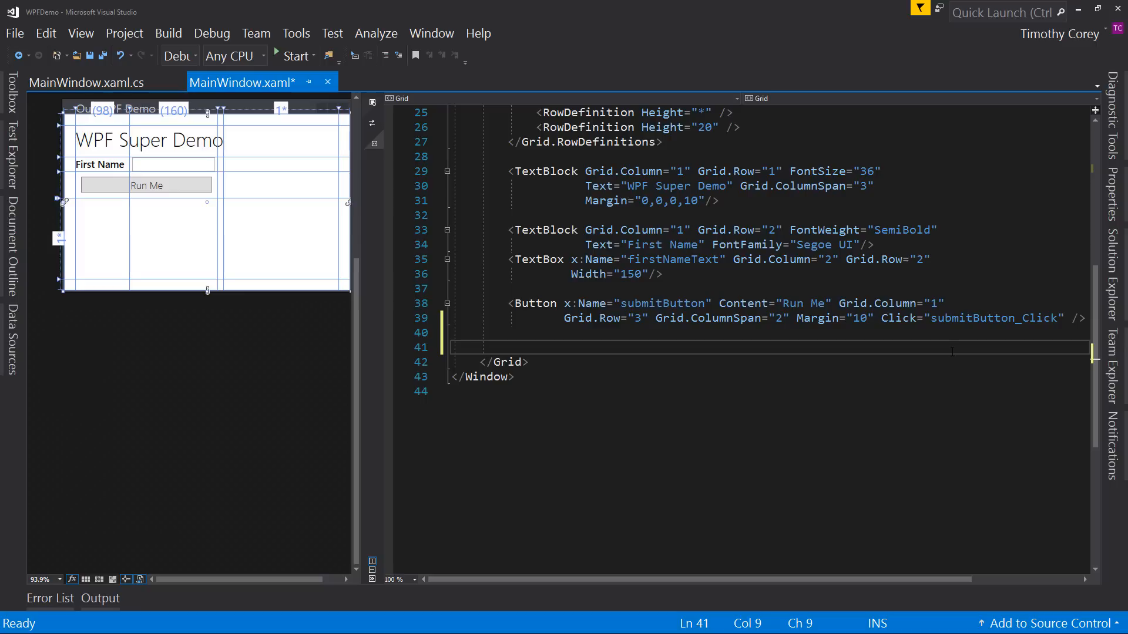
pyautogui.write('<Com')
pyautogui.press('Tab')
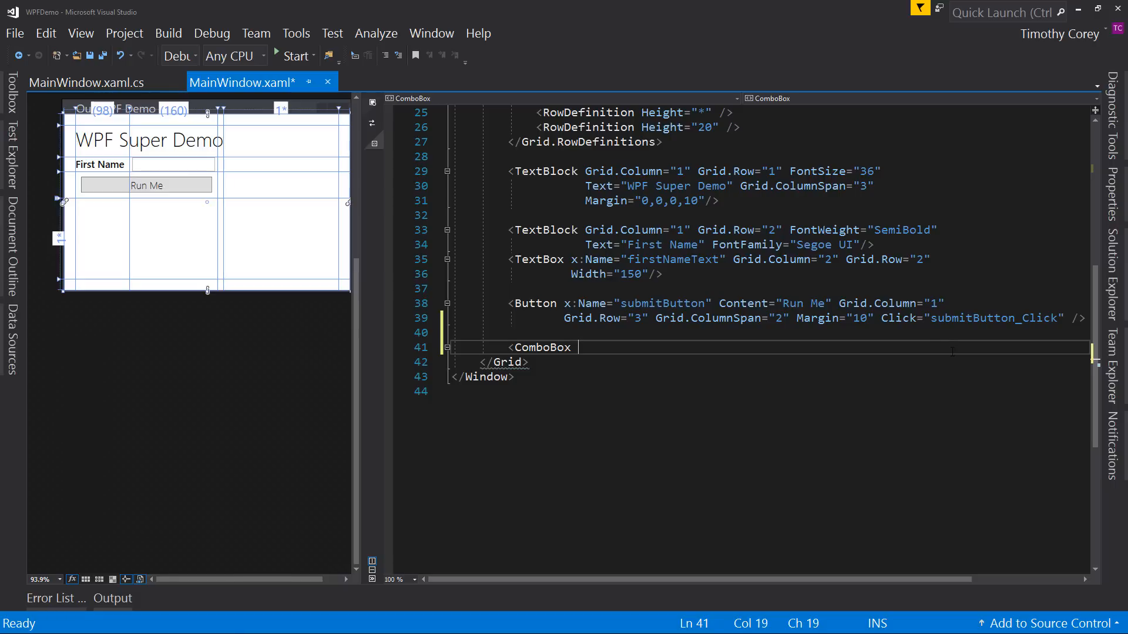
pyautogui.write('x:')
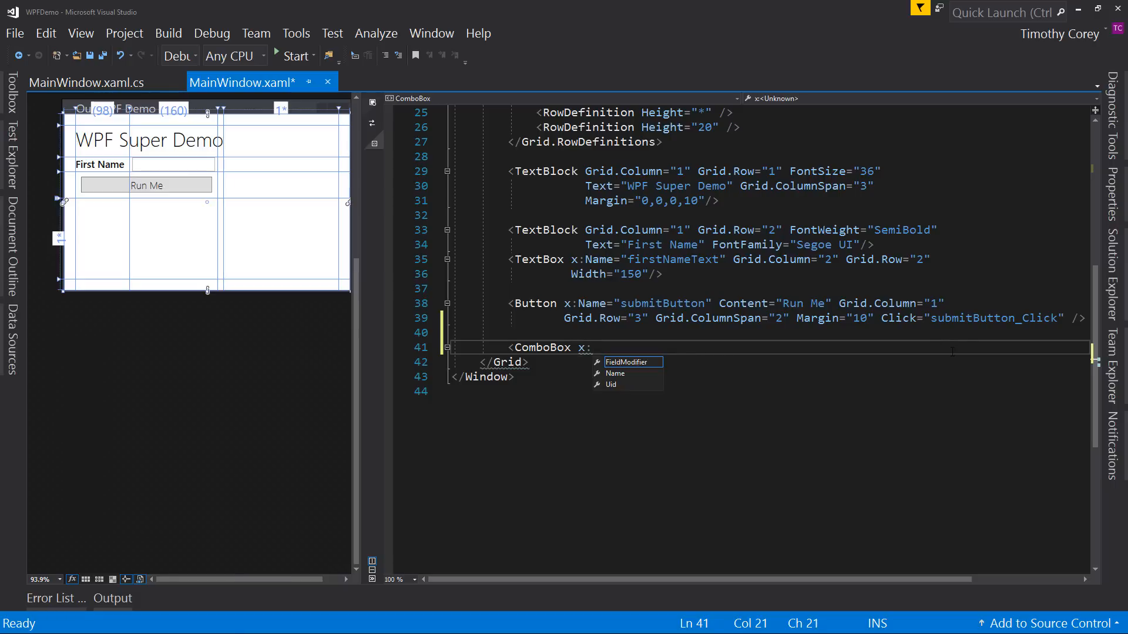
pyautogui.write('n=')
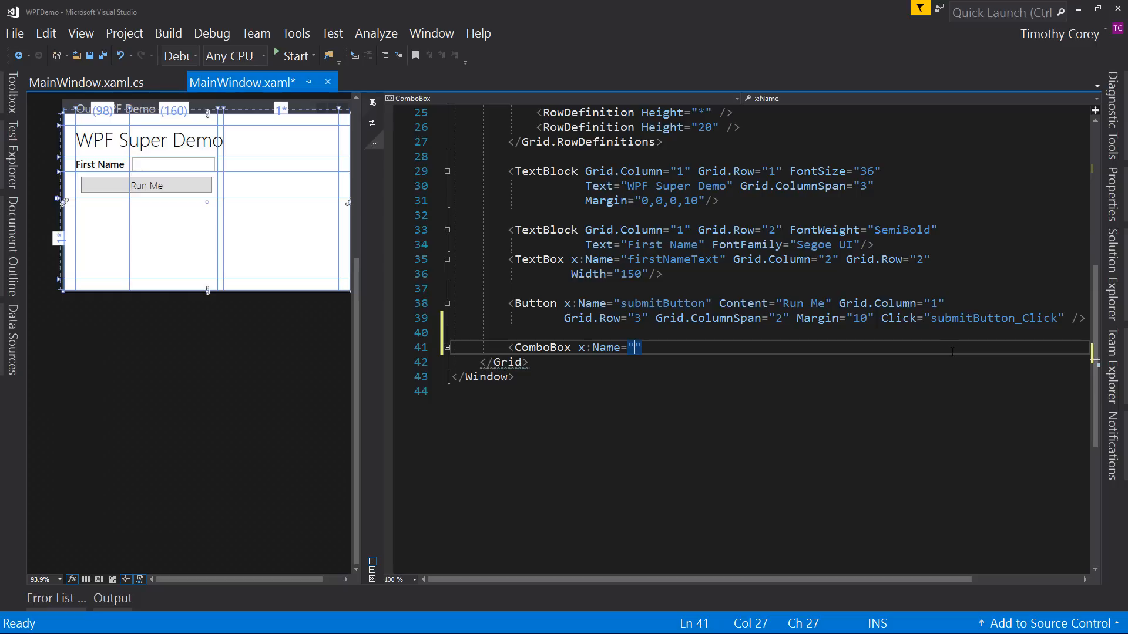
pyautogui.write('myComboBox"')
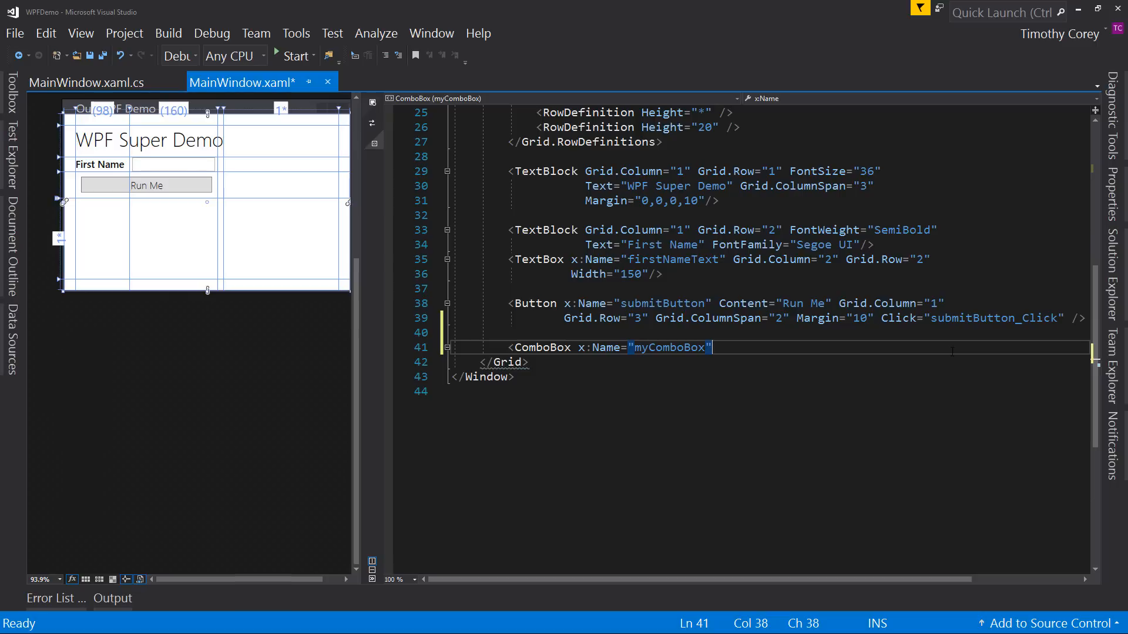
pyautogui.write(' Grid.')
pyautogui.write('C')
pyautogui.press('Tab')
pyautogui.write('1" Grid.c')
pyautogui.press('BackSpace')
pyautogui.write('ro')
pyautogui.press('Tab')
pyautogui.write('4')
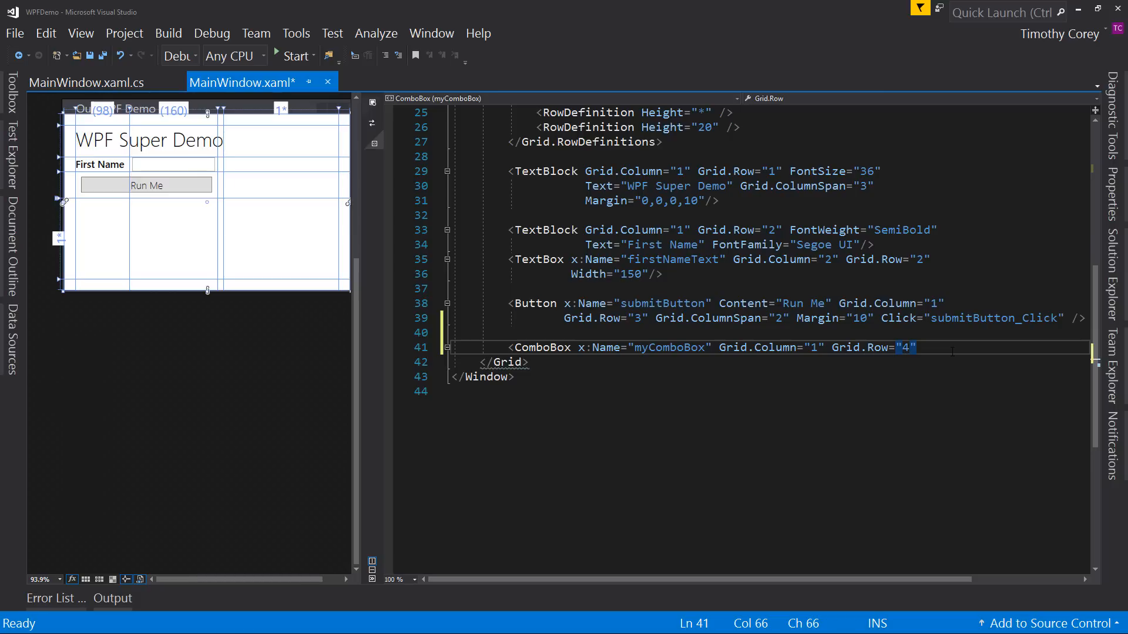
pyautogui.press('Right')
pyautogui.write('>')
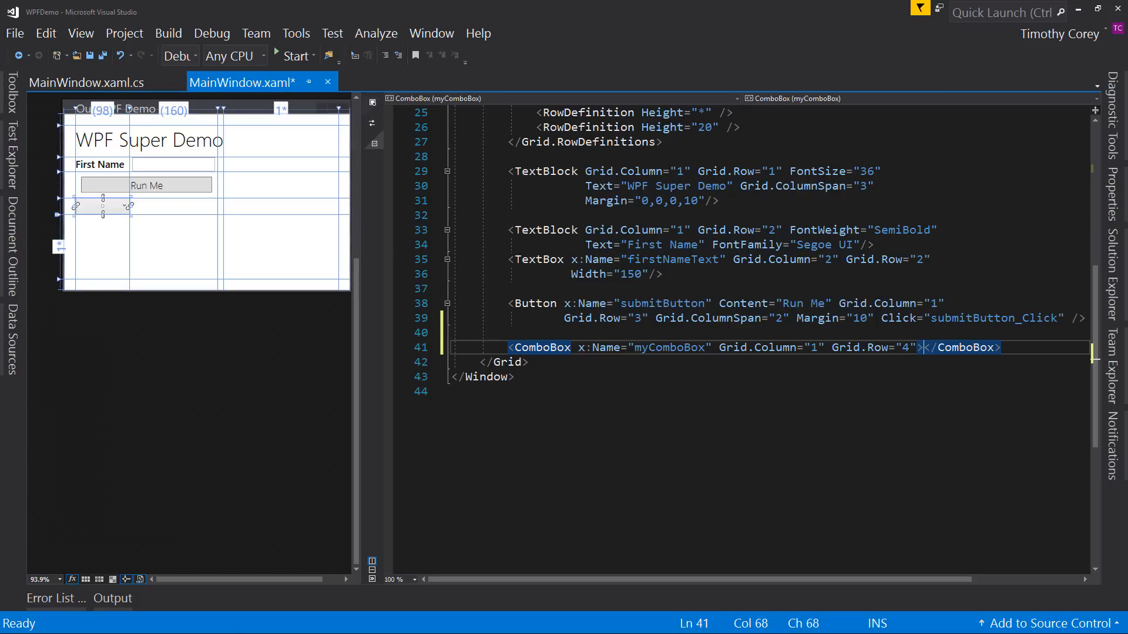
# Give the ComboBox Grid.ColumnSpan="2" and put its closing tag on its own line with an empty body
pyautogui.press('Left')
pyautogui.write('Gri')
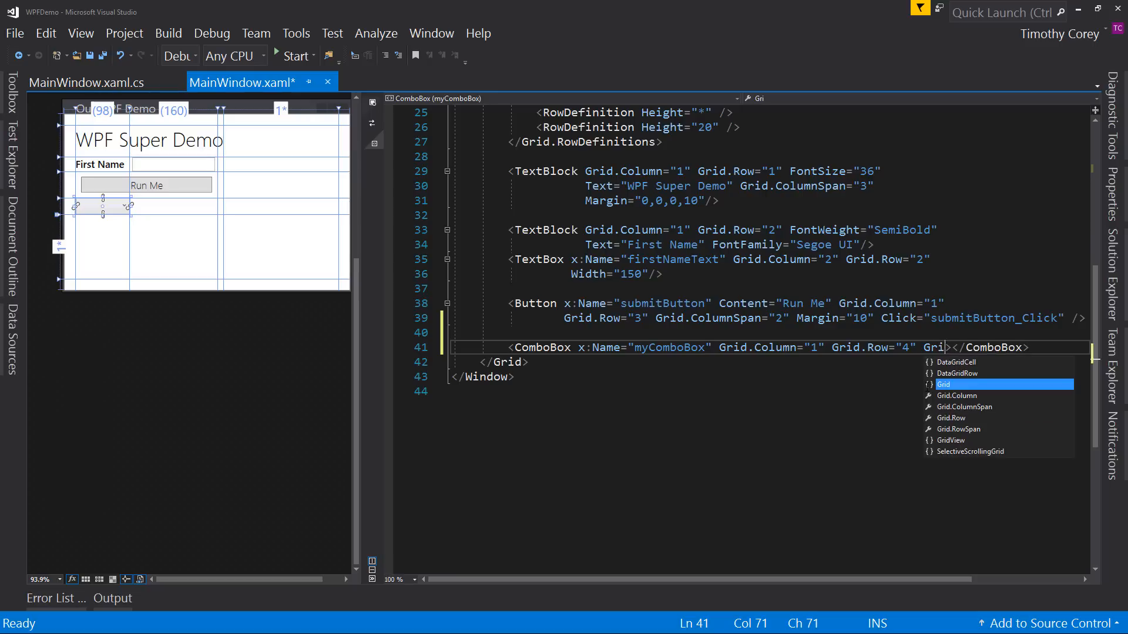
pyautogui.write('d.c')
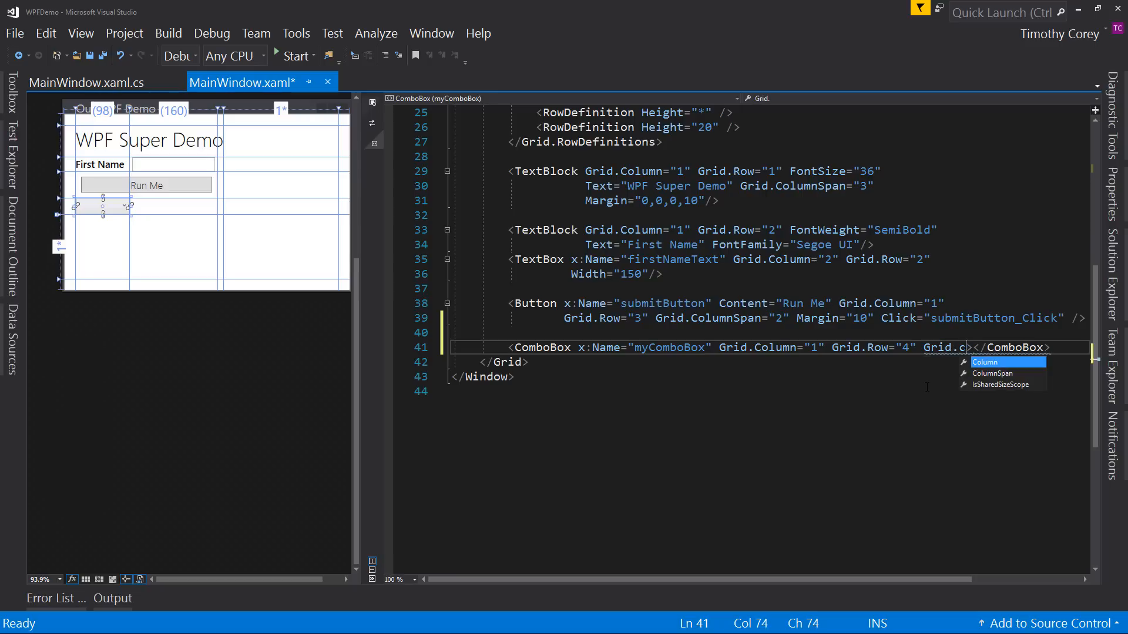
pyautogui.write('ol')
pyautogui.press('Tab')
pyautogui.write('2')
pyautogui.press('Right')
pyautogui.press('Right')
pyautogui.press('Return')
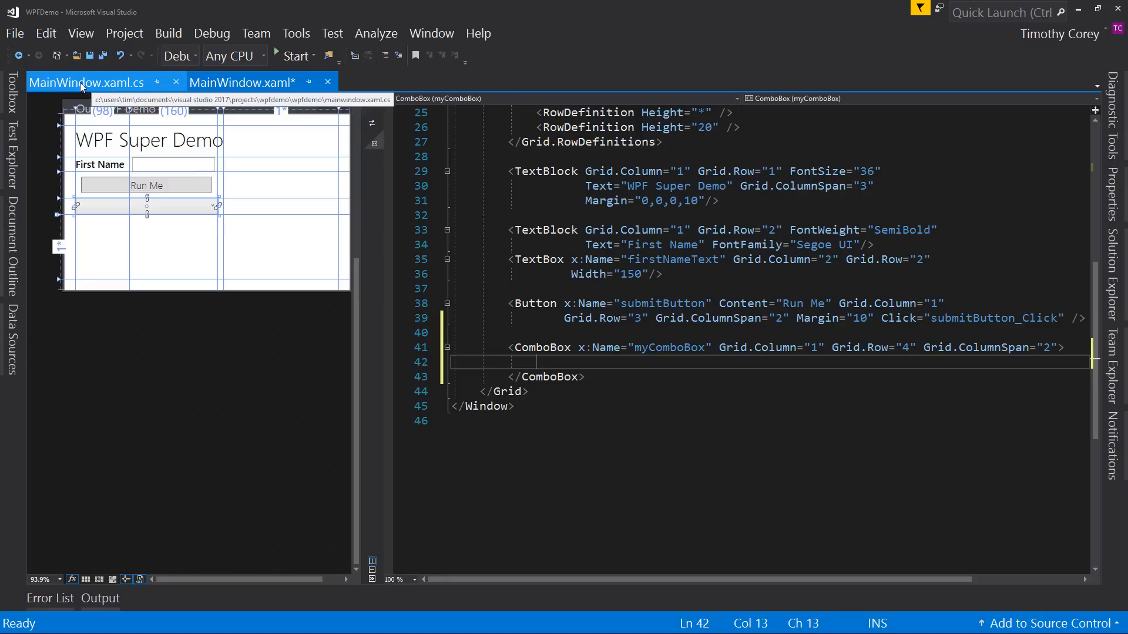
# Review the Person class and MainWindow class in MainWindow.xaml.cs, glancing back at the XAML
pyautogui.click(91, 83)
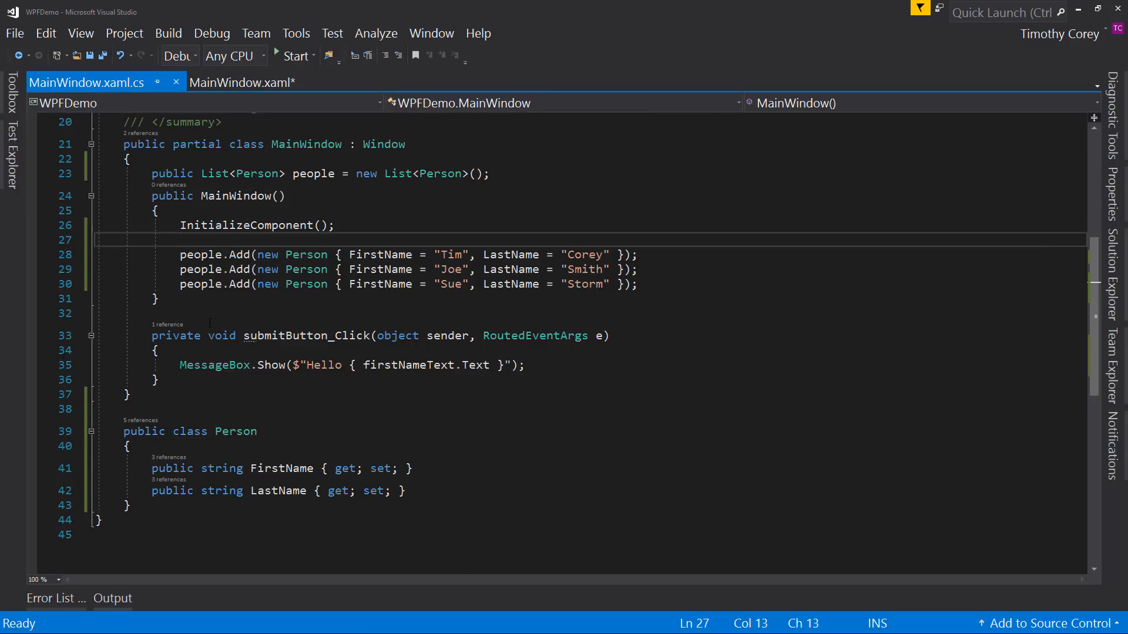
pyautogui.moveTo(124, 431); pyautogui.dragTo(133, 506)
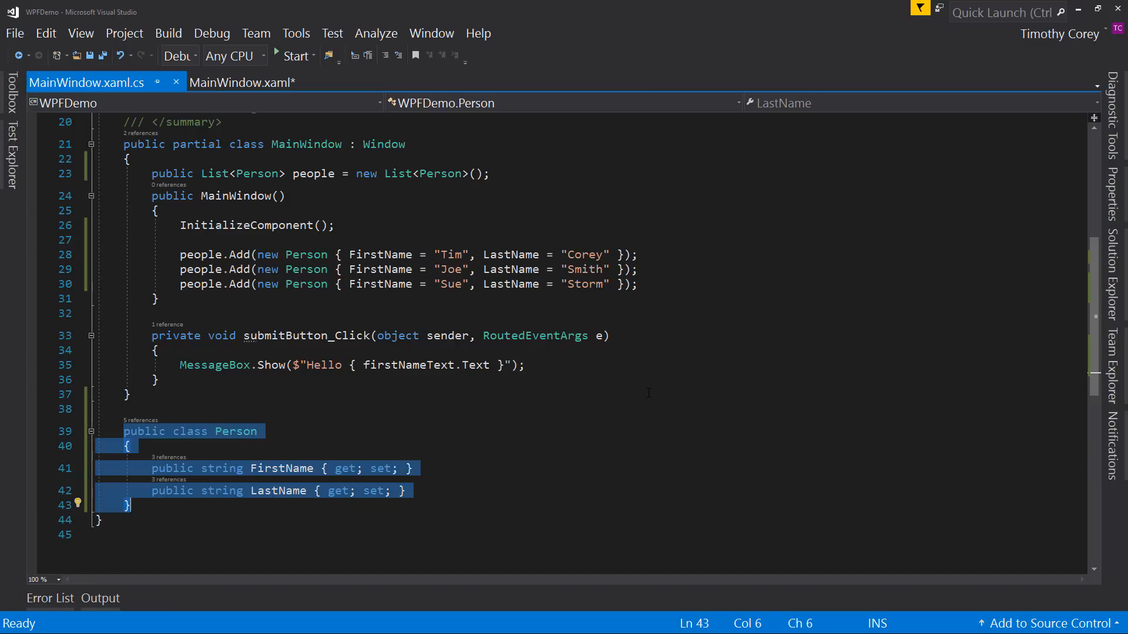
pyautogui.scroll(1, 564, 353)
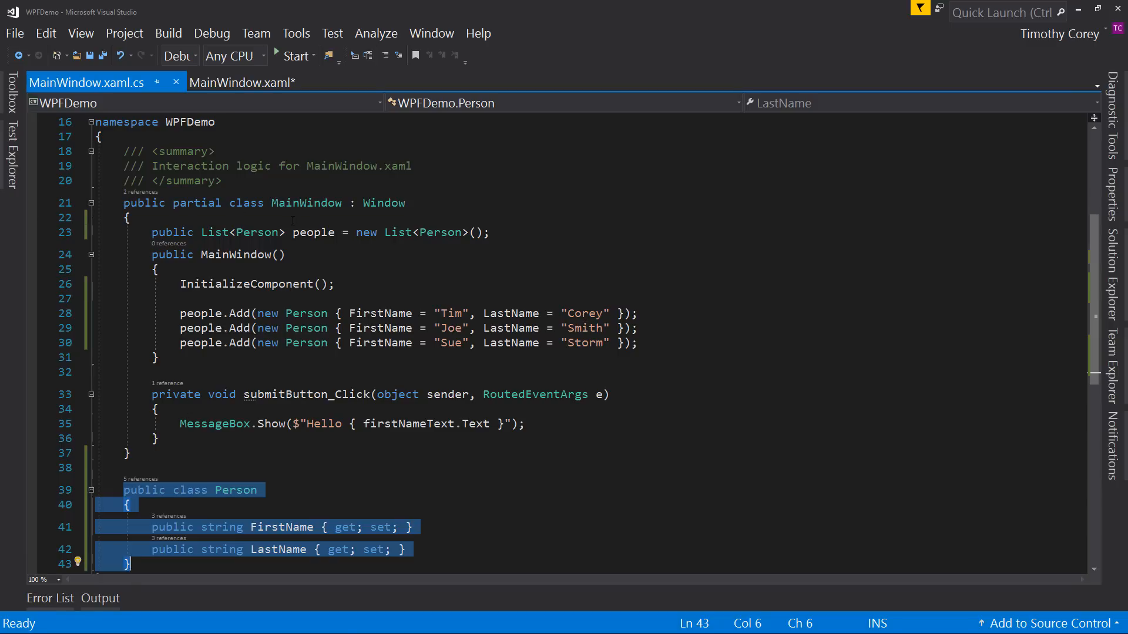
pyautogui.click(168, 453)
pyautogui.scroll(-3, 564, 352)
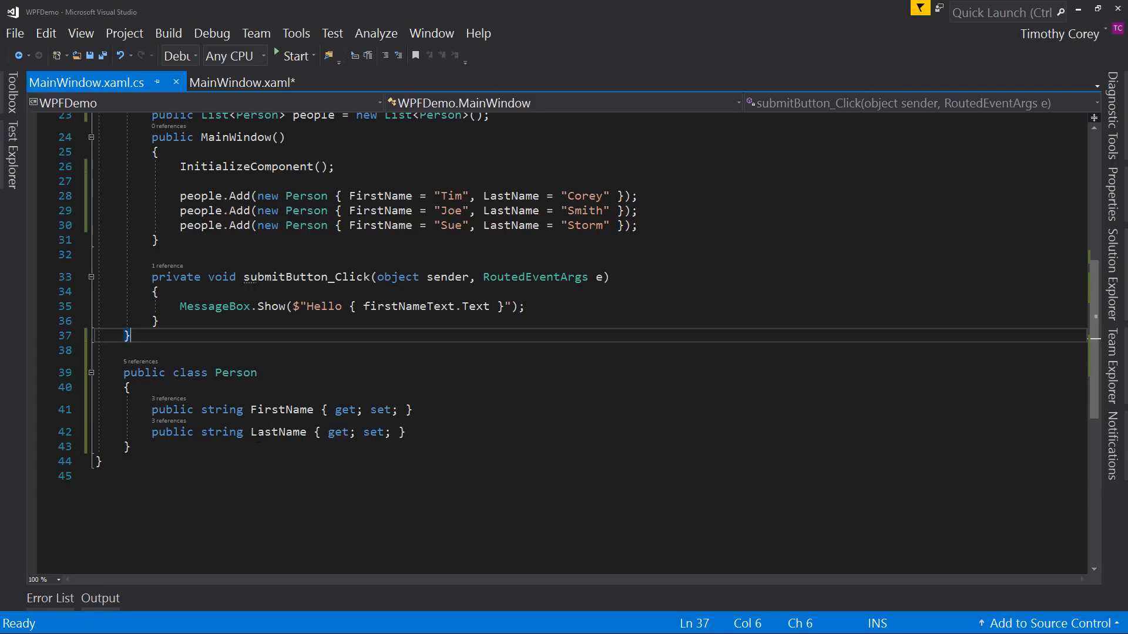
pyautogui.scroll(3, 564, 353)
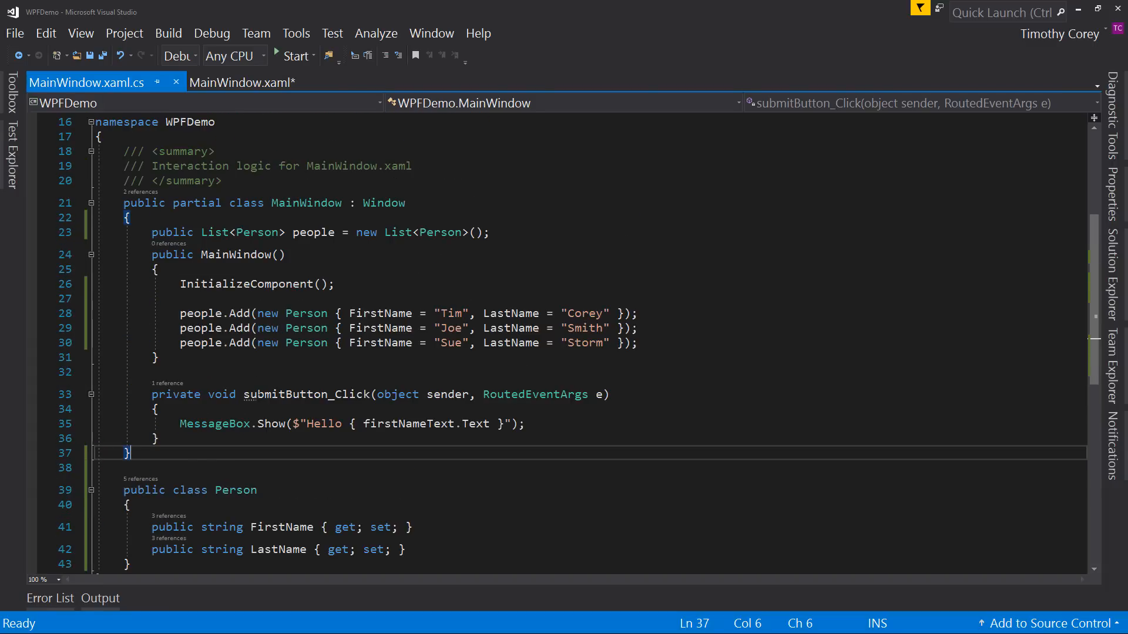
pyautogui.doubleClick(306, 203)
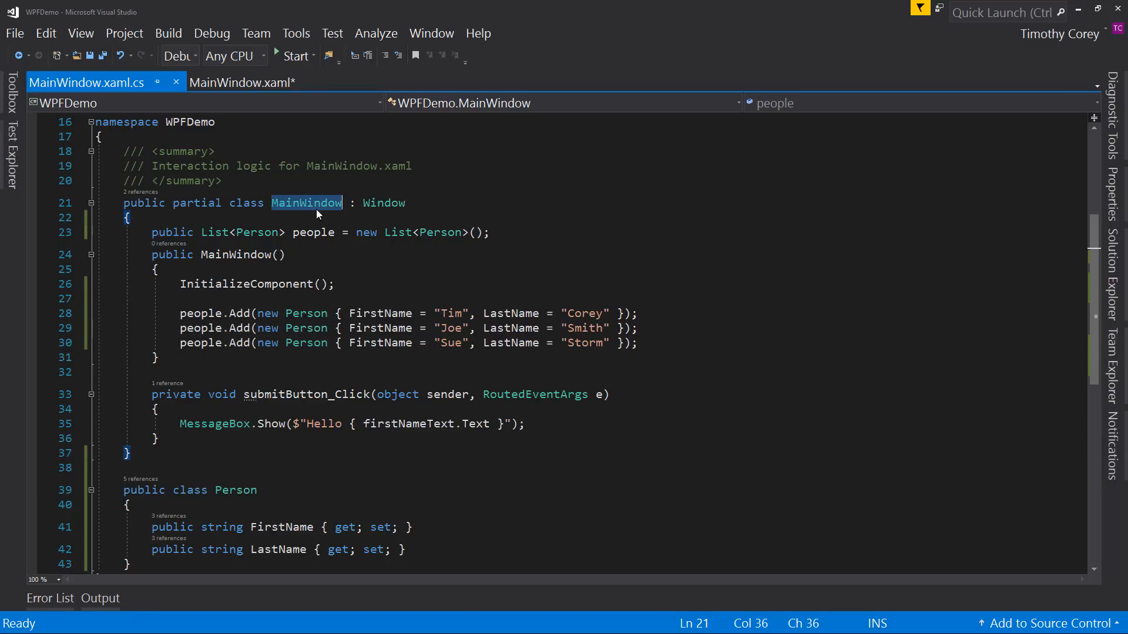
pyautogui.click(238, 84)
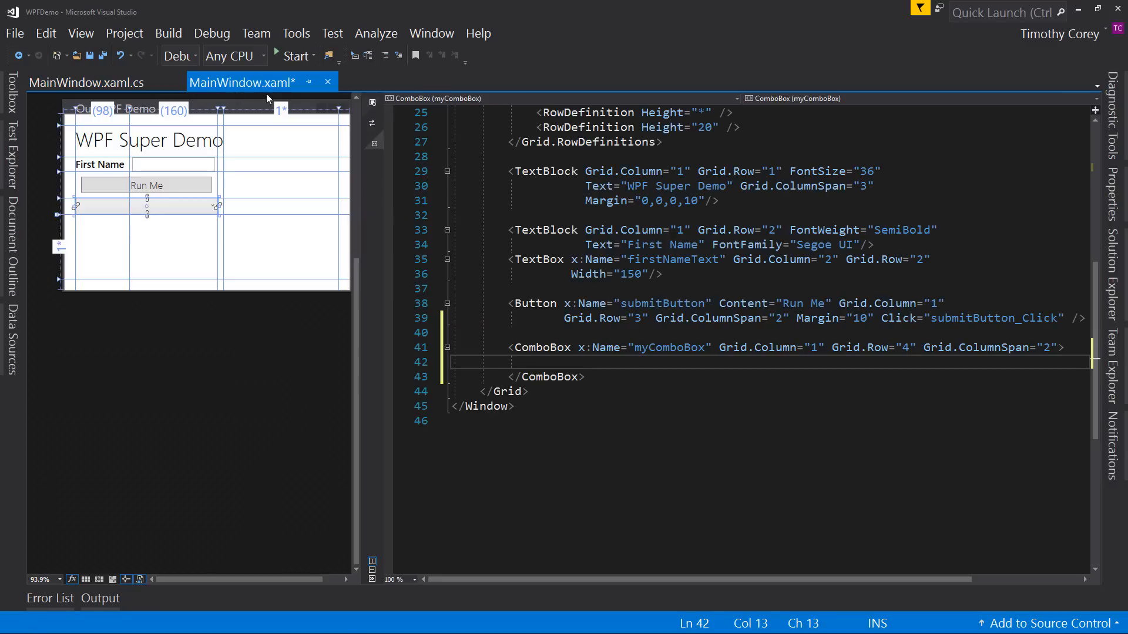
pyautogui.click(102, 82)
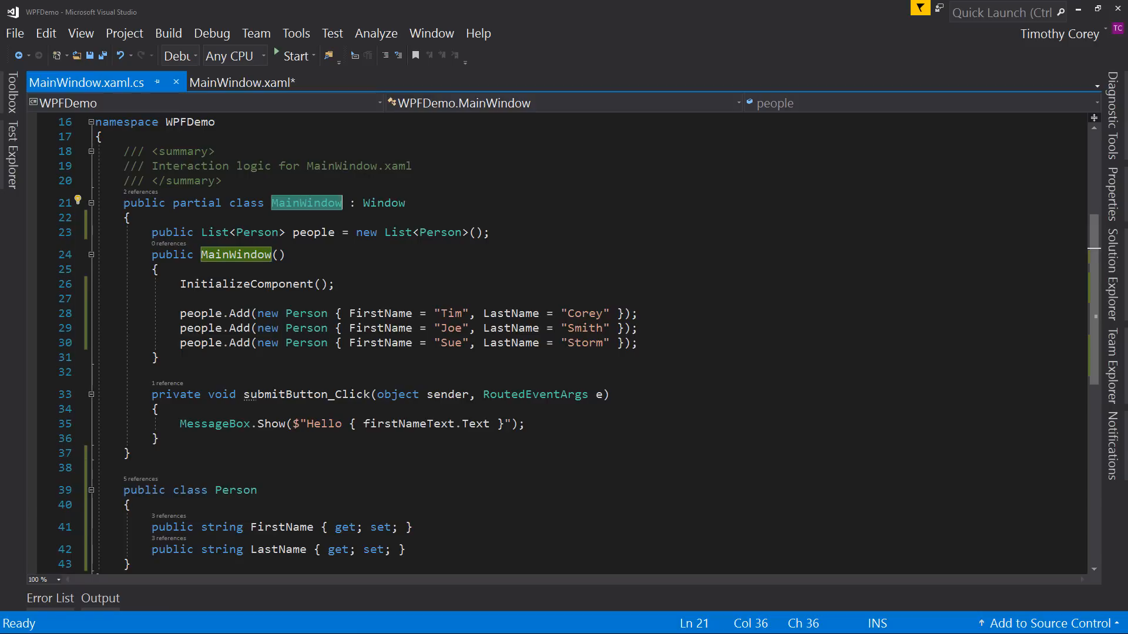
# Review the people list, constructor and three people.Add lines, ending after the last Add line
pyautogui.moveTo(151, 233); pyautogui.dragTo(508, 235)
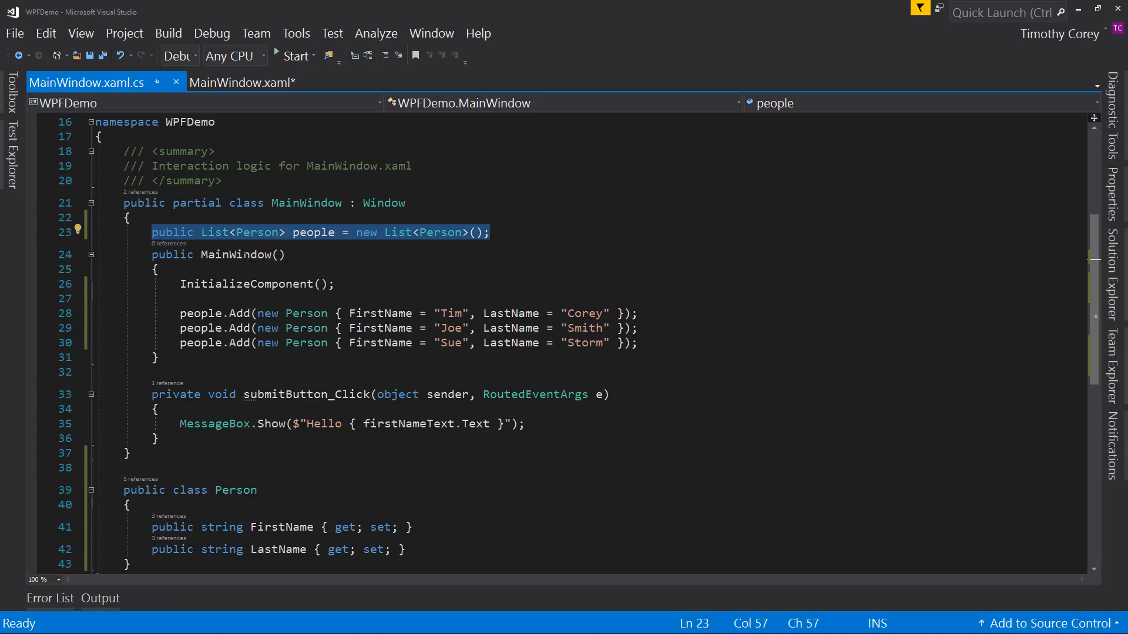
pyautogui.doubleClick(233, 256)
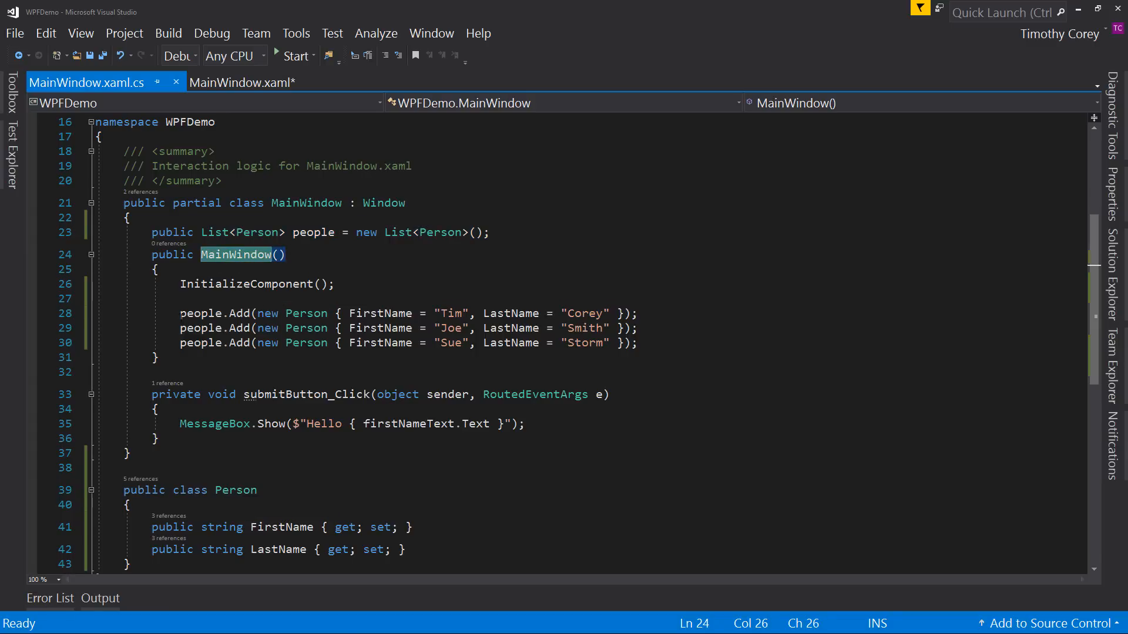
pyautogui.doubleClick(247, 284)
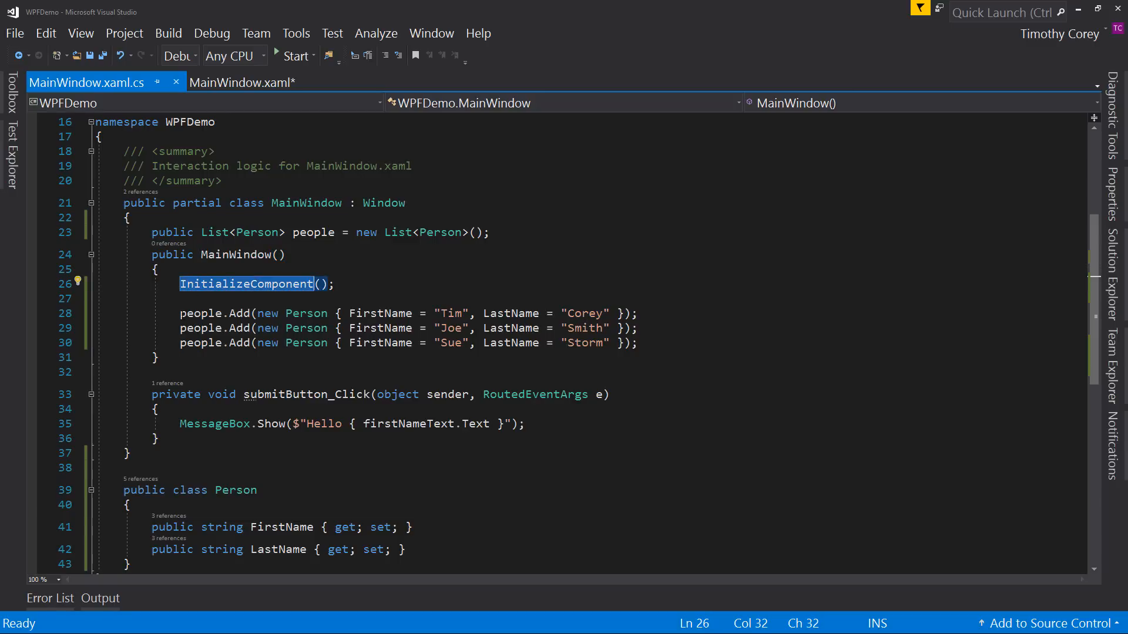
pyautogui.moveTo(180, 313); pyautogui.dragTo(640, 343)
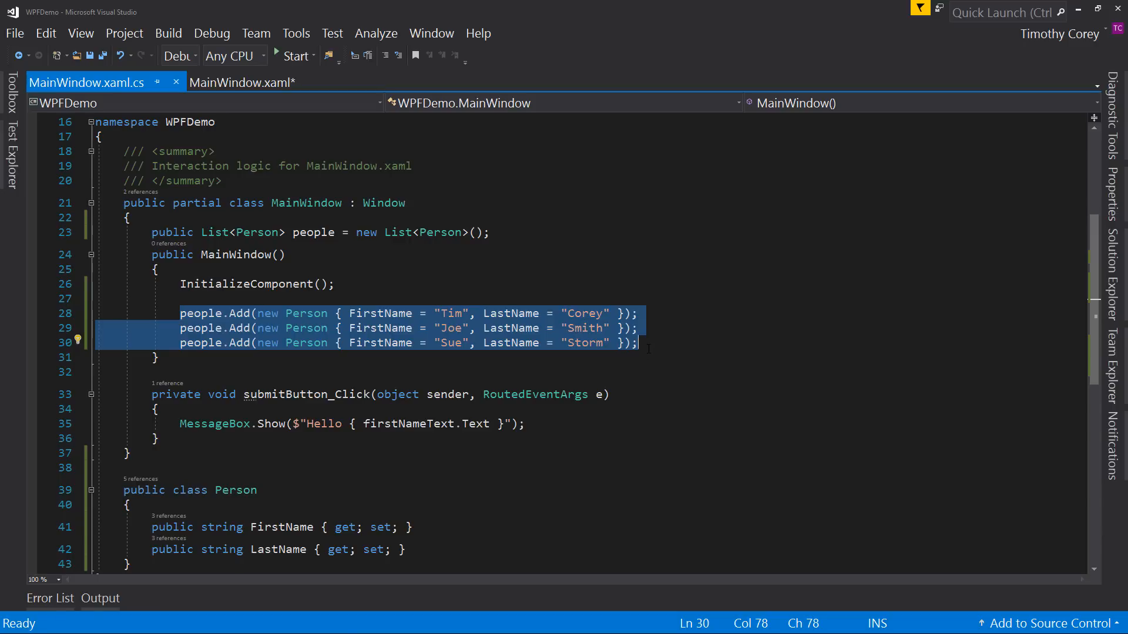
pyautogui.click(659, 347)
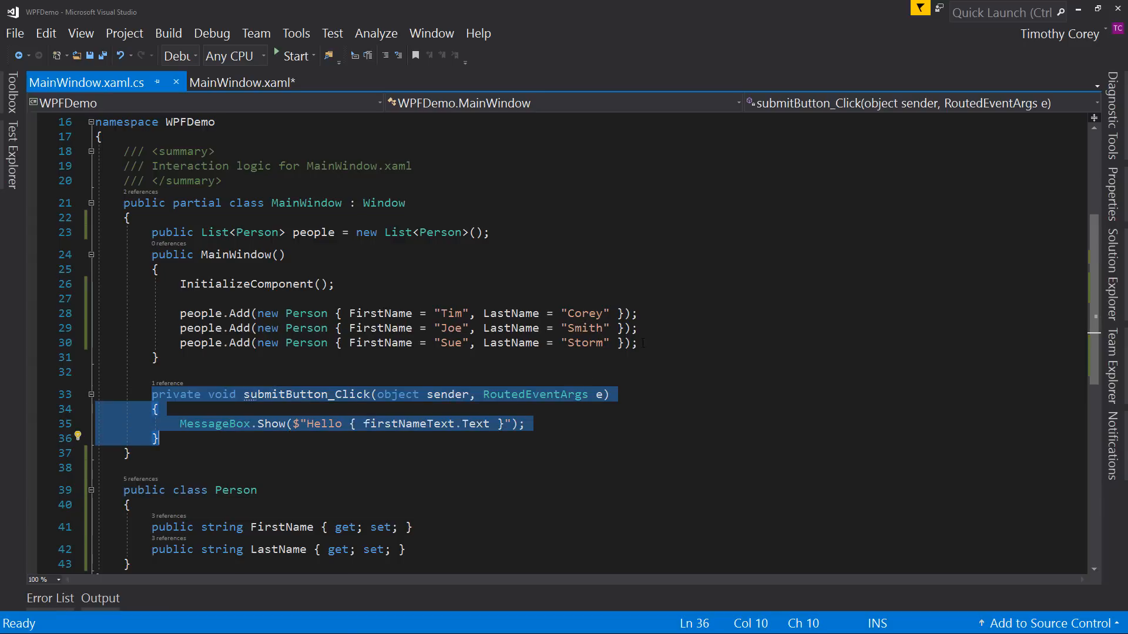
pyautogui.moveTo(638, 343); pyautogui.dragTo(180, 312)
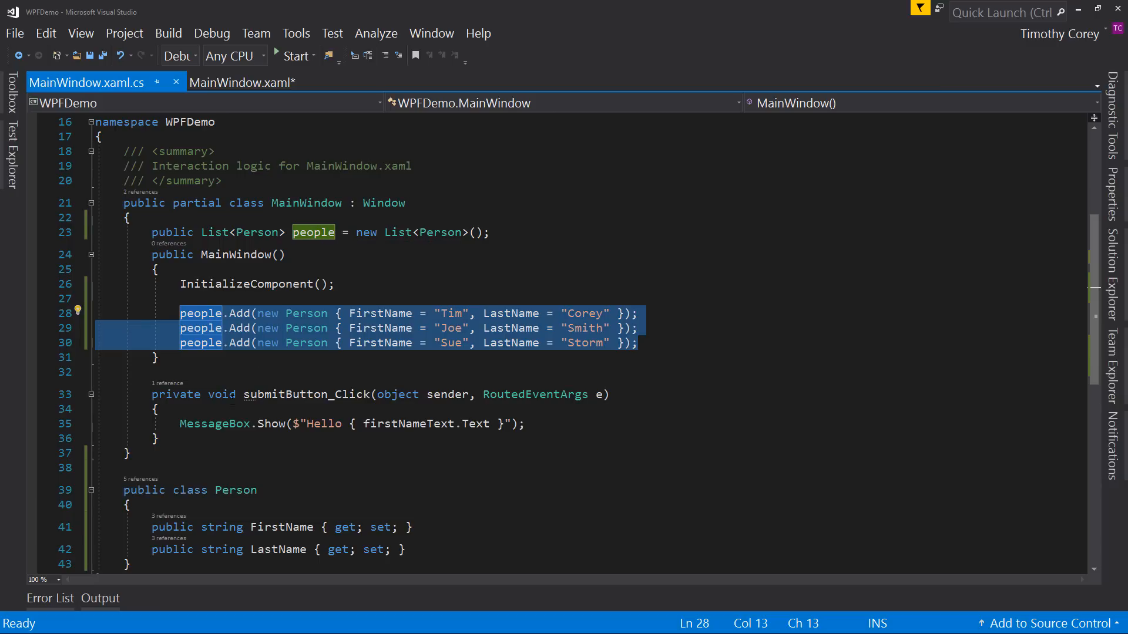
pyautogui.click(676, 339)
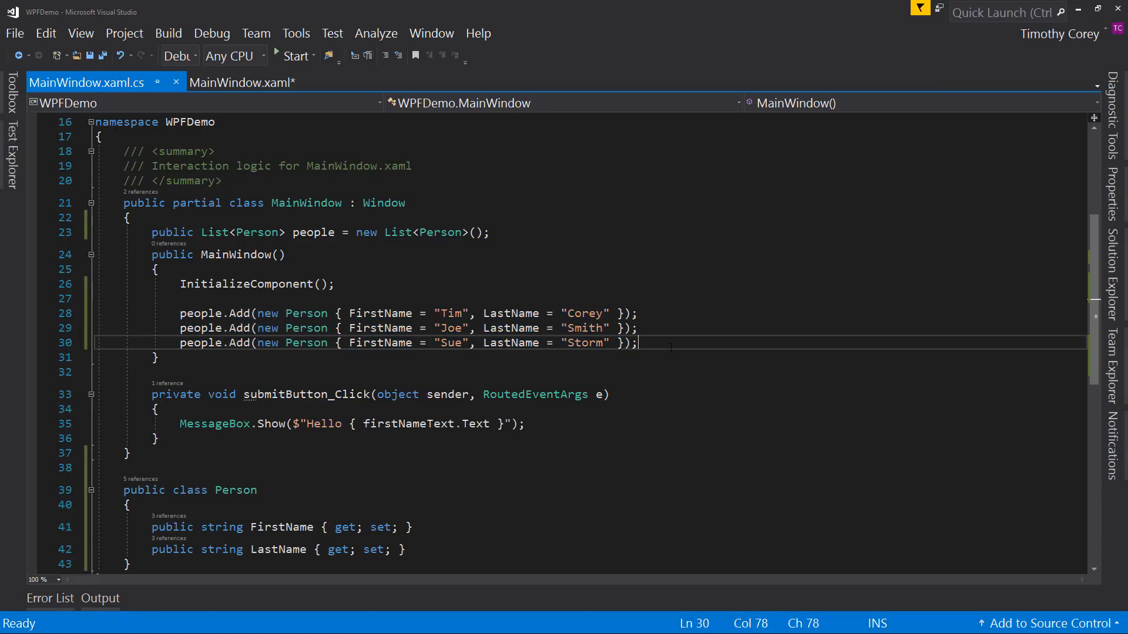
# Set myComboBox.ItemsSource = people in the constructor and run the demo from MainWindow.xaml
pyautogui.press('Return')
pyautogui.press('Return')
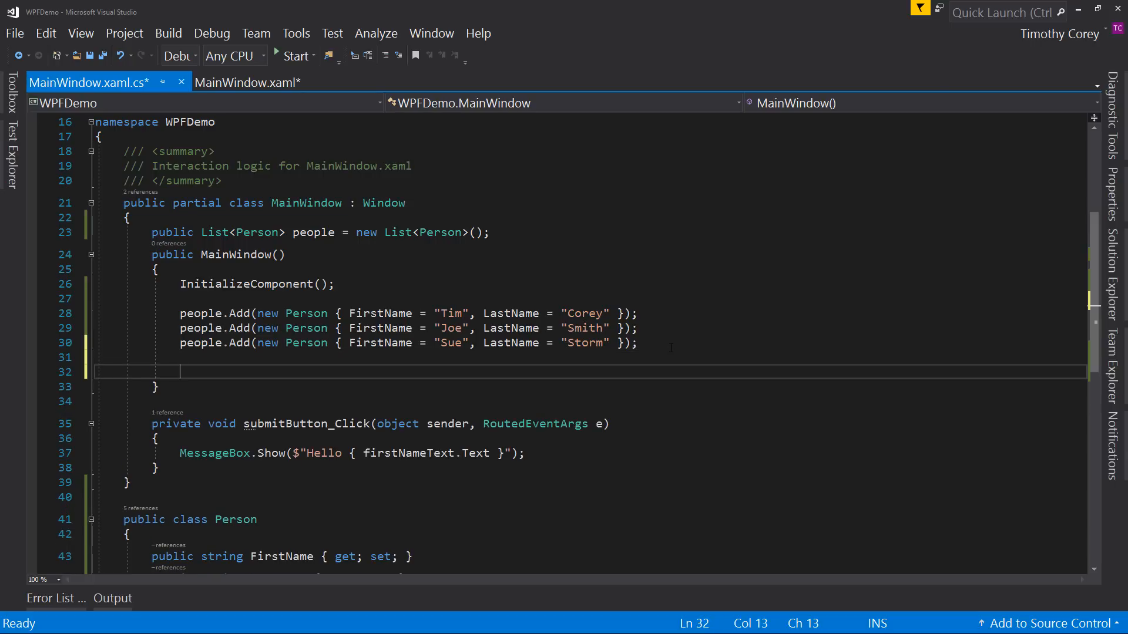
pyautogui.write('my')
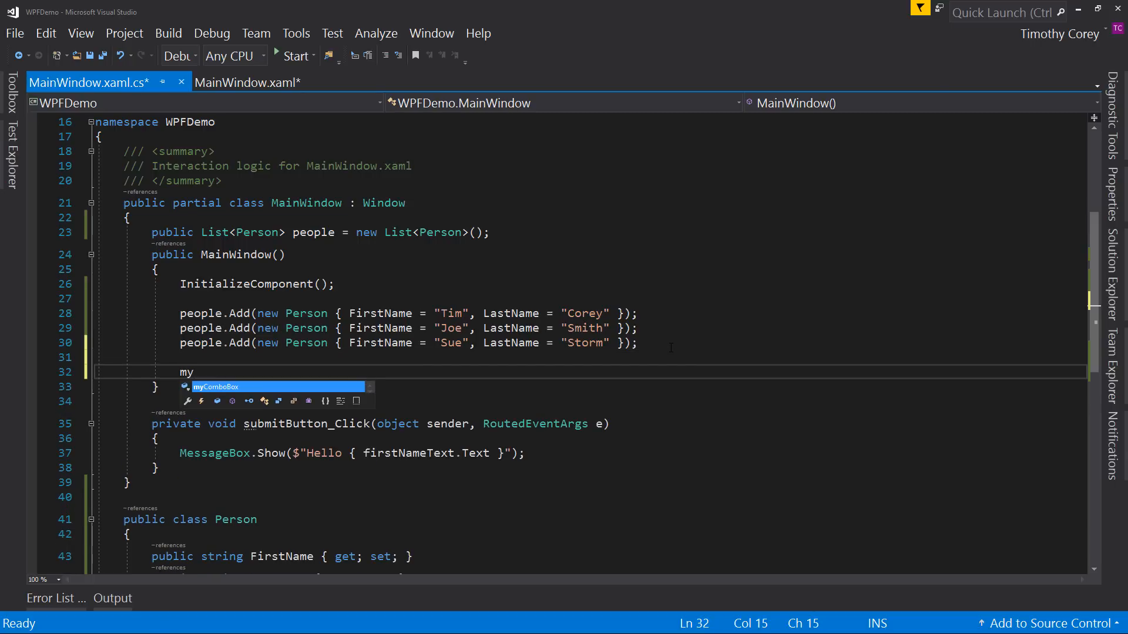
pyautogui.press('Tab')
pyautogui.write('.item')
pyautogui.press('Tab')
pyautogui.write('= people;')
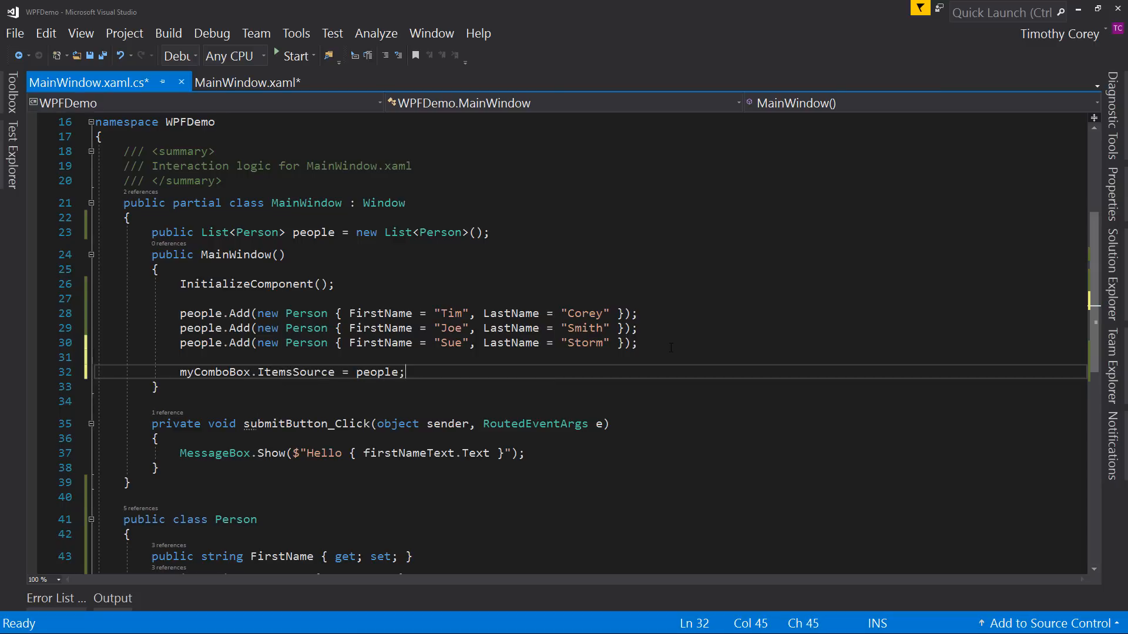
pyautogui.click(247, 83)
pyautogui.click(291, 55)
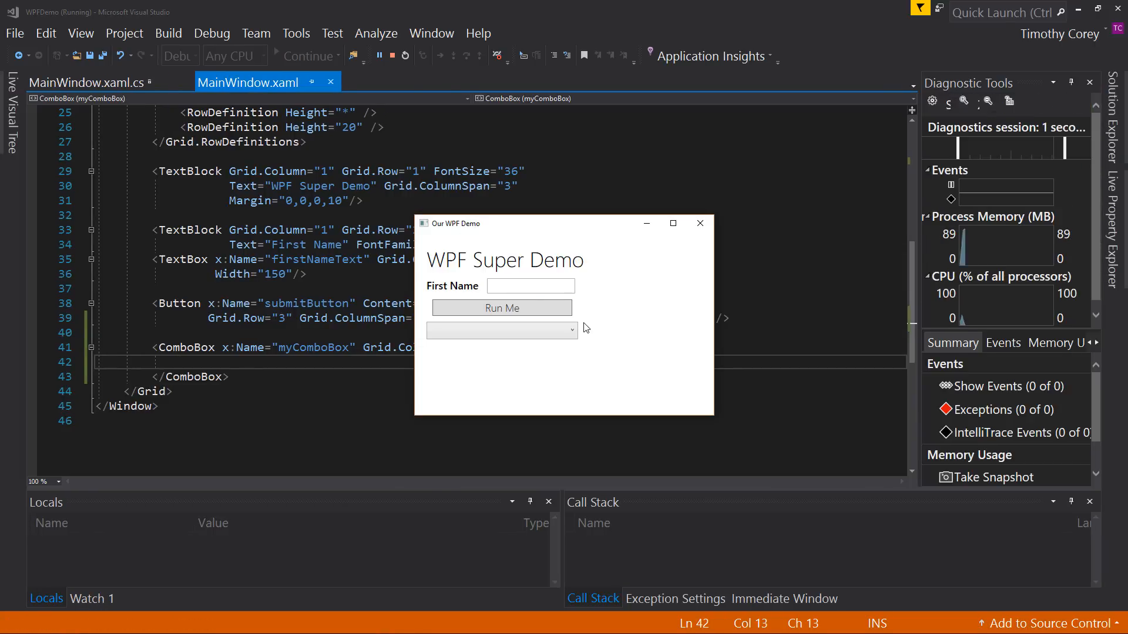
pyautogui.click(573, 332)
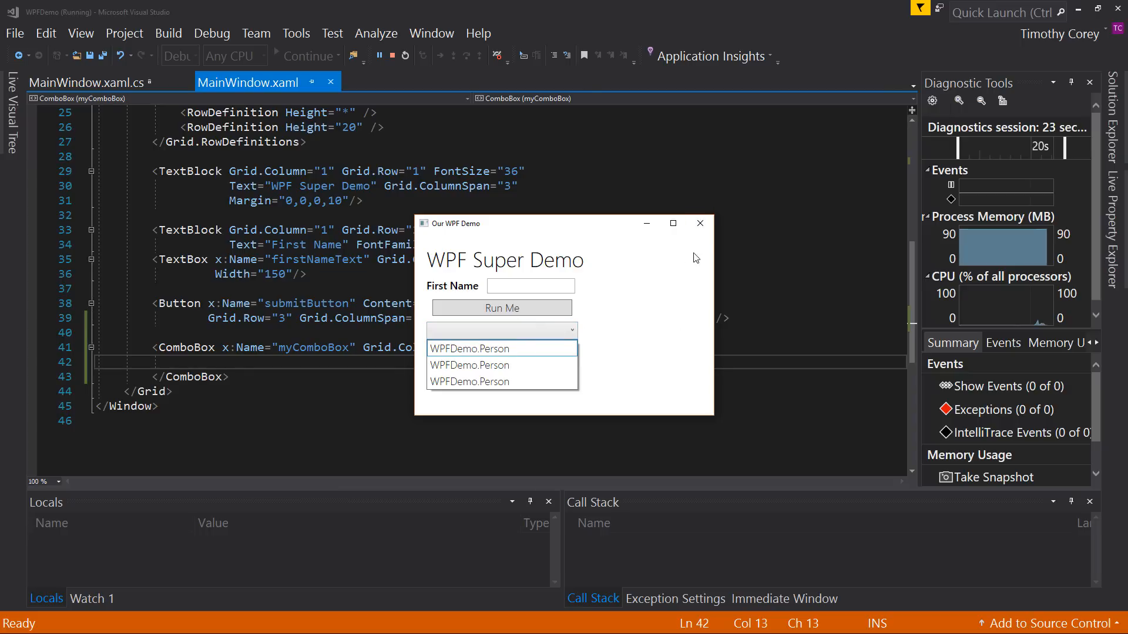
pyautogui.click(665, 343)
pyautogui.click(701, 226)
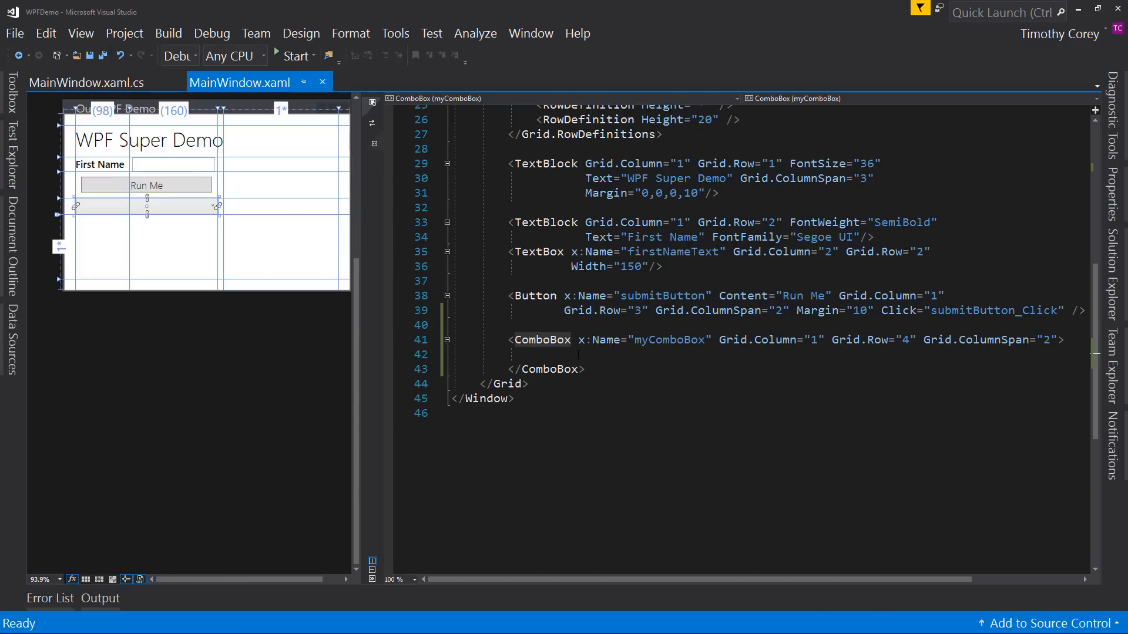
# Add a ComboBox.ItemTemplate holding a DataTemplate with a TextBlock bound to FirstName
pyautogui.click(579, 355)
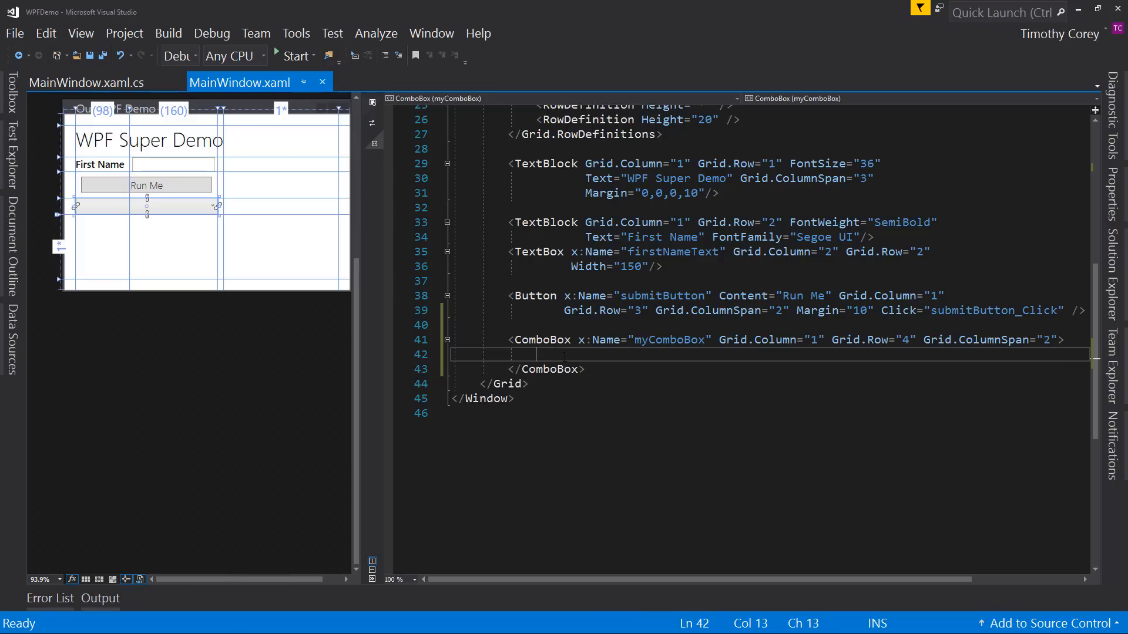
pyautogui.write('<')
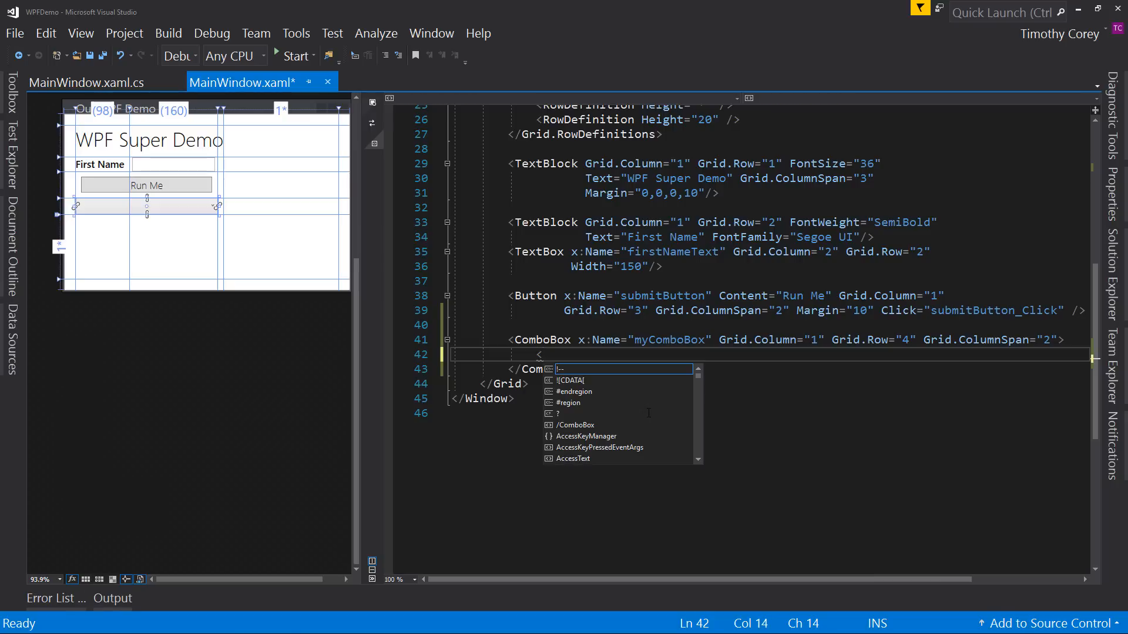
pyautogui.write('Com')
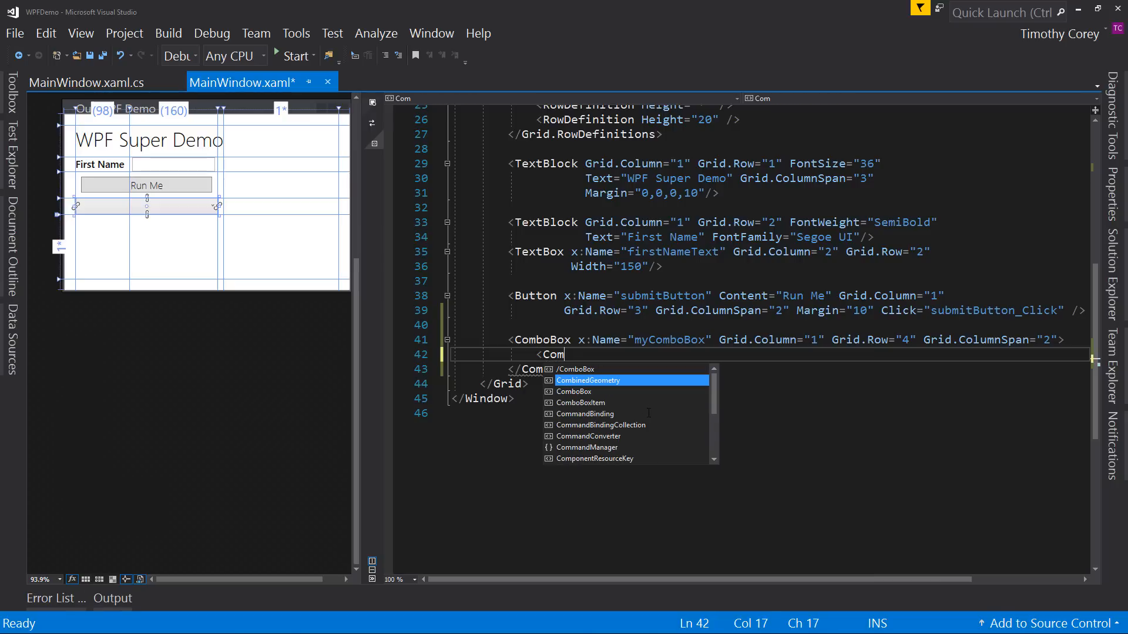
pyautogui.write('boBox.')
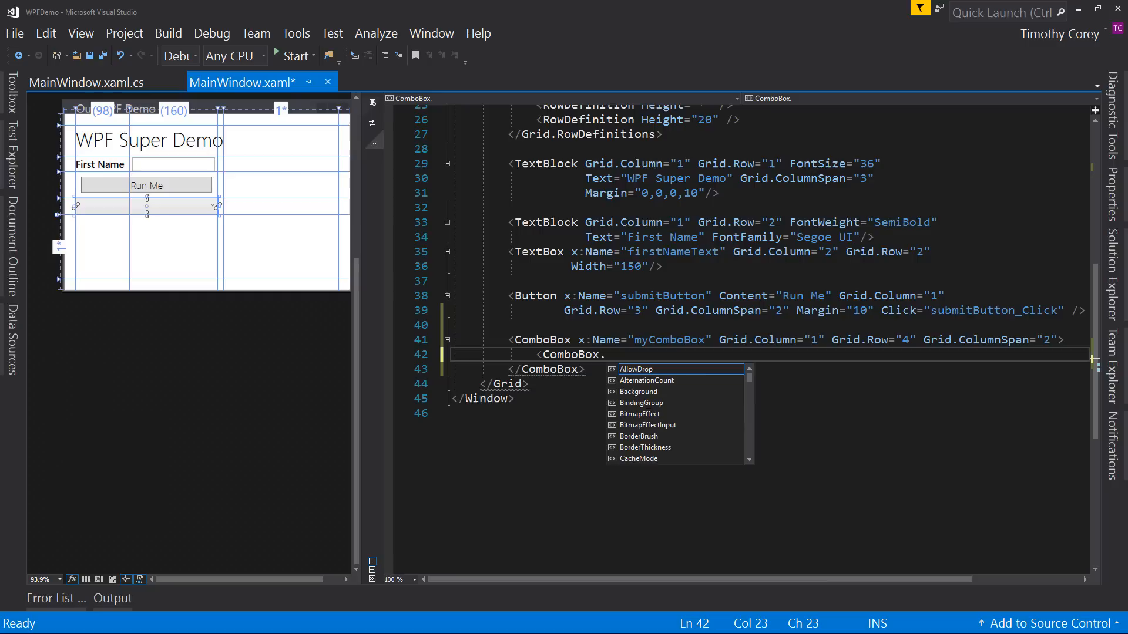
pyautogui.write('ItemTe')
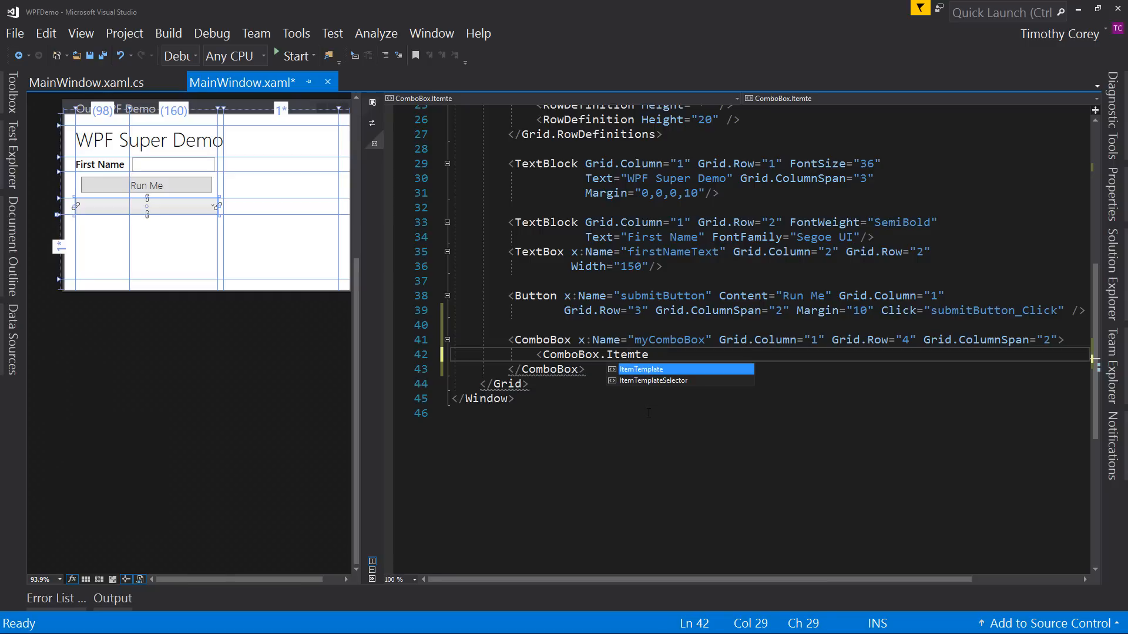
pyautogui.press('Tab')
pyautogui.write('>')
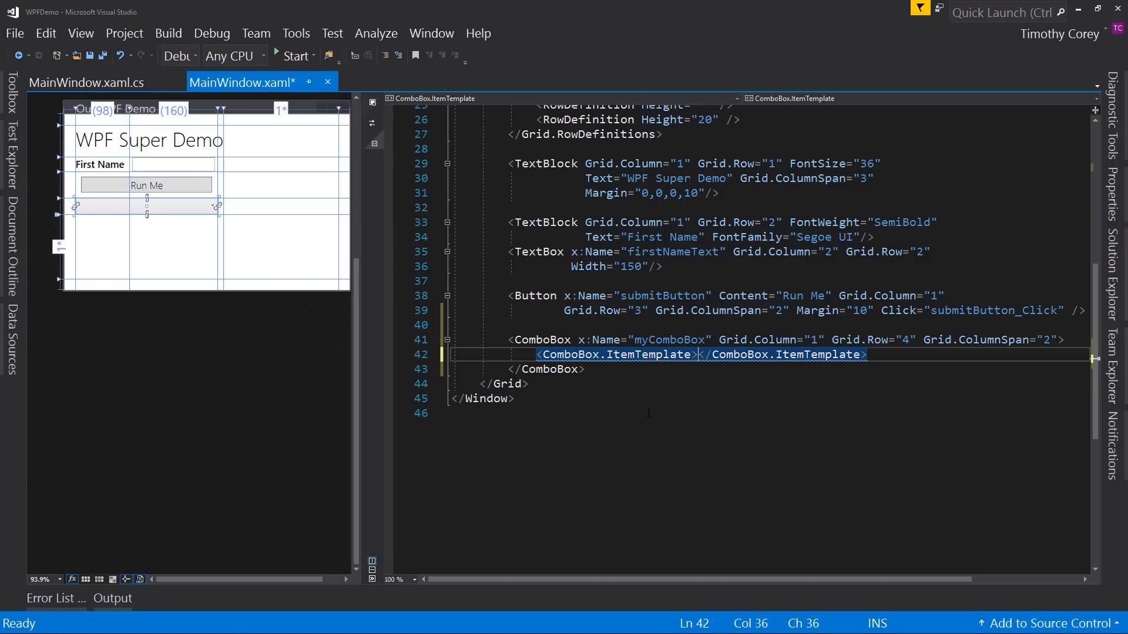
pyautogui.press('Return')
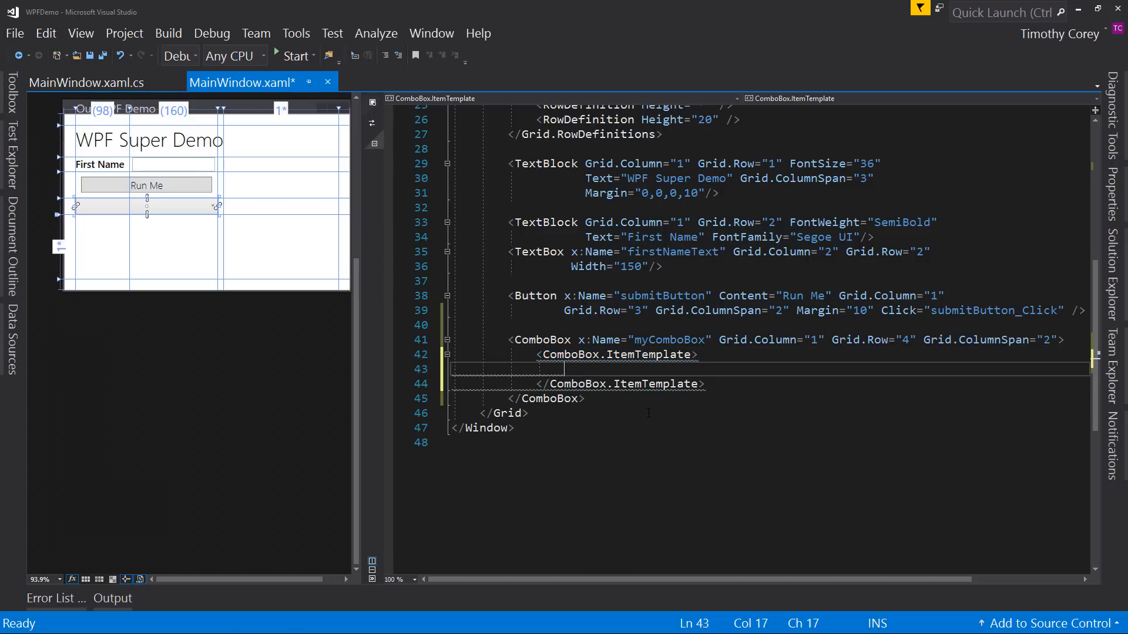
pyautogui.write('<Data')
pyautogui.press('Tab')
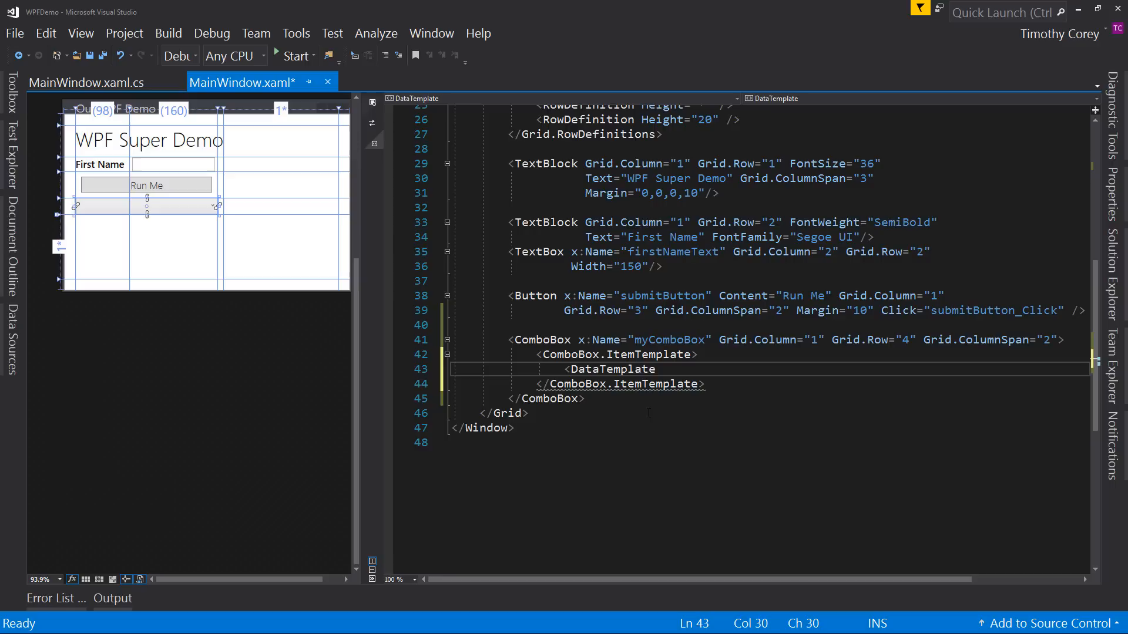
pyautogui.write('>')
pyautogui.press('Return')
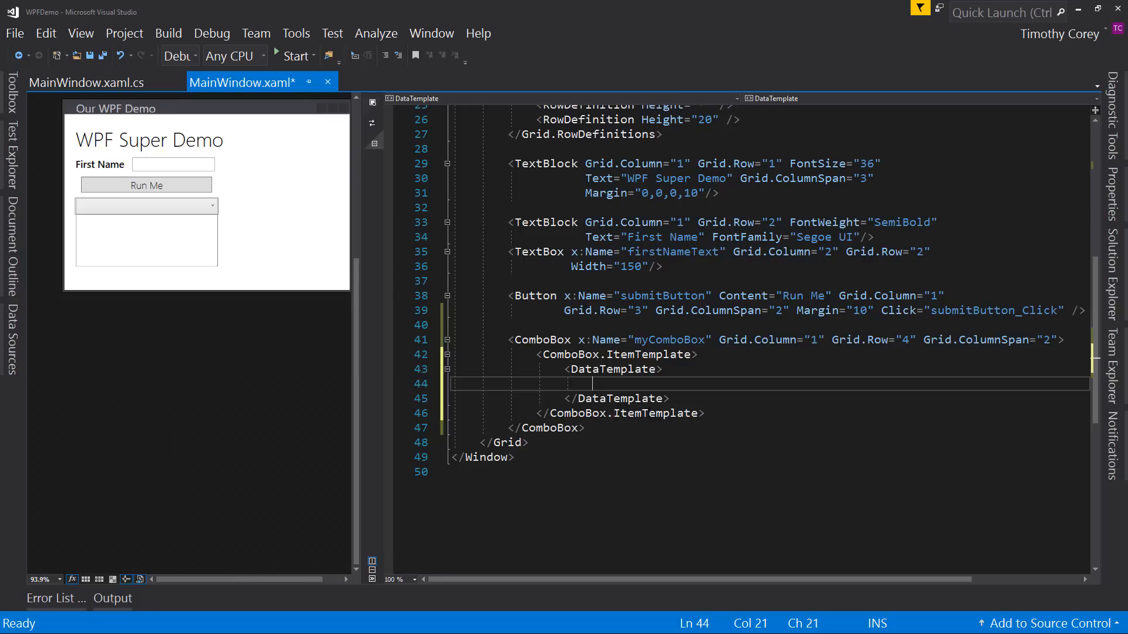
pyautogui.write('<Textbl')
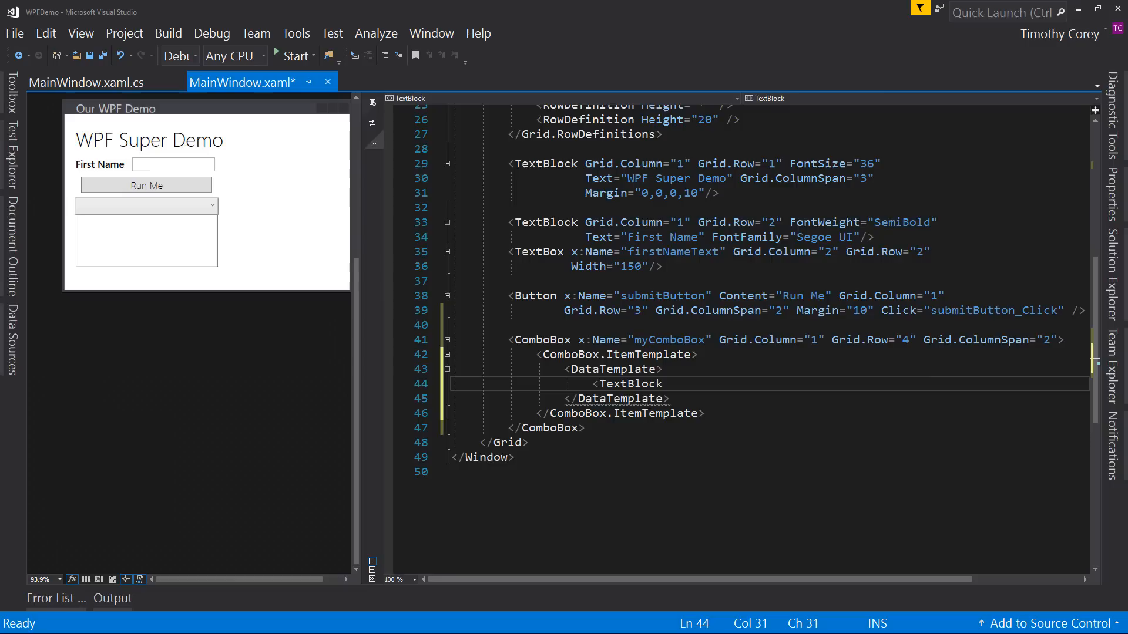
pyautogui.write(' Text="')
pyautogui.press('BackSpace')
pyautogui.write('{')
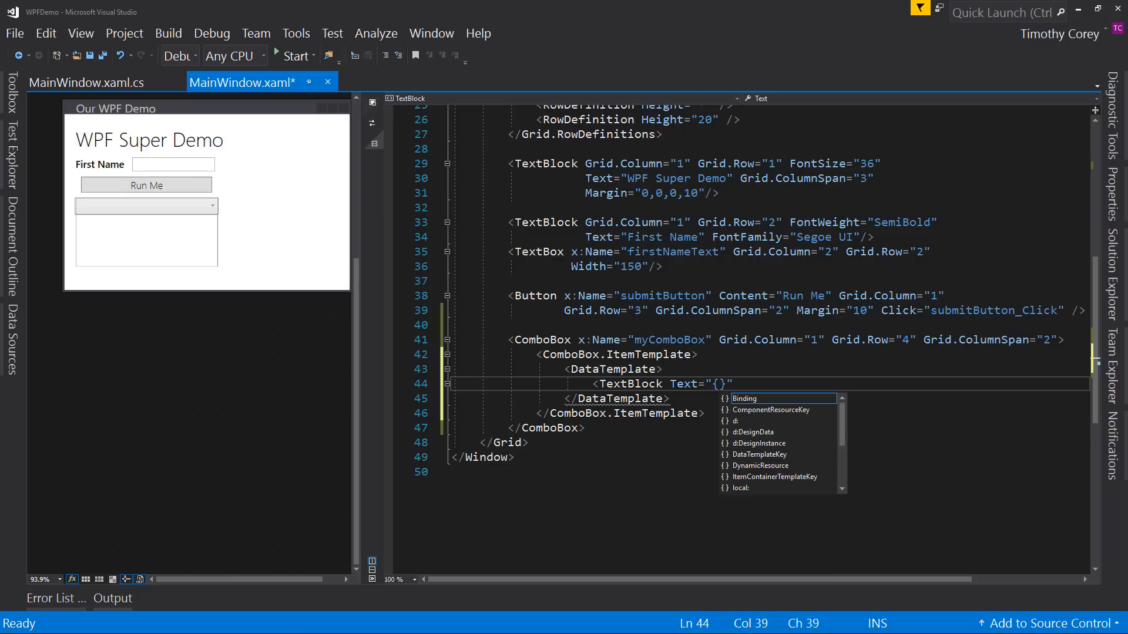
pyautogui.write('Binding ')
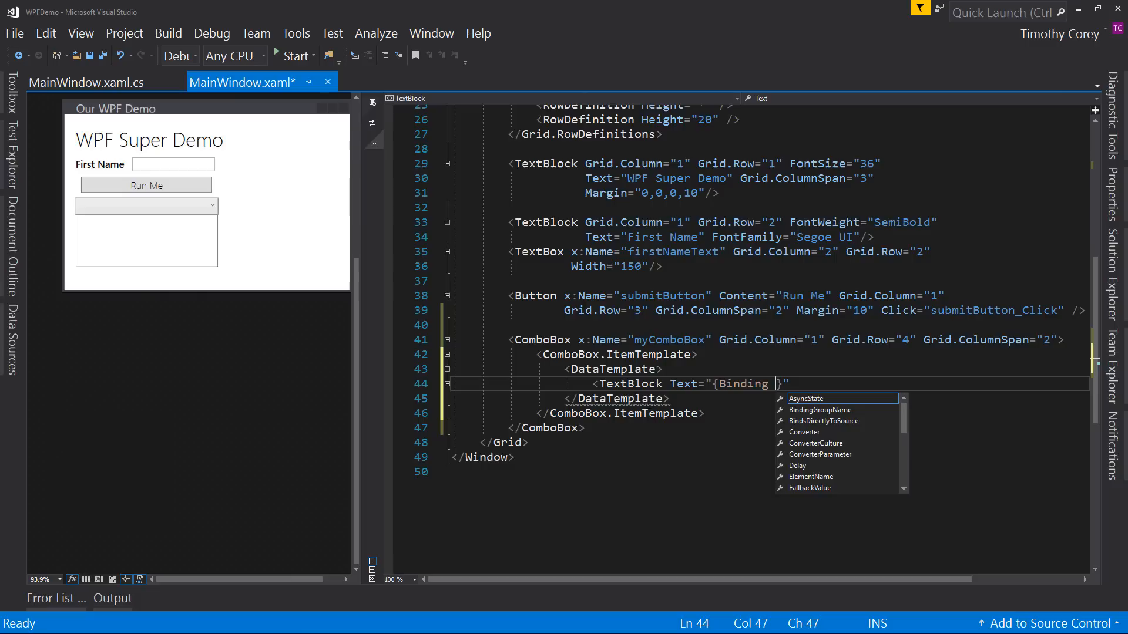
pyautogui.write('FirstName')
pyautogui.press('End')
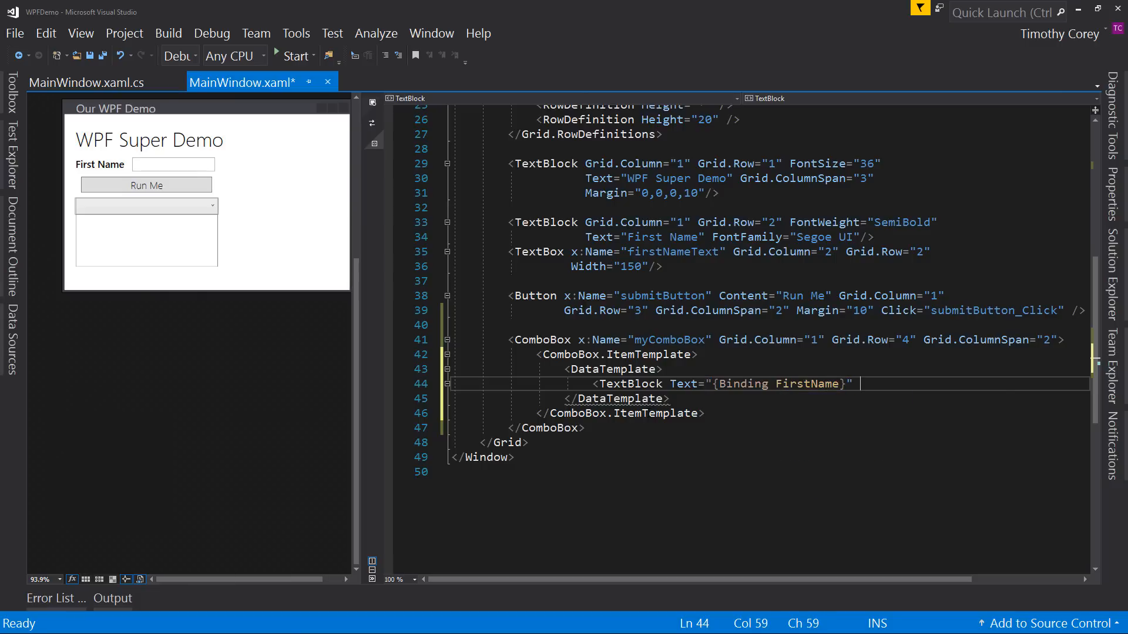
pyautogui.write('/>')
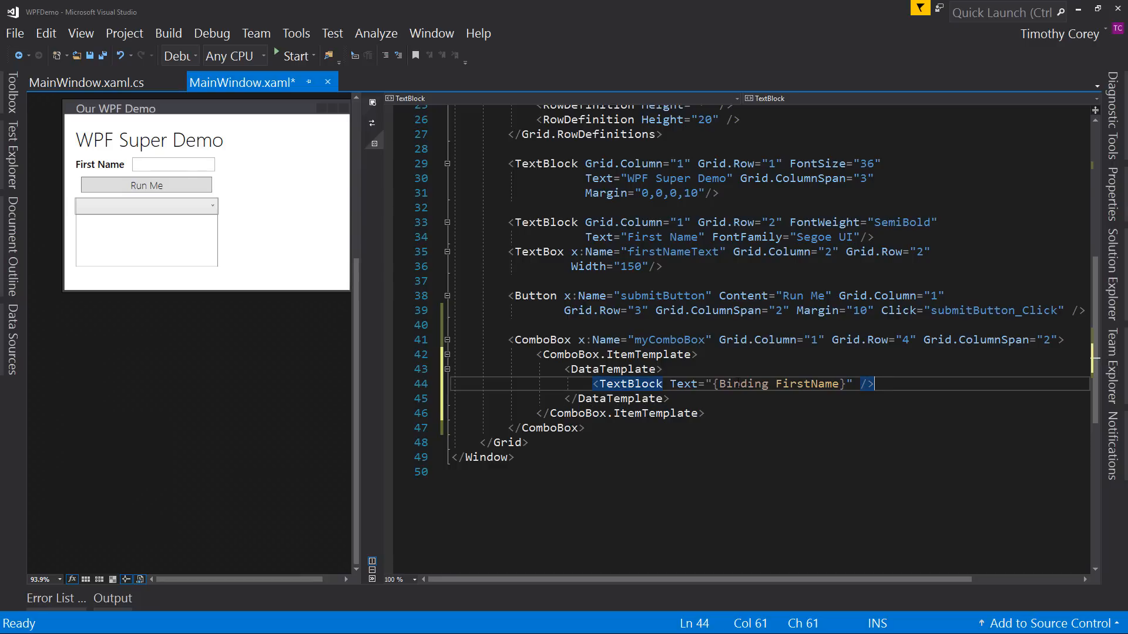
# Review the item template tag pair, the TextBlock and its {Binding FirstName} value
pyautogui.click(672, 355)
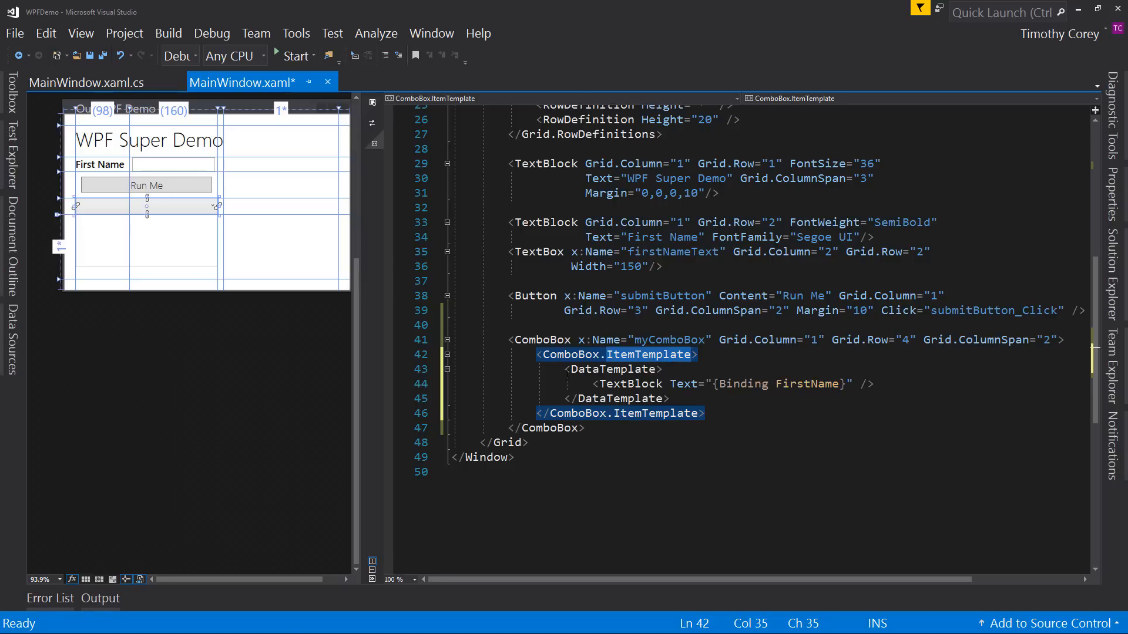
pyautogui.press('Down')
pyautogui.press('Down')
pyautogui.press('Down')
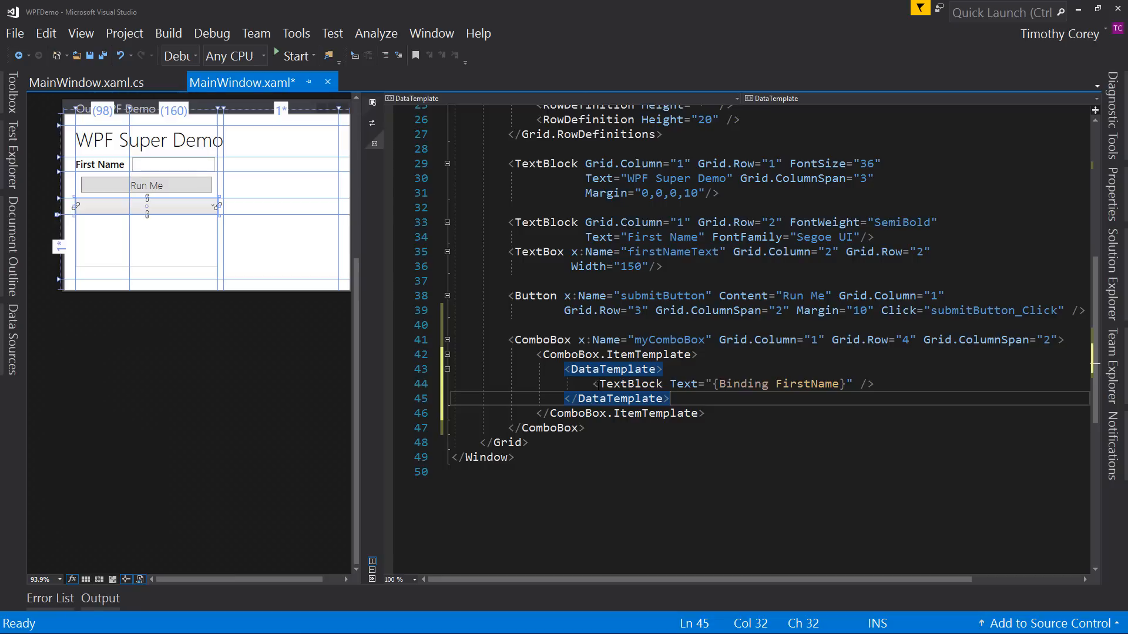
pyautogui.click(595, 384)
pyautogui.doubleClick(630, 384)
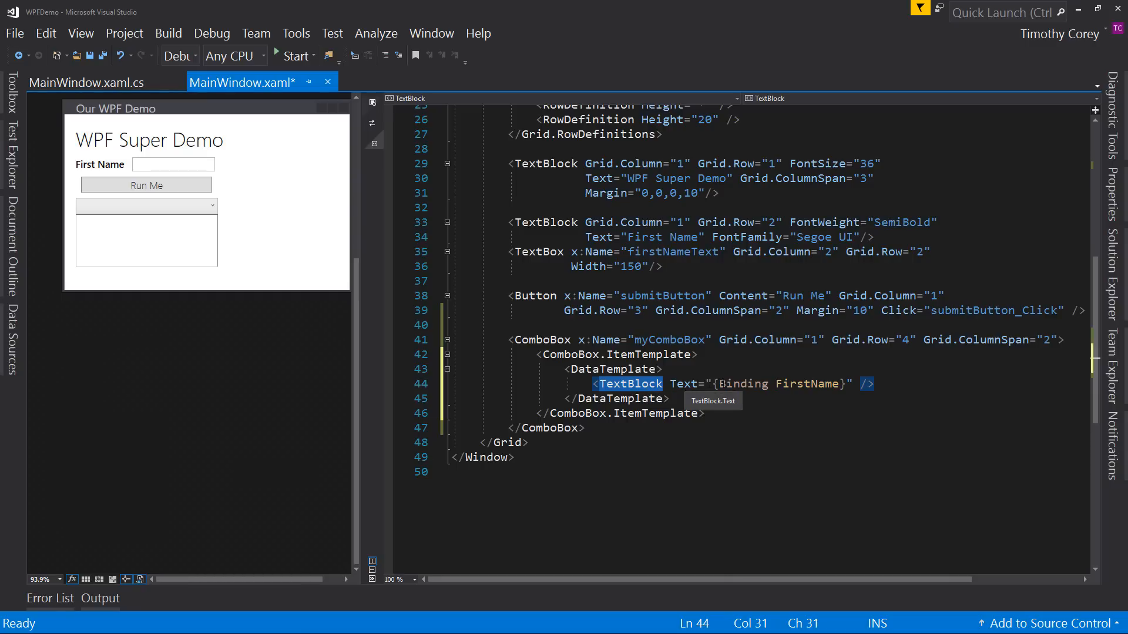
pyautogui.moveTo(713, 384); pyautogui.dragTo(848, 384)
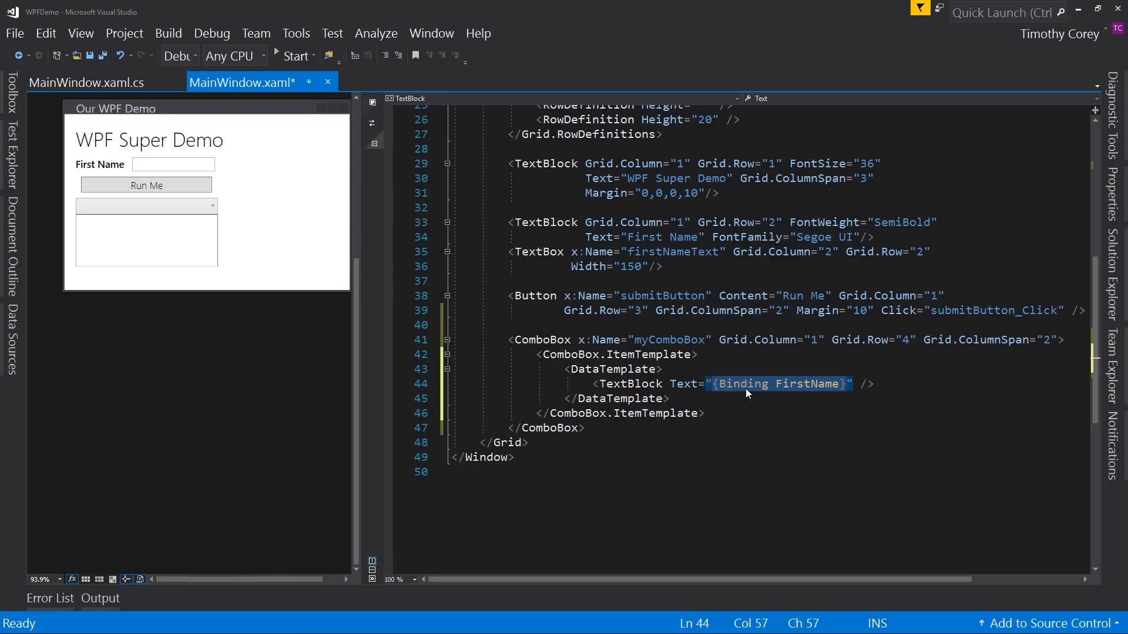
pyautogui.doubleClick(805, 387)
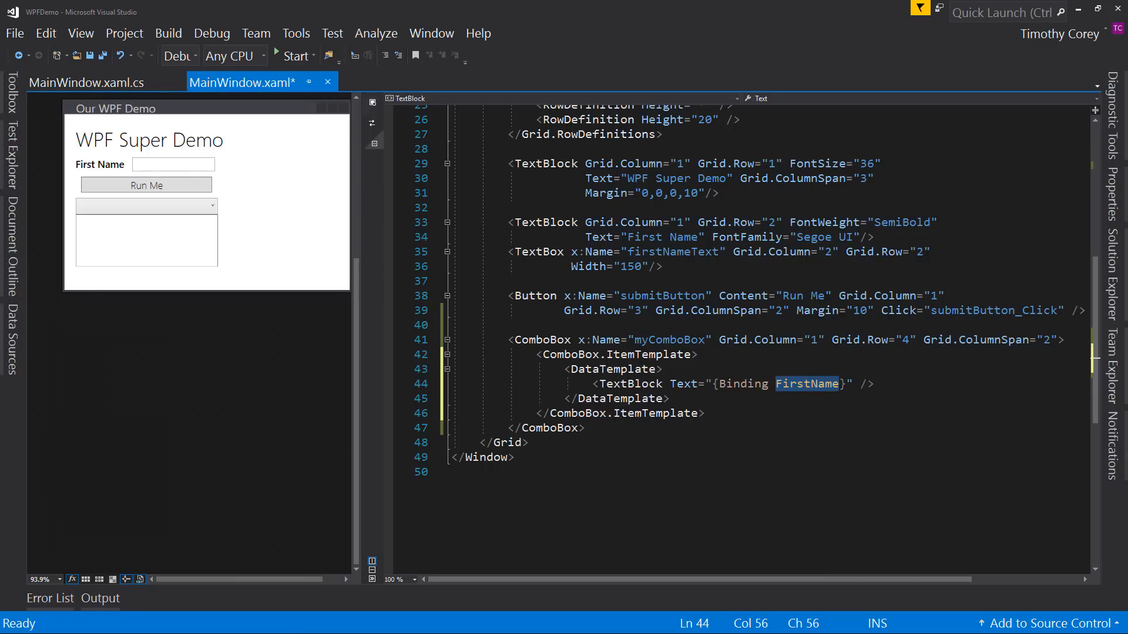
# Check FirstName in the Person class, then run the demo, view the combo box list and close the app
pyautogui.click(117, 84)
pyautogui.scroll(-3, 565, 309)
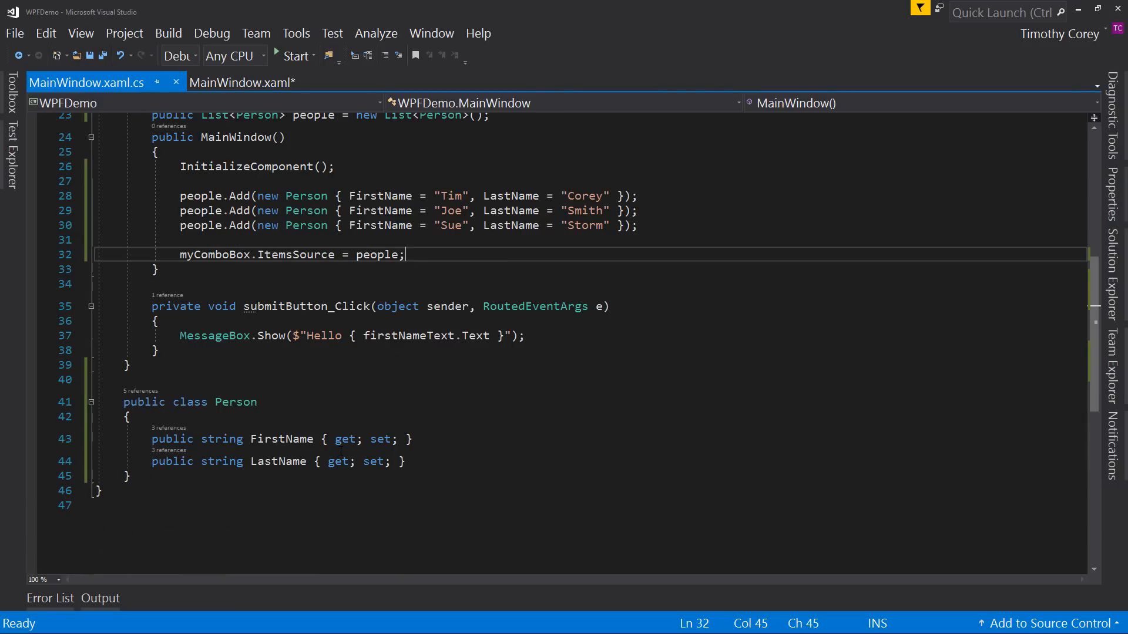
pyautogui.doubleClick(282, 439)
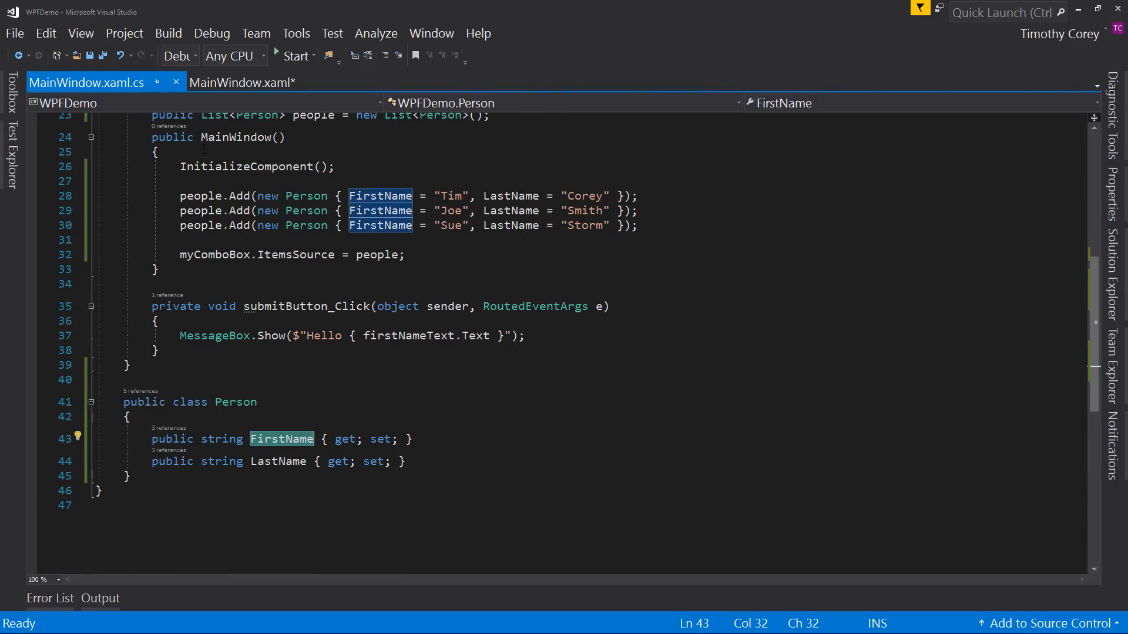
pyautogui.click(229, 83)
pyautogui.click(295, 56)
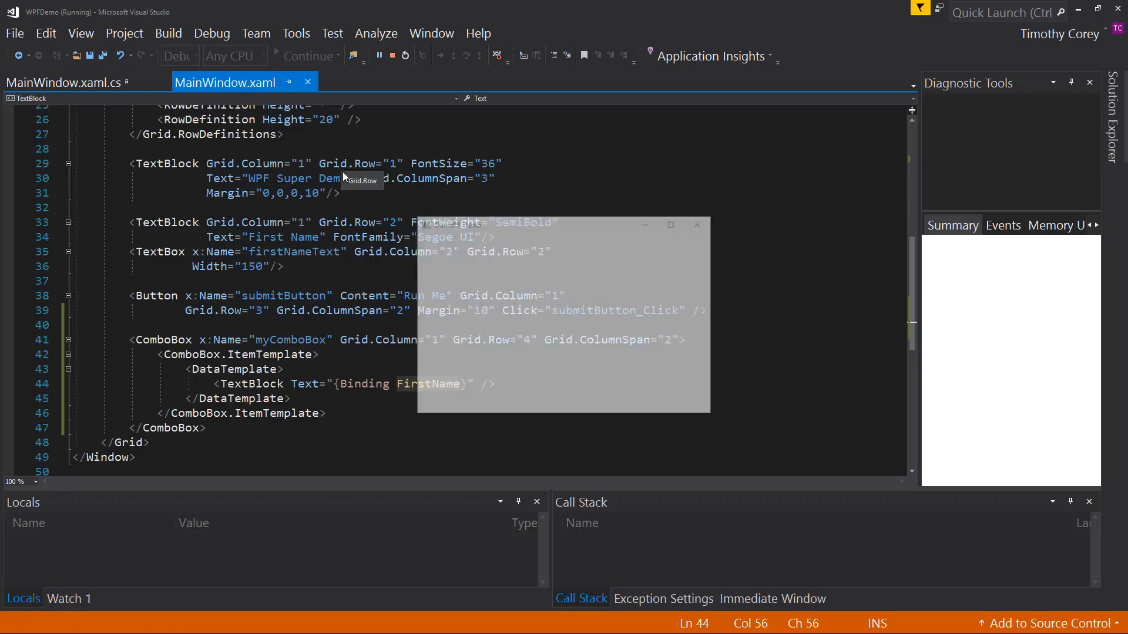
pyautogui.click(574, 332)
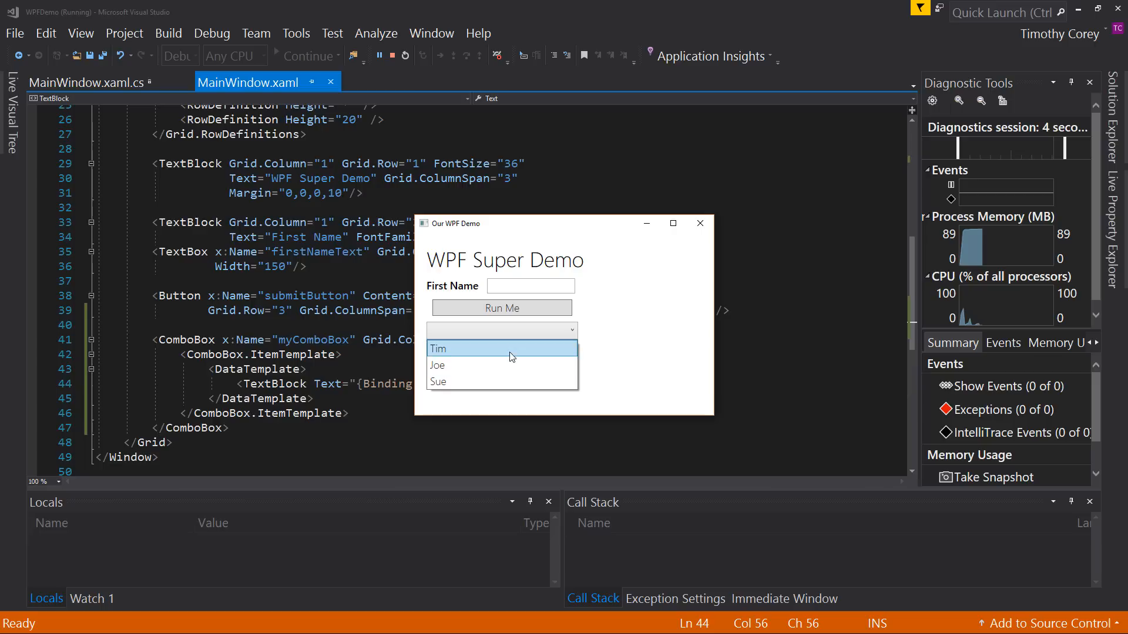
pyautogui.click(700, 226)
pyautogui.click(703, 231)
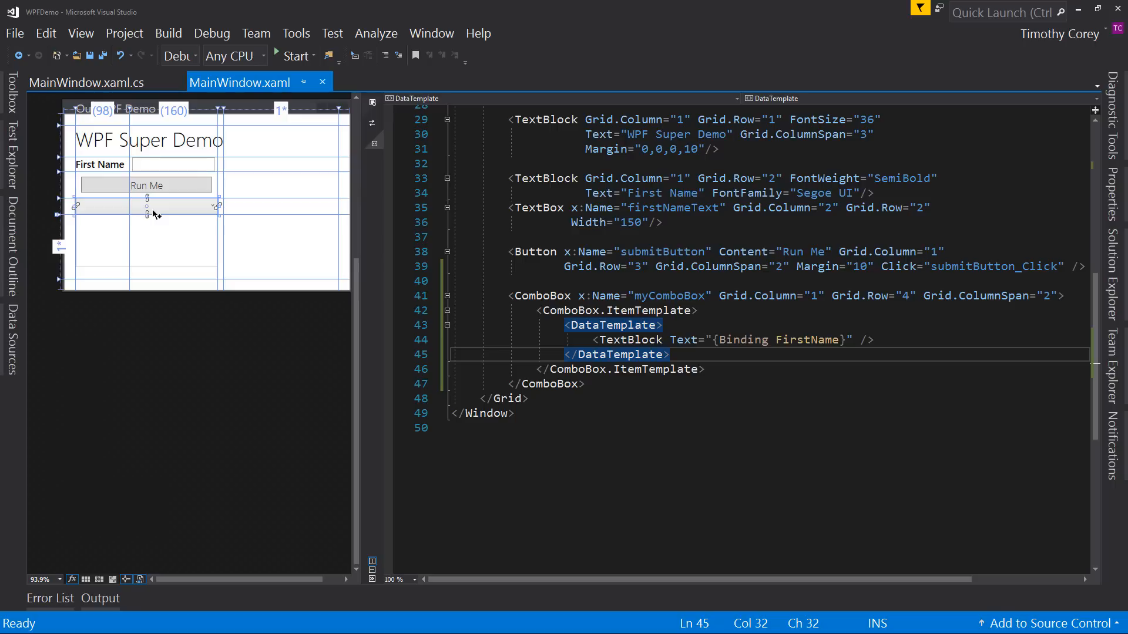
# Add public string FullName returning $"{FirstName} {LastName}" to the Person class
pyautogui.click(110, 81)
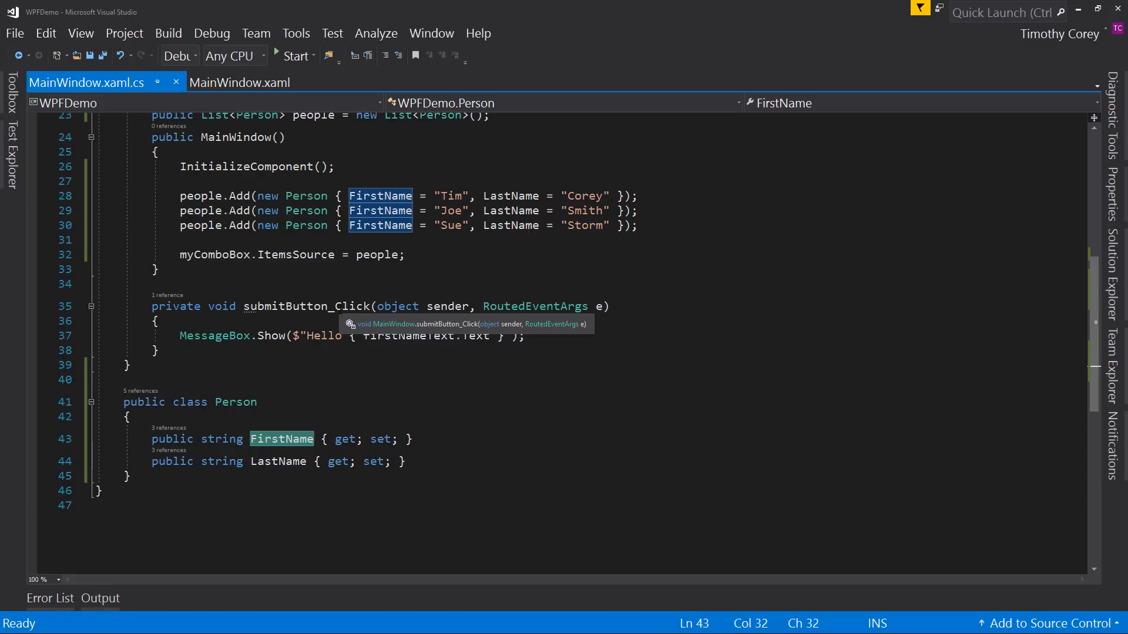
pyautogui.click(414, 462)
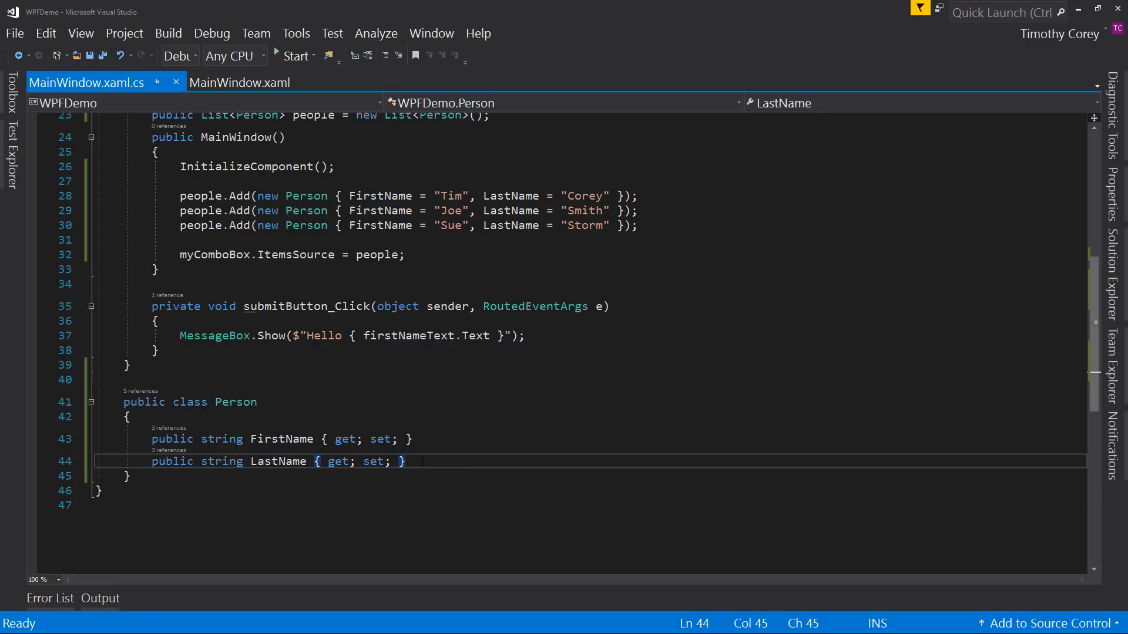
pyautogui.press('Return')
pyautogui.press('Return')
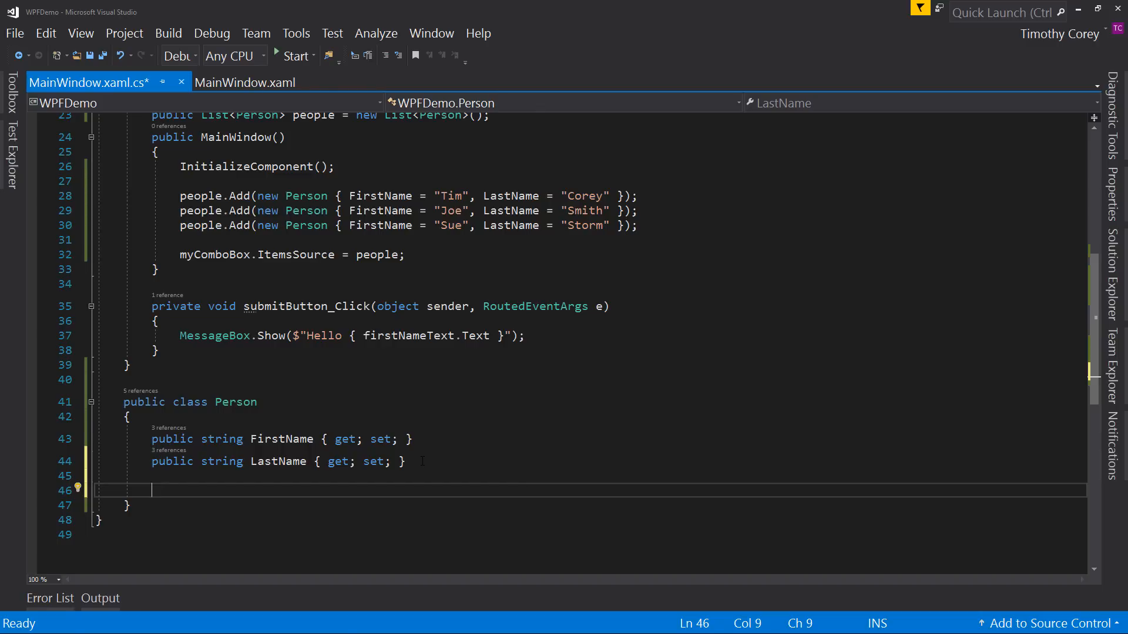
pyautogui.write('public')
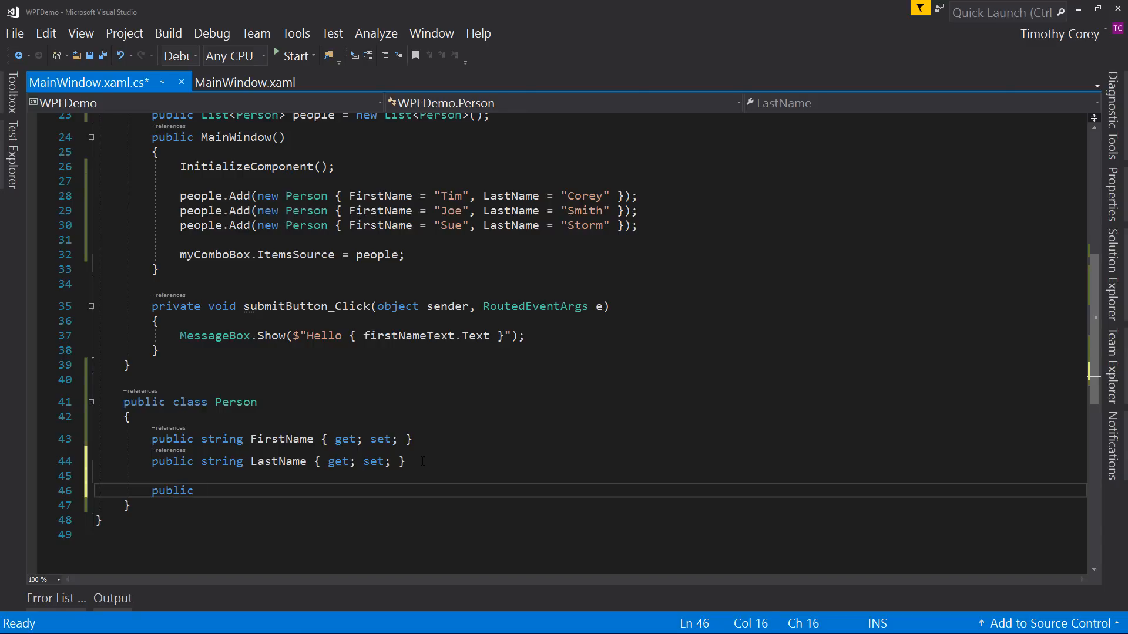
pyautogui.write(' string ')
pyautogui.write('FullName')
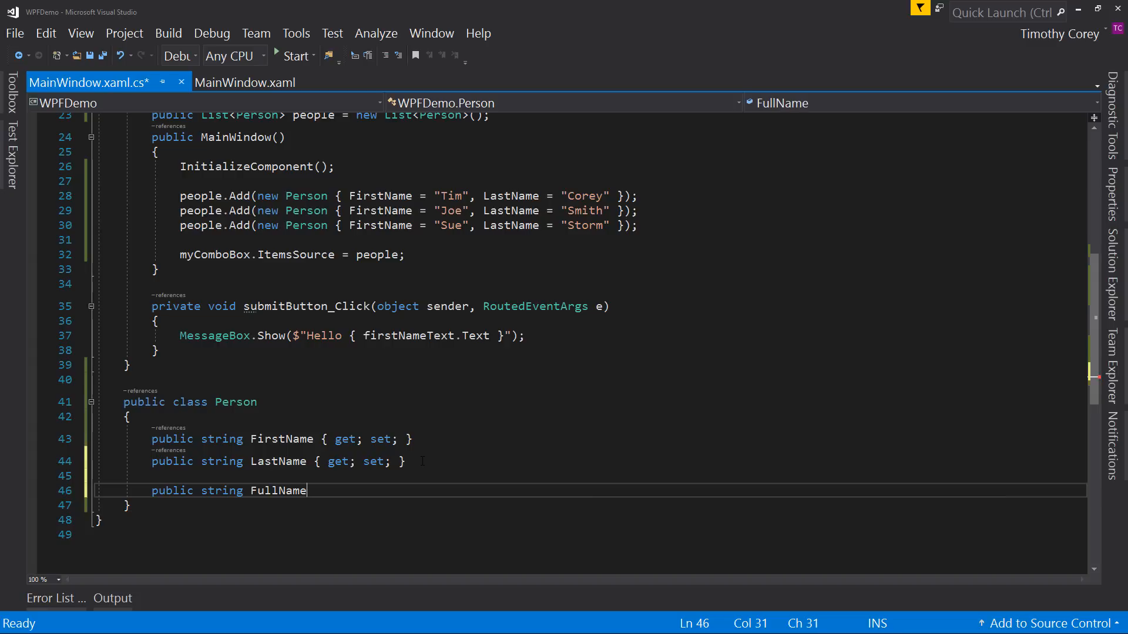
pyautogui.press('Return')
pyautogui.write('{')
pyautogui.press('Return')
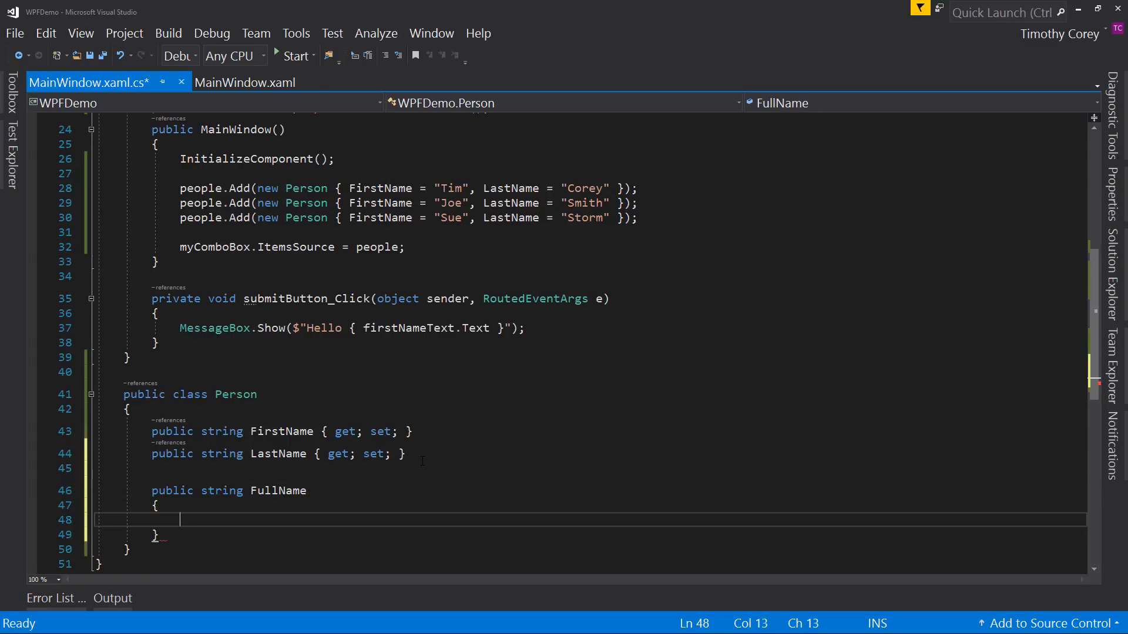
pyautogui.write('get')
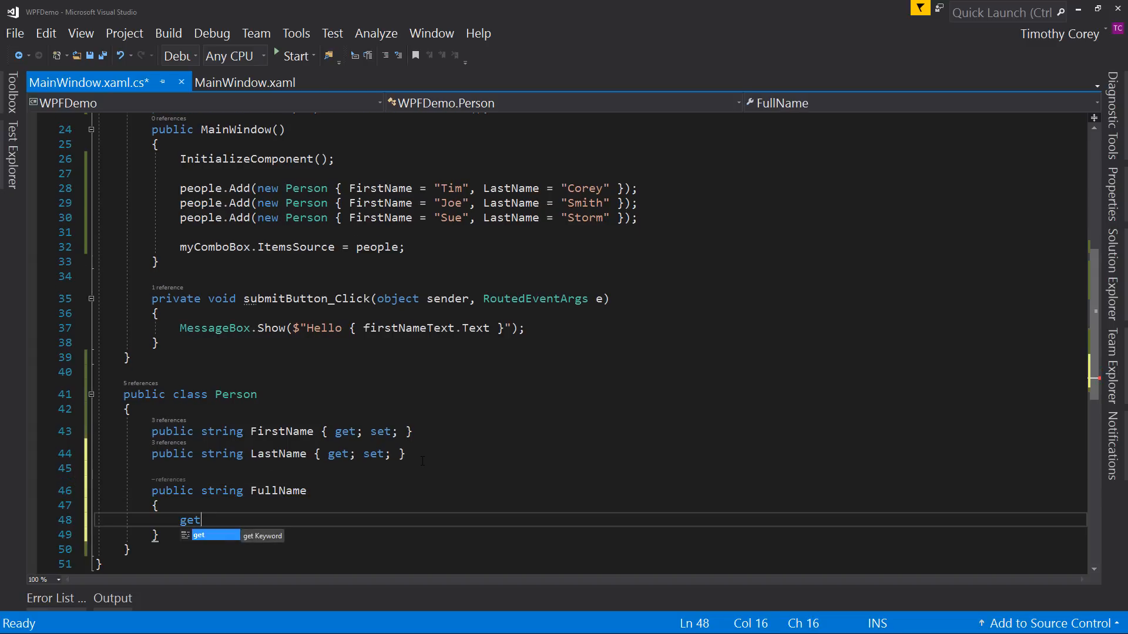
pyautogui.write(' {')
pyautogui.press('Return')
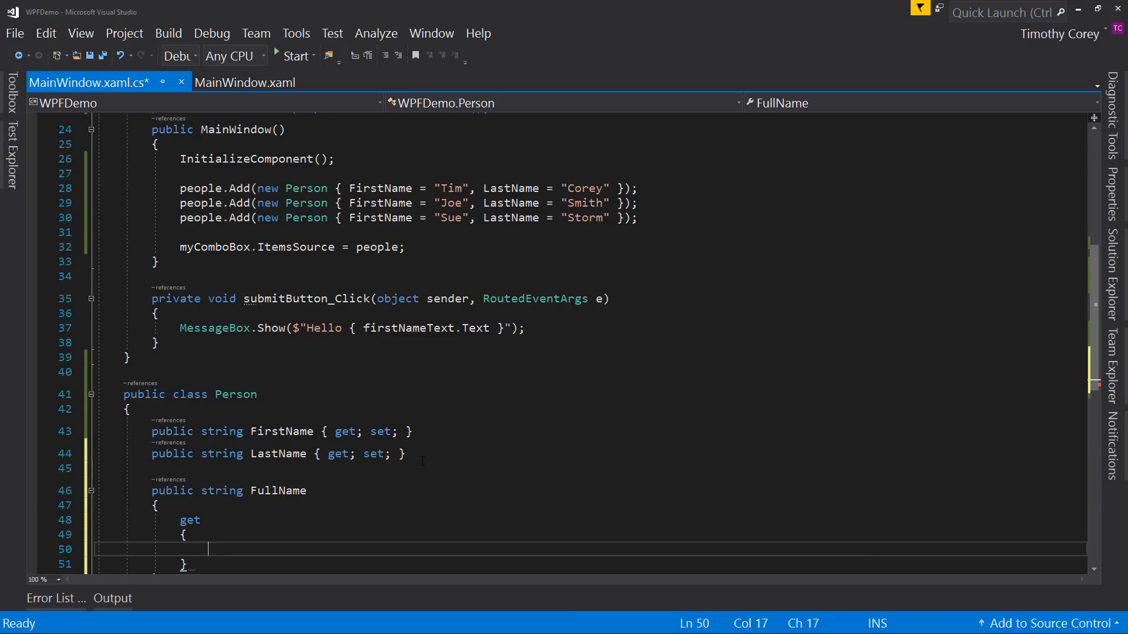
pyautogui.scroll(-4, 532, 417)
pyautogui.write('return ')
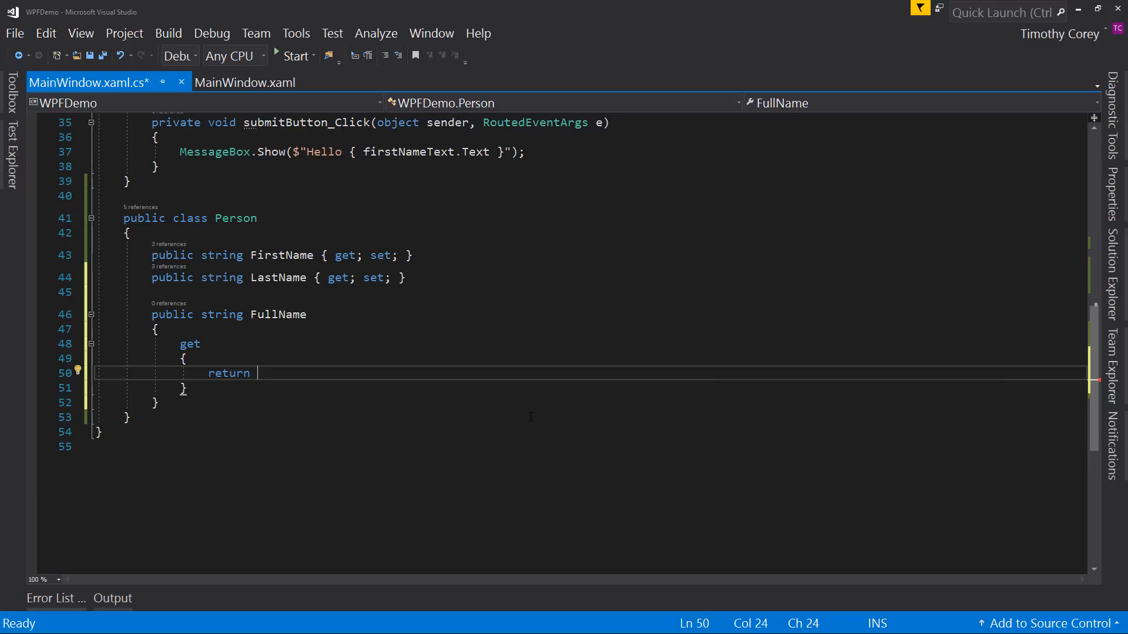
pyautogui.write('$"')
pyautogui.press('BackSpace')
pyautogui.write('{')
pyautogui.write(' First')
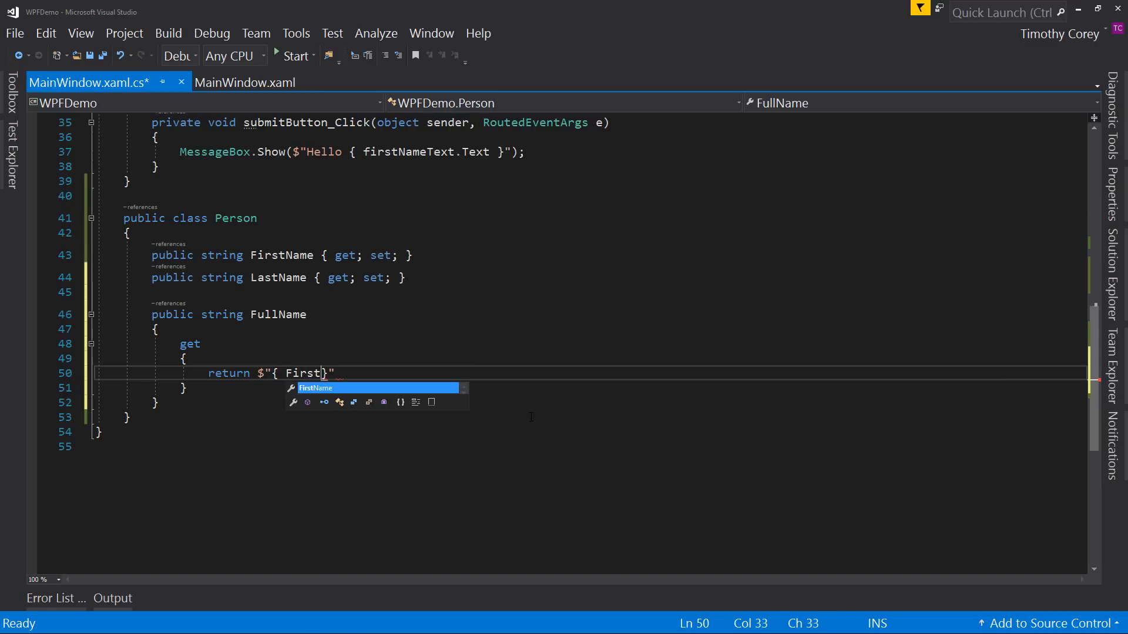
pyautogui.press('Tab')
pyautogui.write('} ')
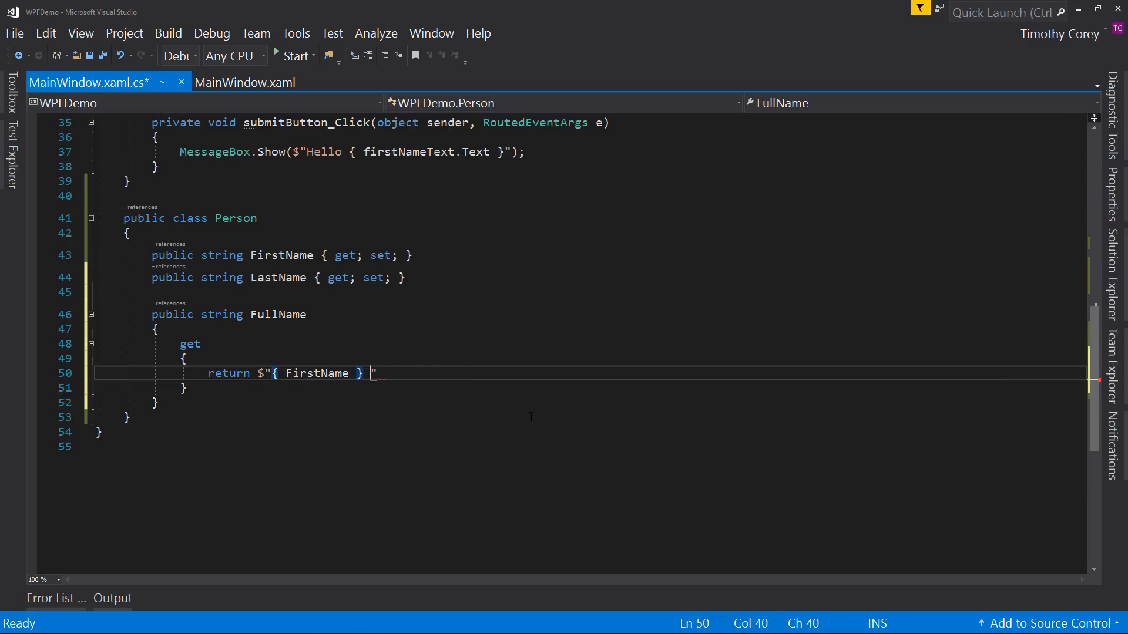
pyautogui.write('{')
pyautogui.write(' Last')
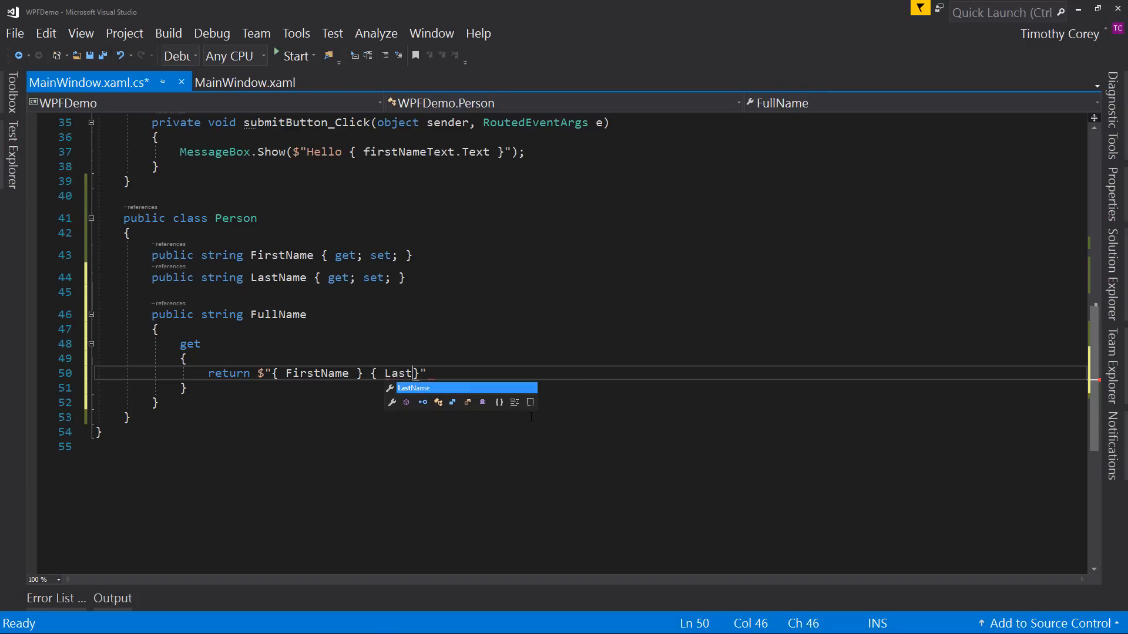
pyautogui.press('Tab')
pyautogui.press('End')
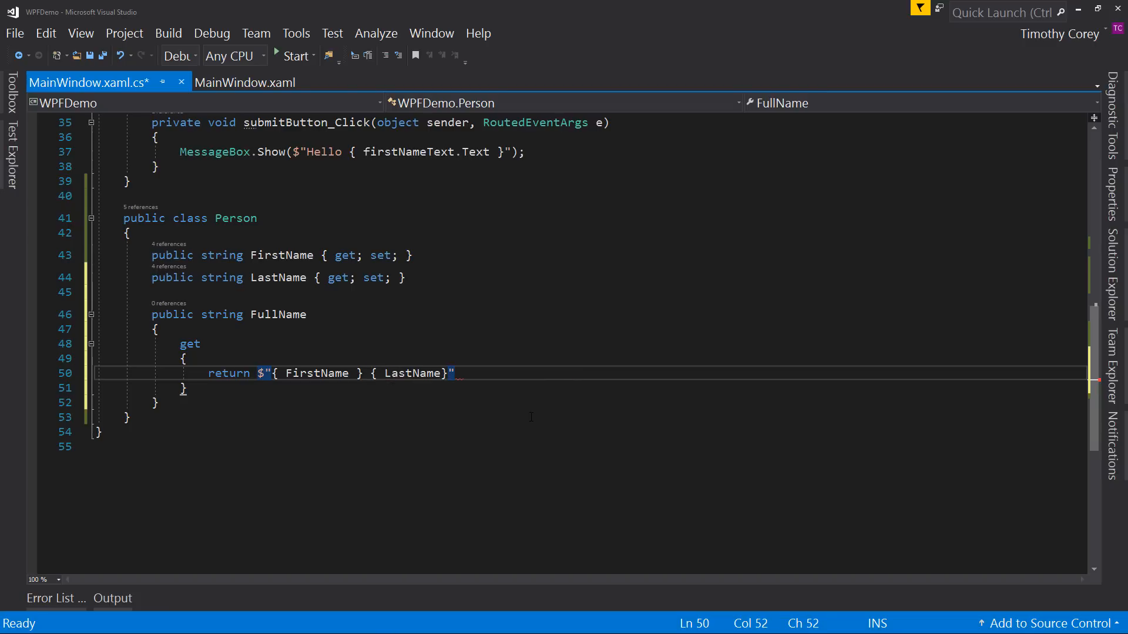
pyautogui.write(';')
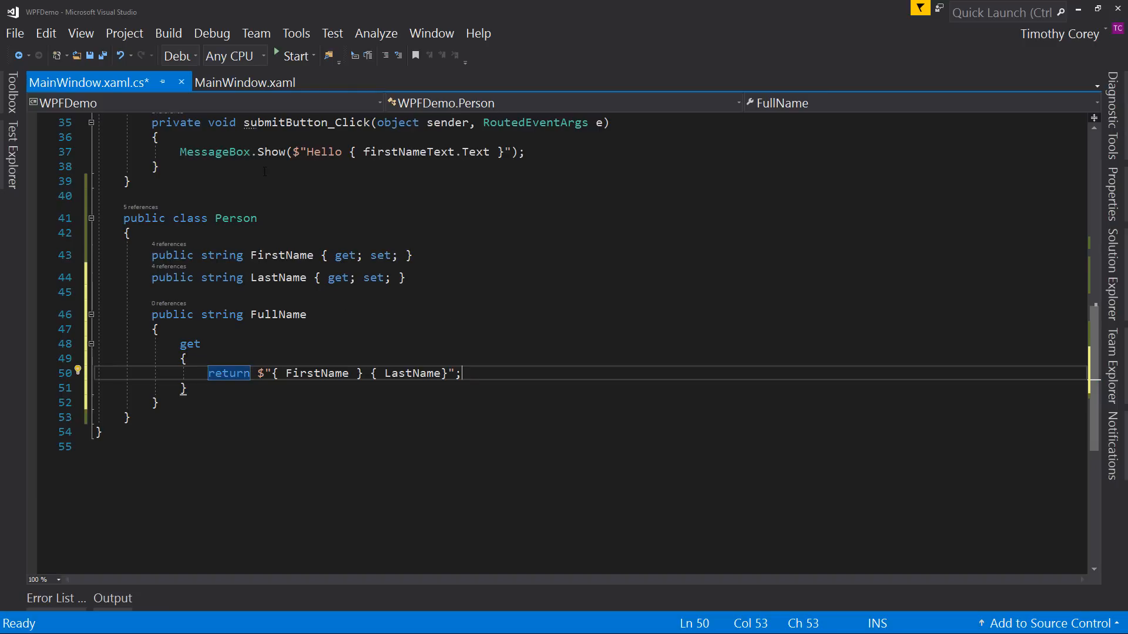
# Change the TextBlock binding to FullName and run to see Tim Corey, Joe Smith and Sue Storm listed
pyautogui.click(255, 87)
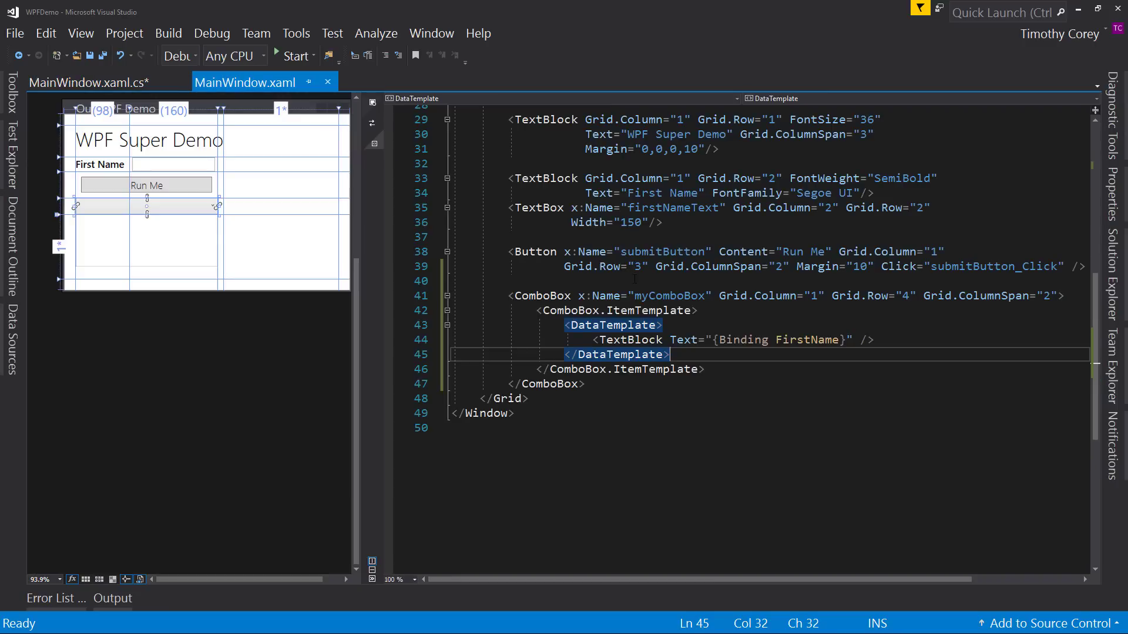
pyautogui.doubleClick(806, 341)
pyautogui.write('FullName')
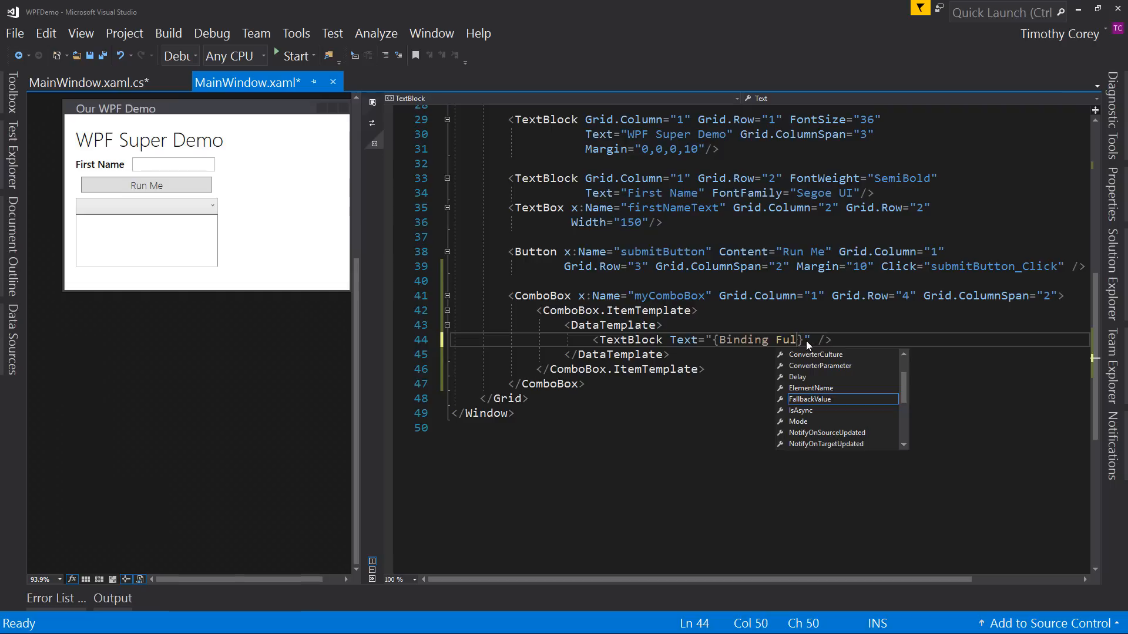
pyautogui.click(754, 296)
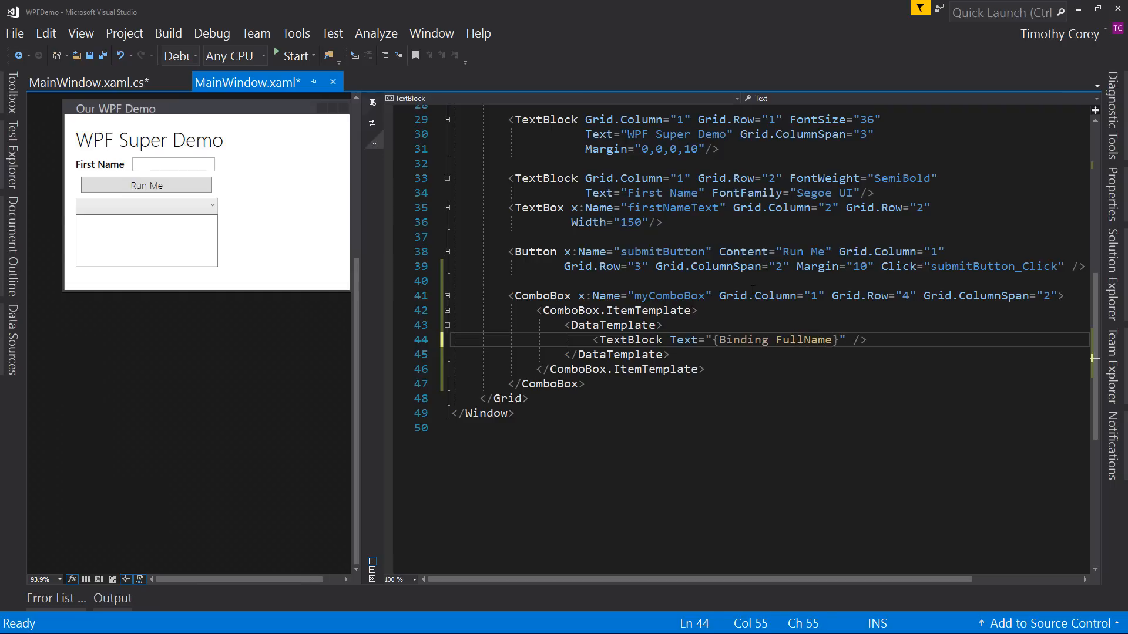
pyautogui.click(295, 56)
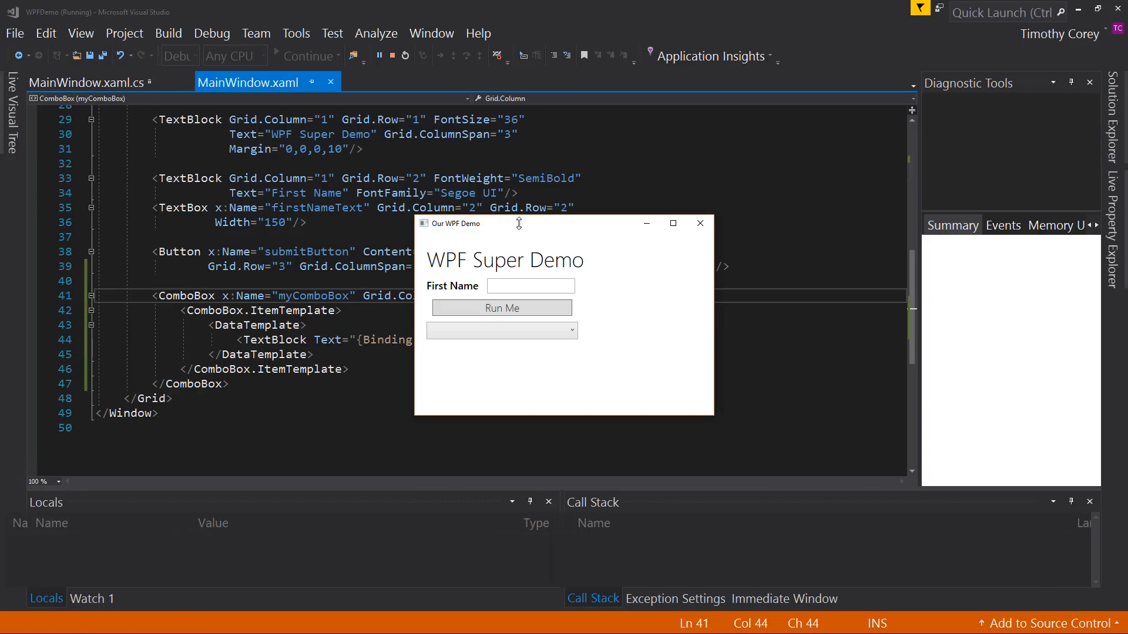
pyautogui.click(571, 334)
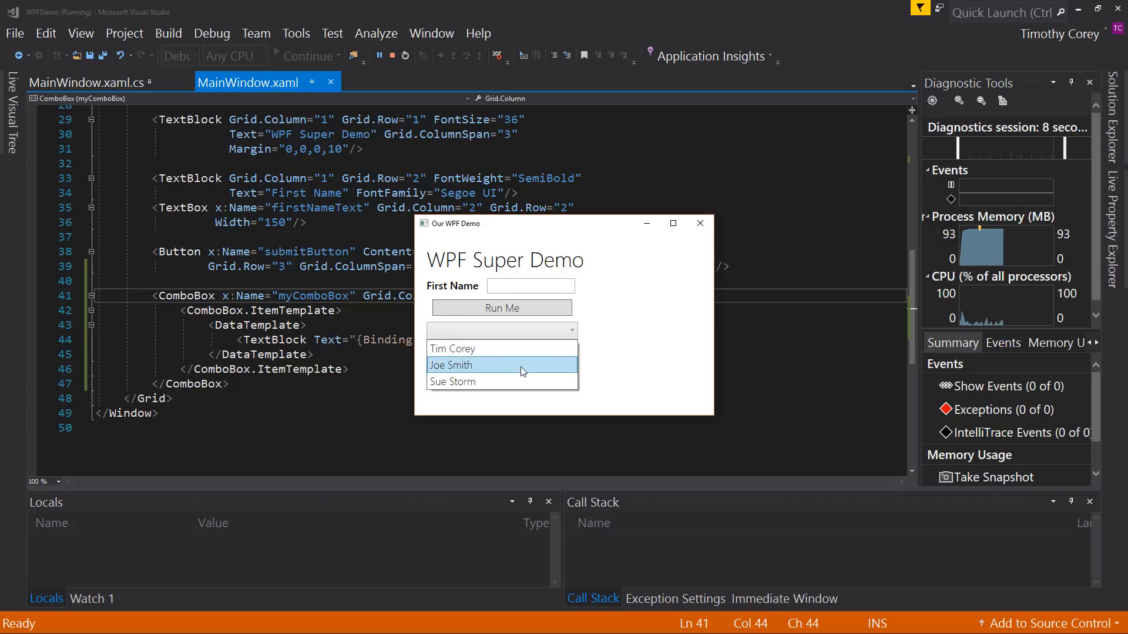
pyautogui.click(632, 331)
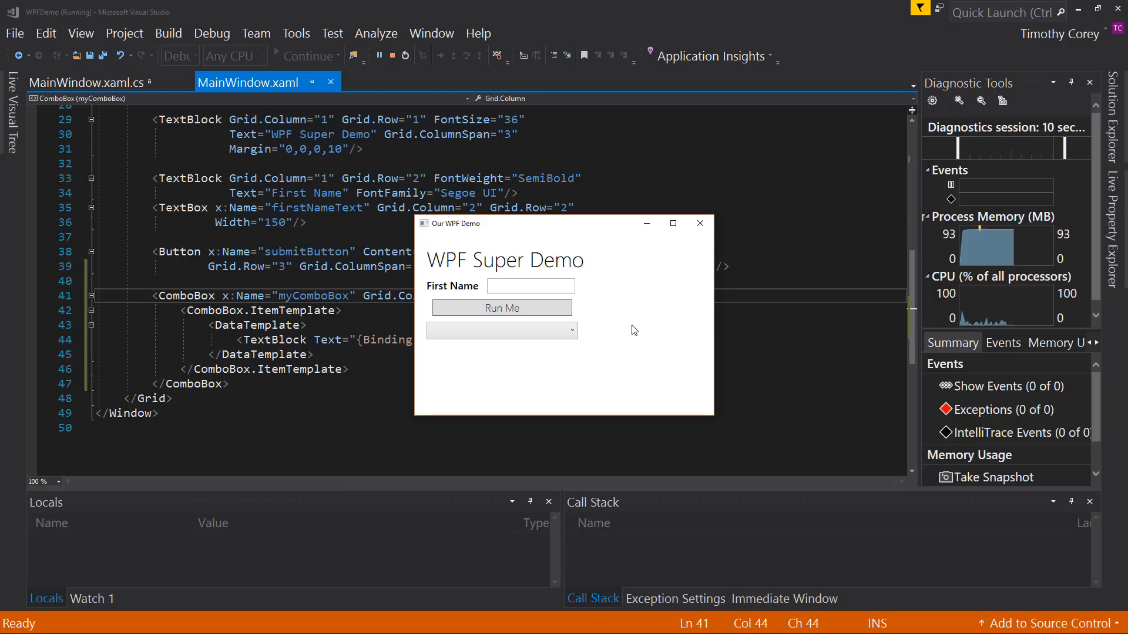
pyautogui.click(700, 223)
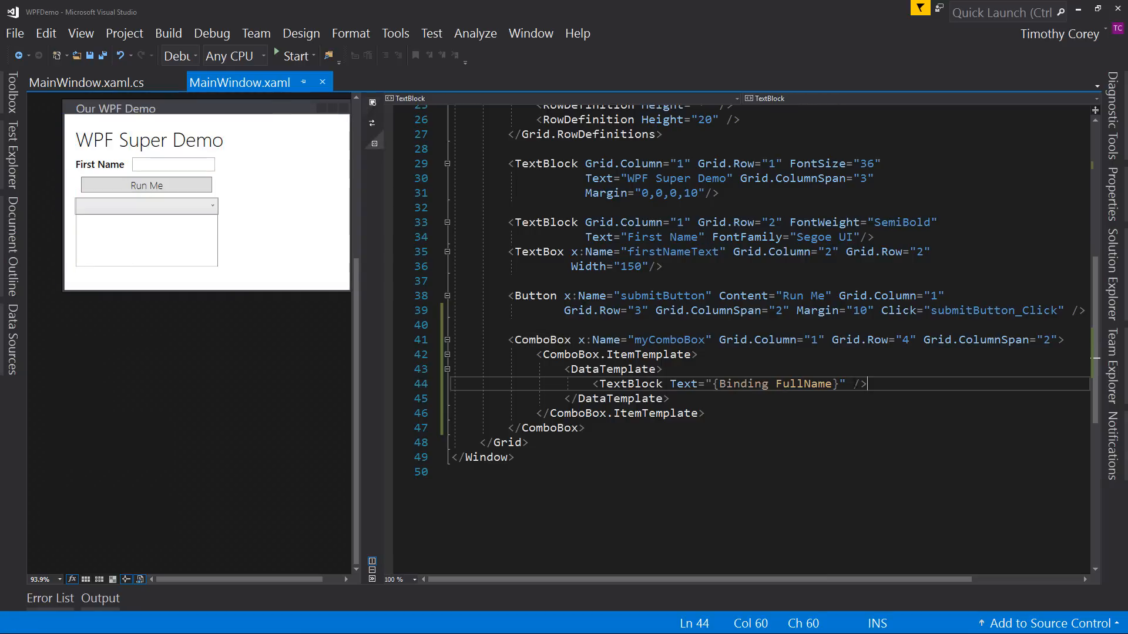
# Set the Button's Grid.Row to 4 and the ComboBox's Grid.Row to 3
pyautogui.hotkey('ctrl', 'shift', 'Left')
pyautogui.hotkey('ctrl', 'shift', 'Left')
pyautogui.hotkey('ctrl', 'shift', 'Left')
pyautogui.hotkey('ctrl', 'shift', 'Left')
pyautogui.hotkey('ctrl', 'shift', 'Left')
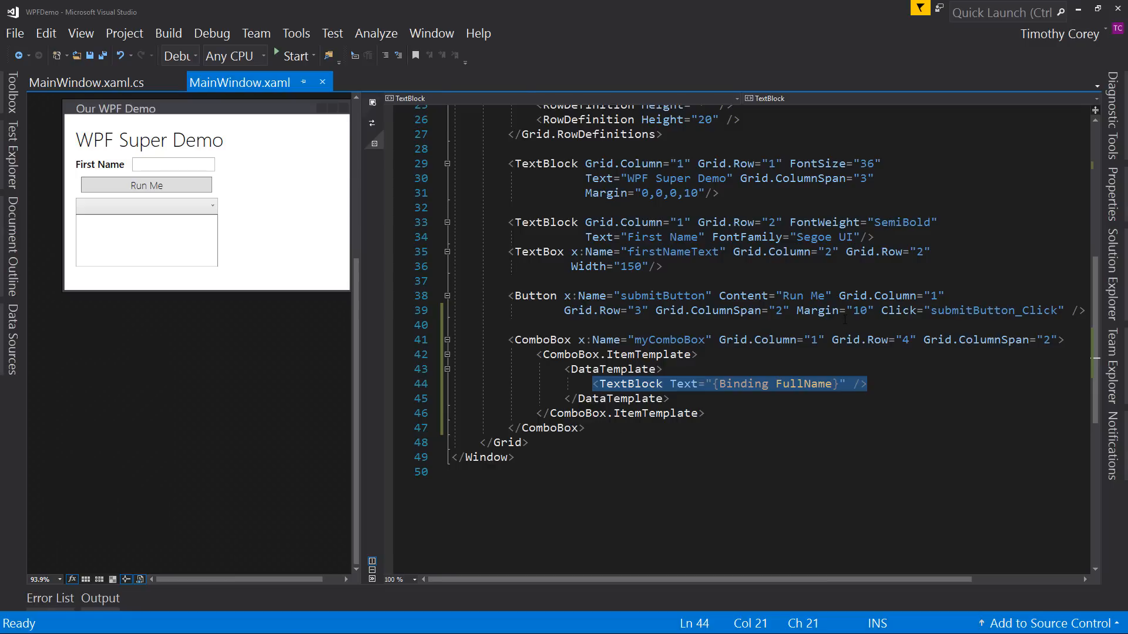
pyautogui.click(637, 310)
pyautogui.doubleClick(637, 311)
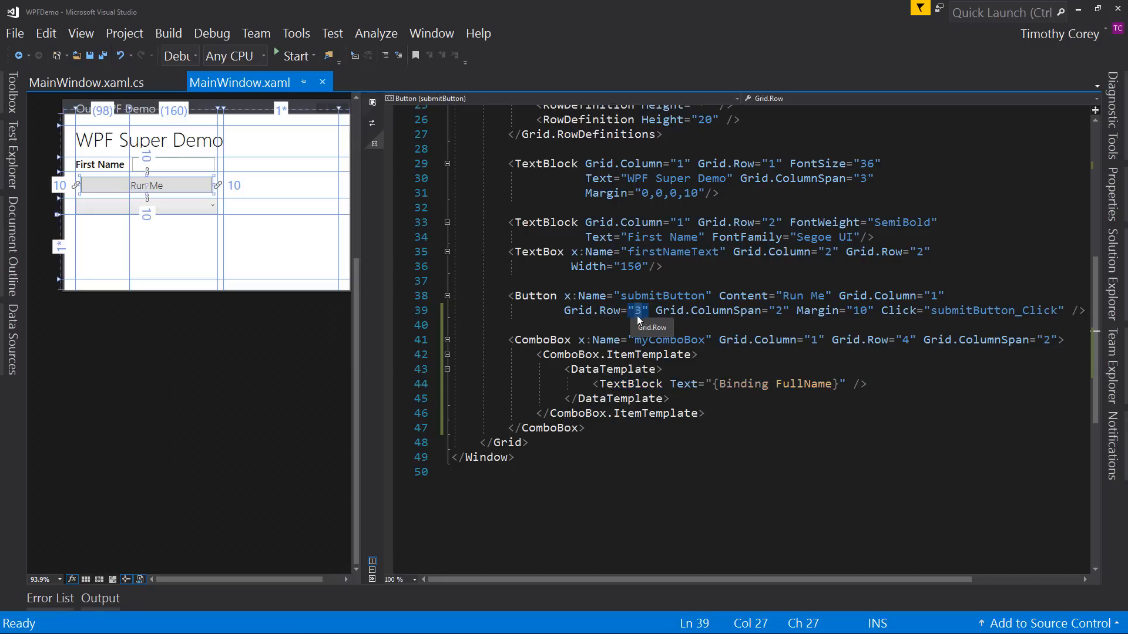
pyautogui.write('4')
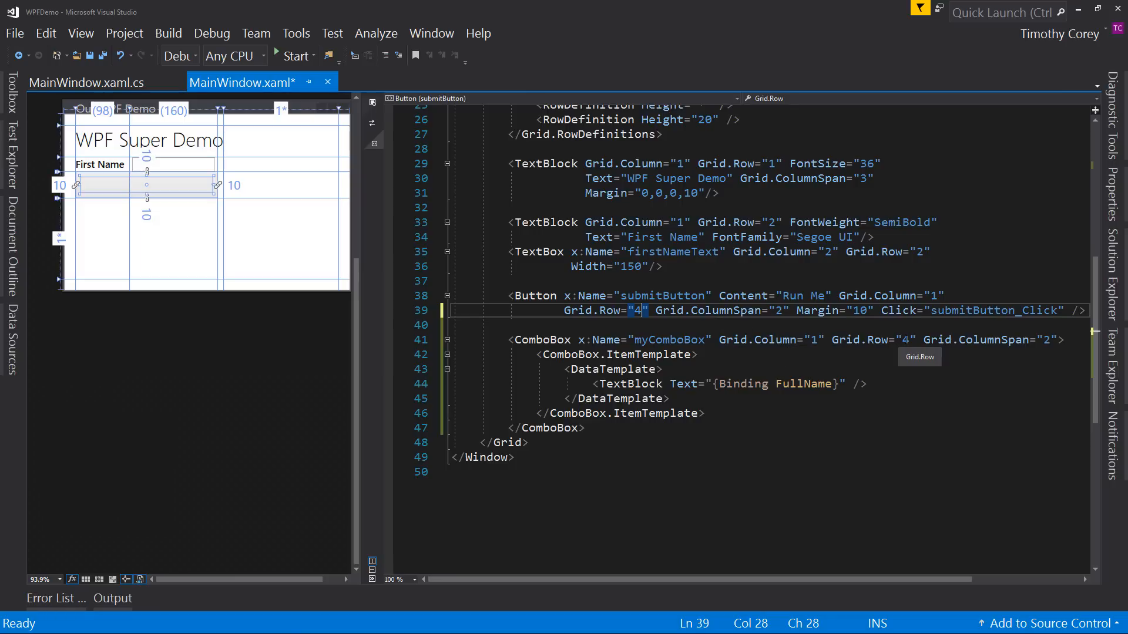
pyautogui.click(908, 340)
pyautogui.doubleClick(908, 340)
pyautogui.write('3')
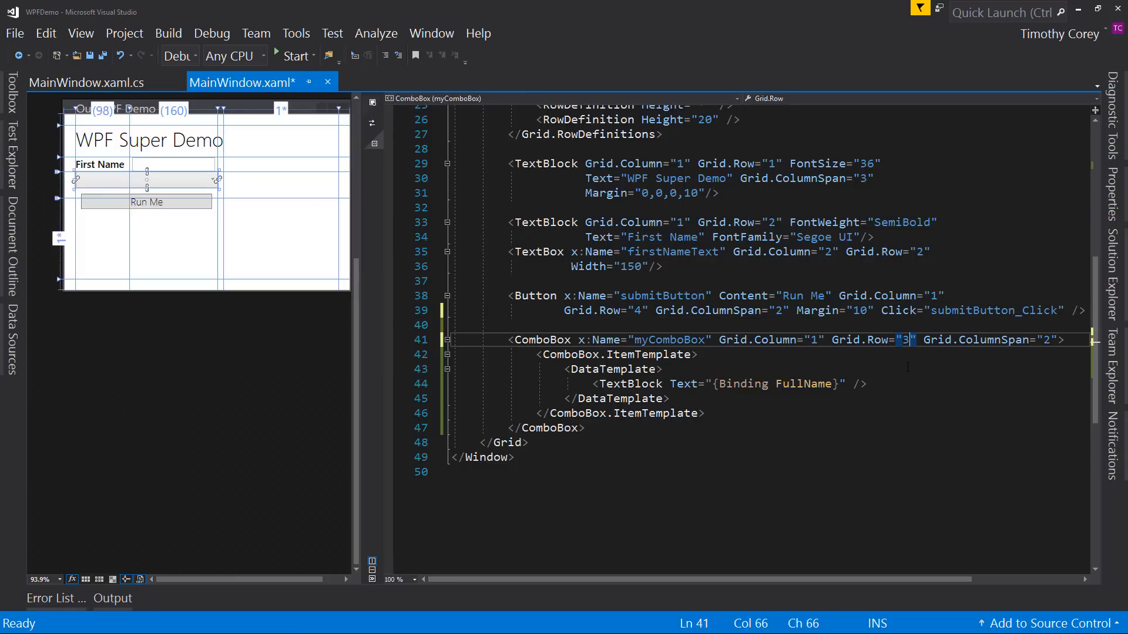
pyautogui.click(899, 368)
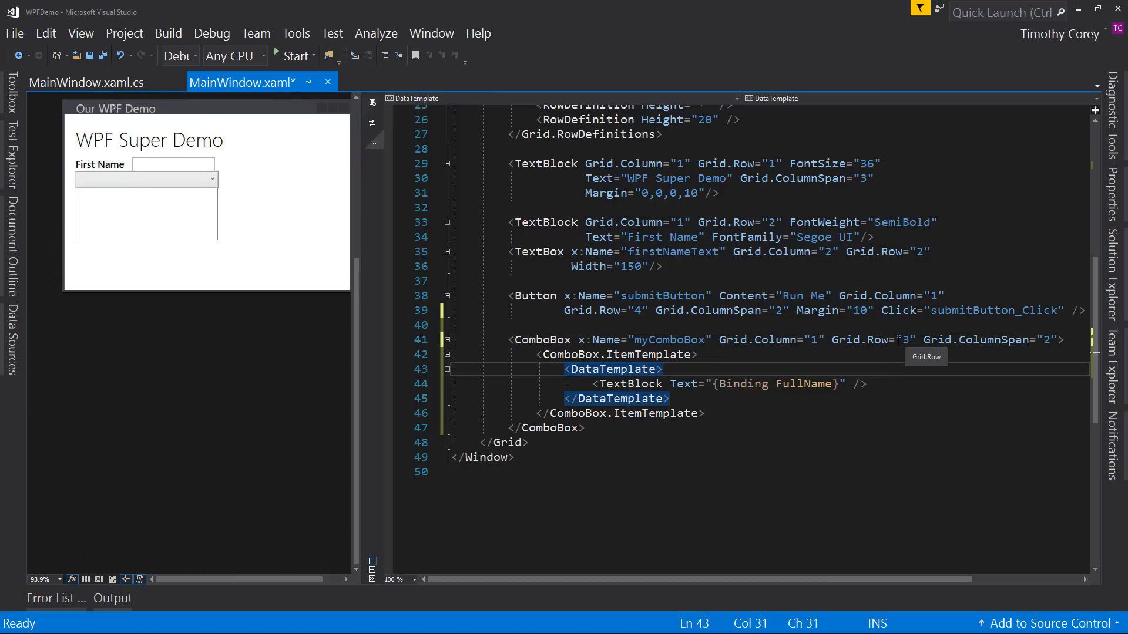
# Run the app, check the combo box now sits above Run Me with the three names, and close it
pyautogui.click(295, 56)
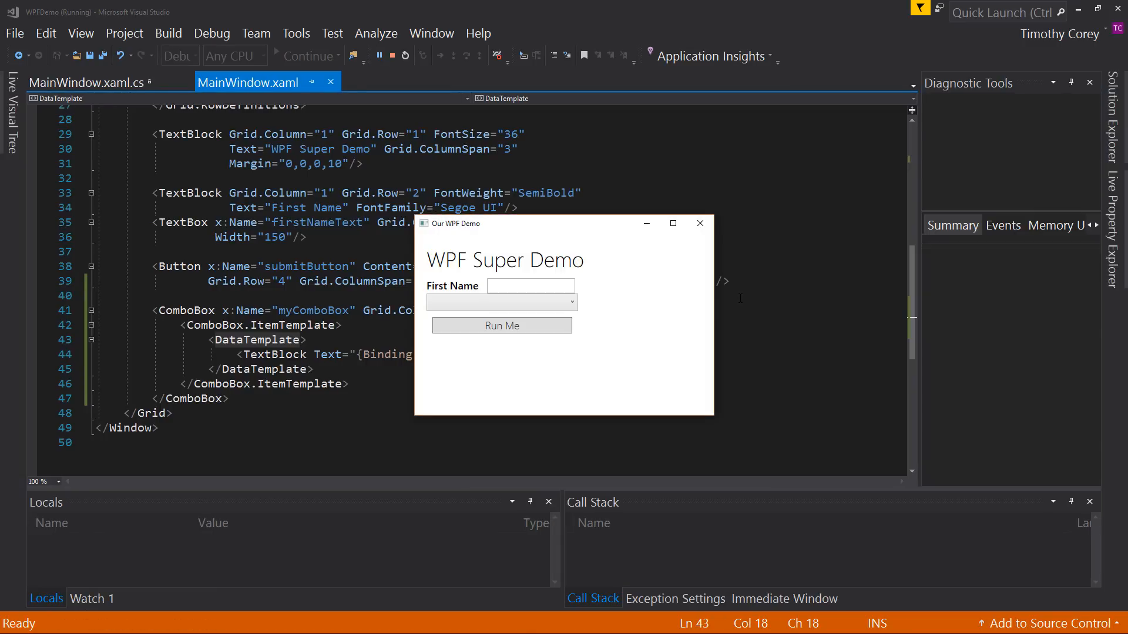
pyautogui.click(574, 305)
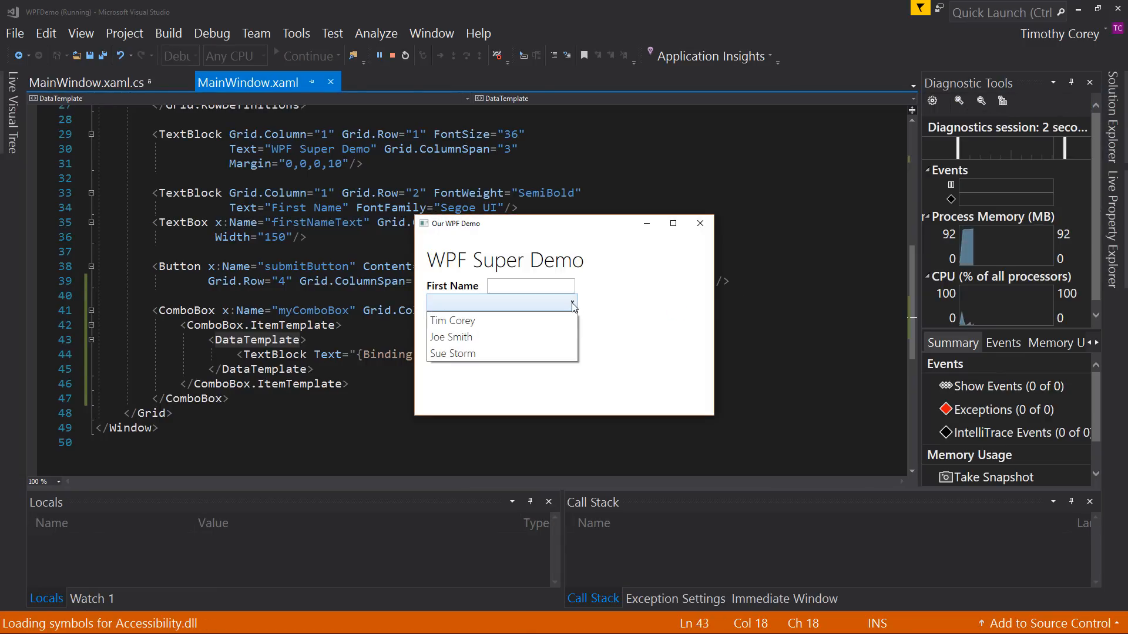
pyautogui.click(574, 306)
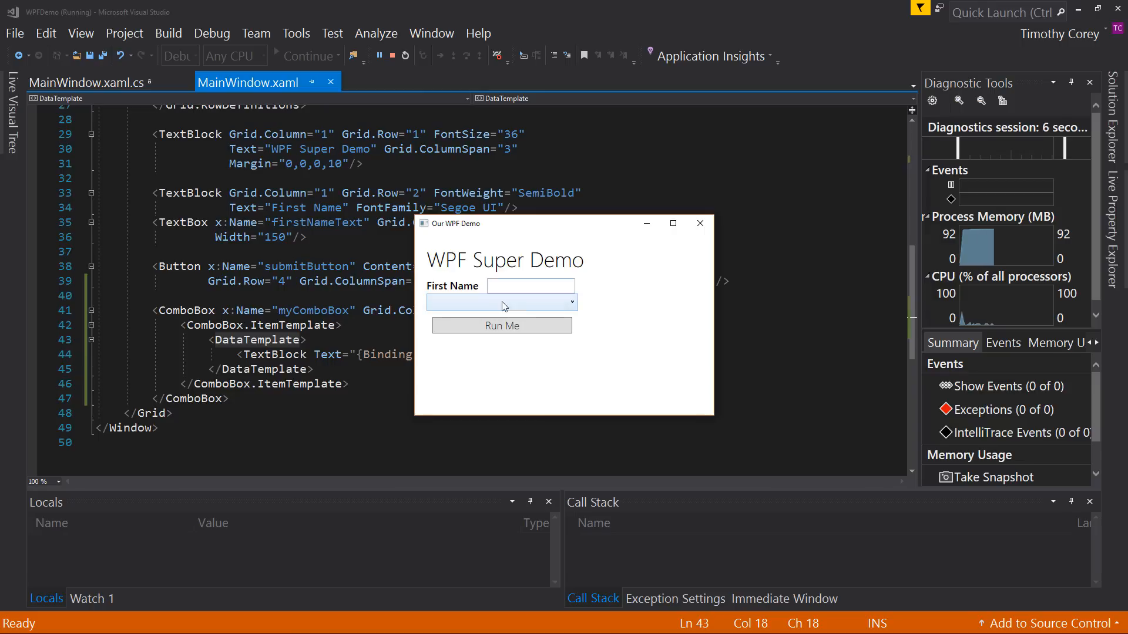
pyautogui.click(700, 224)
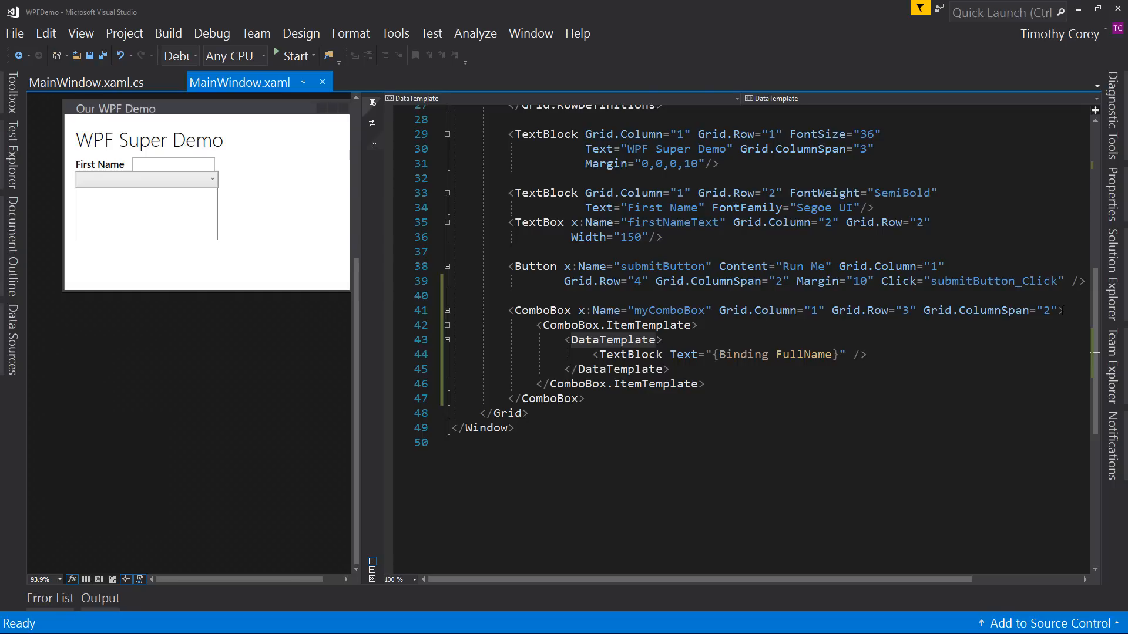
# Give the ComboBox Margin="10" and run to check the spaced-out dropdown lists the names
pyautogui.click(926, 311)
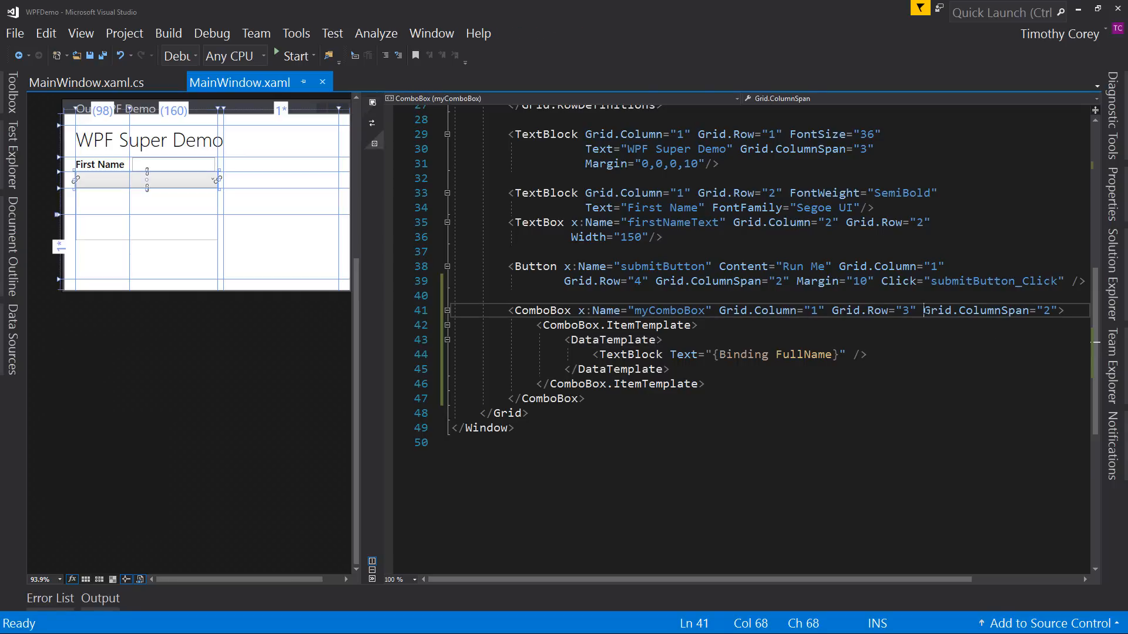
pyautogui.press('Return')
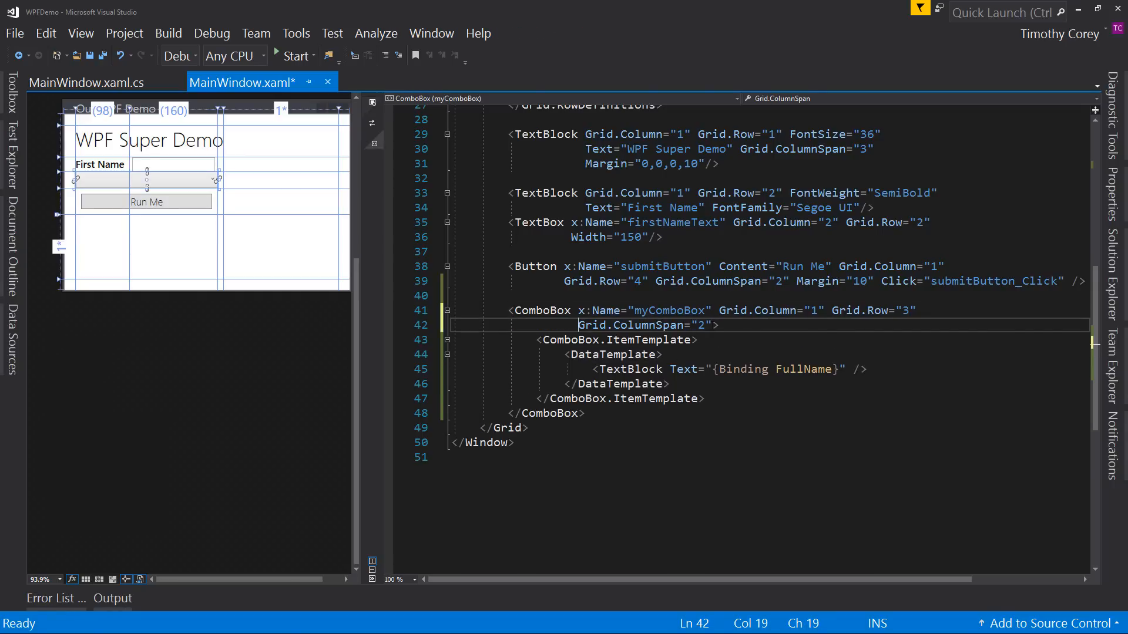
pyautogui.click(713, 325)
pyautogui.write('mar')
pyautogui.press('Tab')
pyautogui.write('10')
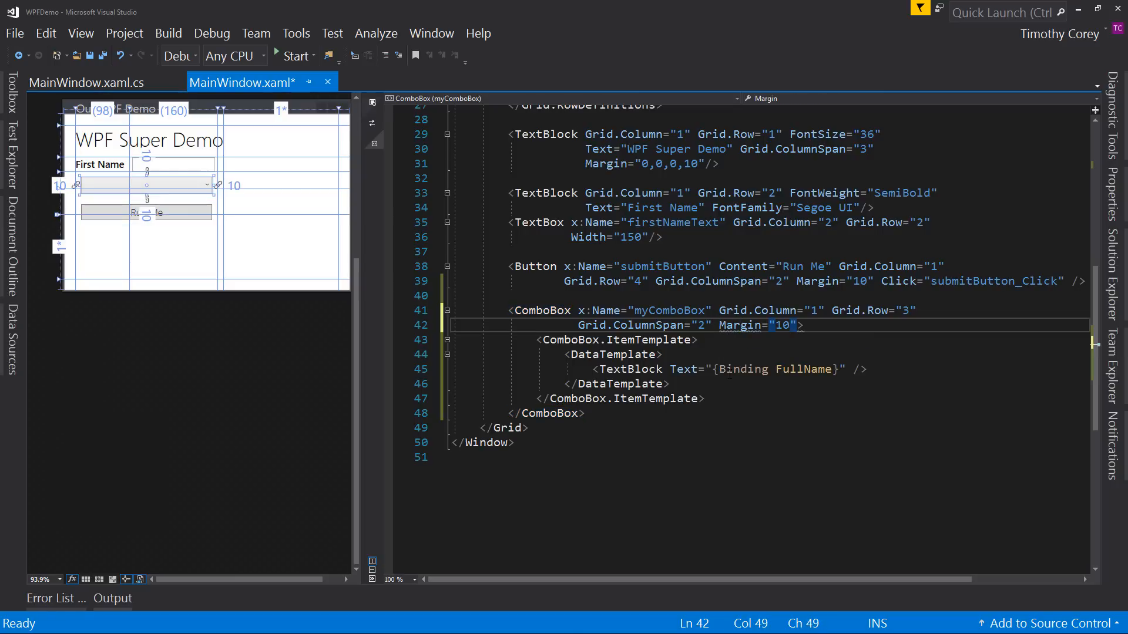
pyautogui.click(296, 55)
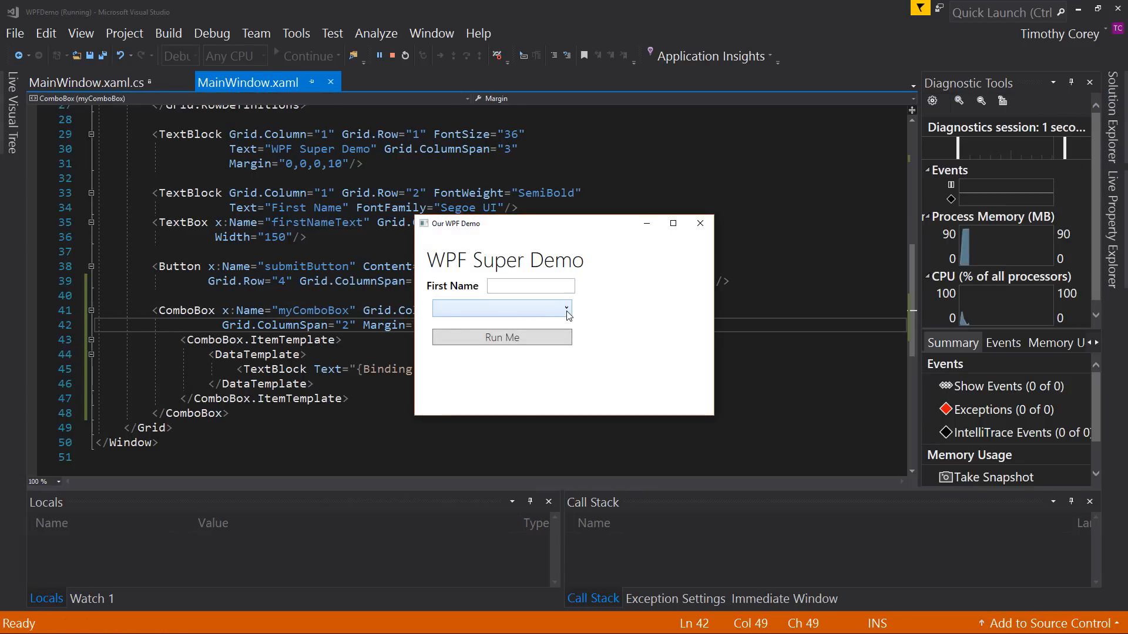
pyautogui.click(567, 311)
pyautogui.click(567, 310)
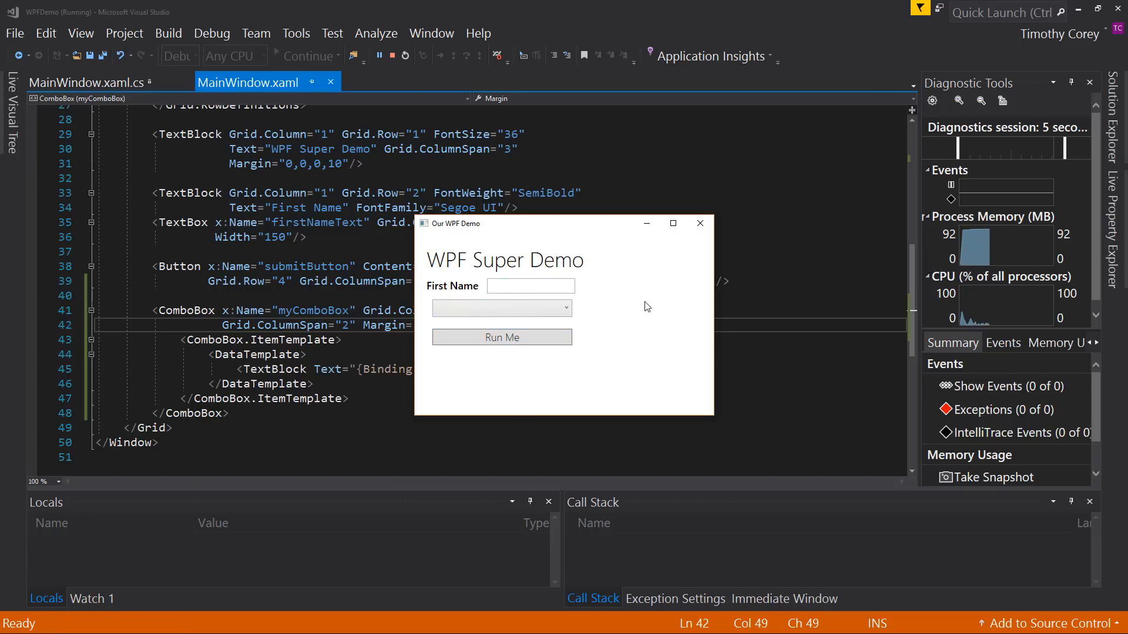
# Close the demo and cut the ComboBox block out, removing the leftover blank lines
pyautogui.click(704, 223)
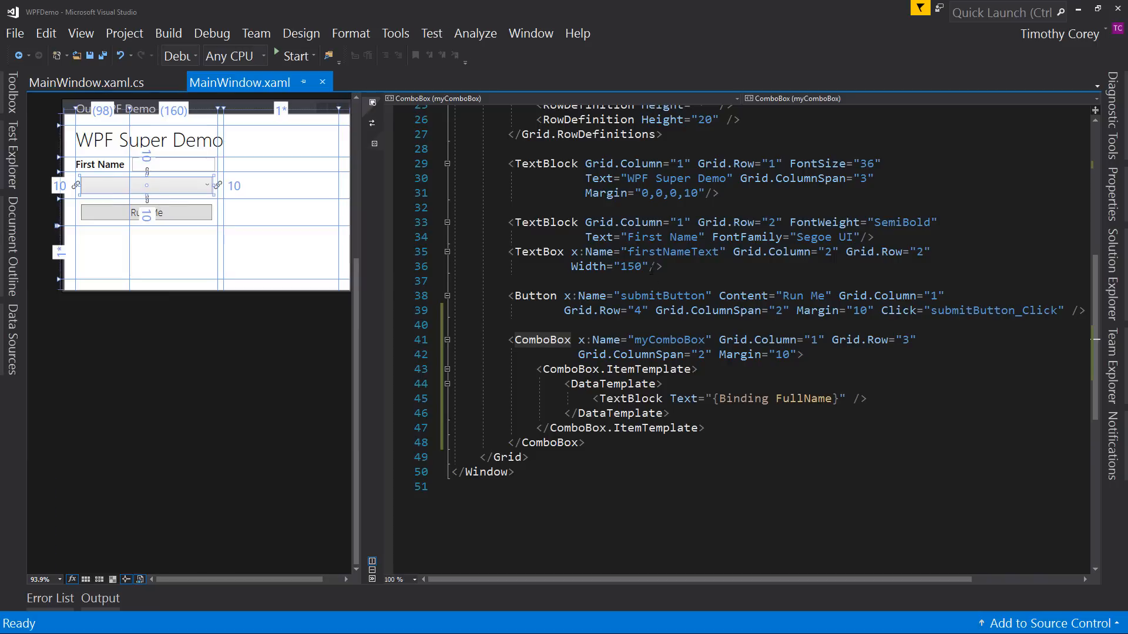
pyautogui.moveTo(595, 443); pyautogui.dragTo(510, 340)
pyautogui.hotkey('ctrl', 'c')
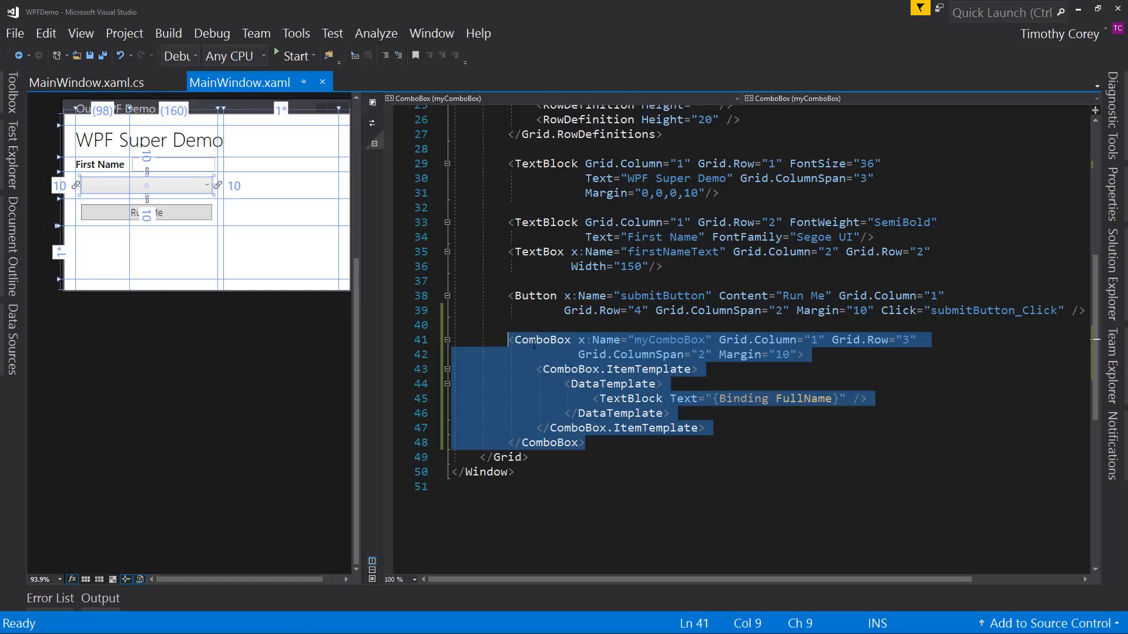
pyautogui.press('Delete')
pyautogui.hotkey('shift', 'Up')
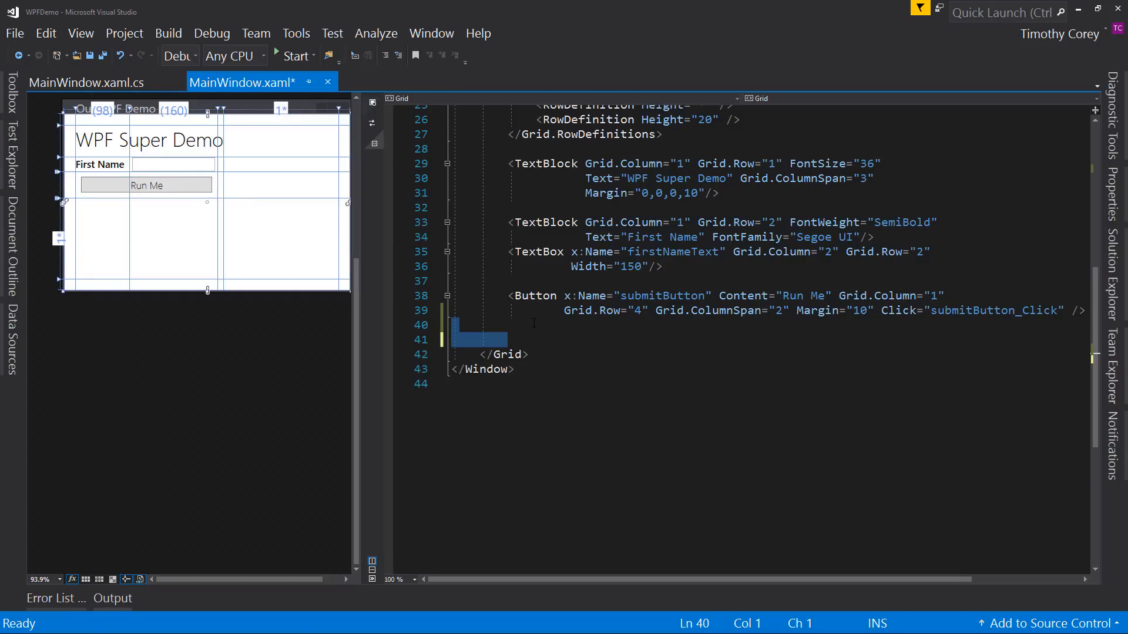
pyautogui.press('Delete')
# Paste the ComboBox after the first-name TextBox, above Run Me, and leave blank lines before </Grid>
pyautogui.click(704, 266)
pyautogui.press('Return')
pyautogui.press('Return')
pyautogui.hotkey('ctrl', 'v')
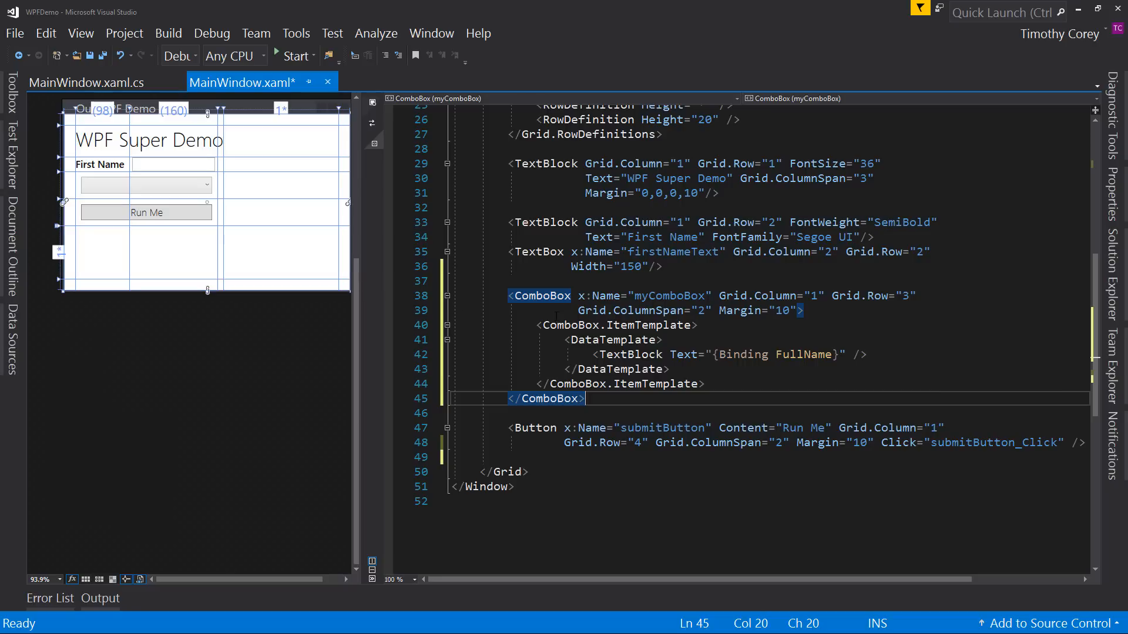
pyautogui.click(577, 459)
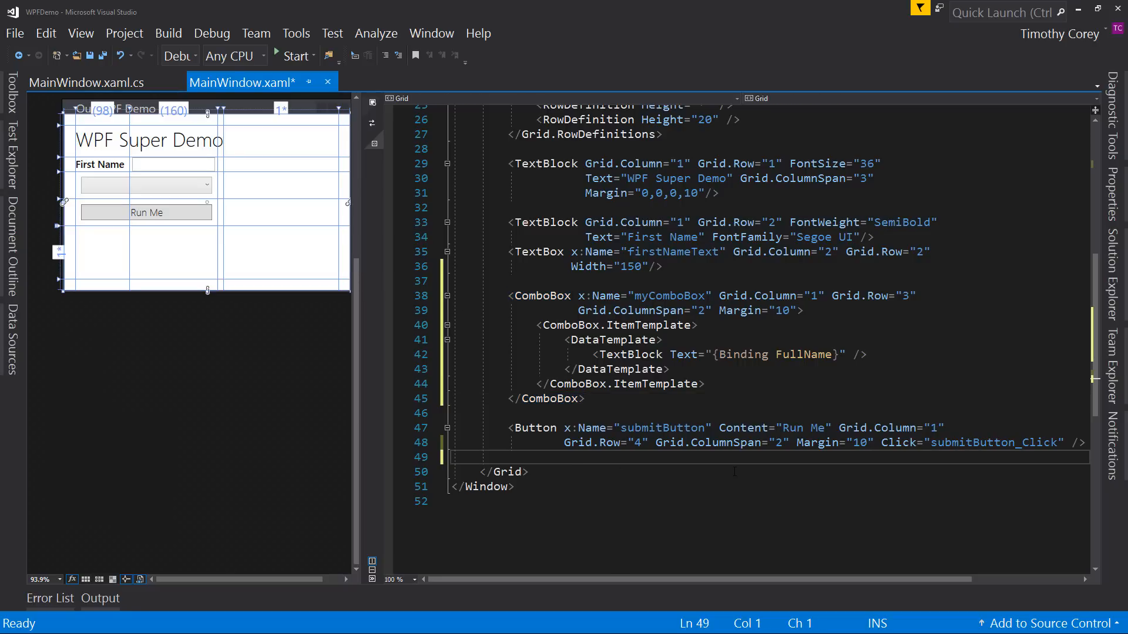
pyautogui.press('Return')
pyautogui.press('Return')
pyautogui.press('Up')
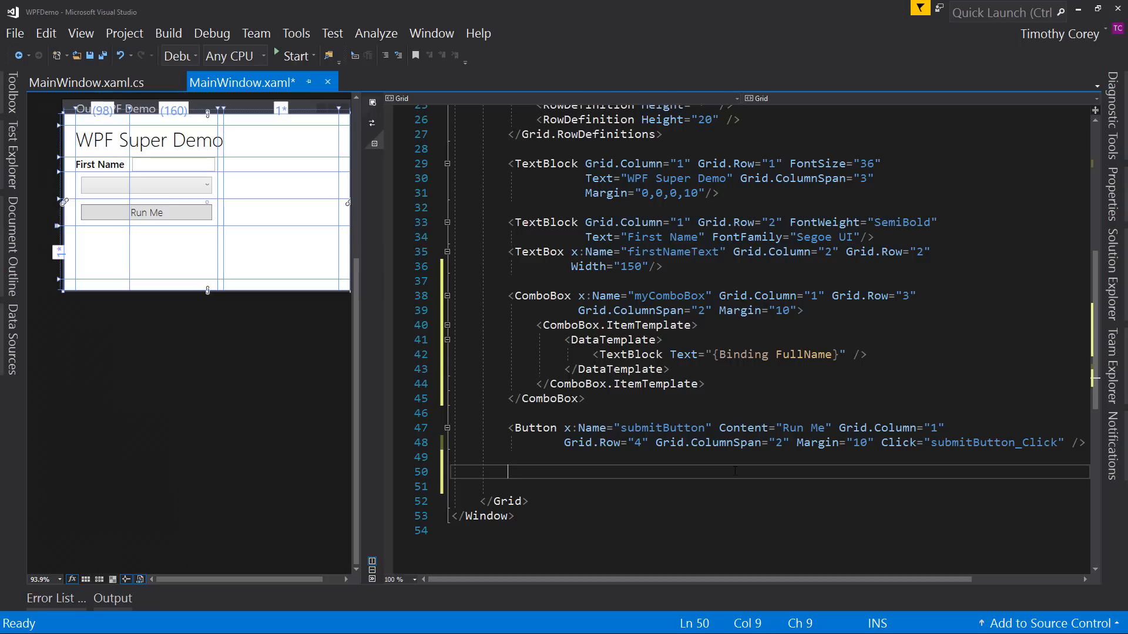
pyautogui.scroll(-3, 662, 356)
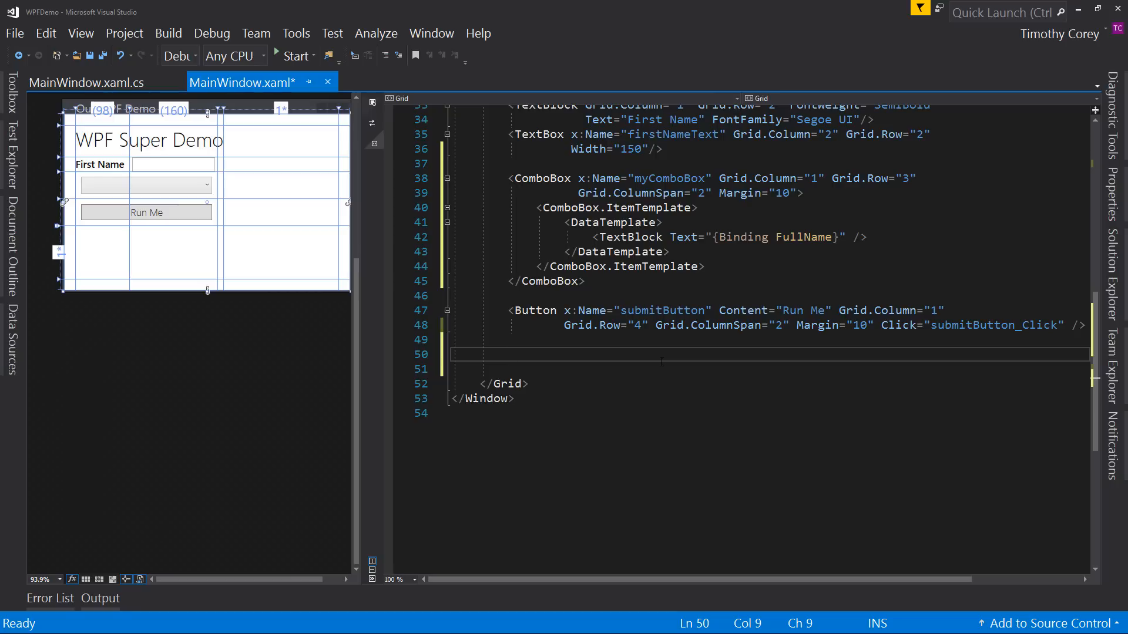
pyautogui.write('<Ima')
# Add an Image with Grid.Row="1", Grid.Column="4", Grid.RowSpan="6" via IntelliSense completions
pyautogui.press('Tab')
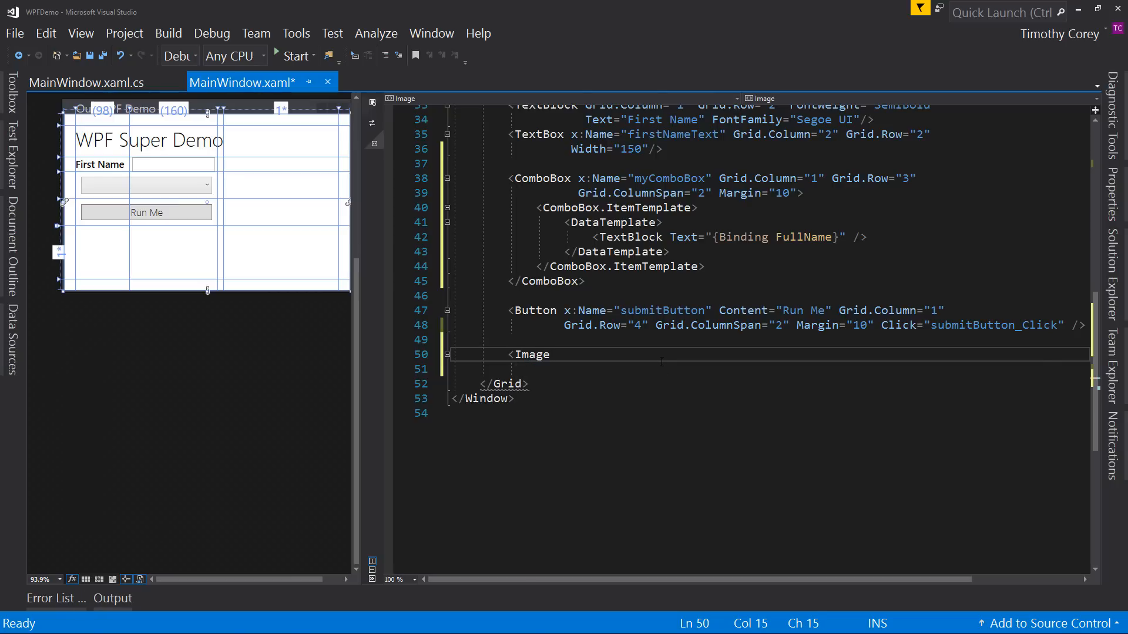
pyautogui.write(' Grid.R')
pyautogui.press('Tab')
pyautogui.write('1')
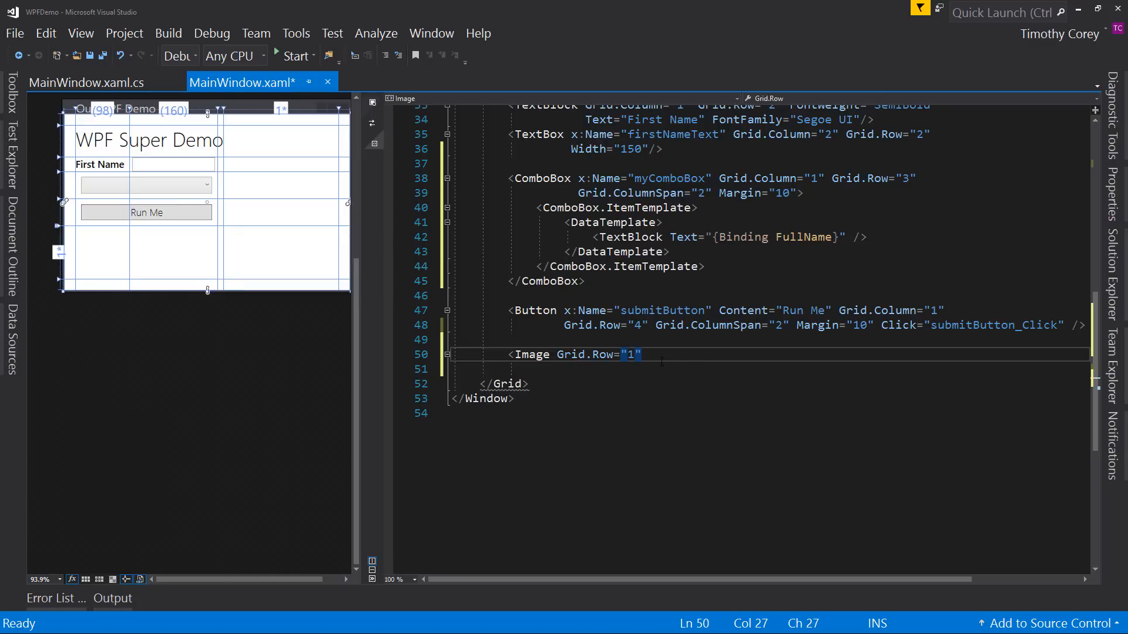
pyautogui.press('Right')
pyautogui.write('Grid.Col')
pyautogui.press('Tab')
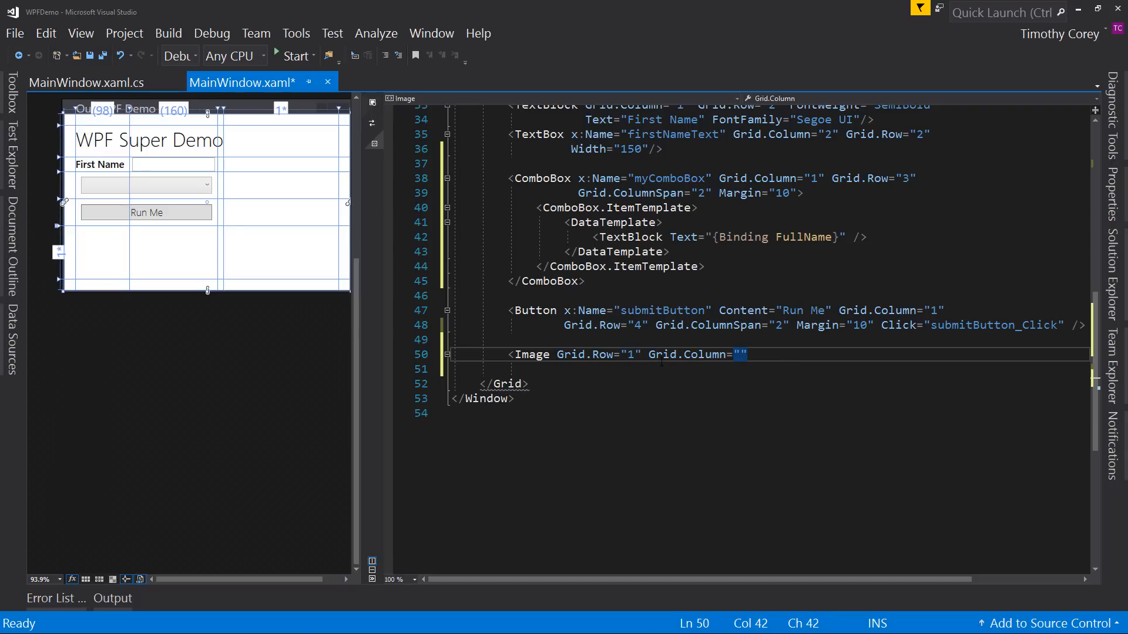
pyautogui.write('4')
pyautogui.press('Right')
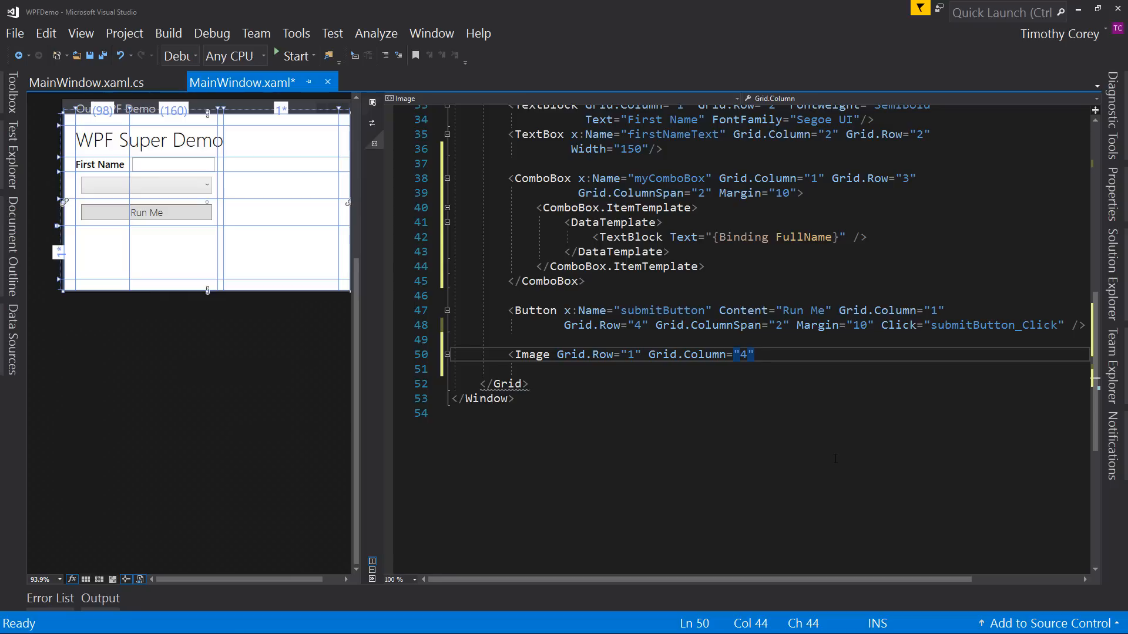
pyautogui.write('Gri')
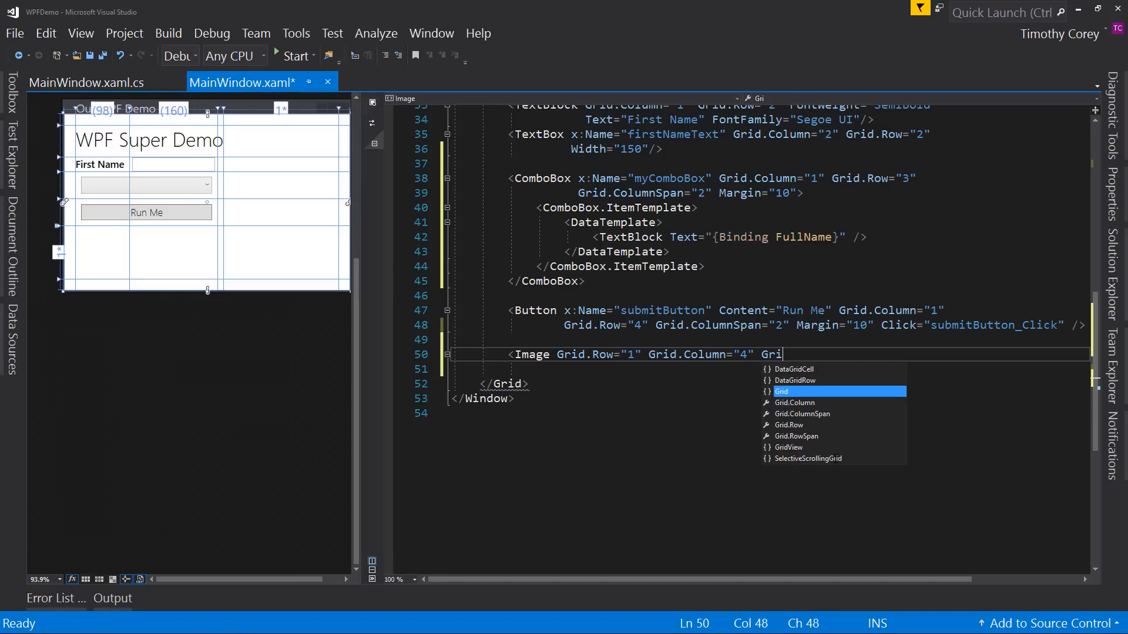
pyautogui.write('d.row=')
pyautogui.press('Left')
pyautogui.press('Left')
pyautogui.press('Left')
pyautogui.write('Span')
pyautogui.press('Right')
pyautogui.press('Right')
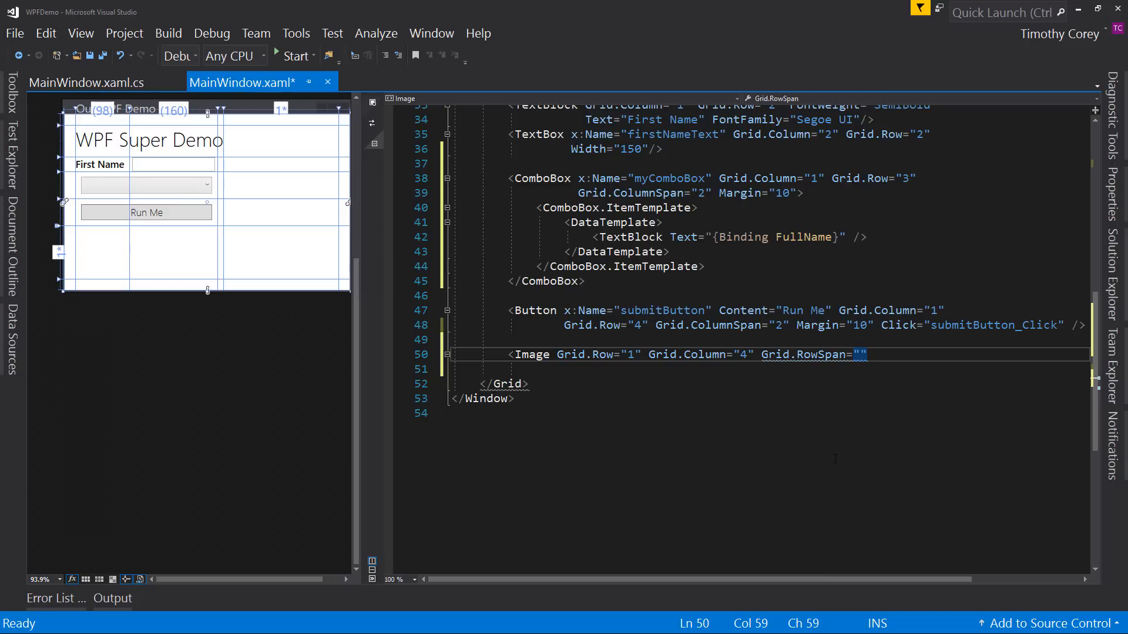
pyautogui.write('6')
pyautogui.press('Right')
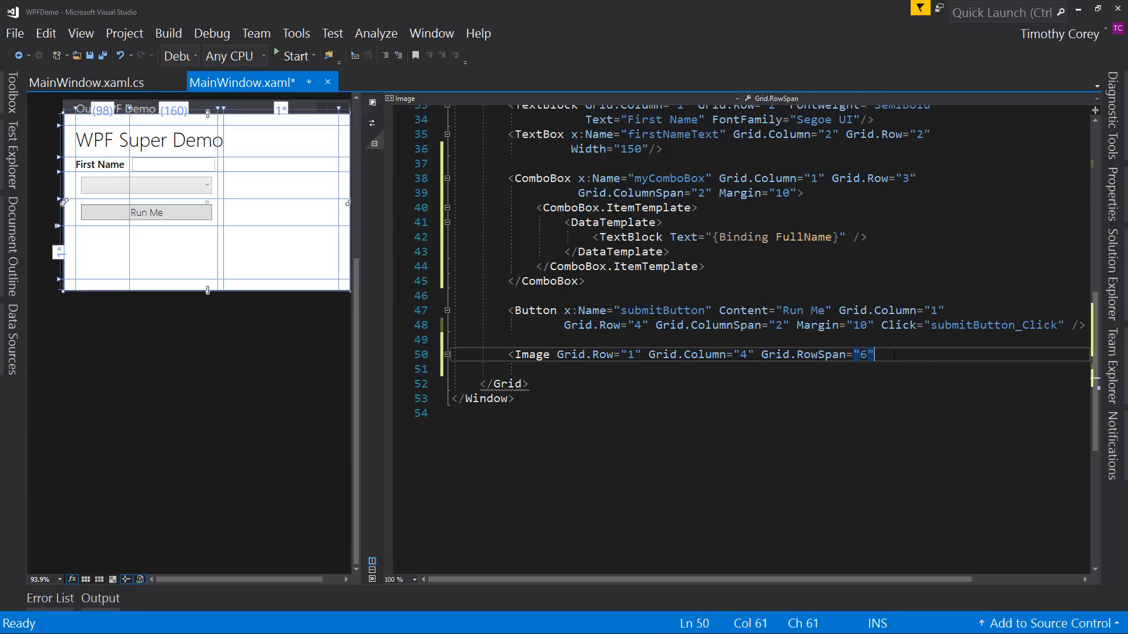
pyautogui.write('Source="')
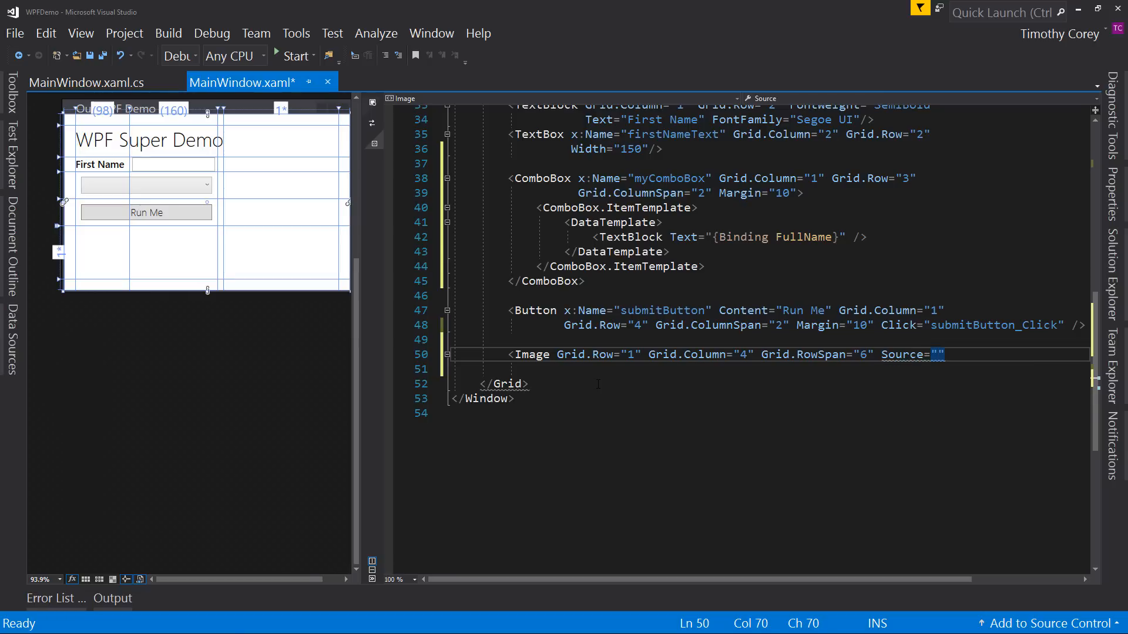
pyautogui.write('C:')
pyautogui.write('\\')
pyautogui.write('Temp\\')
pyautogui.write('Tim.png" ')
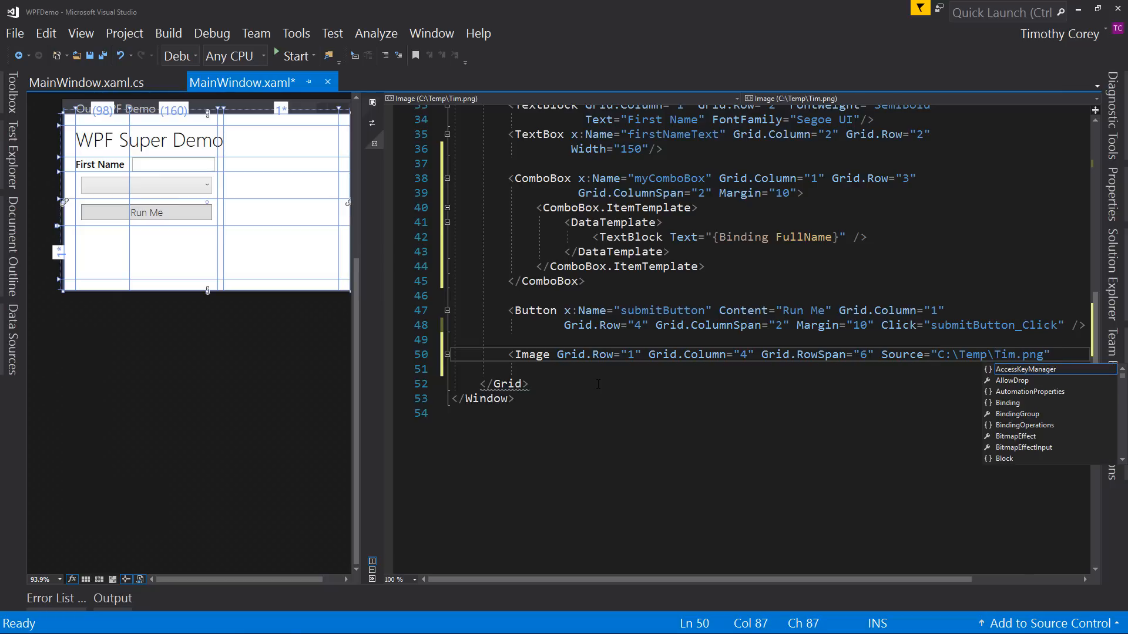
pyautogui.write('/>')
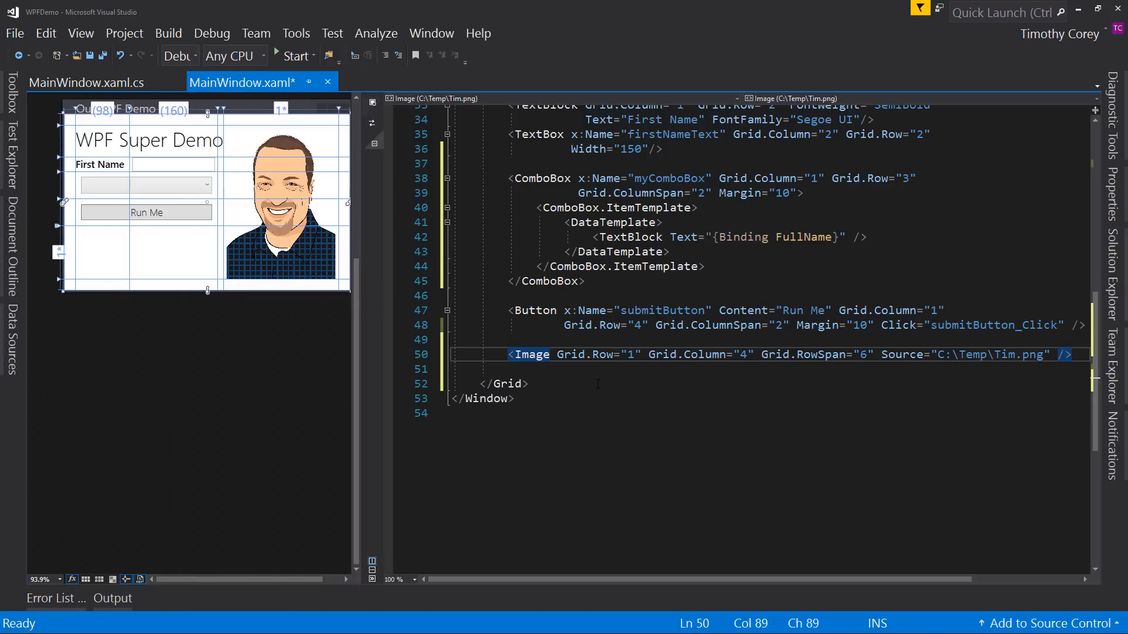
pyautogui.click(296, 56)
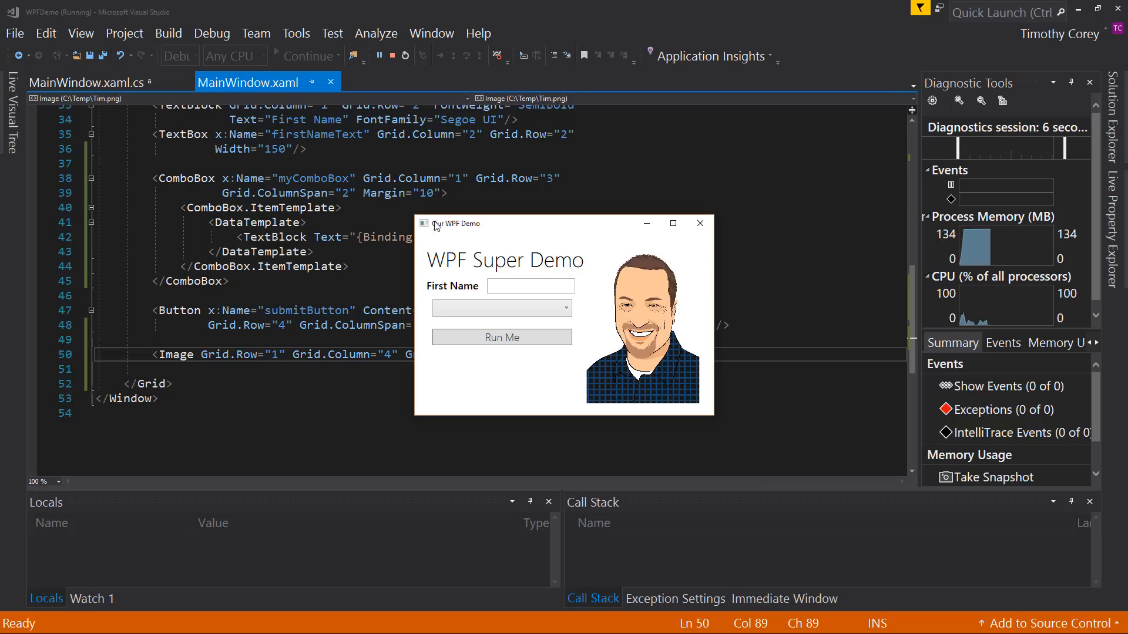
pyautogui.moveTo(413, 220)
pyautogui.mouseDown()
pyautogui.moveTo(124, 11)
pyautogui.moveTo(315, 45)
pyautogui.mouseUp()
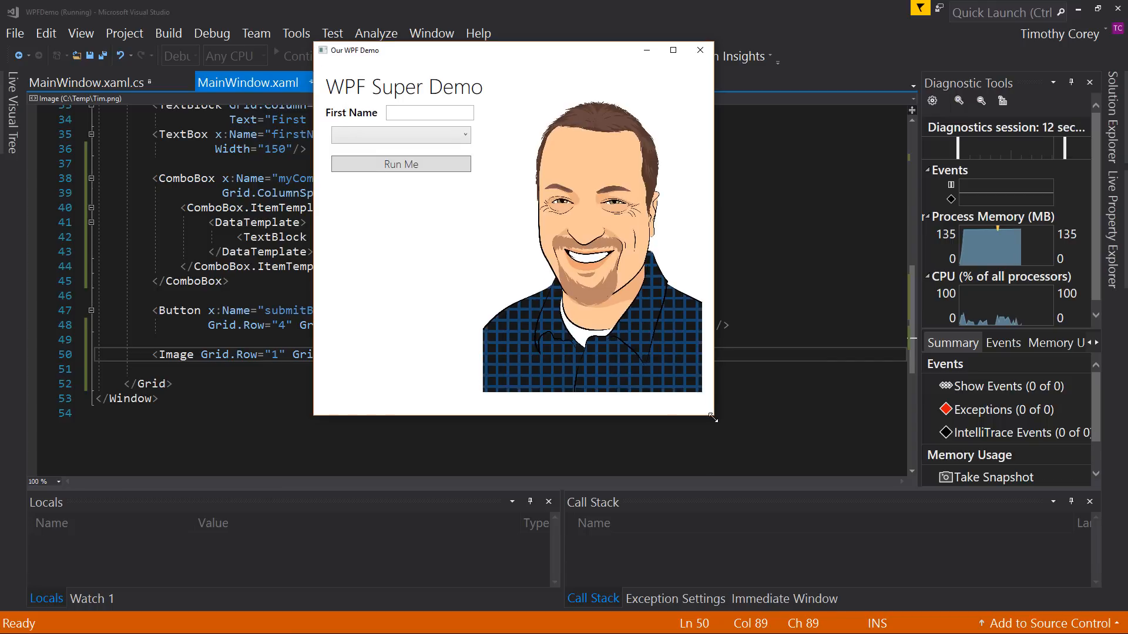
pyautogui.moveTo(712, 413)
pyautogui.mouseDown()
pyautogui.moveTo(779, 455)
pyautogui.moveTo(816, 579)
pyautogui.mouseUp()
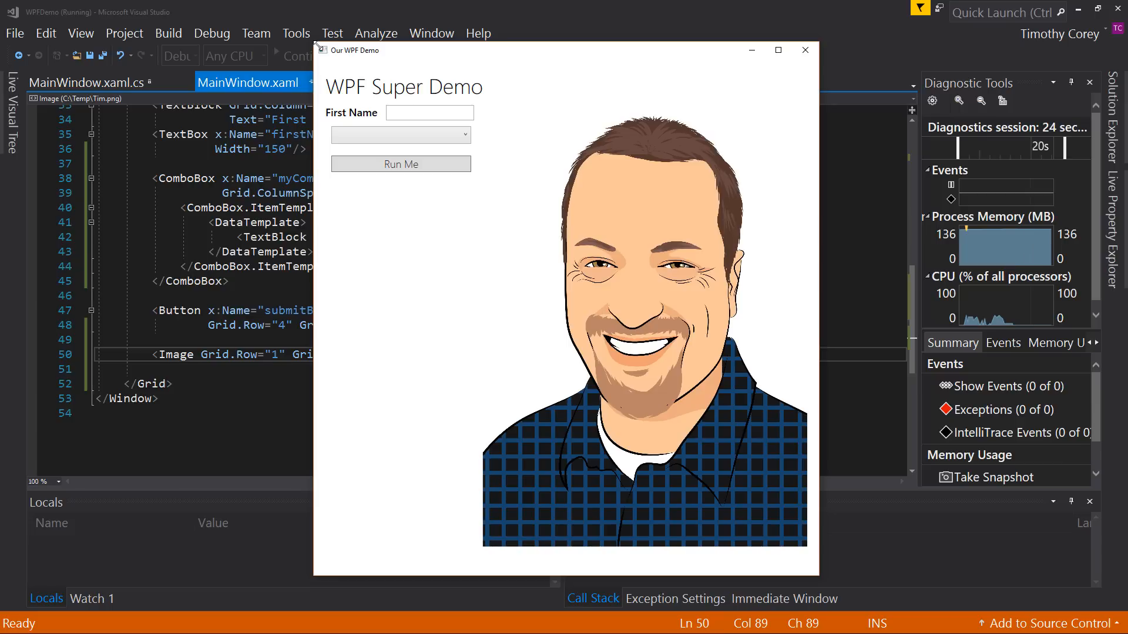
pyautogui.moveTo(316, 44)
pyautogui.mouseDown()
pyautogui.moveTo(487, 284)
pyautogui.moveTo(602, 483)
pyautogui.moveTo(616, 444)
pyautogui.moveTo(506, 225)
pyautogui.moveTo(147, 101)
pyautogui.mouseUp()
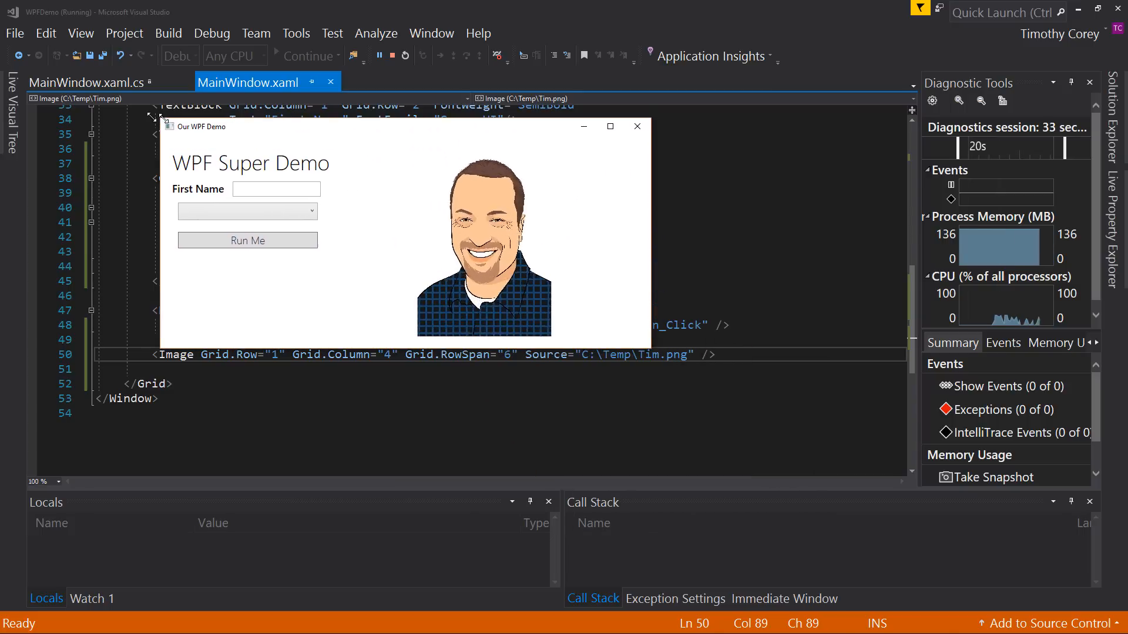
pyautogui.moveTo(265, 107); pyautogui.dragTo(324, 17)
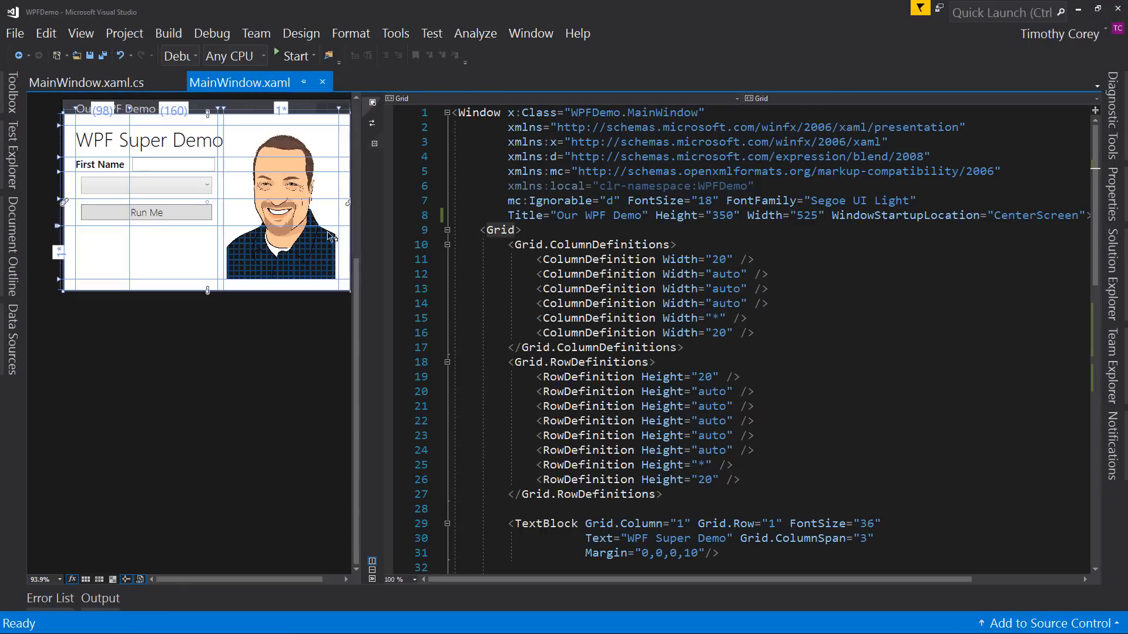
pyautogui.scroll(-3, 705, 352)
pyautogui.scroll(-8, 705, 353)
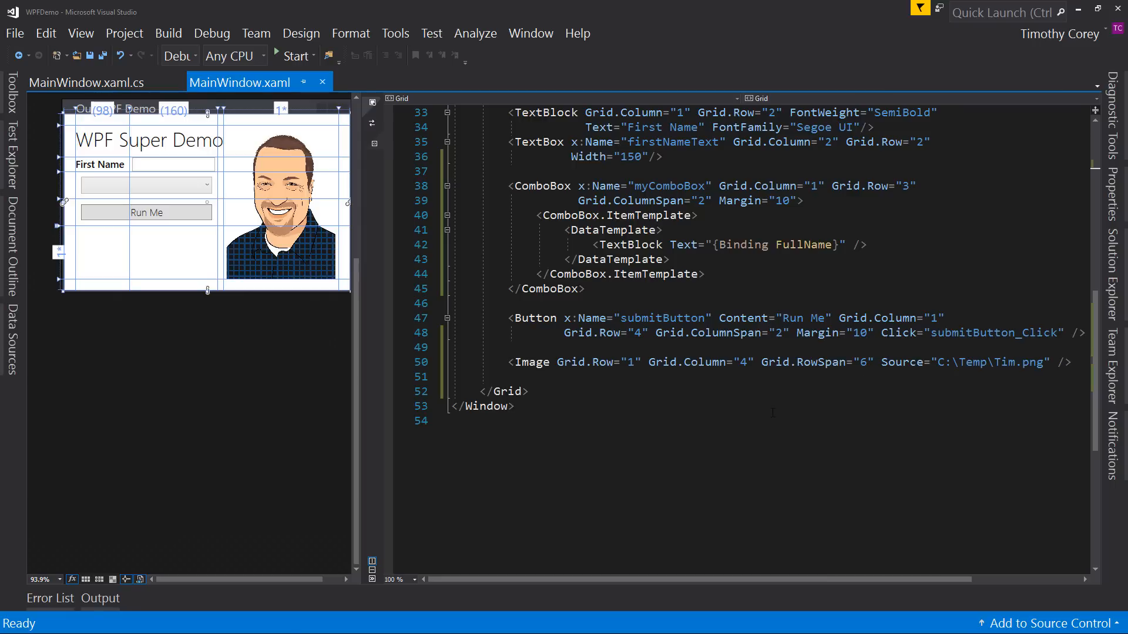
pyautogui.moveTo(881, 363); pyautogui.dragTo(1050, 362)
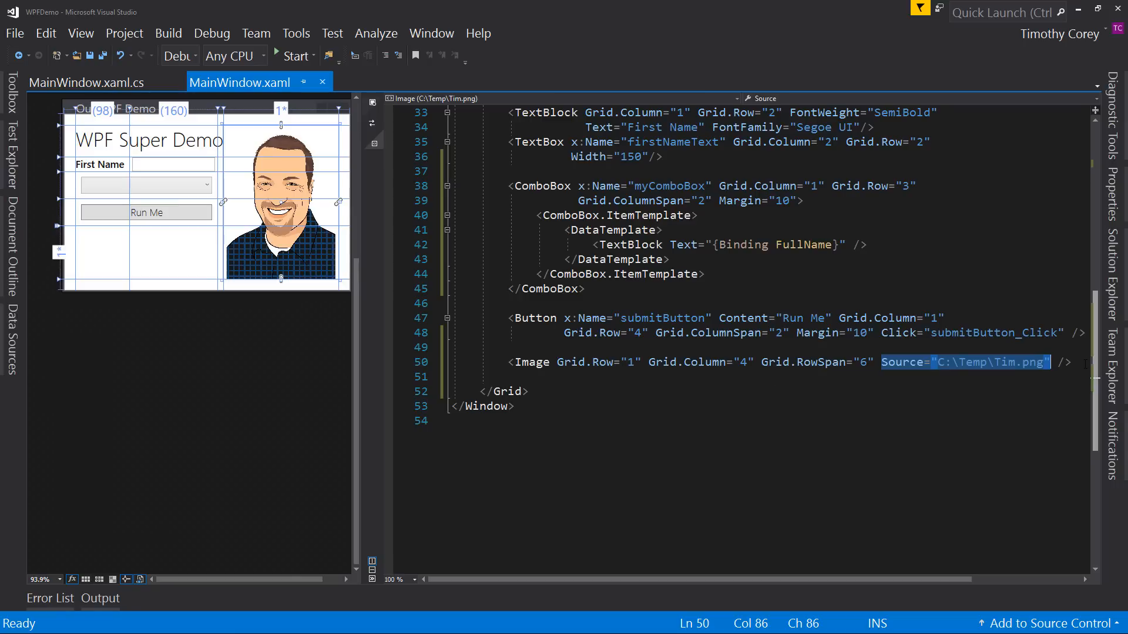
pyautogui.moveTo(1071, 363); pyautogui.dragTo(508, 362)
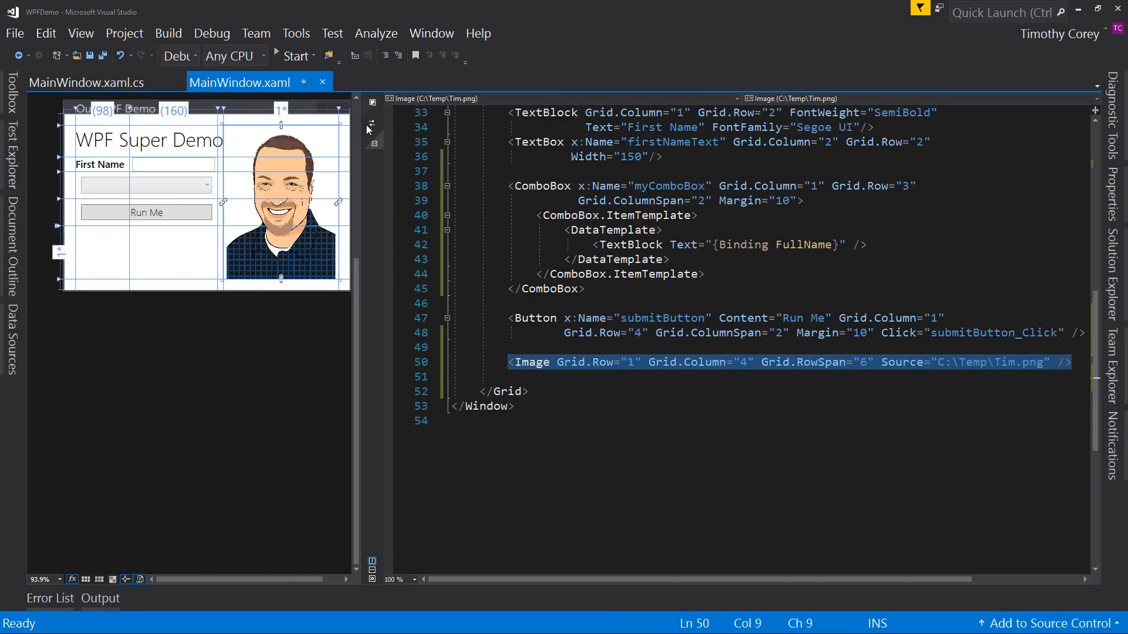
# Comment out the portrait Image and start a MediaElement on the line below
pyautogui.click(379, 56)
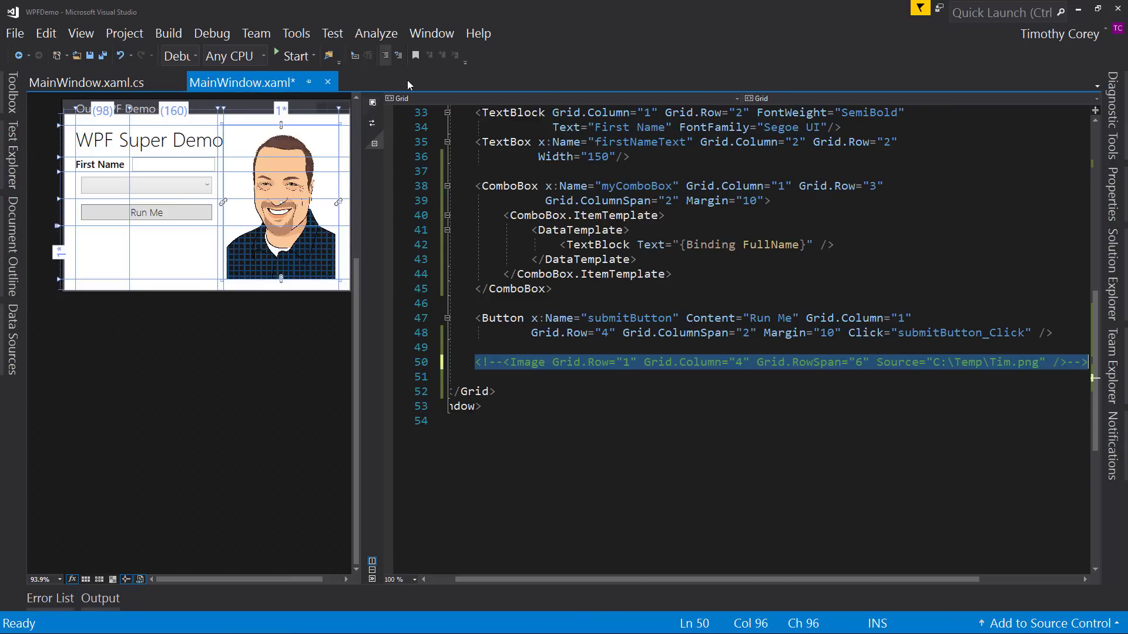
pyautogui.click(1083, 363)
pyautogui.press('Return')
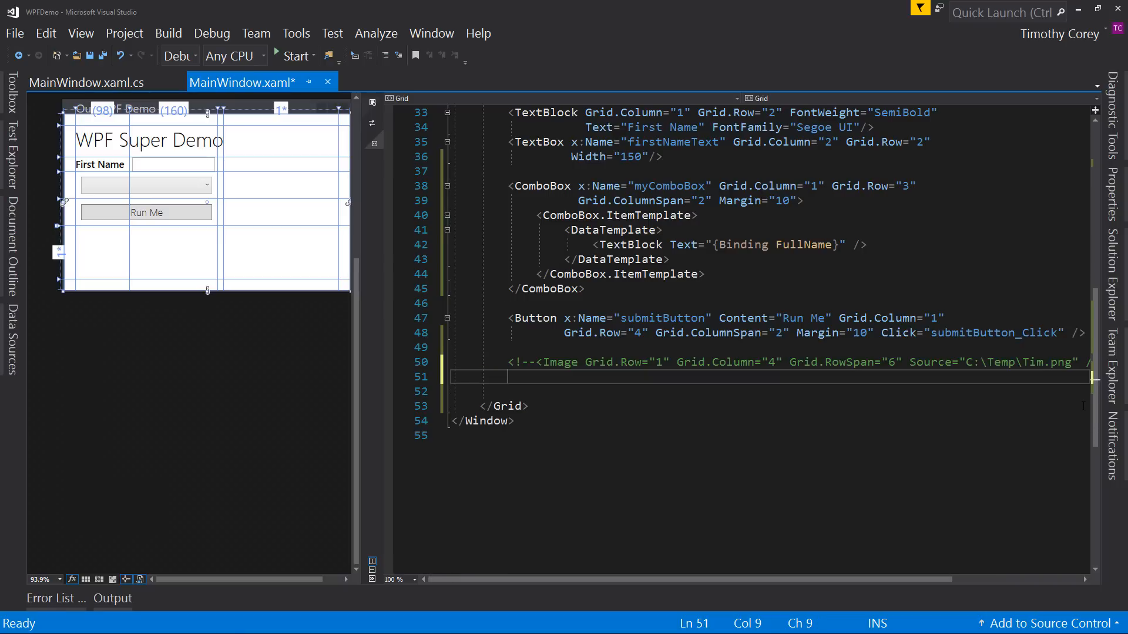
pyautogui.write('<Me')
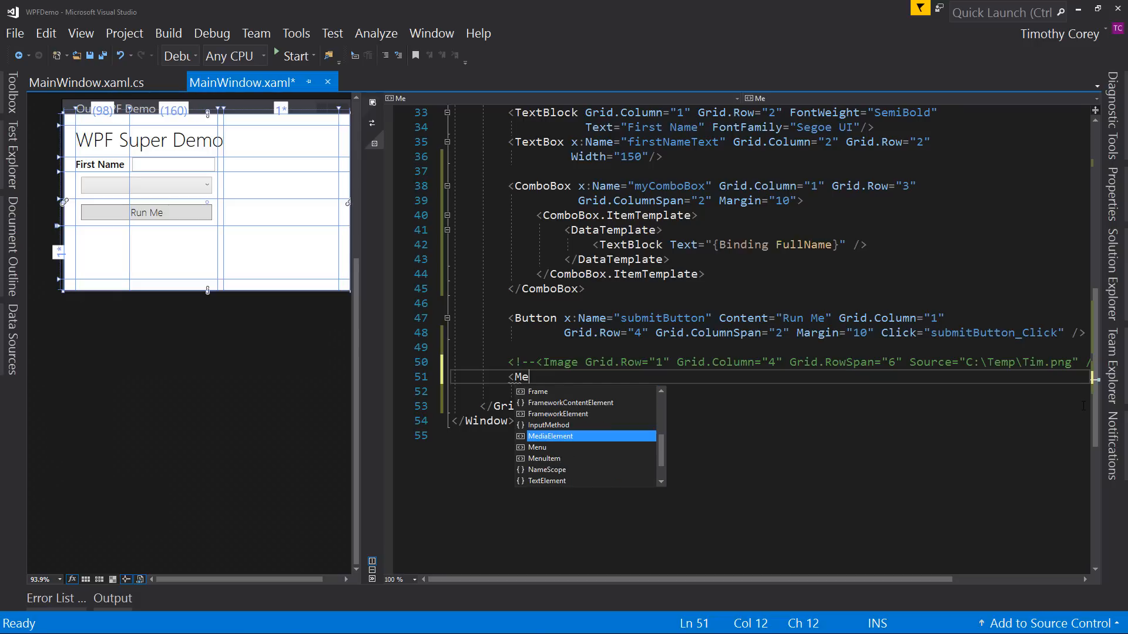
pyautogui.press('Tab')
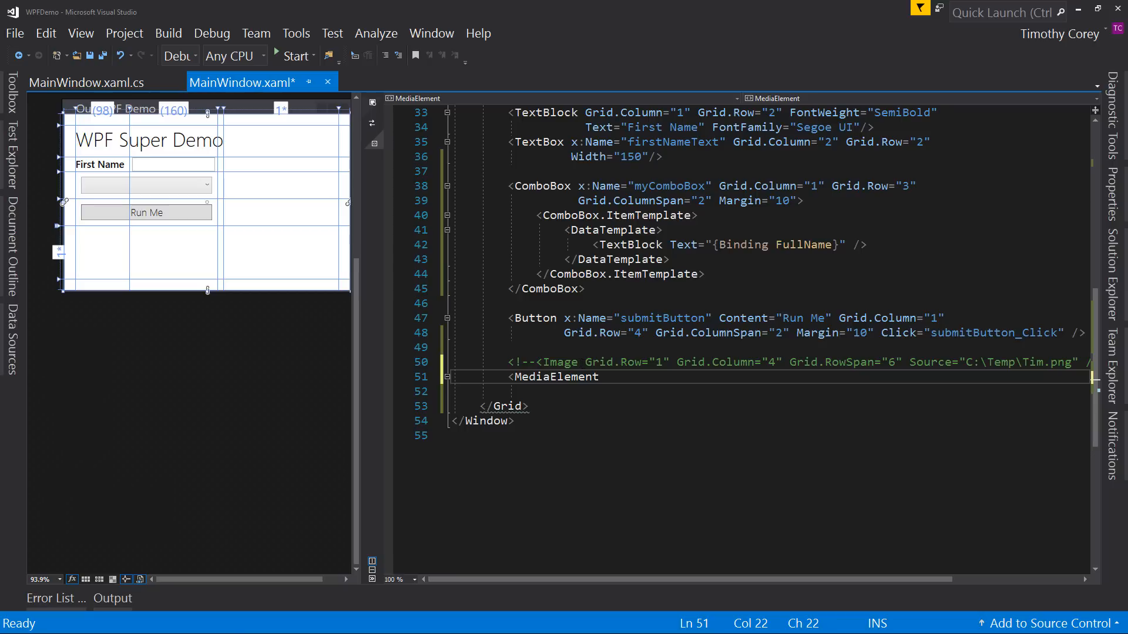
# Copy the Grid row/column/span onto the MediaElement, set Source to c:\Temp\Mowing.mp4, and run the demo
pyautogui.moveTo(583, 362); pyautogui.dragTo(904, 363)
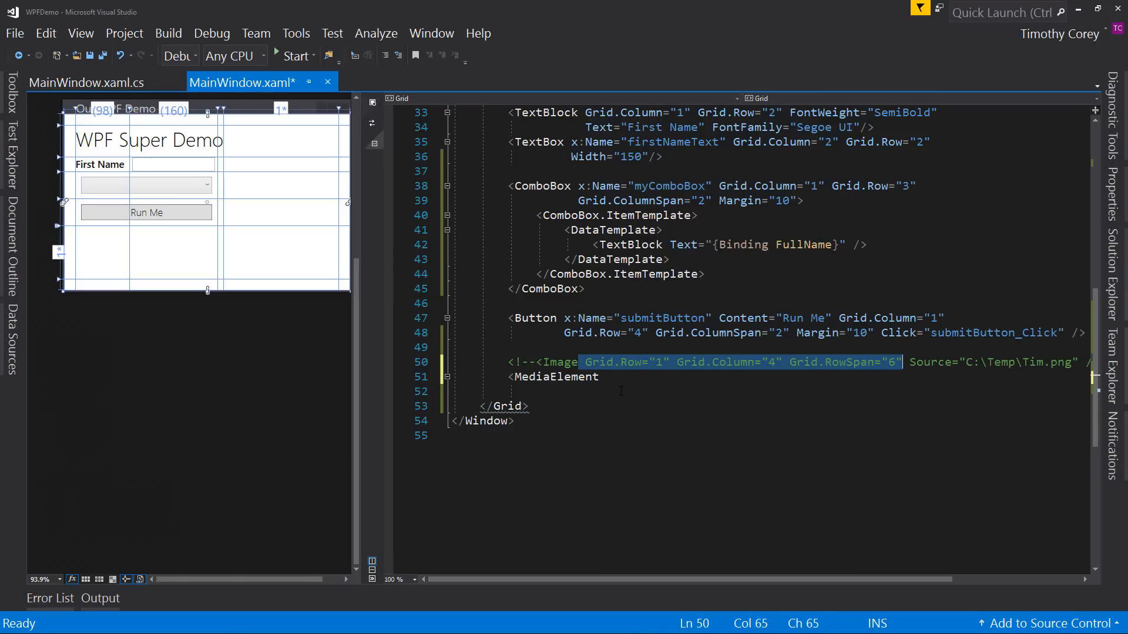
pyautogui.hotkey('ctrl', 'c')
pyautogui.press('Down')
pyautogui.hotkey('ctrl', 'v')
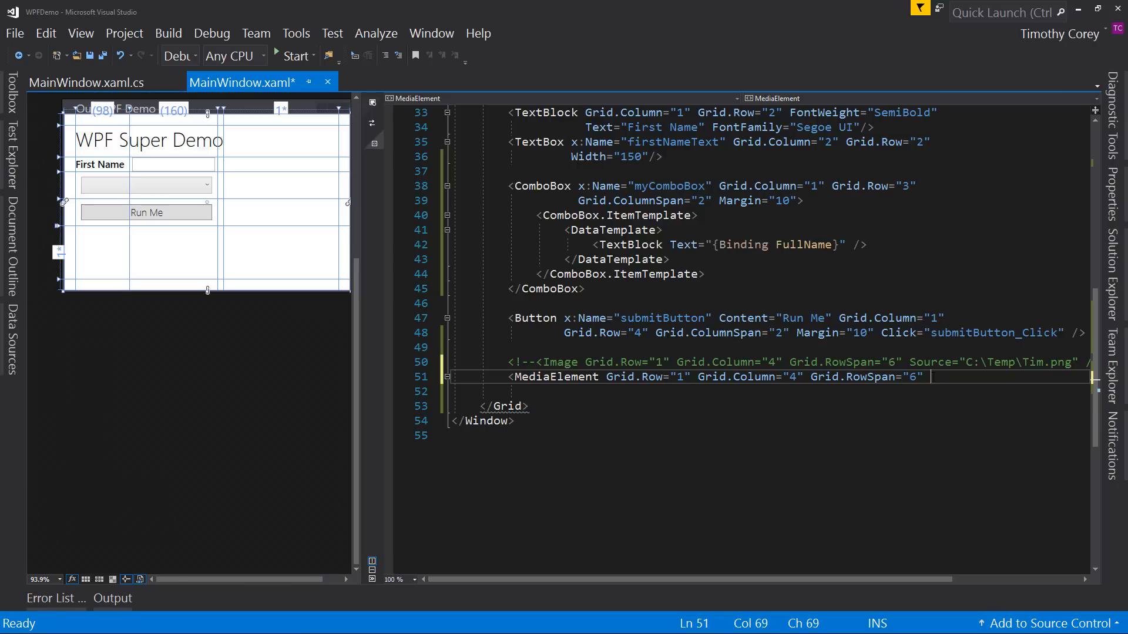
pyautogui.write('Source="')
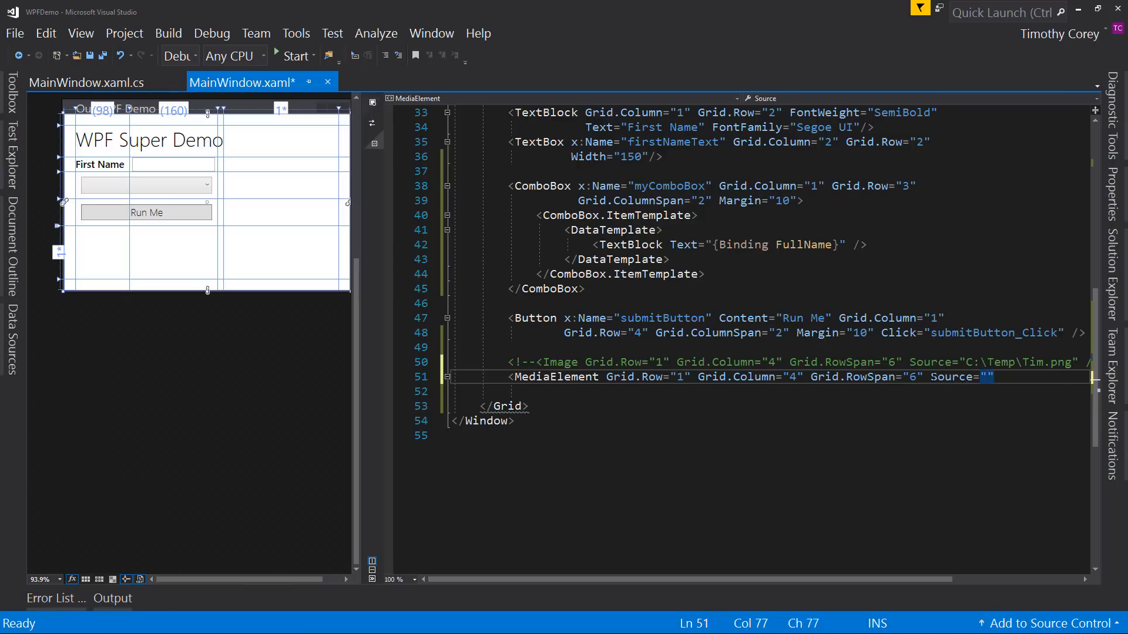
pyautogui.write('c:\\Temp.')
pyautogui.press('BackSpace')
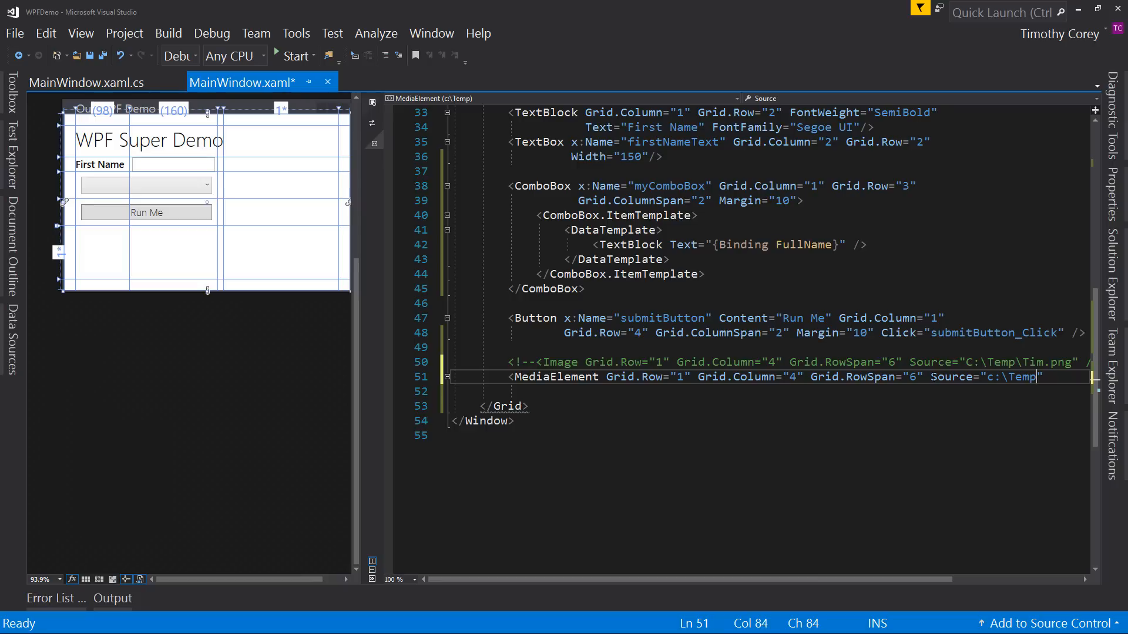
pyautogui.write('\\Mowing.')
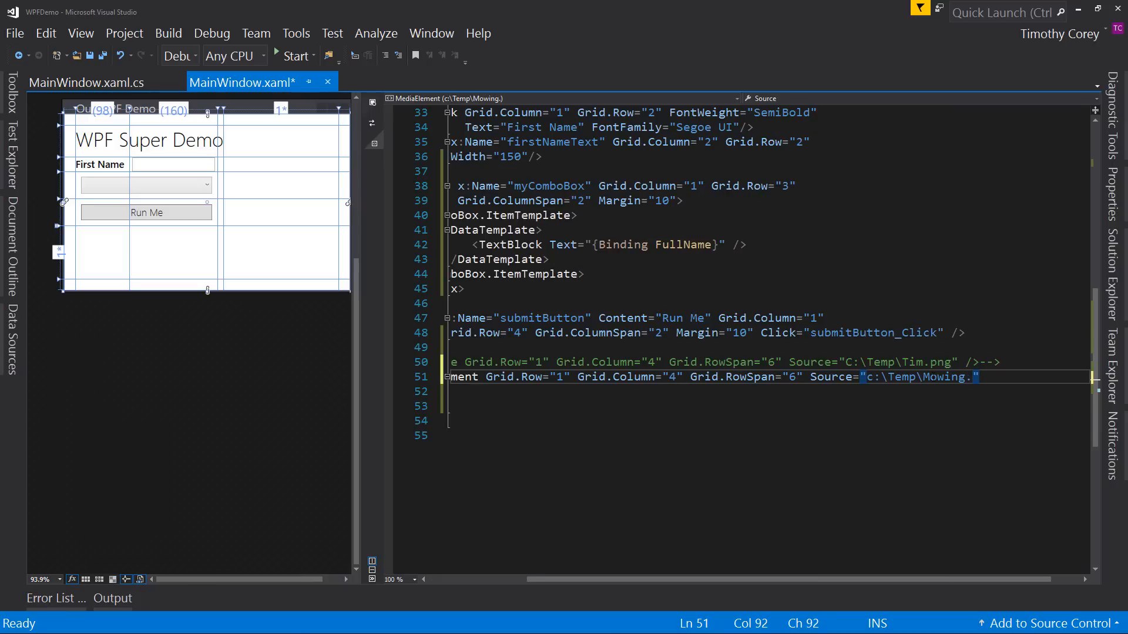
pyautogui.write('mp3')
pyautogui.press('BackSpace')
pyautogui.write('4" />')
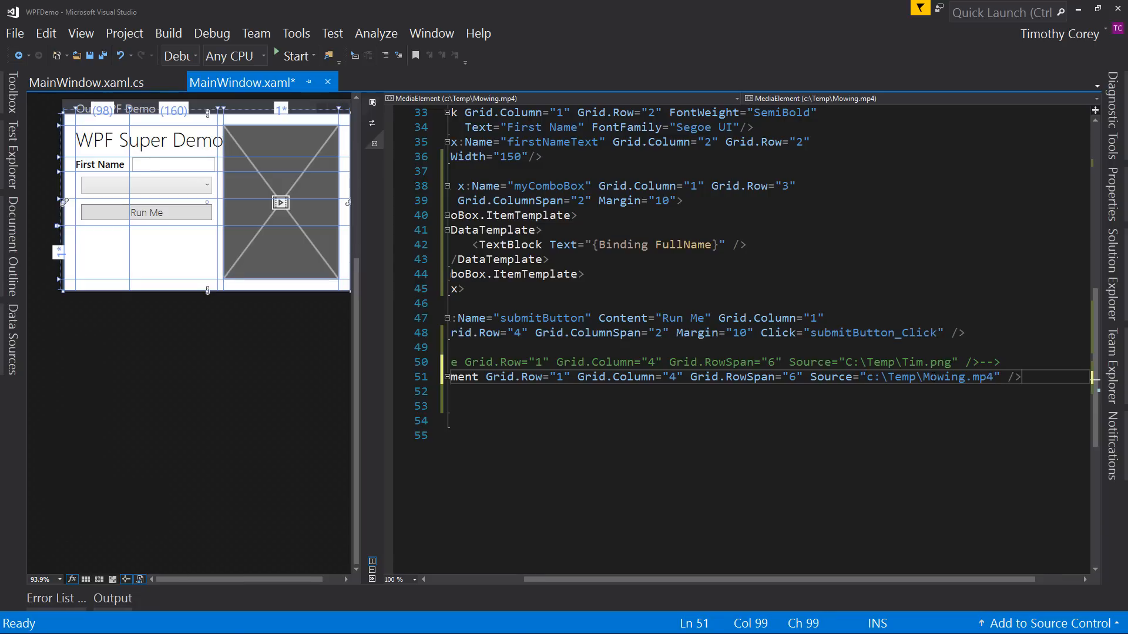
pyautogui.moveTo(798, 579); pyautogui.dragTo(648, 579)
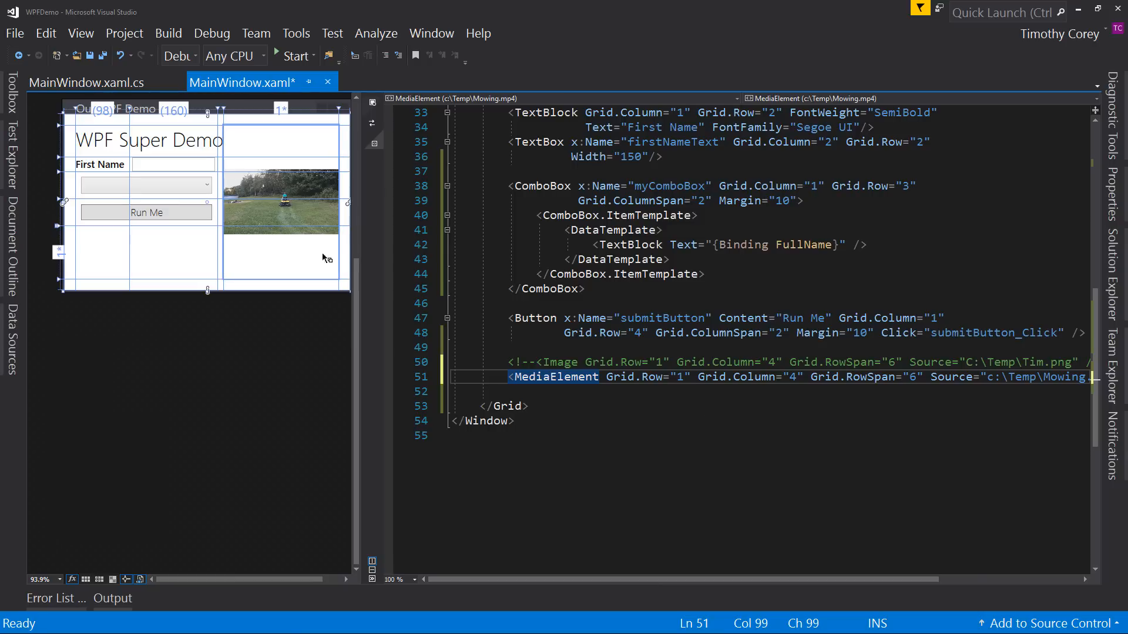
pyautogui.click(294, 55)
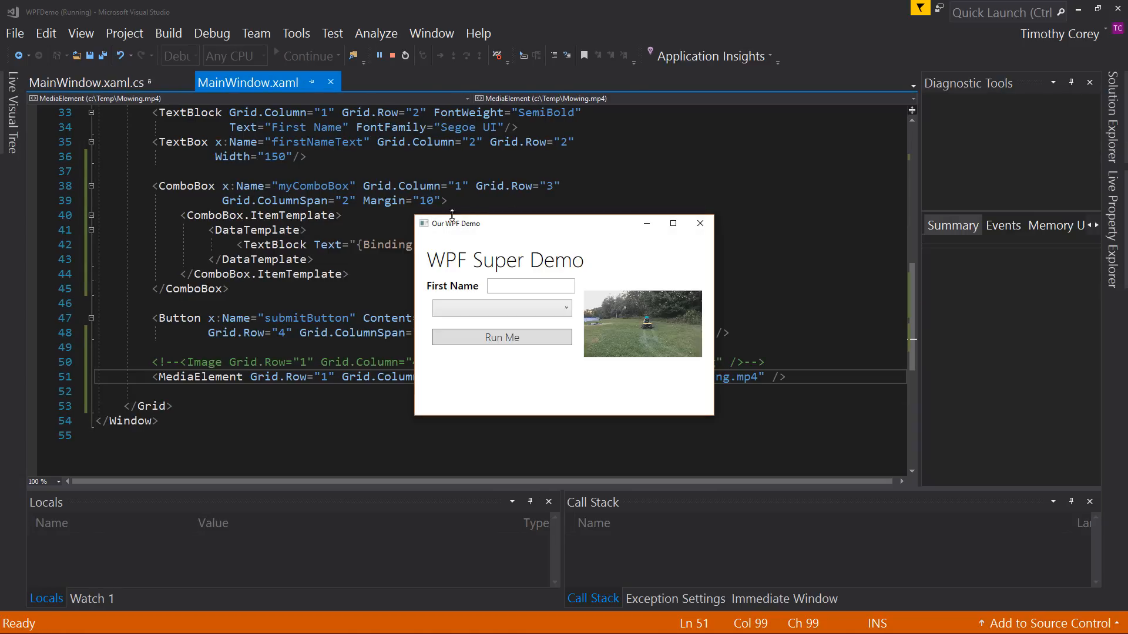
# Resize and restore the running demo to watch the mowing video, then close it
pyautogui.moveTo(420, 220); pyautogui.dragTo(130, 33)
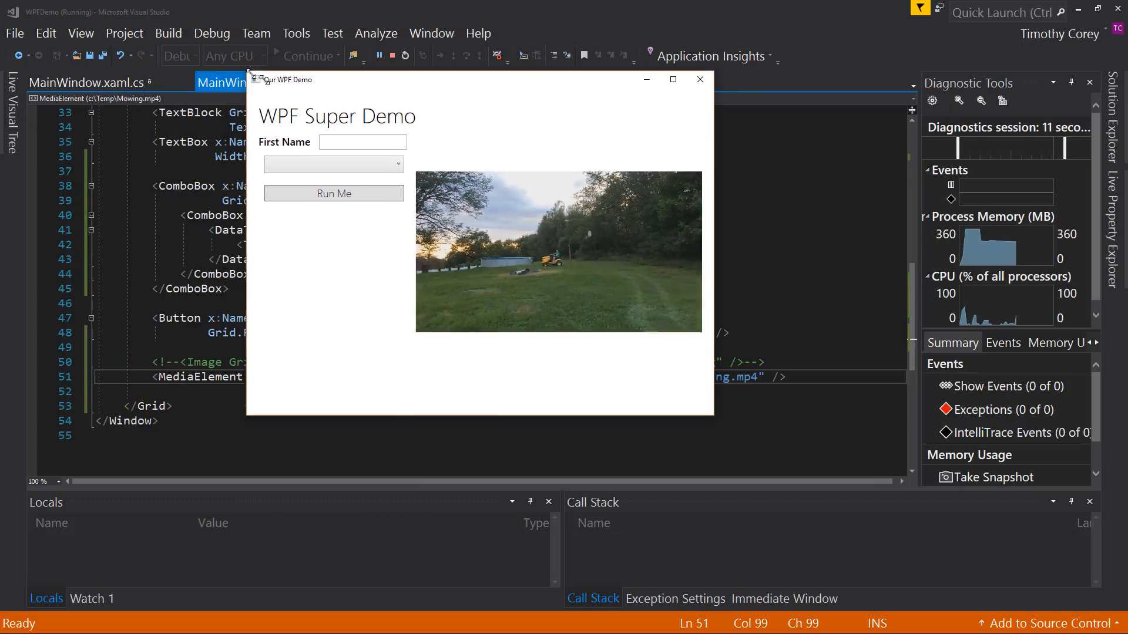
pyautogui.moveTo(265, 81)
pyautogui.mouseDown()
pyautogui.moveTo(71, 9)
pyautogui.moveTo(189, 37)
pyautogui.mouseUp()
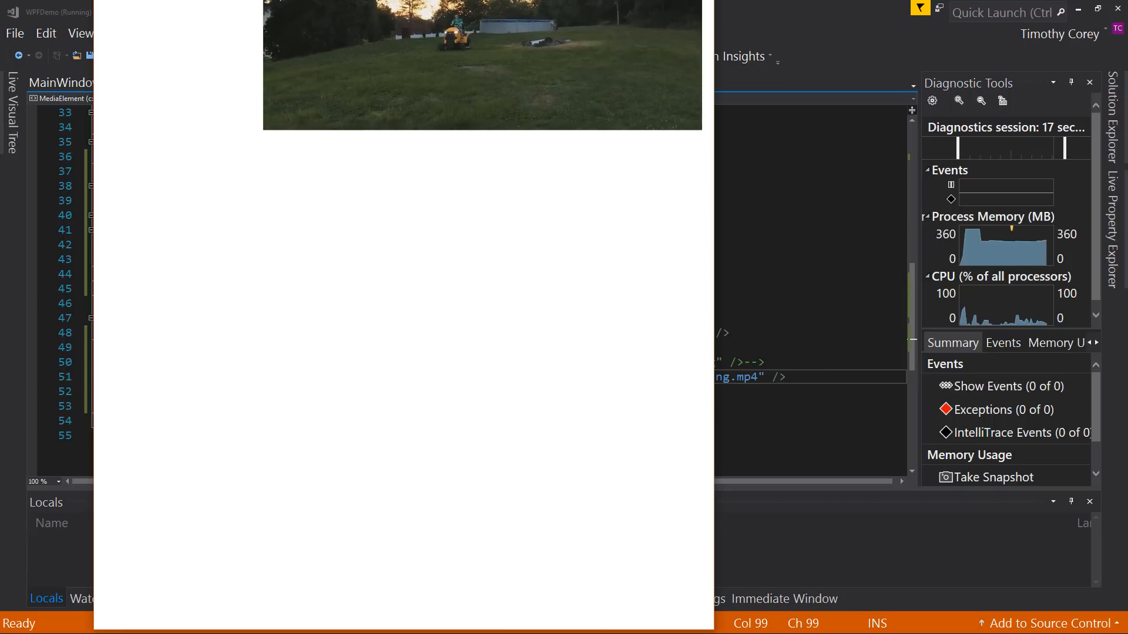
pyautogui.click(677, 39)
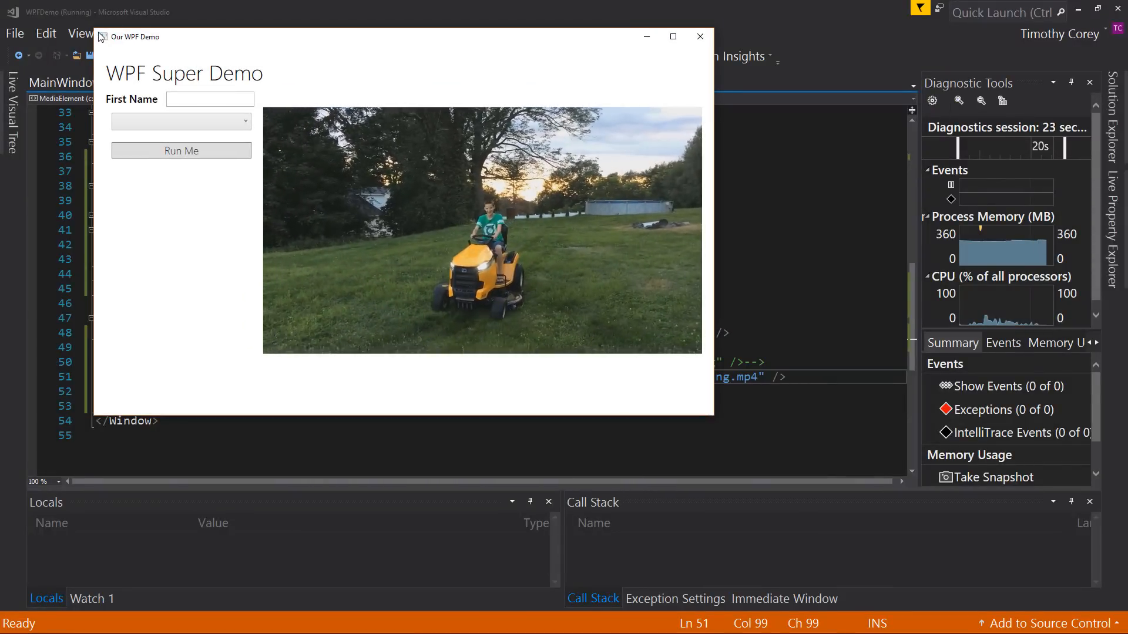
pyautogui.moveTo(97, 34)
pyautogui.mouseDown()
pyautogui.moveTo(292, 142)
pyautogui.moveTo(260, 140)
pyautogui.moveTo(532, 179)
pyautogui.moveTo(439, 186)
pyautogui.moveTo(374, 217)
pyautogui.mouseUp()
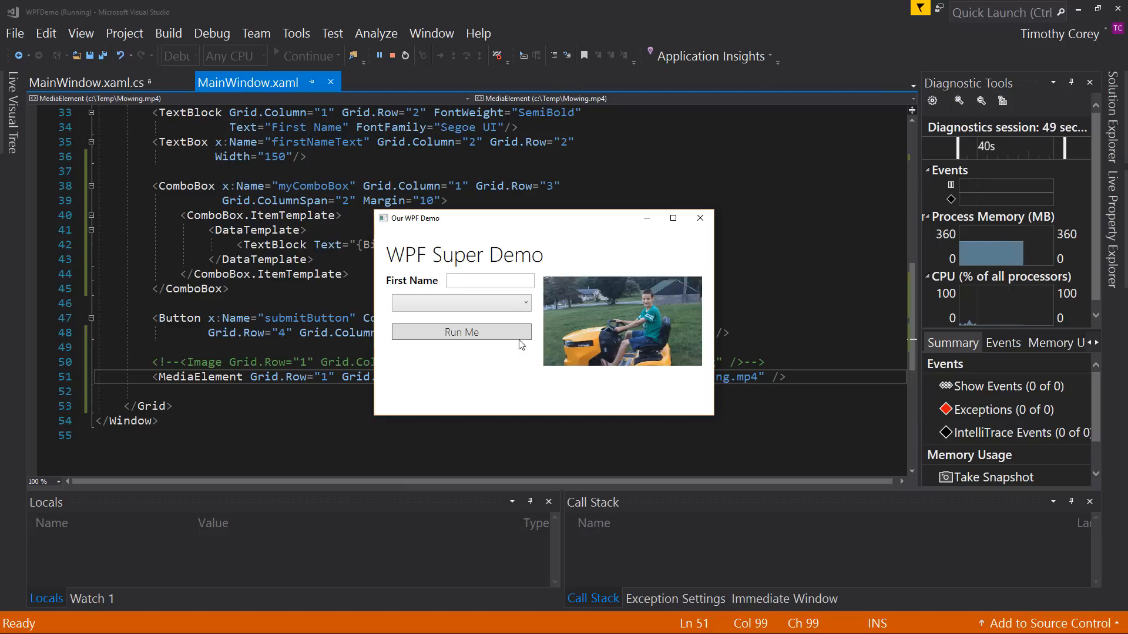
pyautogui.click(700, 218)
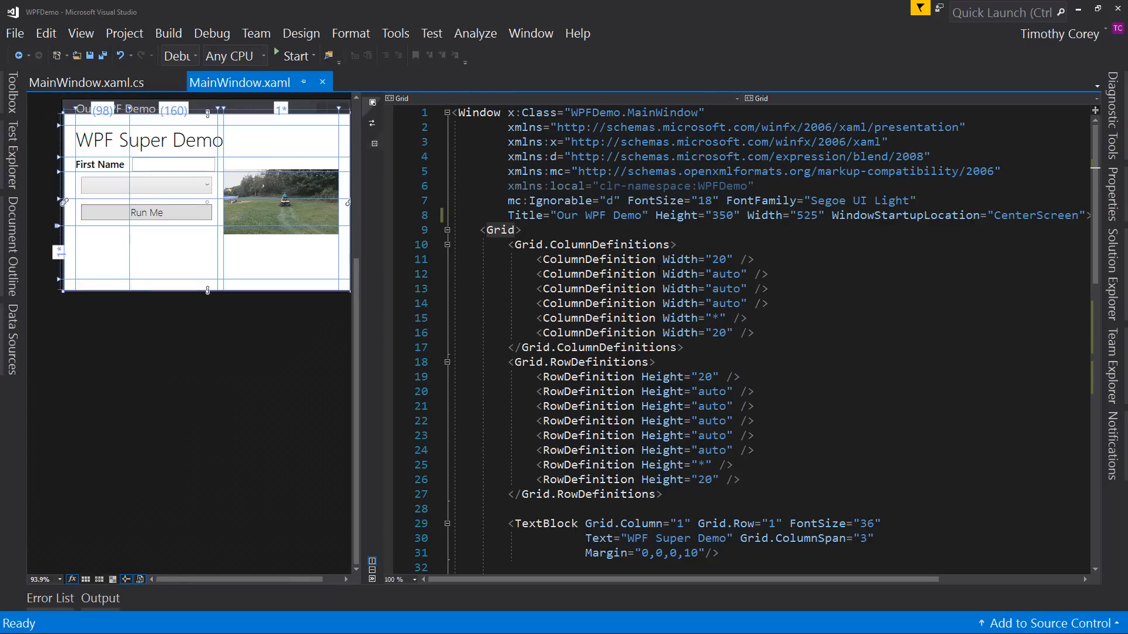
pyautogui.scroll(-5, 740, 353)
pyautogui.scroll(-8, 741, 352)
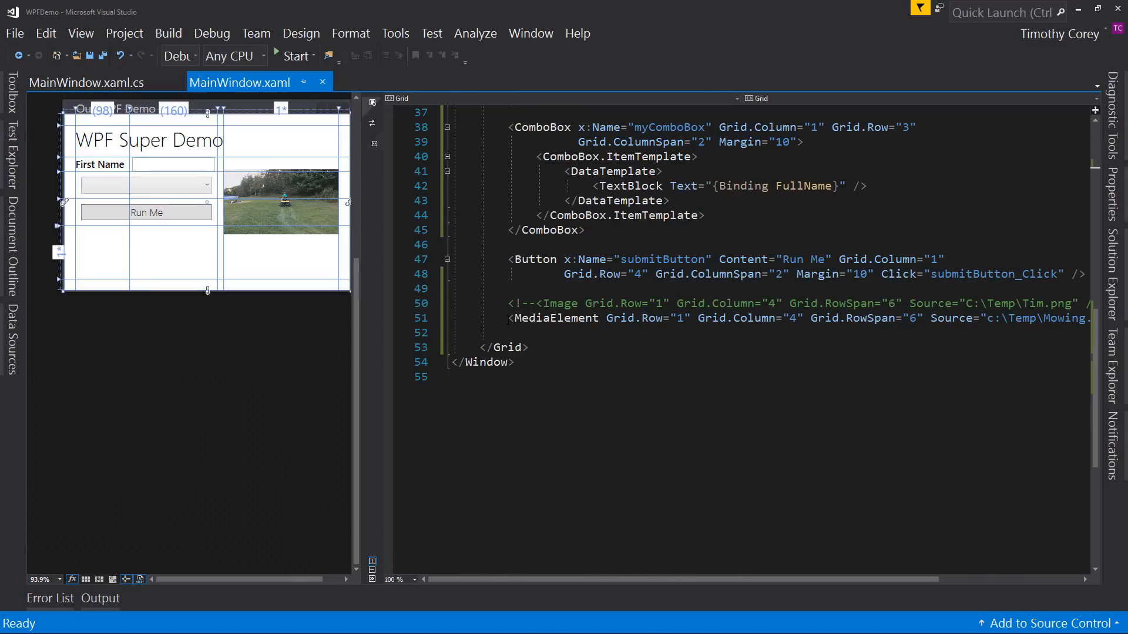
# Comment out the MediaElement line with Ctrl+K, Ctrl+C and open an empty line below it
pyautogui.click(281, 202)
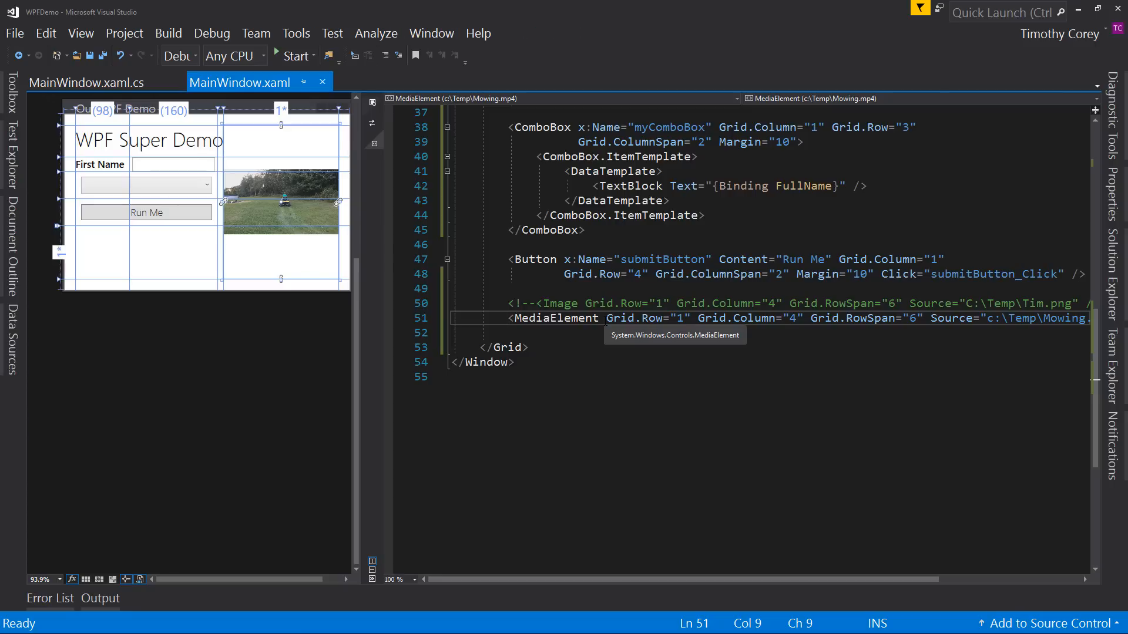
pyautogui.hotkey('shift', 'End')
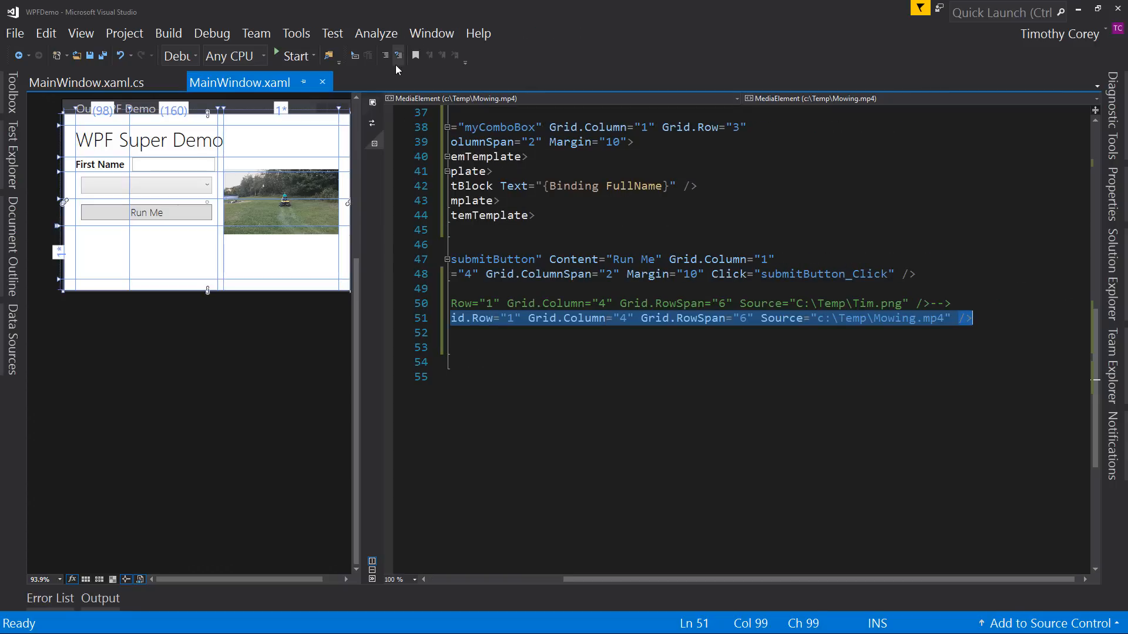
pyautogui.hotkey('ctrl', 'k')
pyautogui.hotkey('ctrl', 'c')
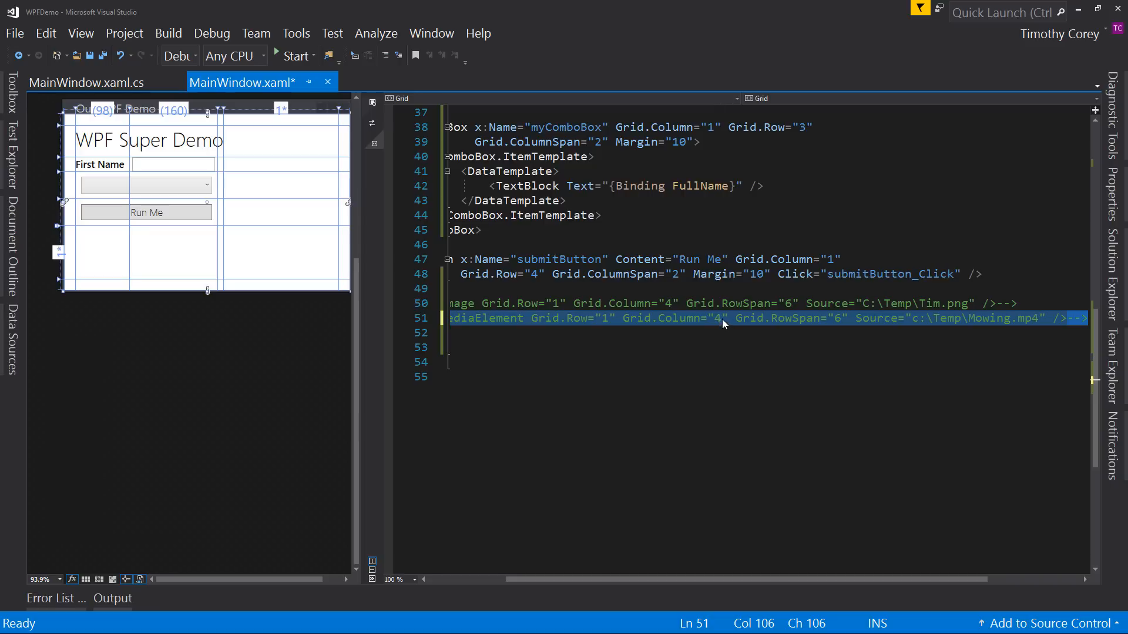
pyautogui.click(723, 320)
pyautogui.press('End')
pyautogui.press('Return')
pyautogui.press('Return')
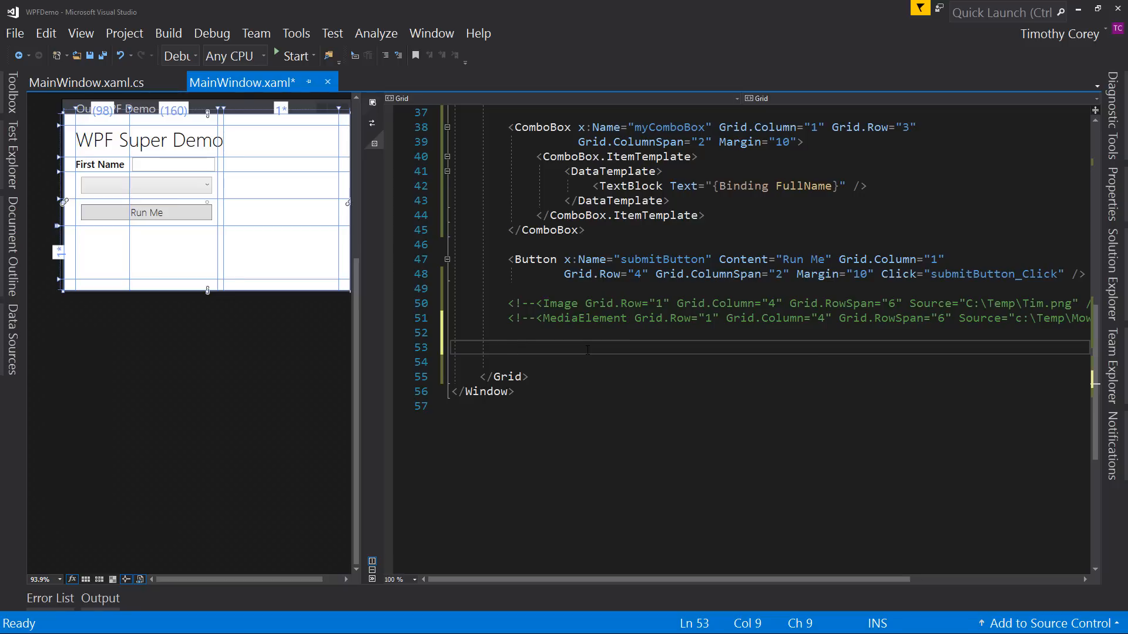
pyautogui.scroll(3, 767, 353)
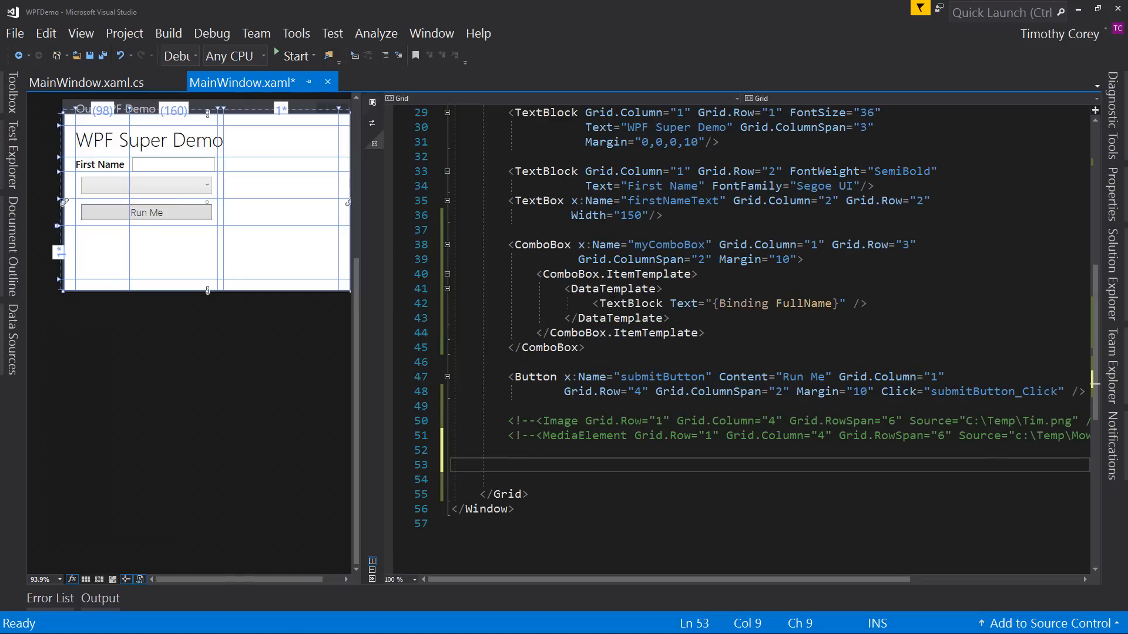
pyautogui.scroll(-3, 767, 353)
pyautogui.scroll(-2, 767, 353)
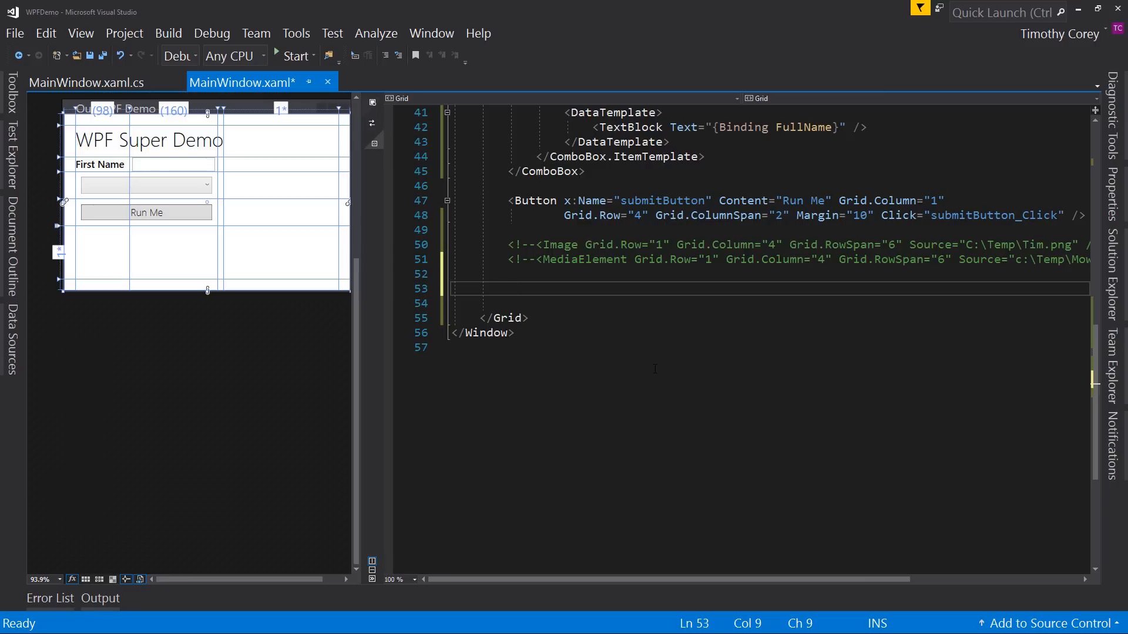
pyautogui.click(495, 318)
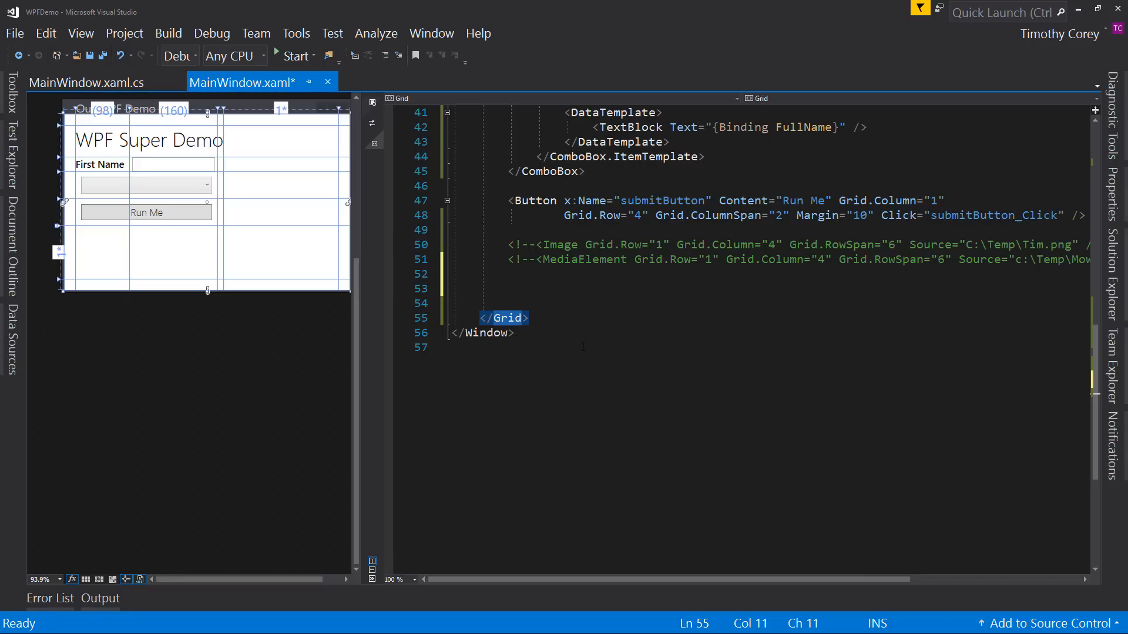
# Write <StackPanel Orientation="Horizontal"> on the empty line with a new line inside it
pyautogui.click(543, 289)
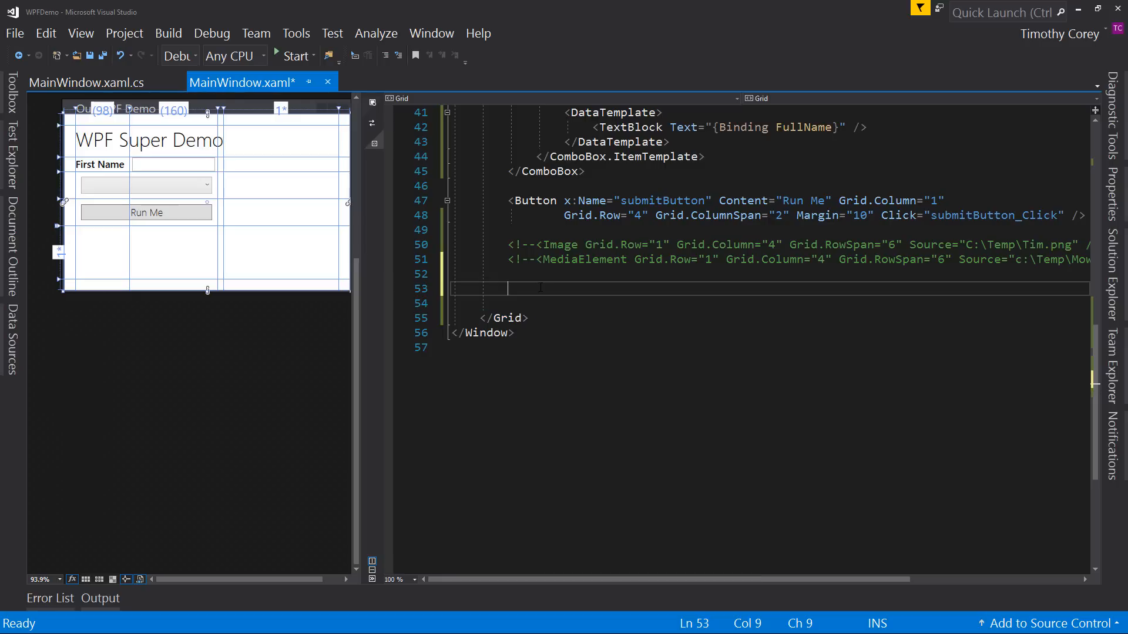
pyautogui.write('<')
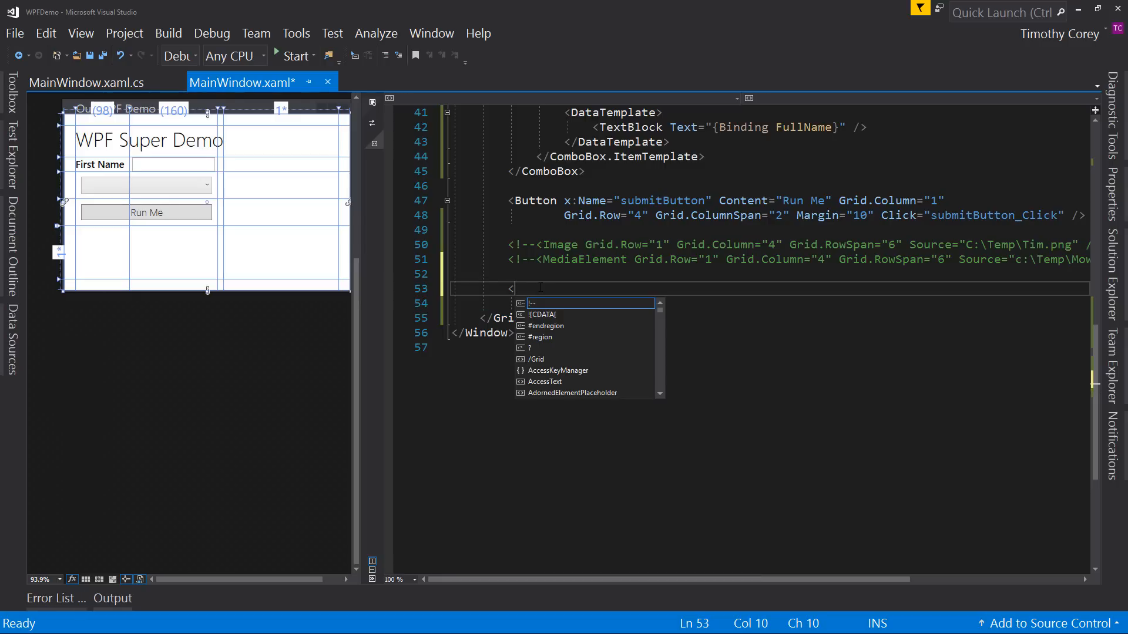
pyautogui.write('StackPanel')
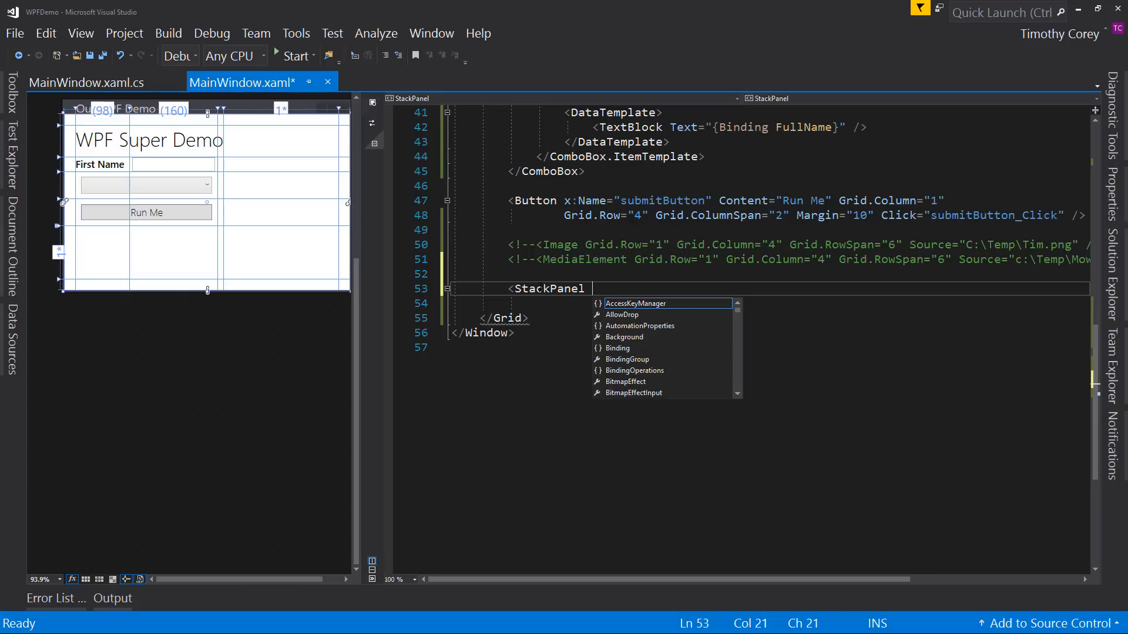
pyautogui.write('oro')
pyautogui.press('BackSpace')
pyautogui.write('ie')
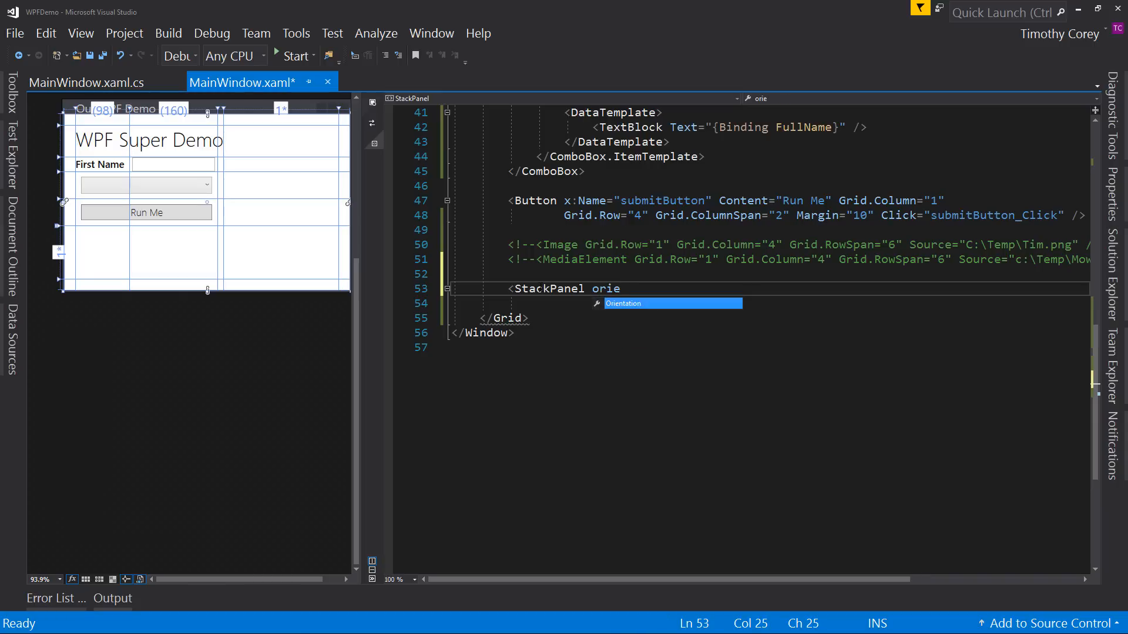
pyautogui.press('Tab')
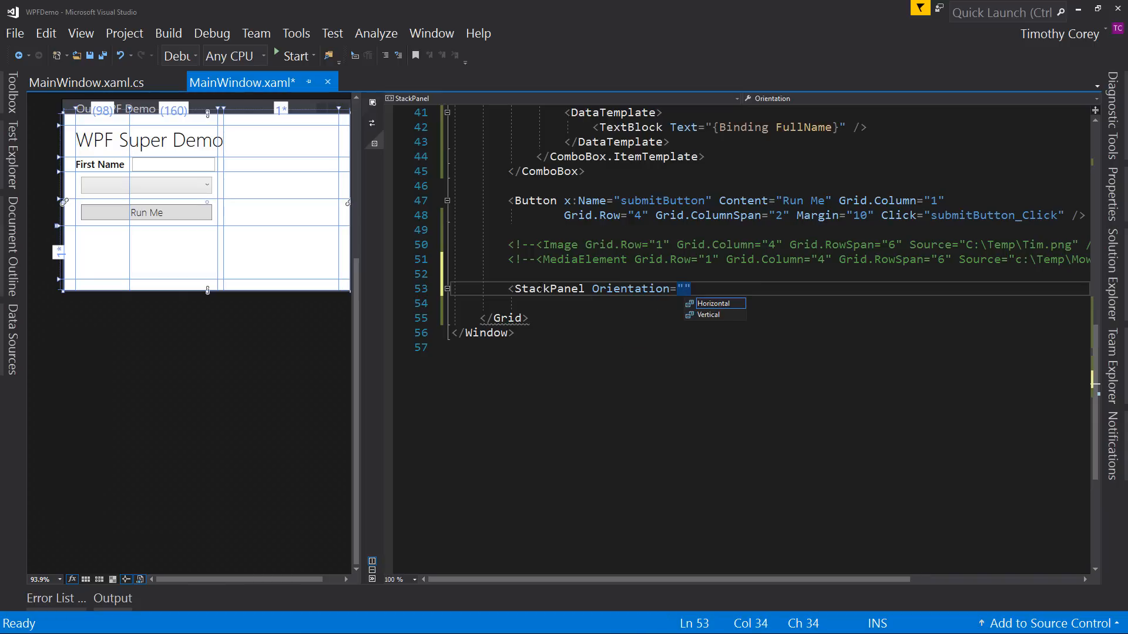
pyautogui.doubleClick(713, 305)
pyautogui.press('Right')
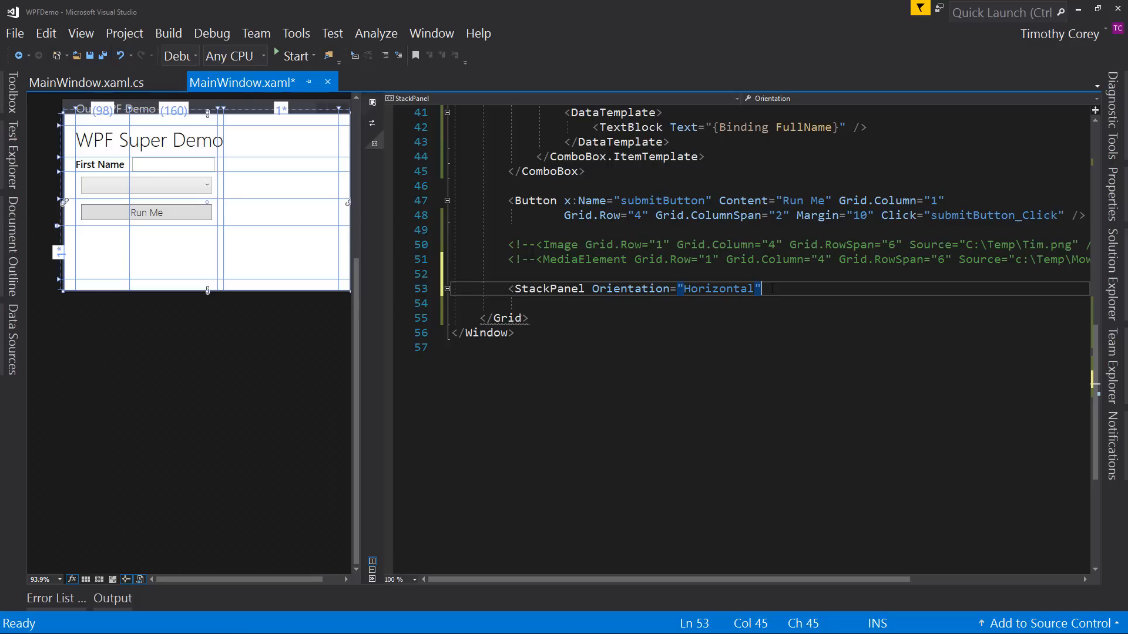
pyautogui.write('>')
pyautogui.press('Return')
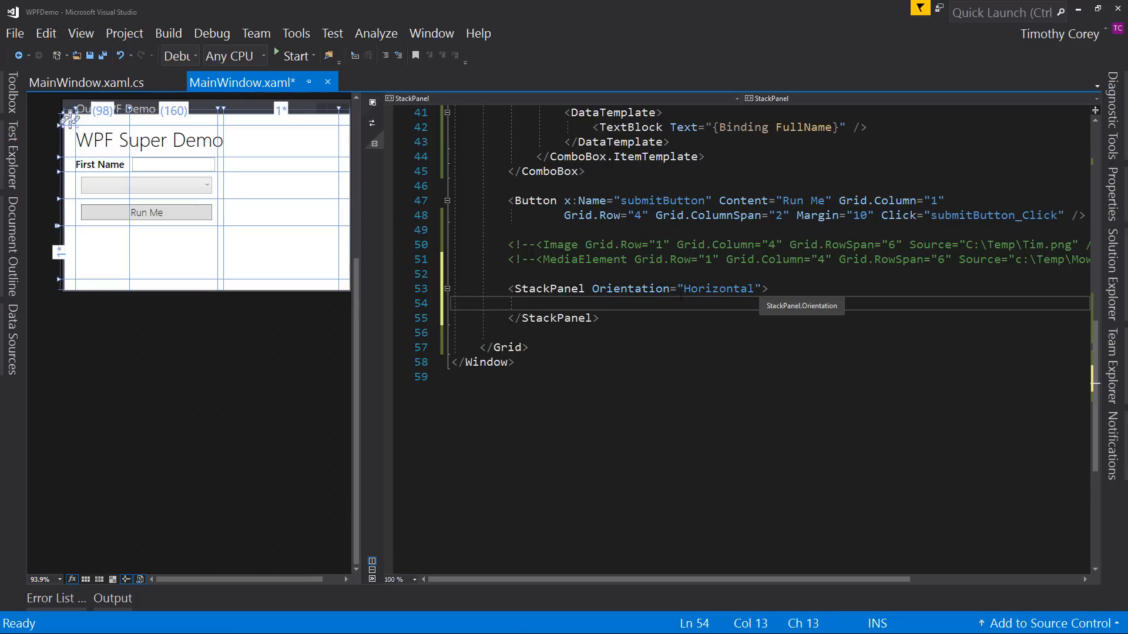
# Paste Grid.Row="1" Grid.Column="4" Grid.RowSpan="6" into the StackPanel and move Orientation to its own line
pyautogui.press('Up')
pyautogui.hotkey('ctrl', 'v')
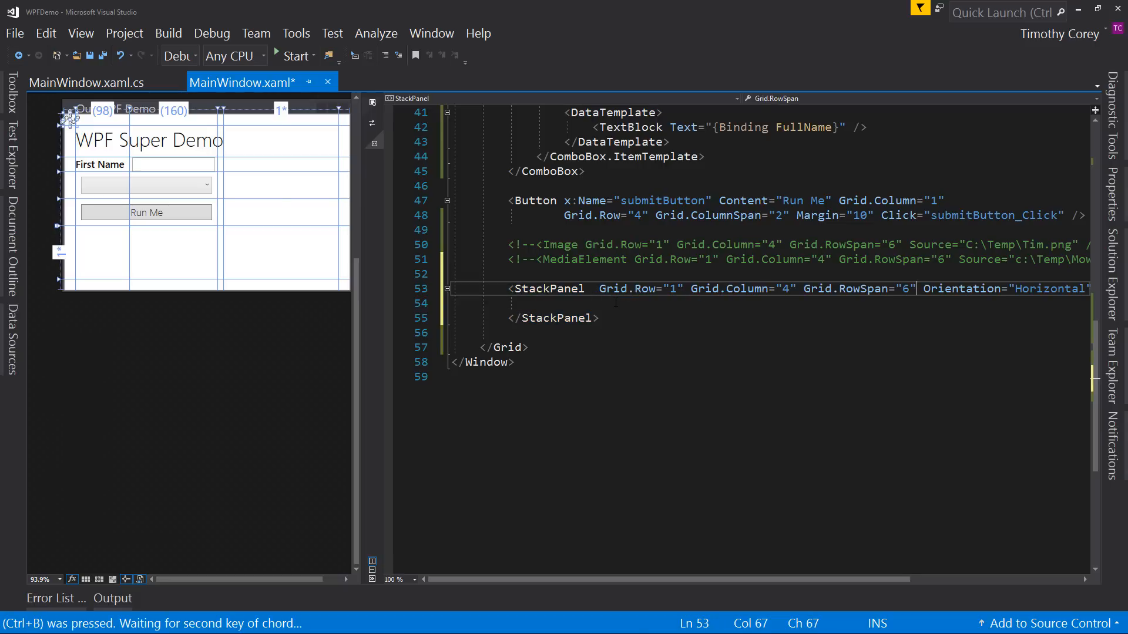
pyautogui.click(588, 288)
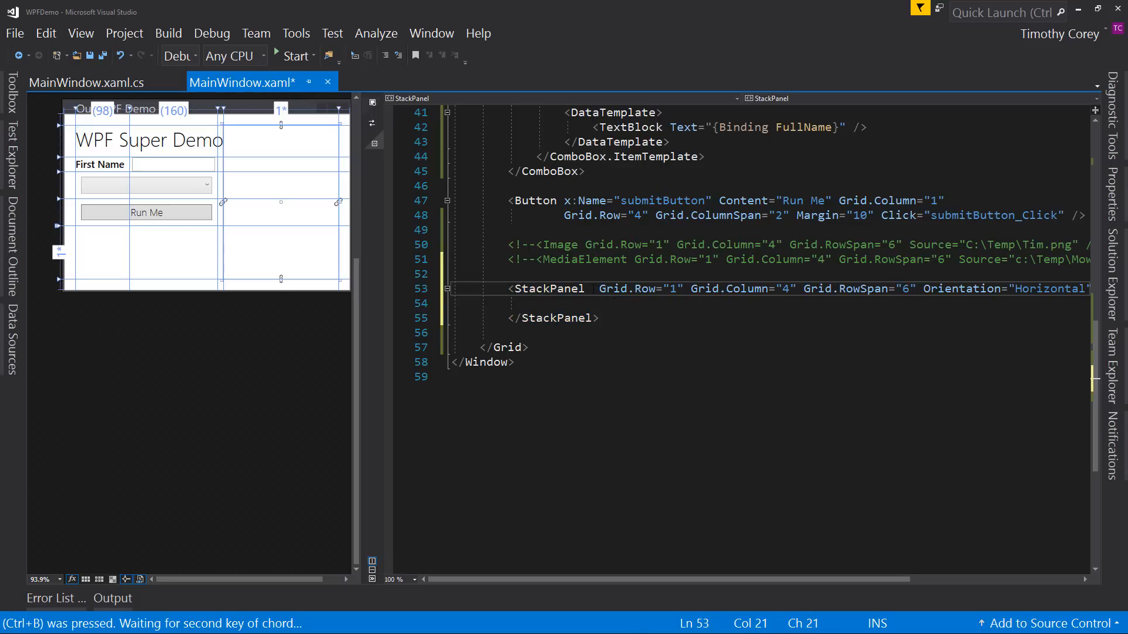
pyautogui.press('BackSpace')
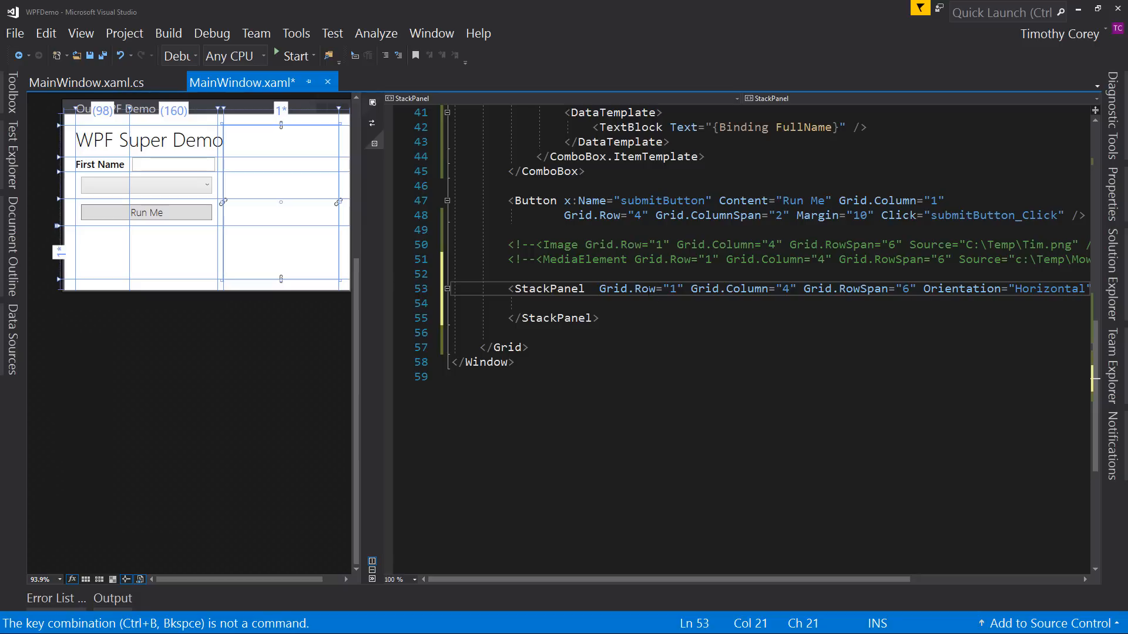
pyautogui.press('BackSpace')
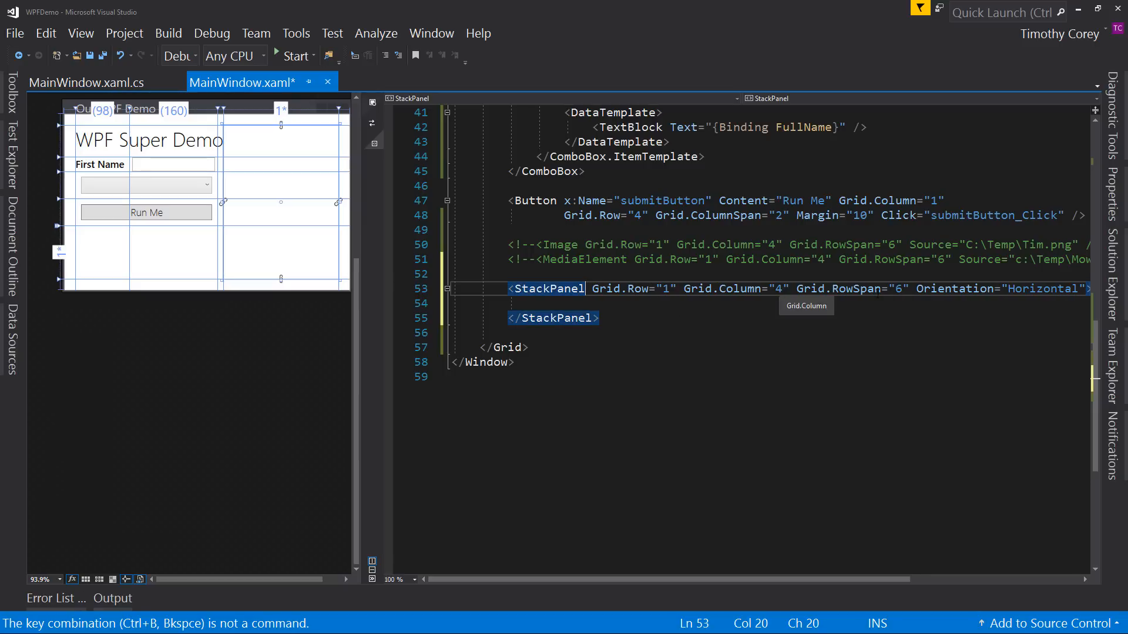
pyautogui.click(917, 289)
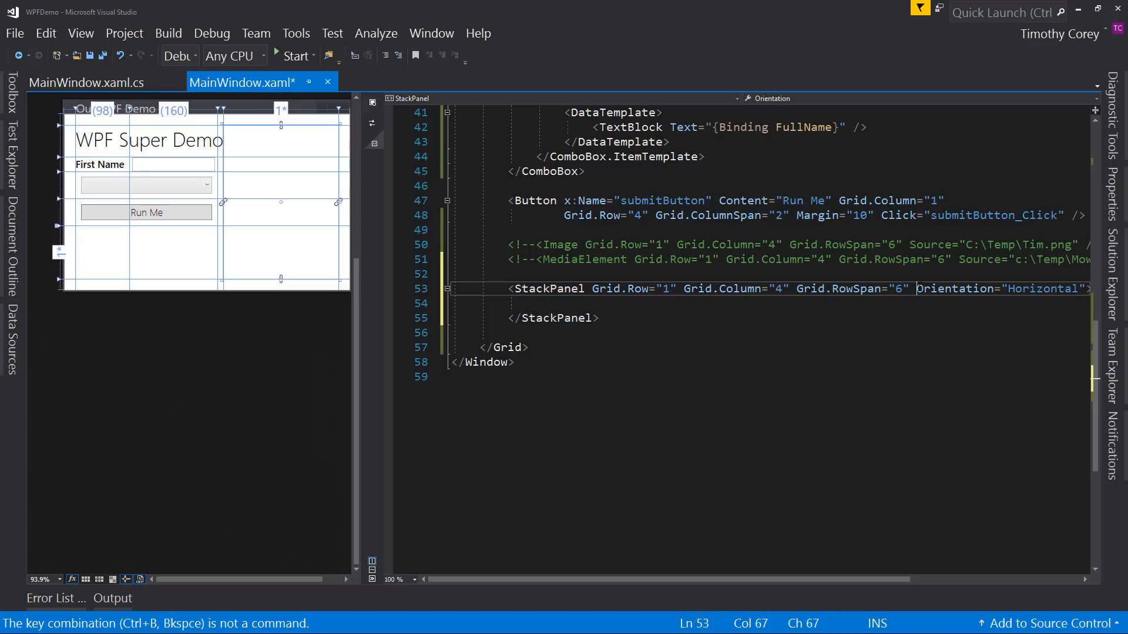
pyautogui.press('Return')
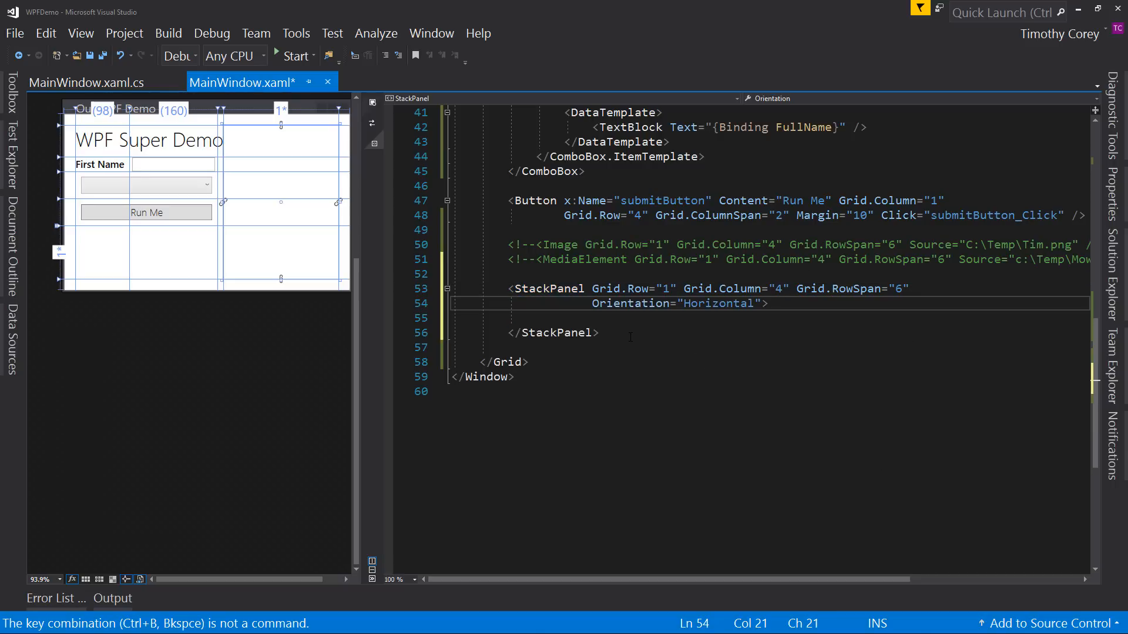
pyautogui.press('Down')
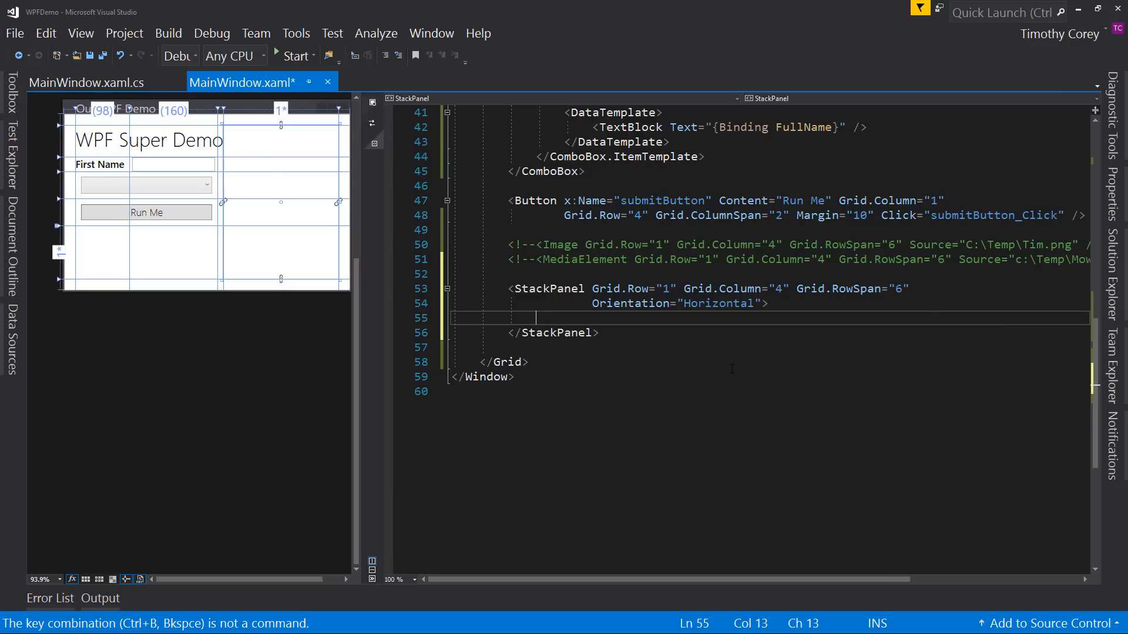
pyautogui.write('<Image')
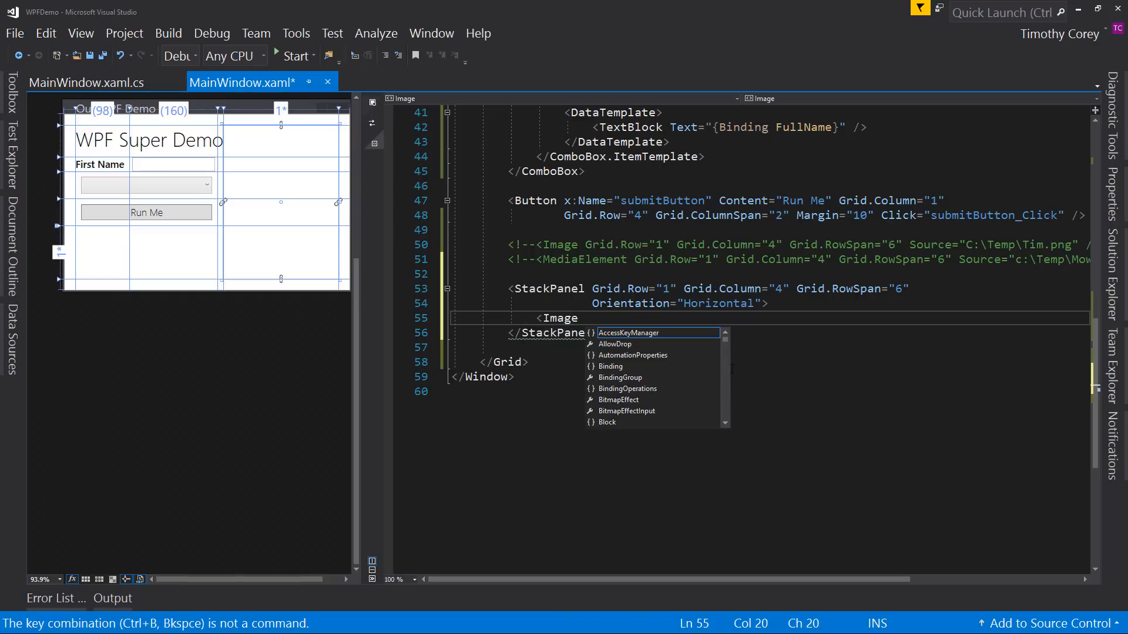
pyautogui.write(' Max')
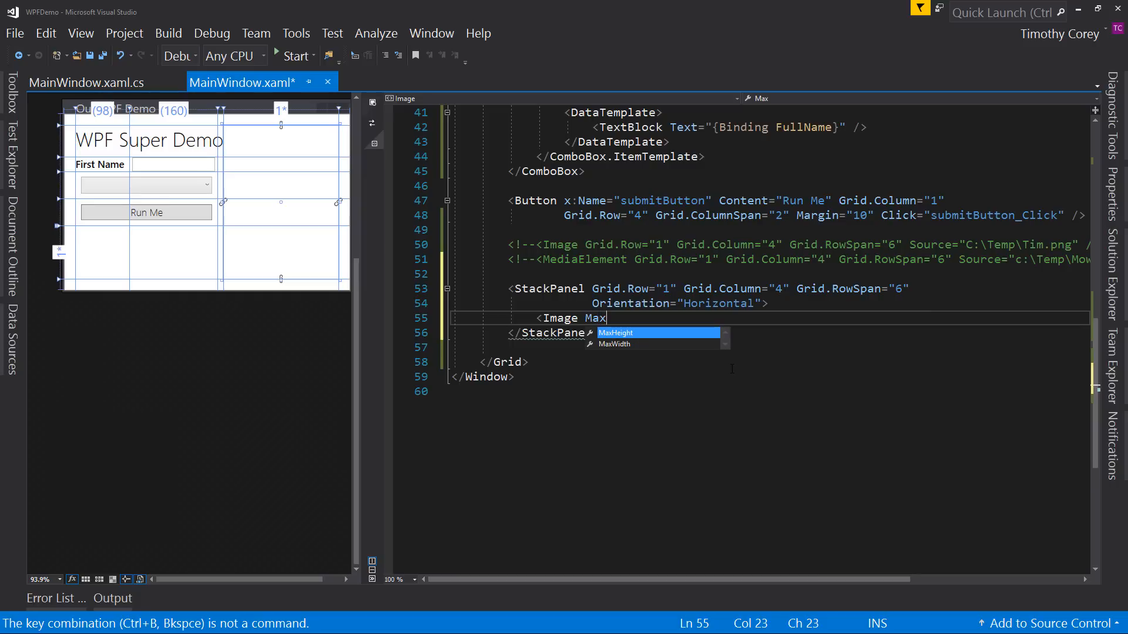
# Write an Image with MaxHeight="200", MaxWidth="200" and Source c:\Temp\1.jpg
pyautogui.press('Tab')
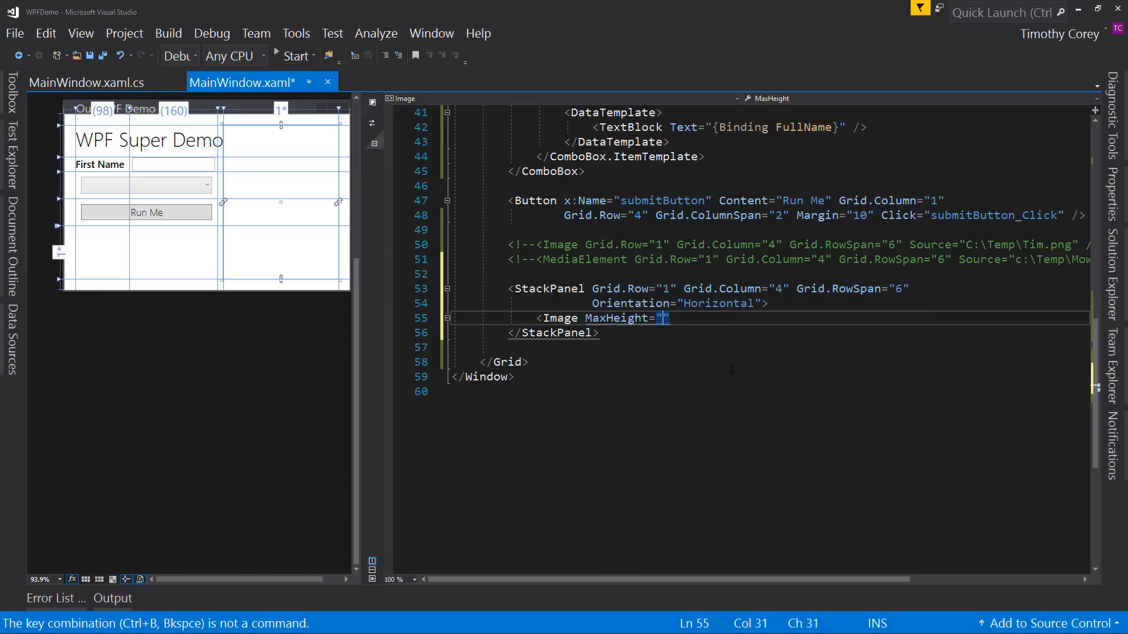
pyautogui.write('200"')
pyautogui.write(' Max')
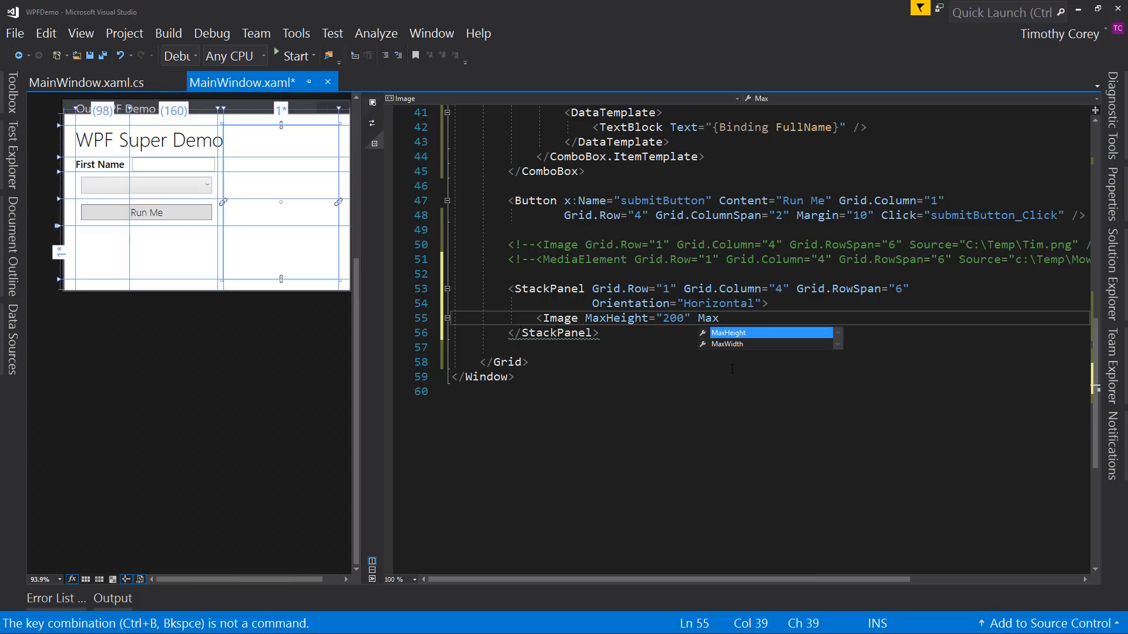
pyautogui.press('Tab')
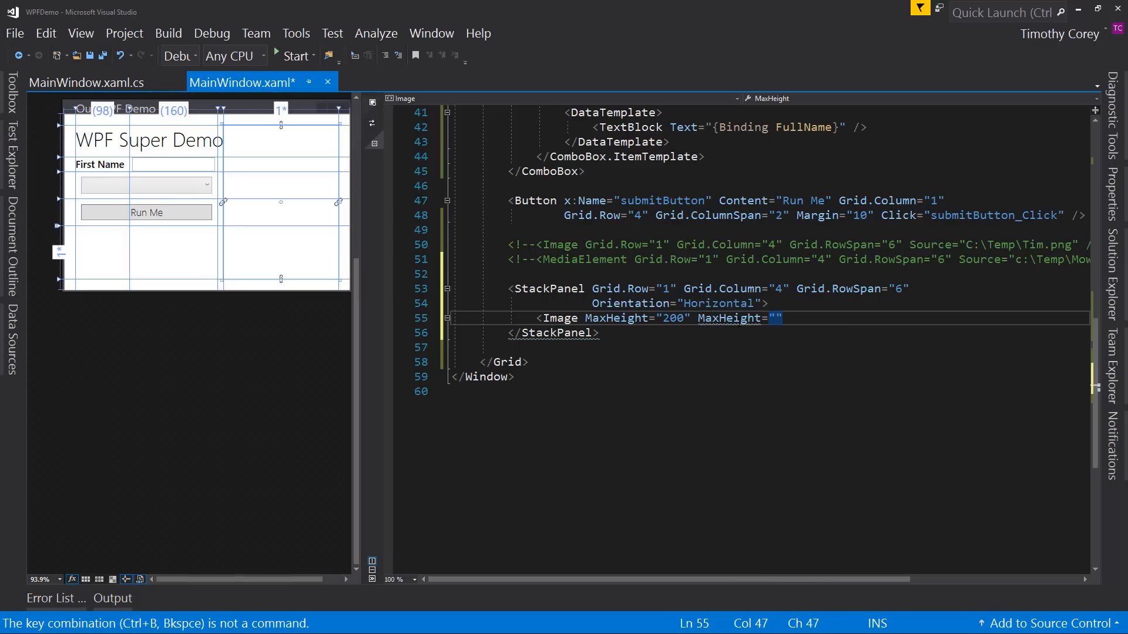
pyautogui.press('Left')
pyautogui.press('Left')
pyautogui.press('Left')
pyautogui.write('W')
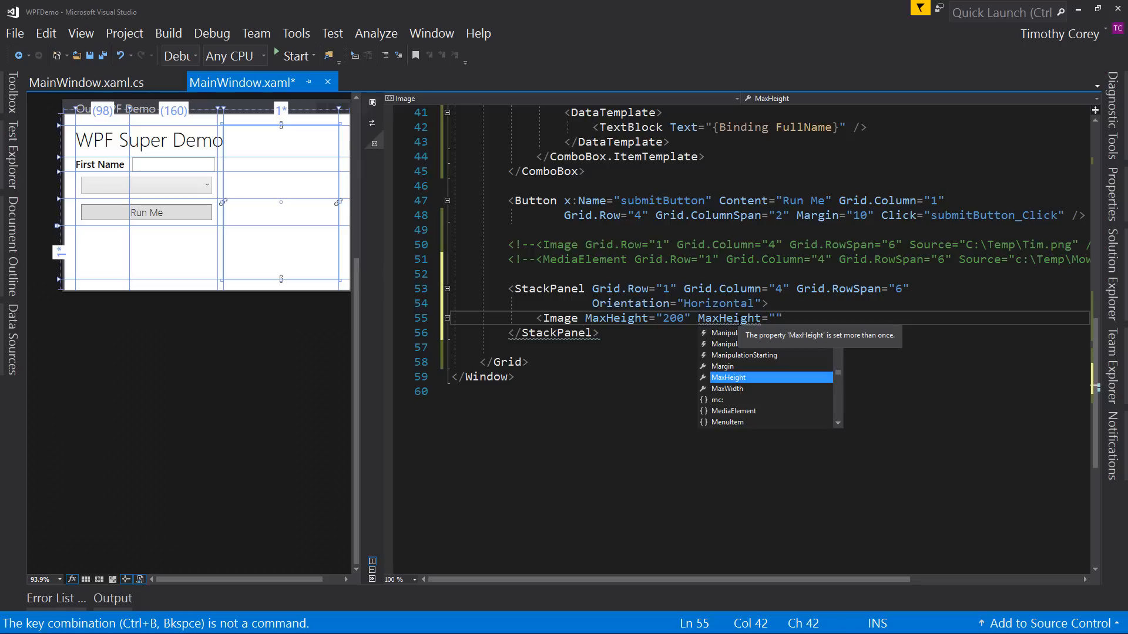
pyautogui.press('Down')
pyautogui.press('Tab')
pyautogui.press('Right')
pyautogui.press('Right')
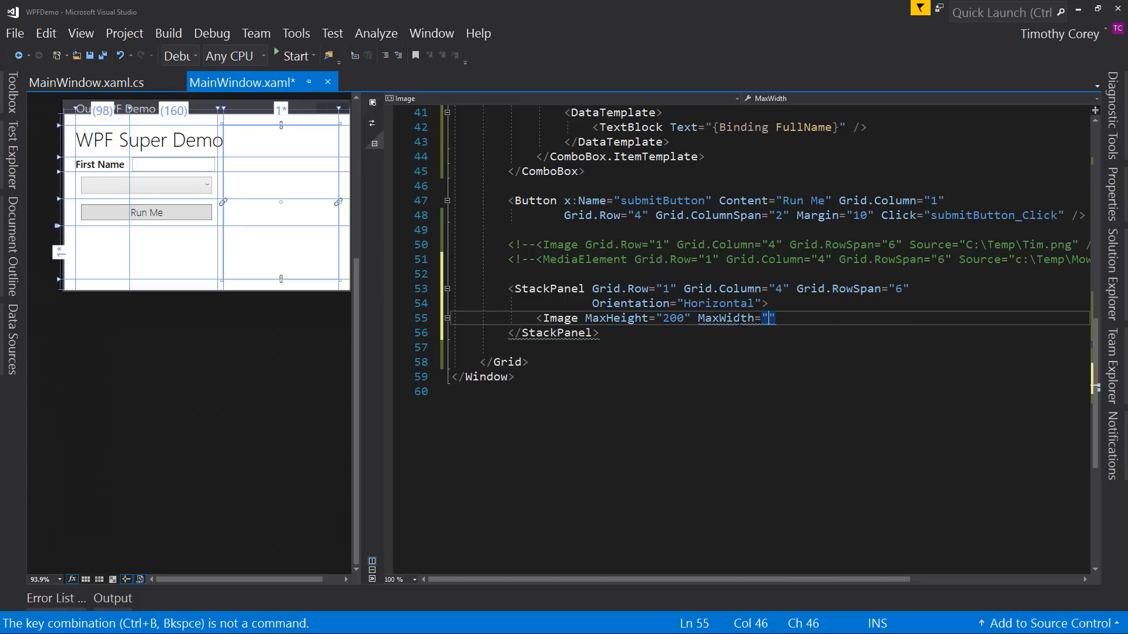
pyautogui.write('200')
pyautogui.press('Right')
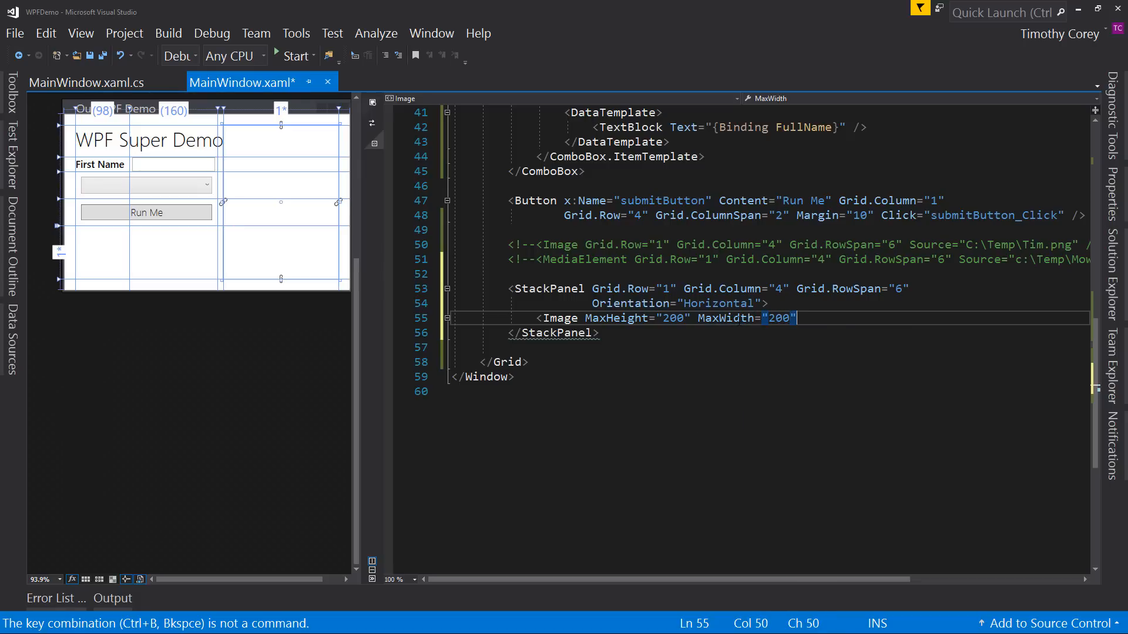
pyautogui.write('Sour')
pyautogui.press('Tab')
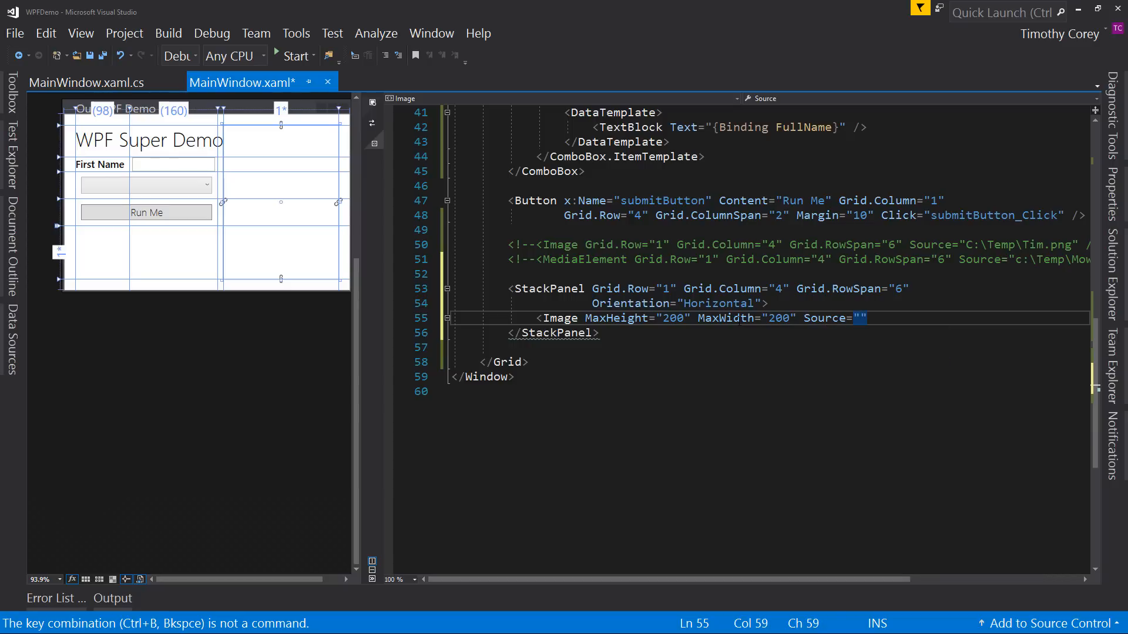
pyautogui.write('c:\\Temp\\1.jpg')
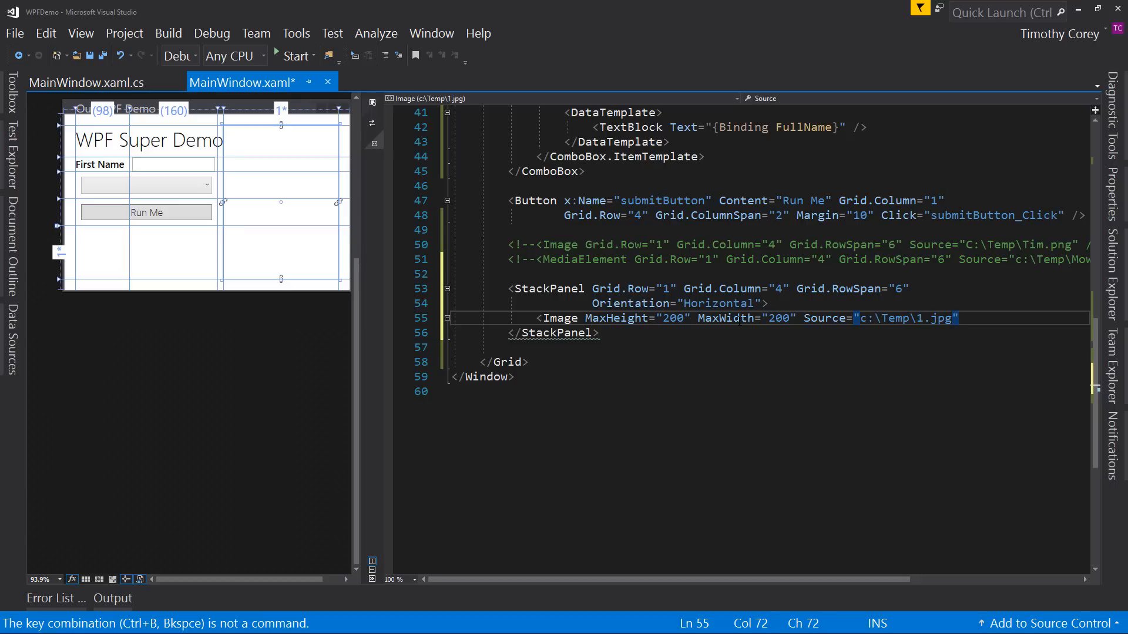
pyautogui.write(' />')
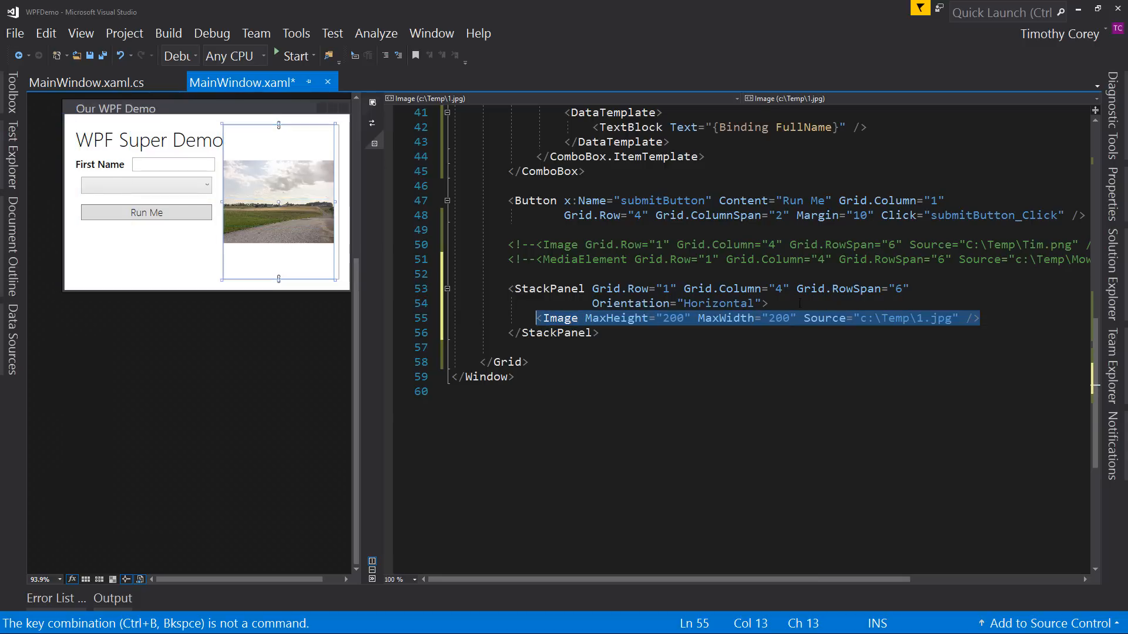
# Duplicate the Image line three times and renumber the sources to 2, 3 and 4.jpg
pyautogui.write('<Image MaxHeight="200" MaxWidth="200" Source="c:\\Temp\\1.jpg" />')
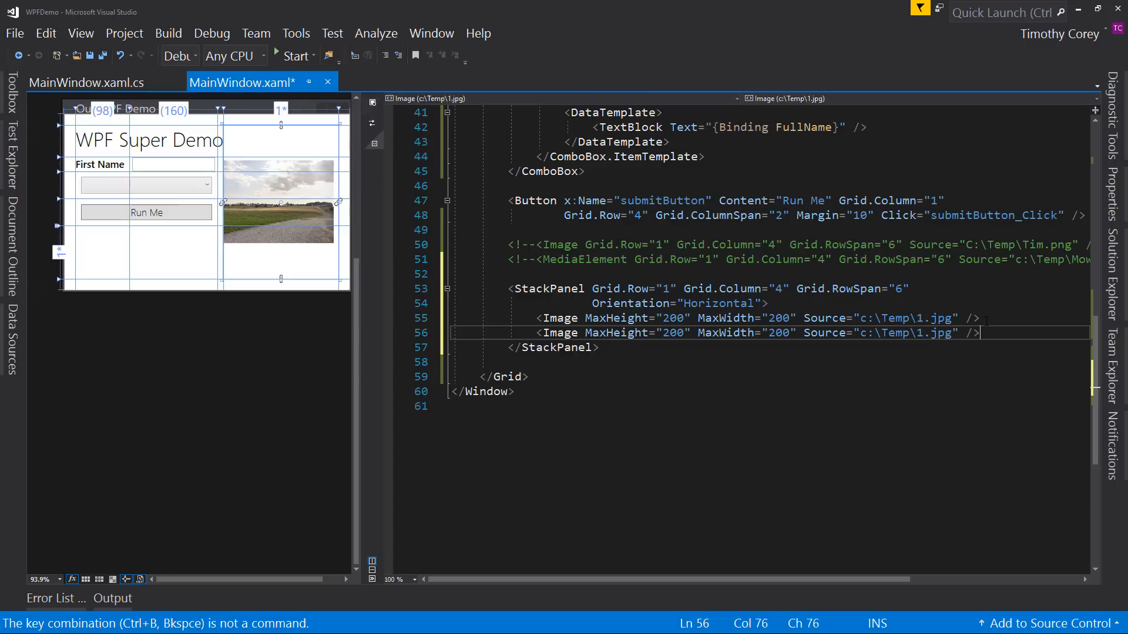
pyautogui.hotkey('ctrl', 'v')
pyautogui.hotkey('ctrl', 'v')
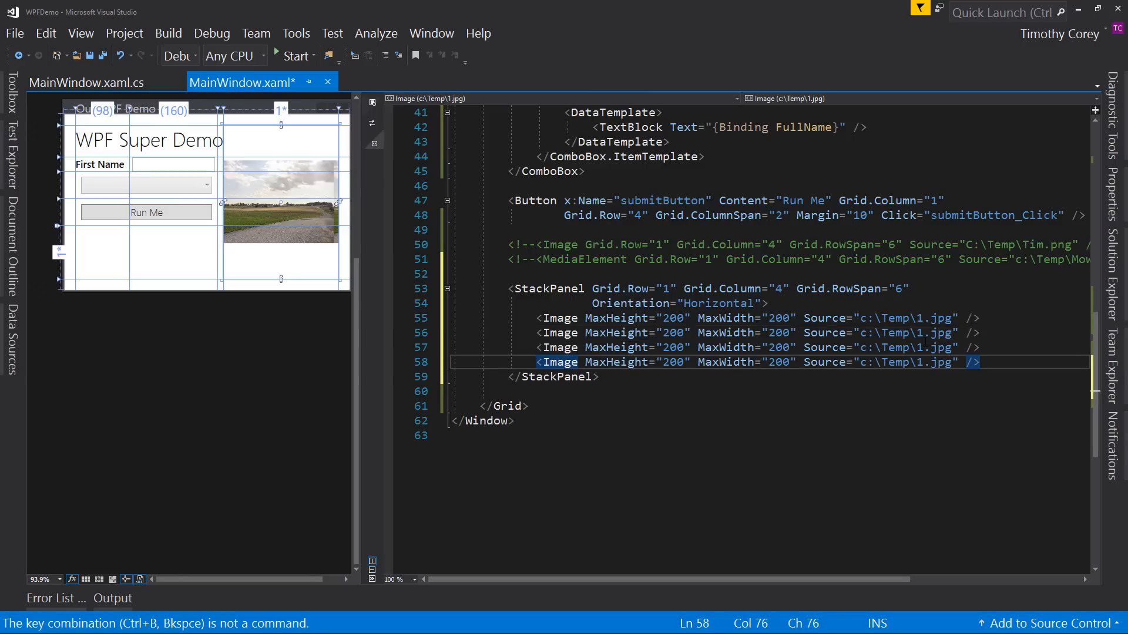
pyautogui.doubleClick(920, 333)
pyautogui.write('2')
pyautogui.click(921, 347)
pyautogui.doubleClick(921, 348)
pyautogui.write('3')
pyautogui.write('4')
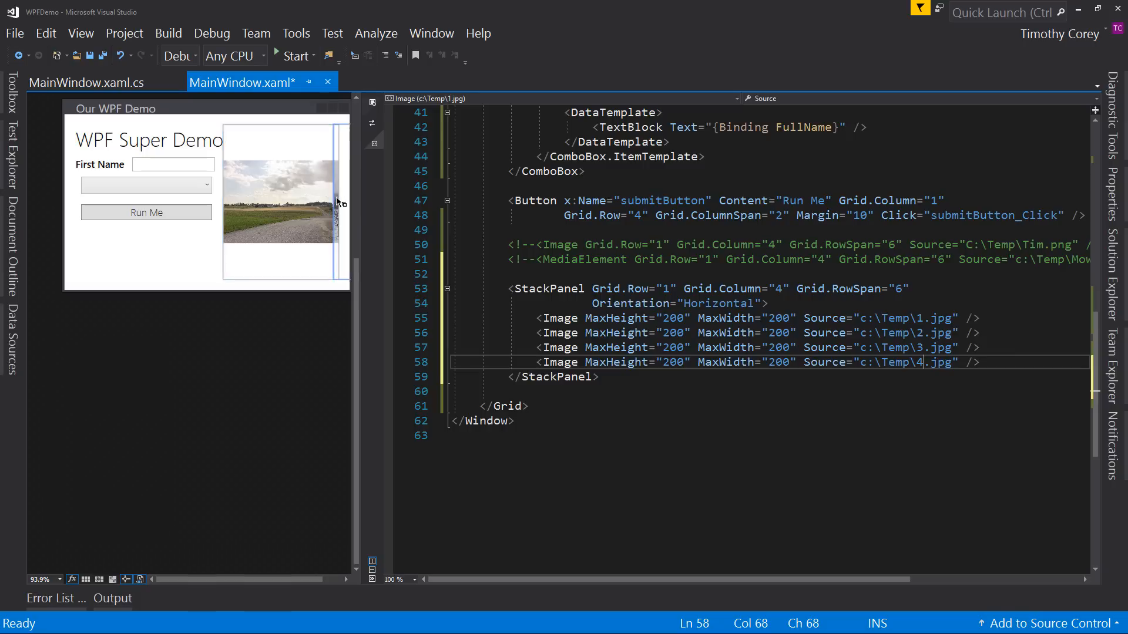
# Run the demo, widen, maximize, restore and narrow the window to see the four photos get cut off
pyautogui.click(295, 55)
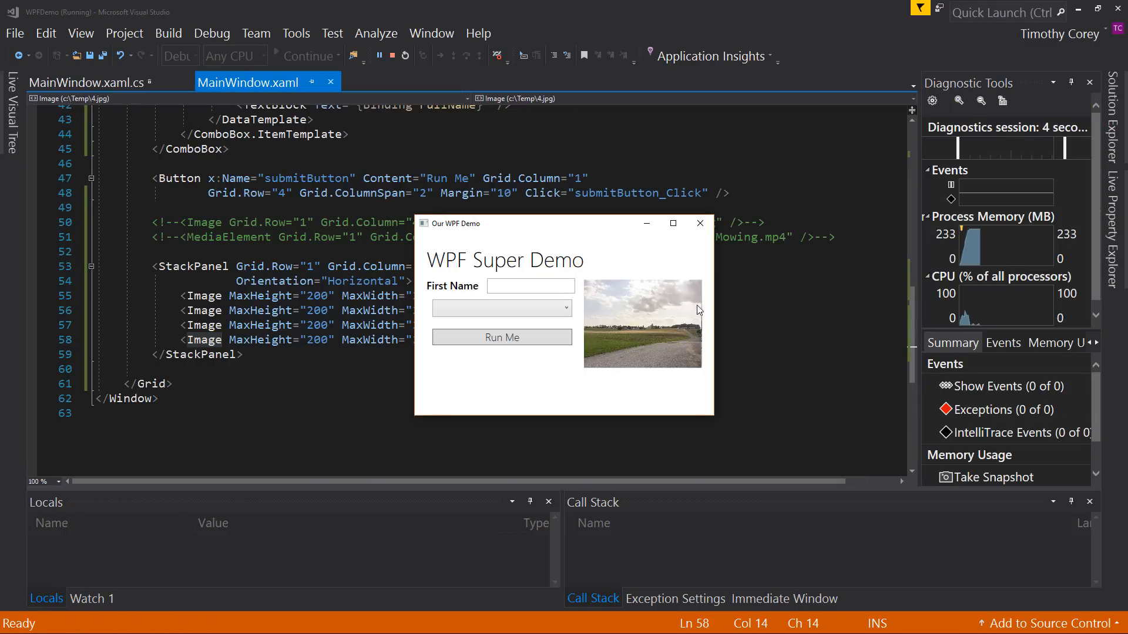
pyautogui.moveTo(713, 259); pyautogui.dragTo(798, 258)
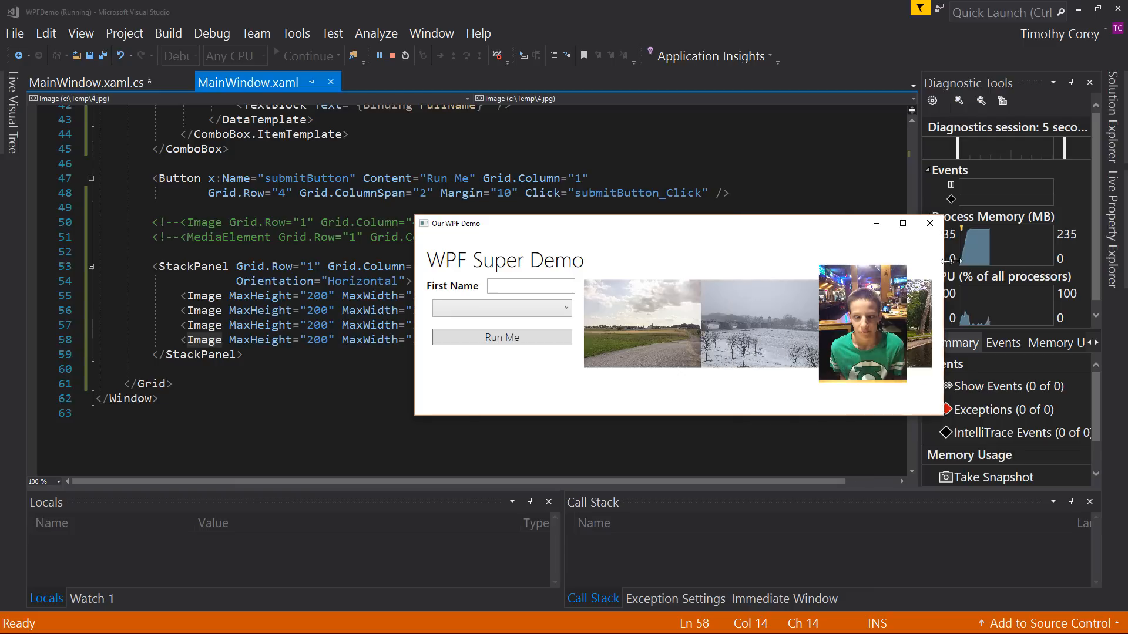
pyautogui.moveTo(950, 260); pyautogui.dragTo(1106, 260)
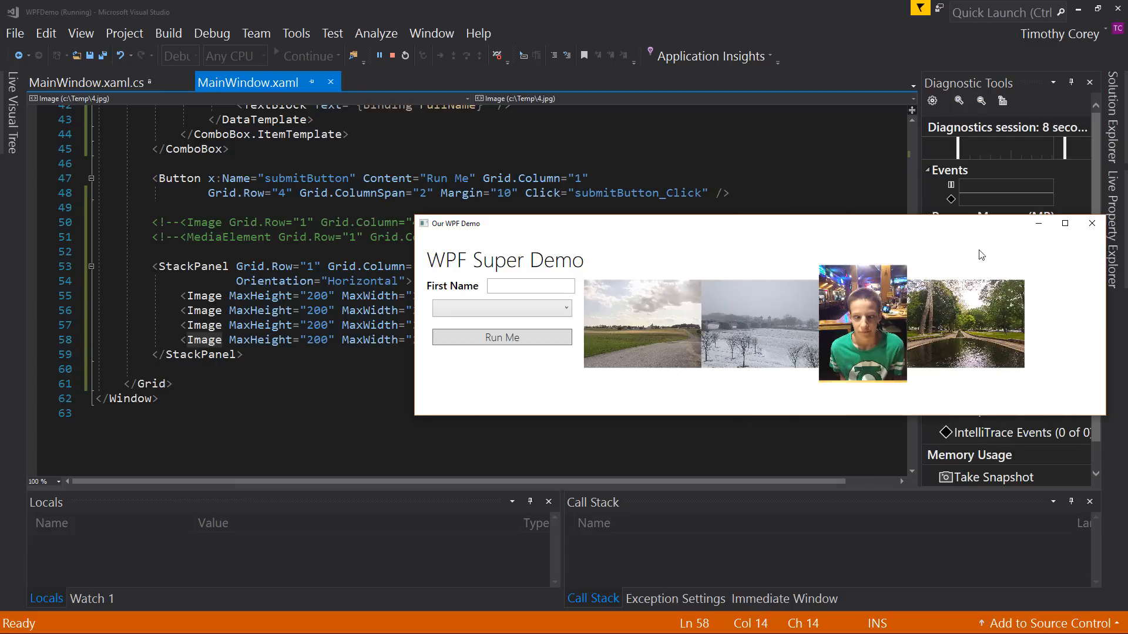
pyautogui.moveTo(843, 228); pyautogui.dragTo(531, 109)
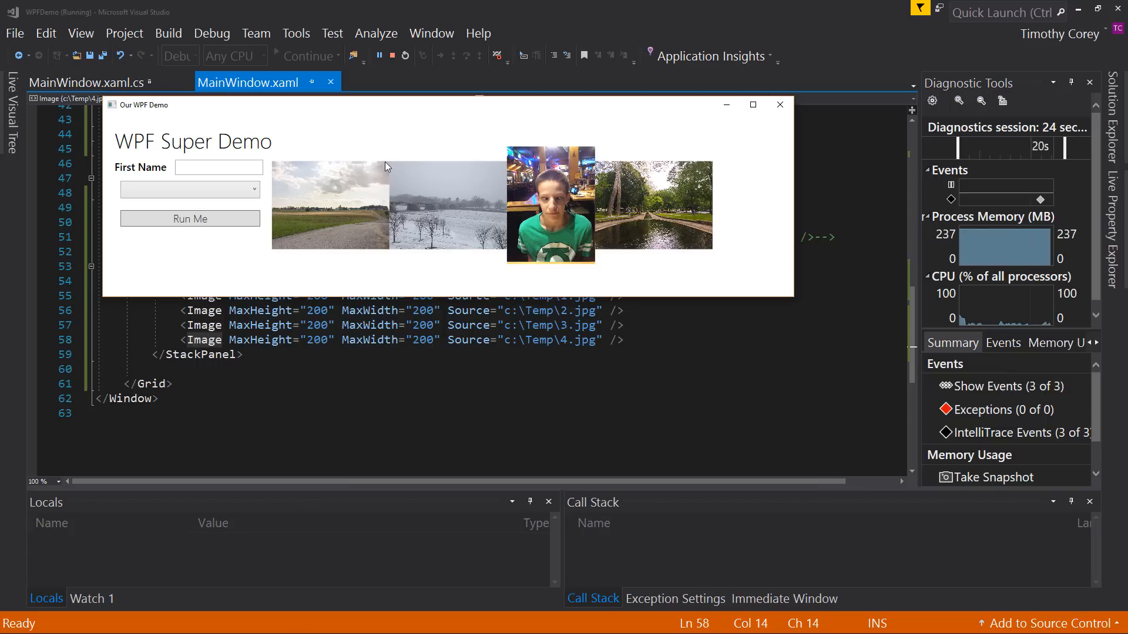
pyautogui.doubleClick(455, 110)
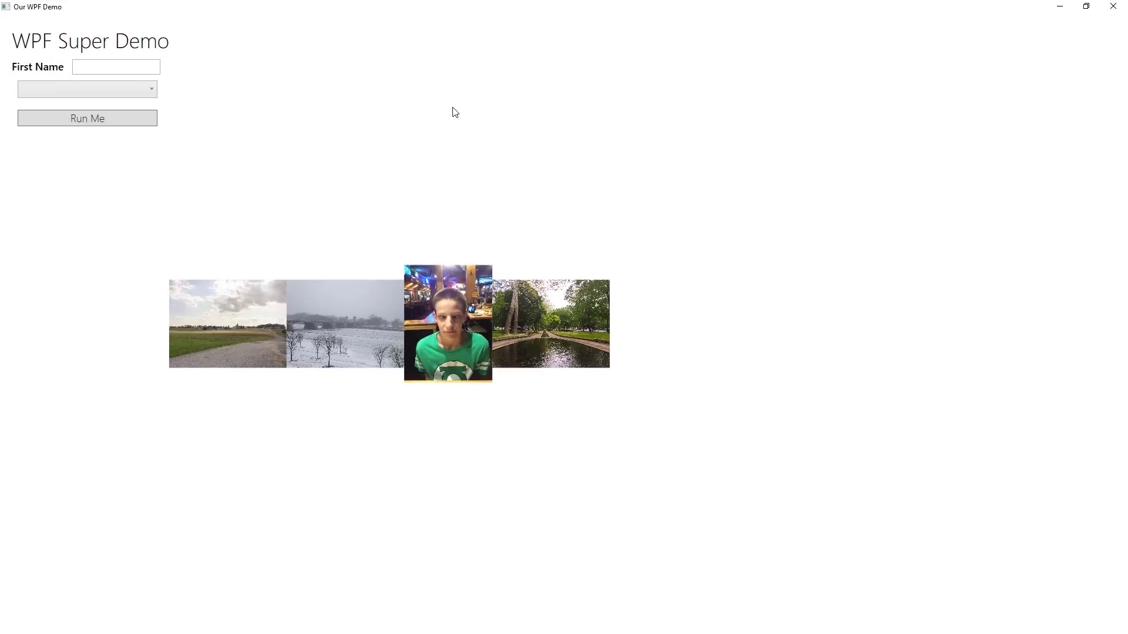
pyautogui.doubleClick(382, 8)
pyautogui.moveTo(795, 204)
pyautogui.mouseDown()
pyautogui.moveTo(733, 200)
pyautogui.moveTo(648, 222)
pyautogui.moveTo(542, 212)
pyautogui.mouseUp()
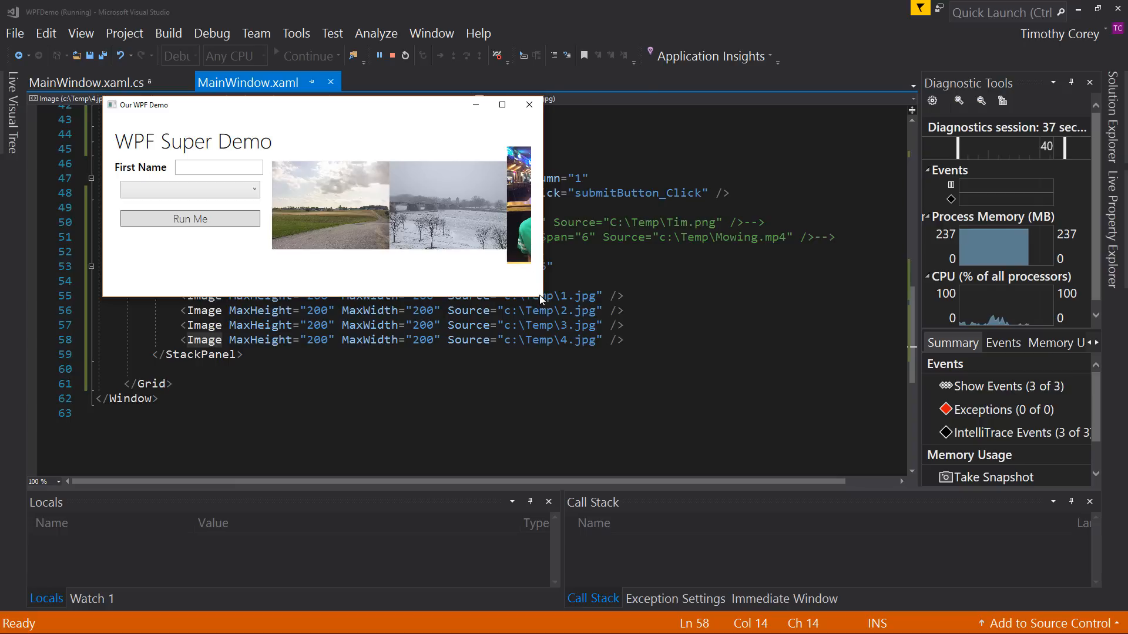
# Close the demo and change the StackPanel Orientation from Horizontal to Vertical
pyautogui.click(527, 109)
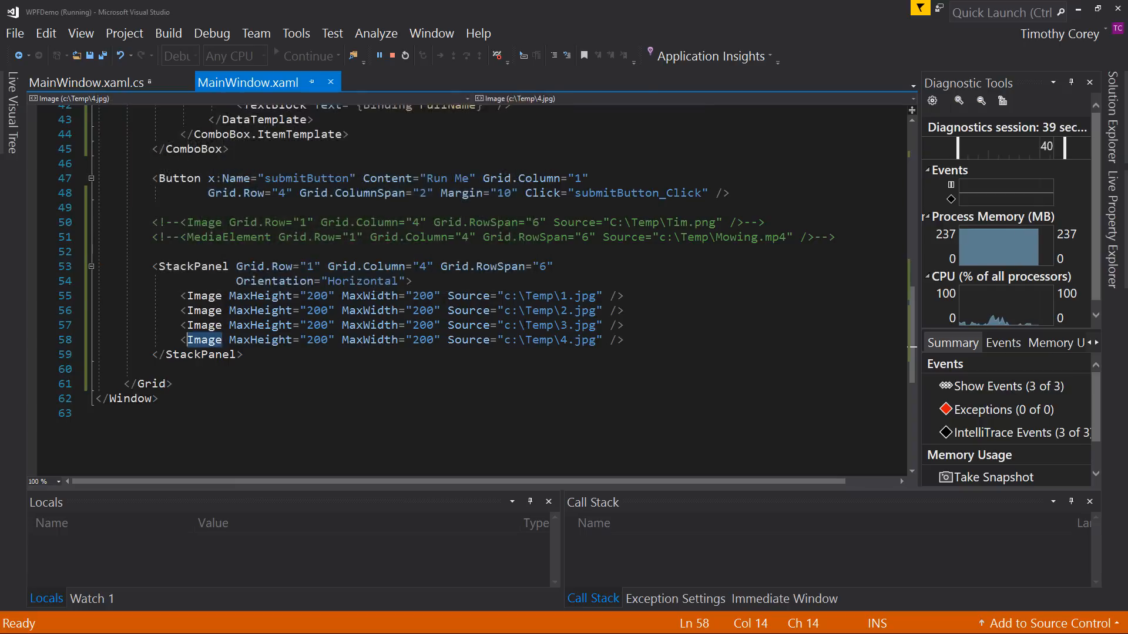
pyautogui.doubleClick(728, 280)
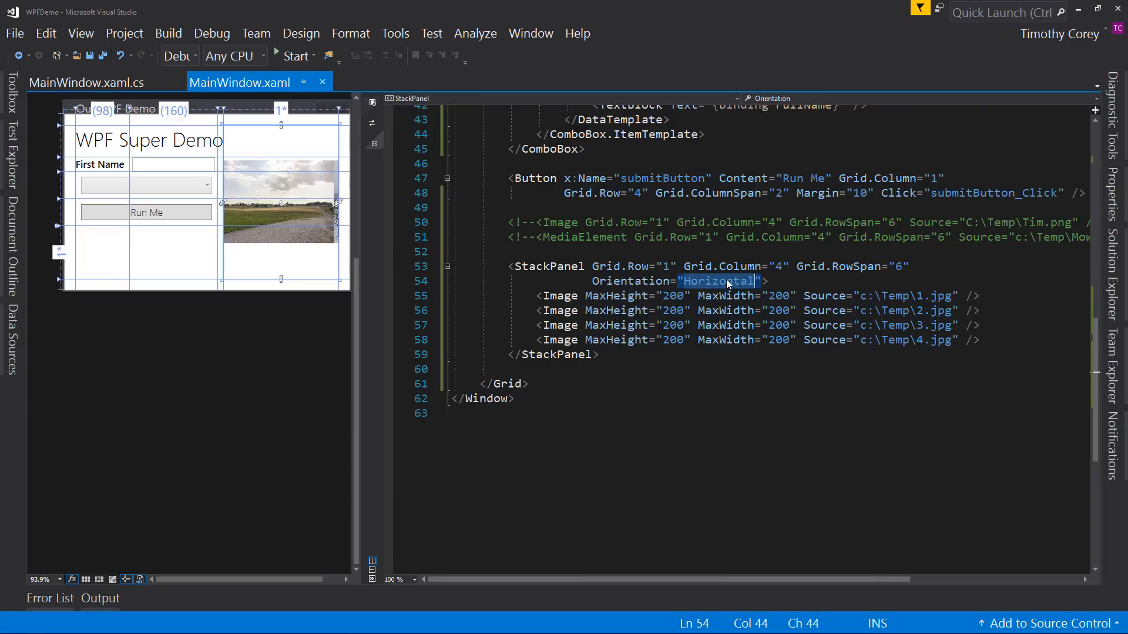
pyautogui.write('V')
pyautogui.press('Tab')
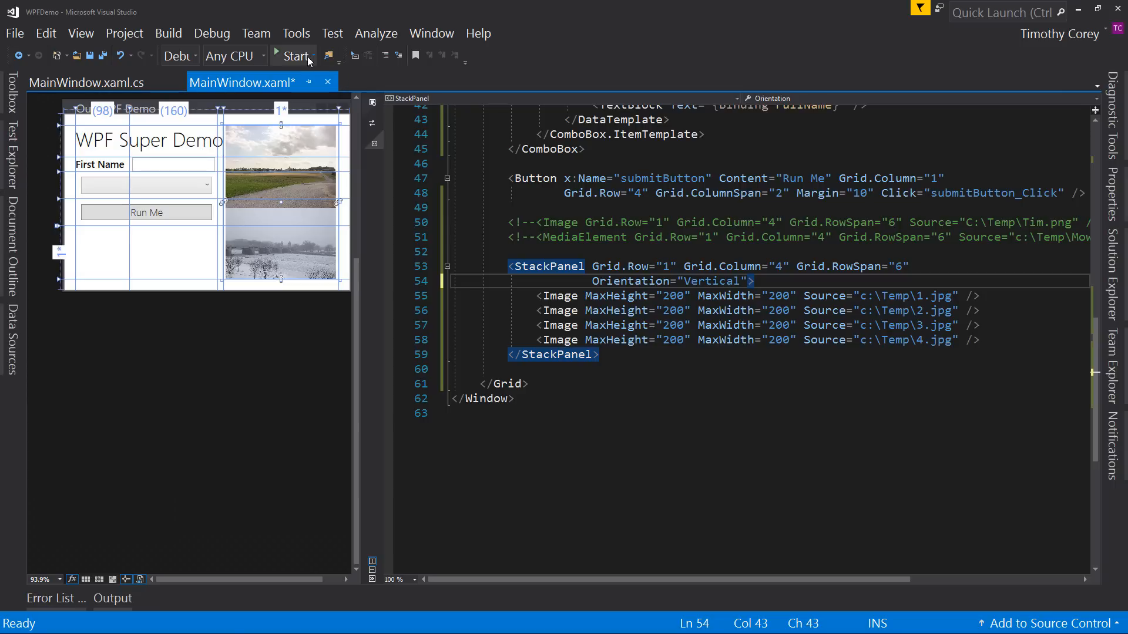
# Run the demo, resize the window to see the photos stacked vertically, then close it
pyautogui.click(297, 55)
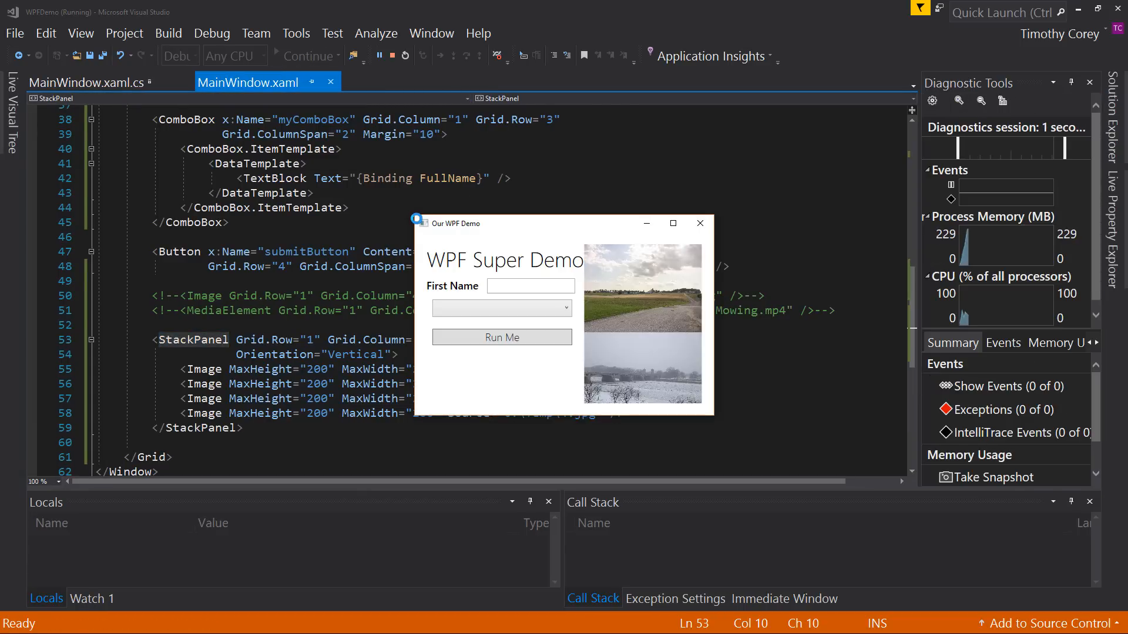
pyautogui.moveTo(415, 217)
pyautogui.mouseDown()
pyautogui.moveTo(302, 122)
pyautogui.moveTo(222, 26)
pyautogui.moveTo(137, 28)
pyautogui.mouseUp()
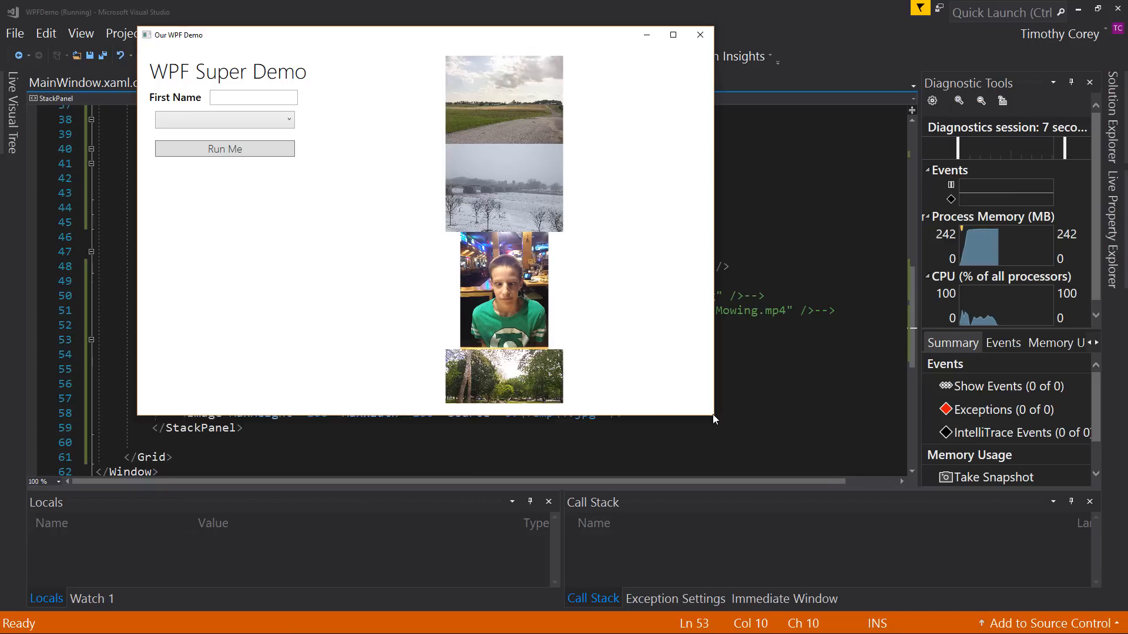
pyautogui.moveTo(713, 415); pyautogui.dragTo(520, 512)
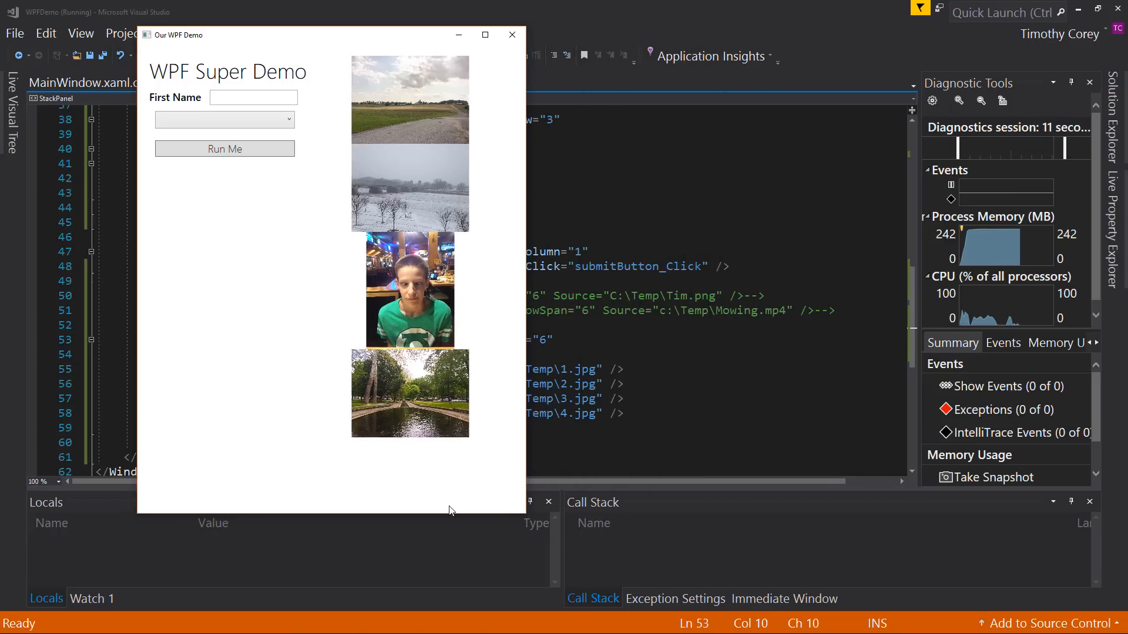
pyautogui.click(510, 37)
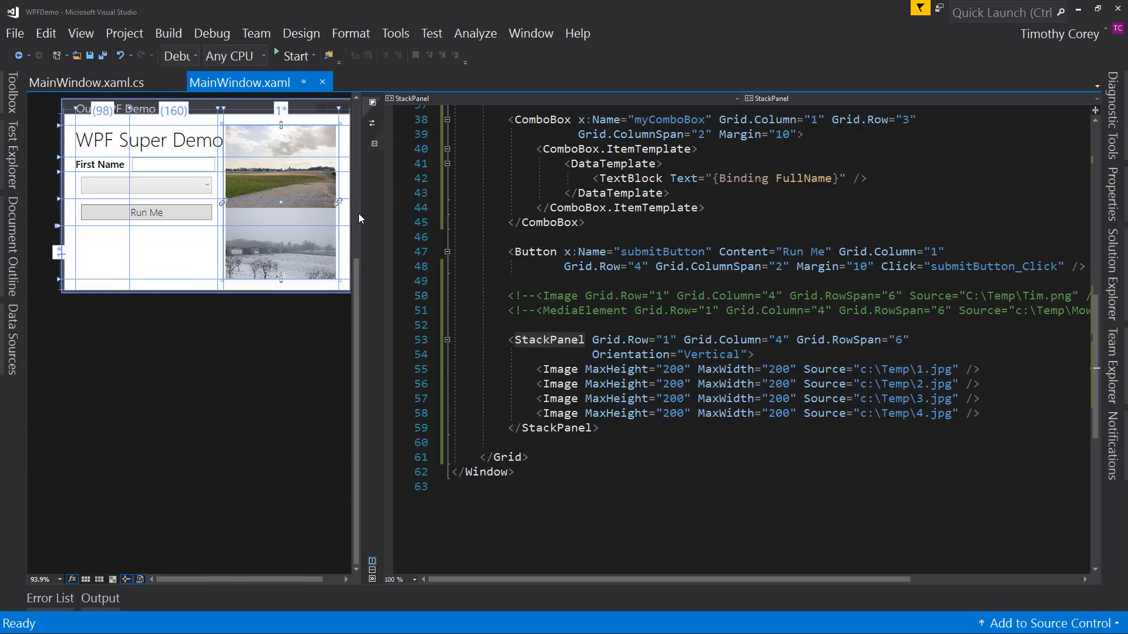
# Rename the StackPanel tags to WrapPanel and run the demo
pyautogui.click(546, 342)
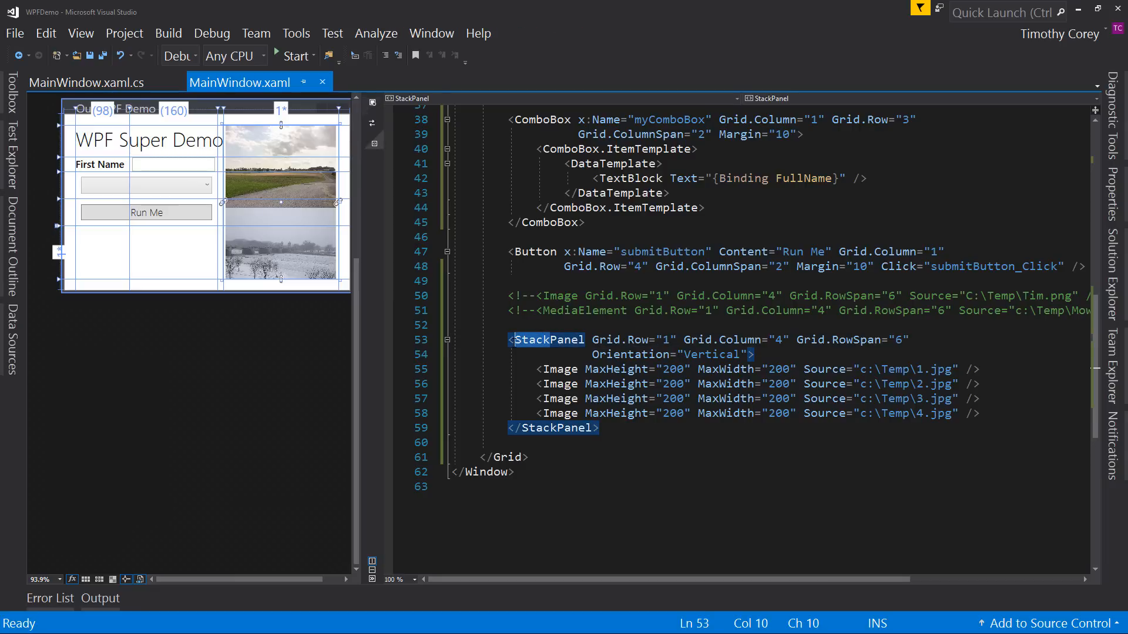
pyautogui.write('Wrap')
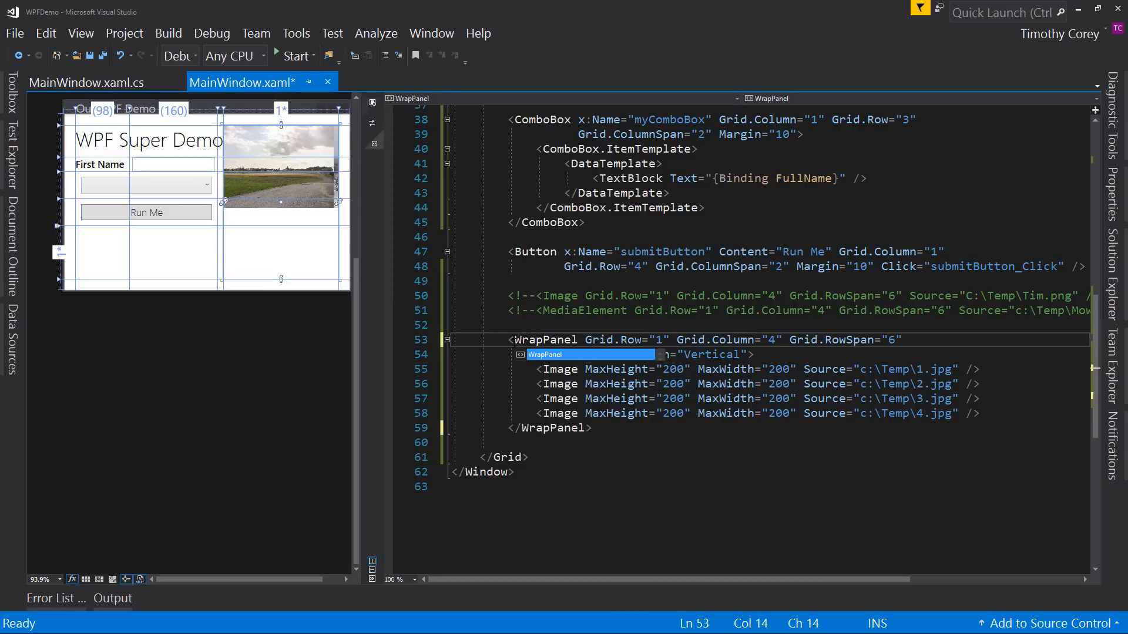
pyautogui.press('Up')
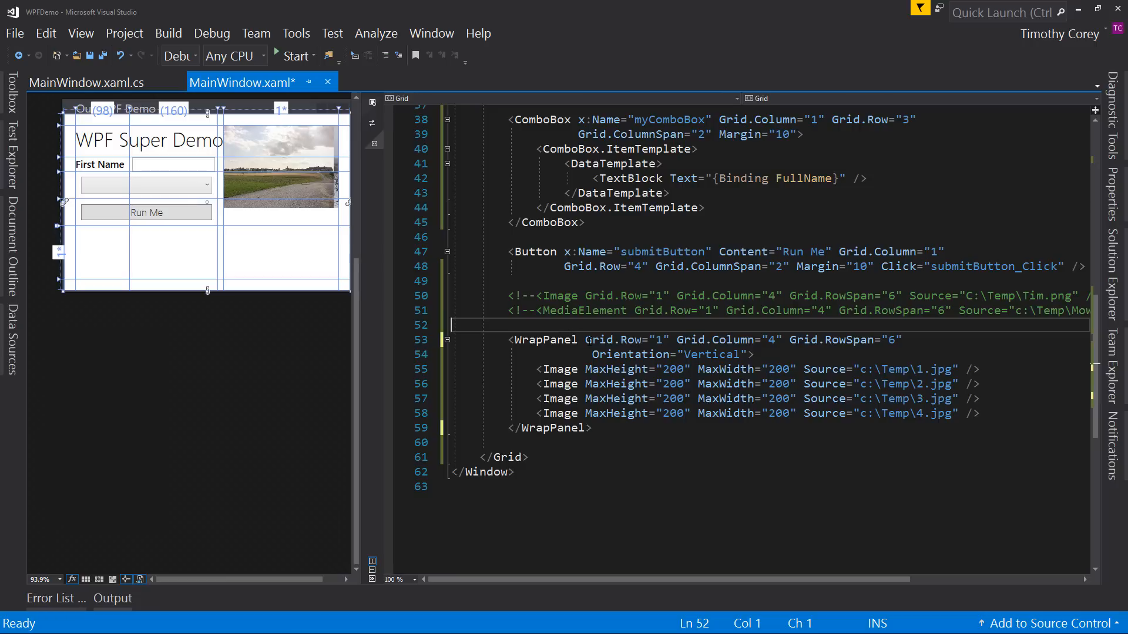
pyautogui.click(658, 369)
pyautogui.click(292, 56)
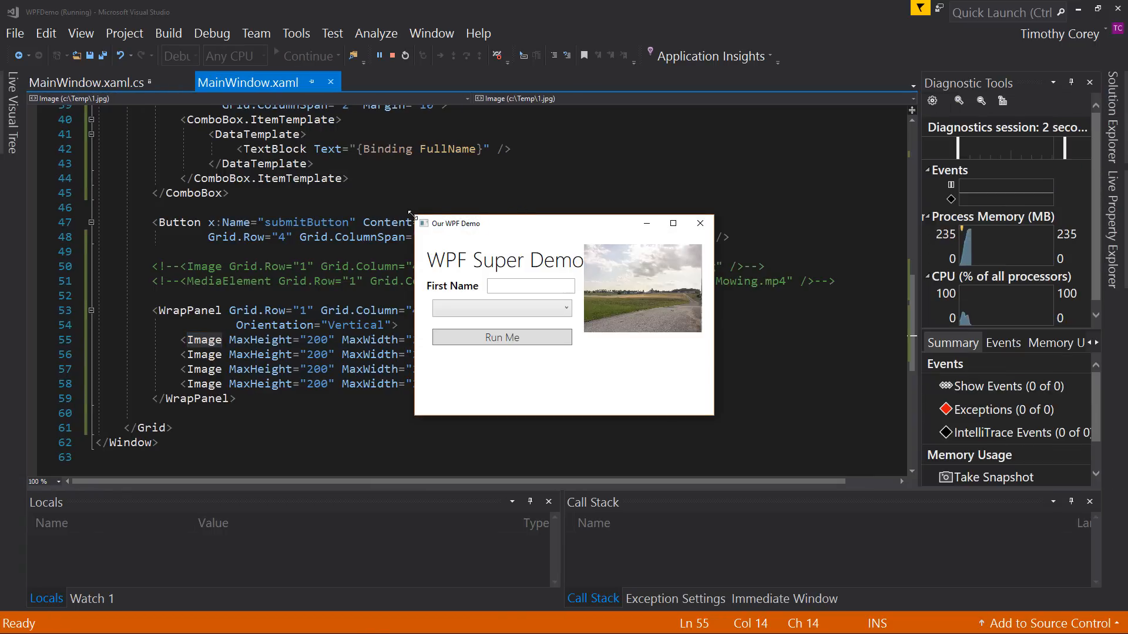
# Resize the demo window repeatedly to watch the photos wrap and reflow
pyautogui.moveTo(414, 215)
pyautogui.mouseDown()
pyautogui.moveTo(377, 185)
pyautogui.moveTo(212, 161)
pyautogui.moveTo(247, 129)
pyautogui.mouseUp()
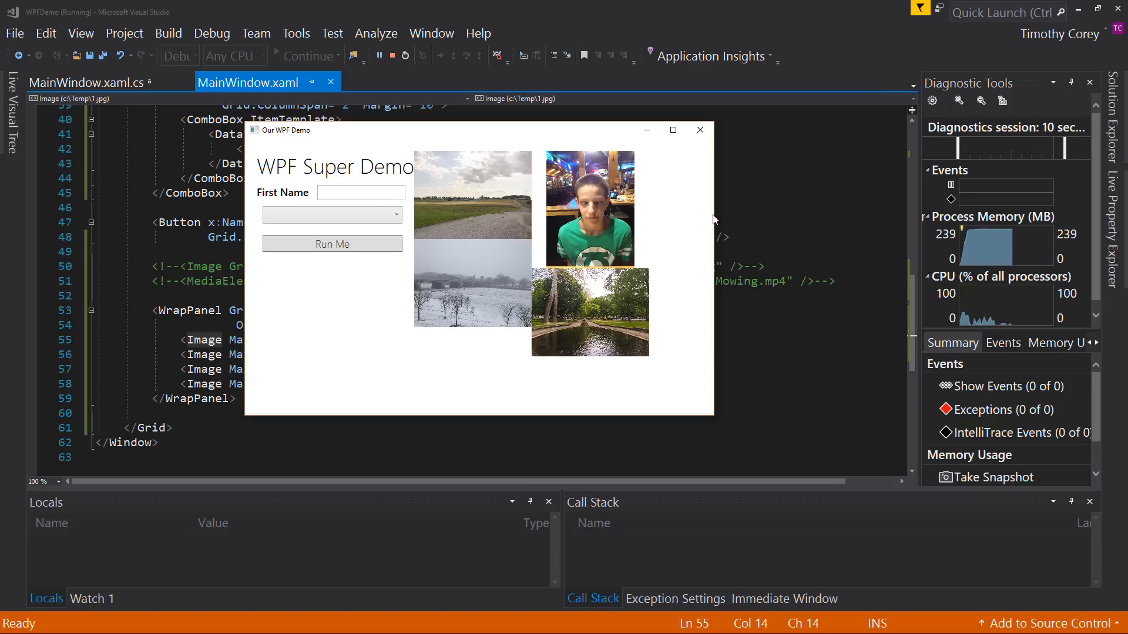
pyautogui.moveTo(718, 214); pyautogui.dragTo(733, 214)
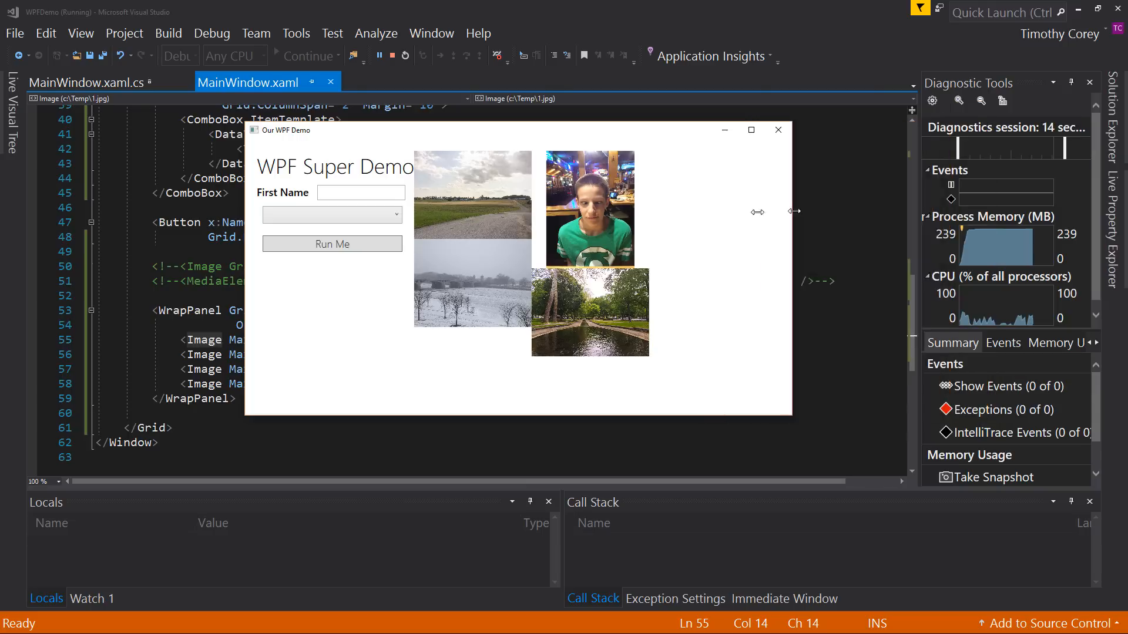
pyautogui.moveTo(593, 415)
pyautogui.mouseDown()
pyautogui.moveTo(587, 457)
pyautogui.moveTo(588, 432)
pyautogui.mouseUp()
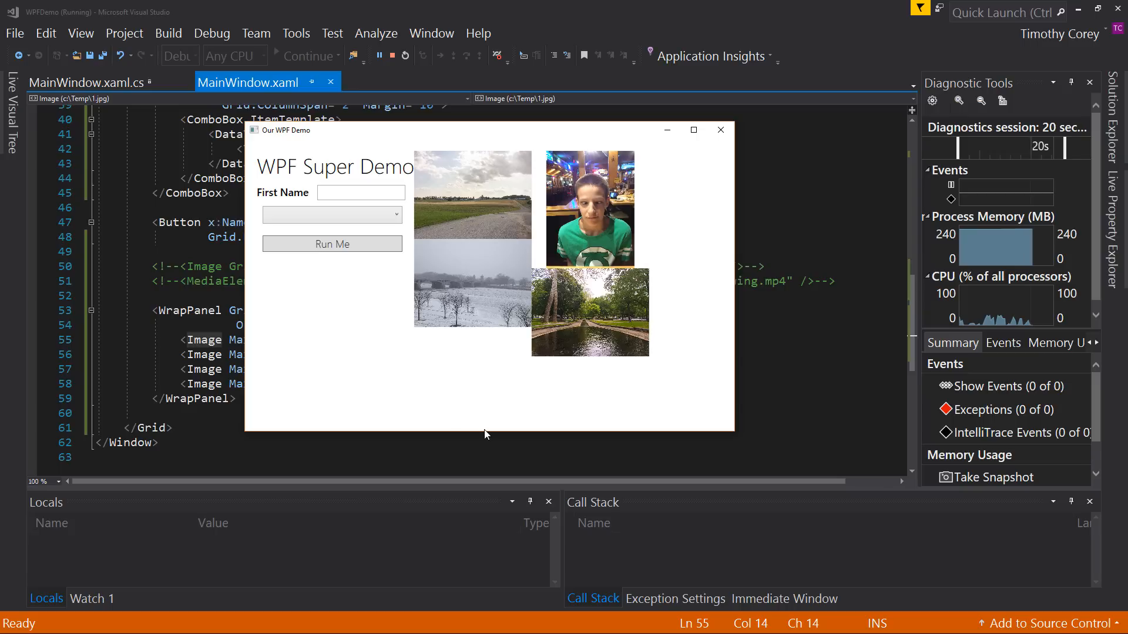
pyautogui.moveTo(483, 432)
pyautogui.mouseDown()
pyautogui.moveTo(483, 516)
pyautogui.moveTo(491, 385)
pyautogui.moveTo(498, 369)
pyautogui.moveTo(503, 412)
pyautogui.moveTo(514, 336)
pyautogui.mouseUp()
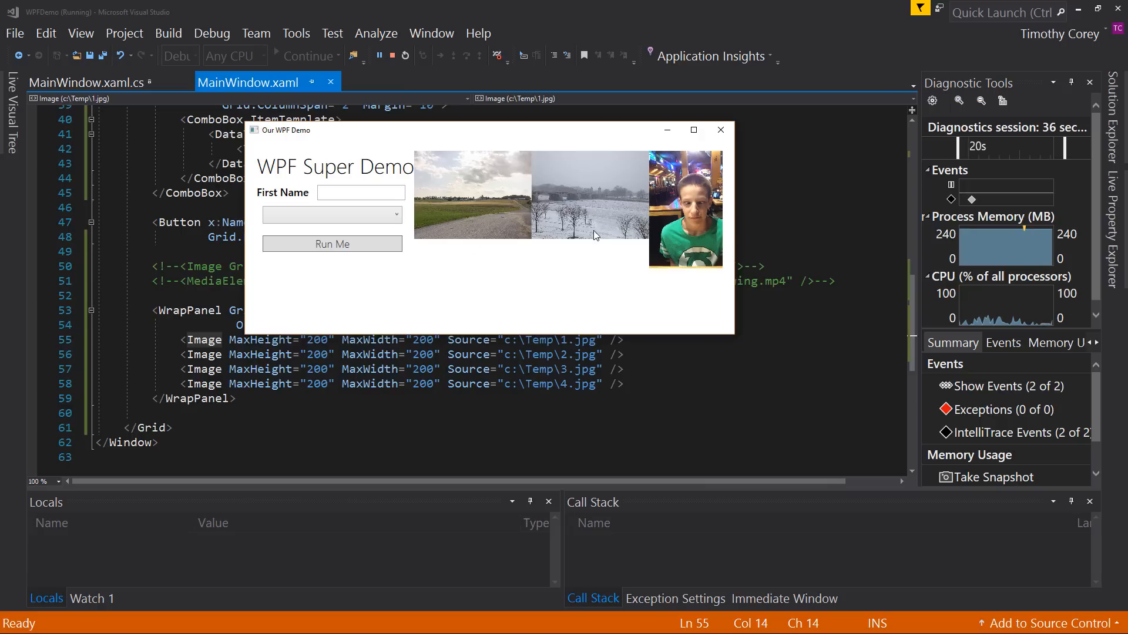
pyautogui.moveTo(542, 337); pyautogui.dragTo(545, 363)
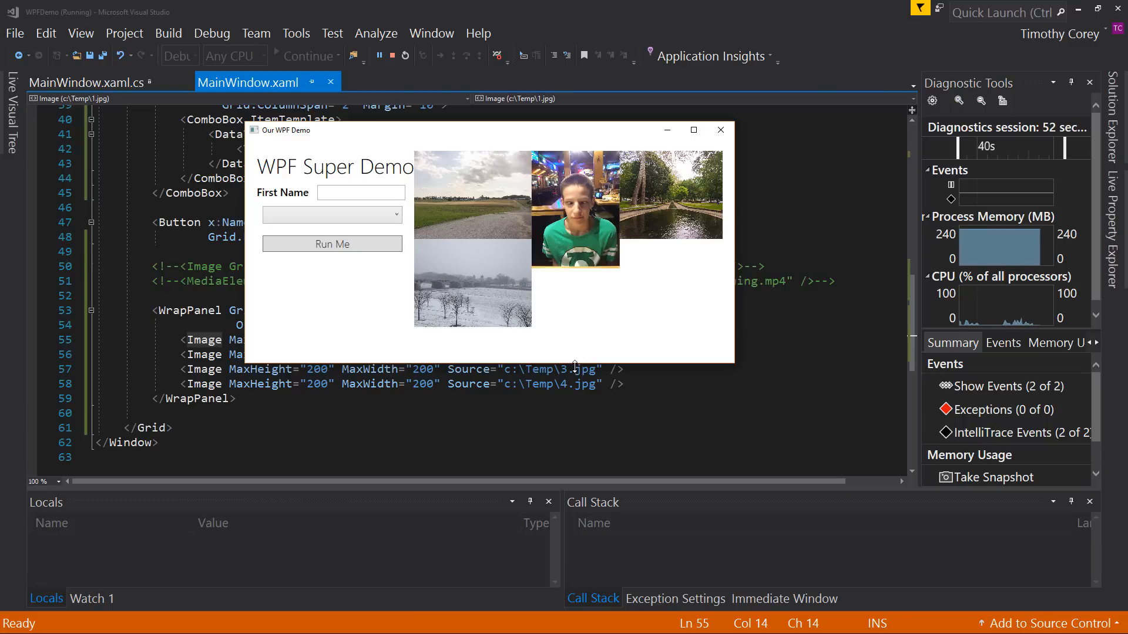
pyautogui.moveTo(574, 363); pyautogui.dragTo(575, 377)
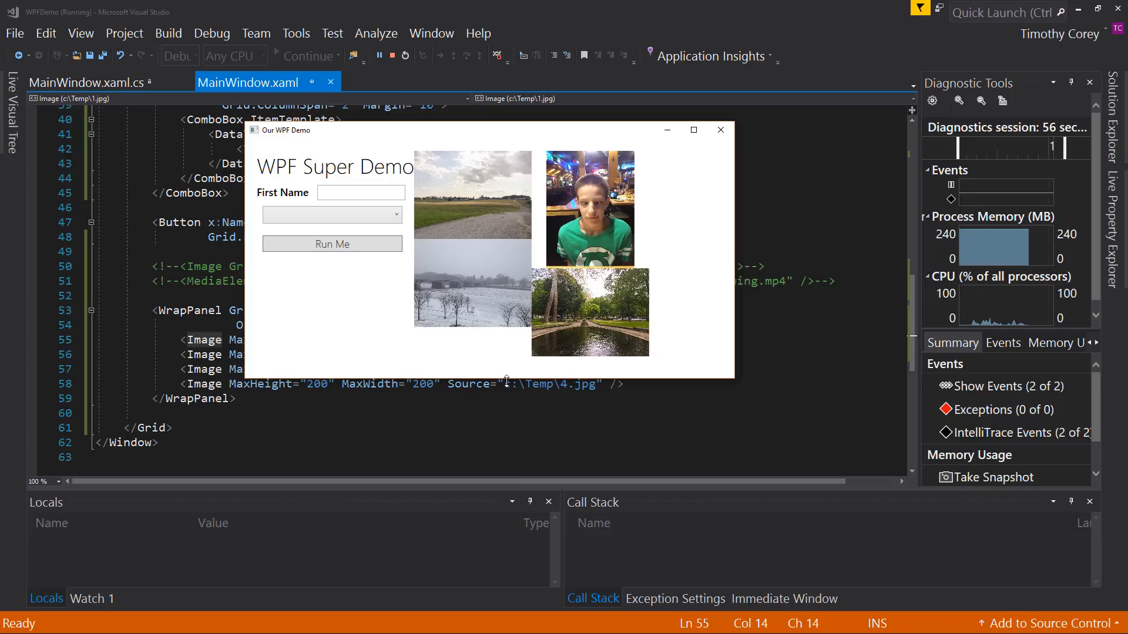
pyautogui.moveTo(507, 381)
pyautogui.mouseDown()
pyautogui.moveTo(513, 616)
pyautogui.moveTo(591, 351)
pyautogui.mouseUp()
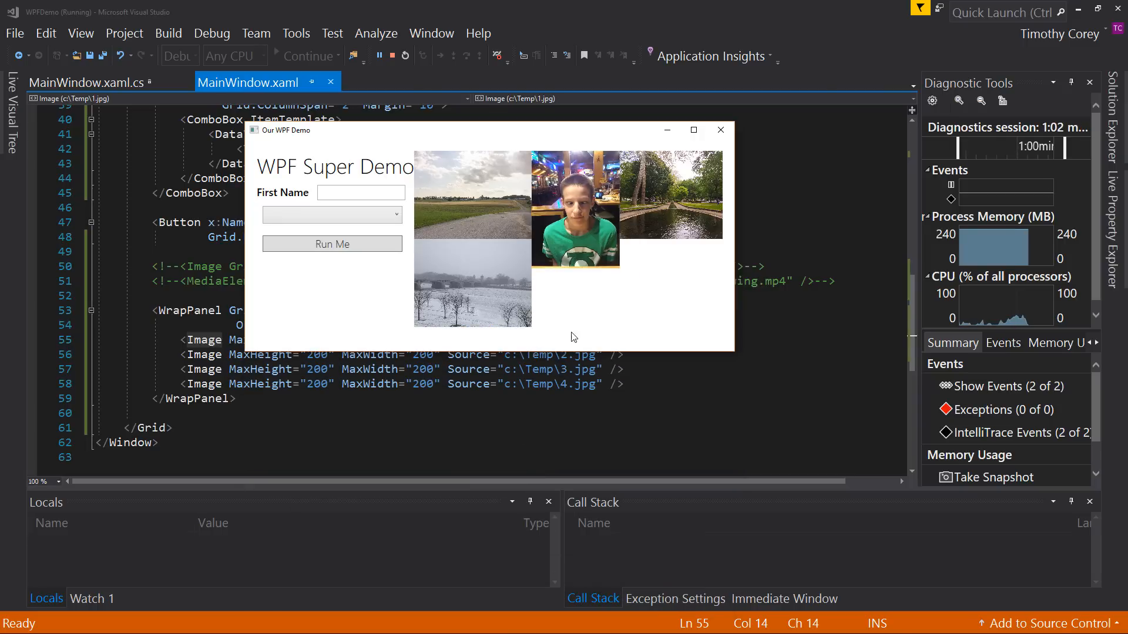
# Change the WrapPanel's Orientation value on line 54 from Vertical to Horizontal
pyautogui.click(720, 130)
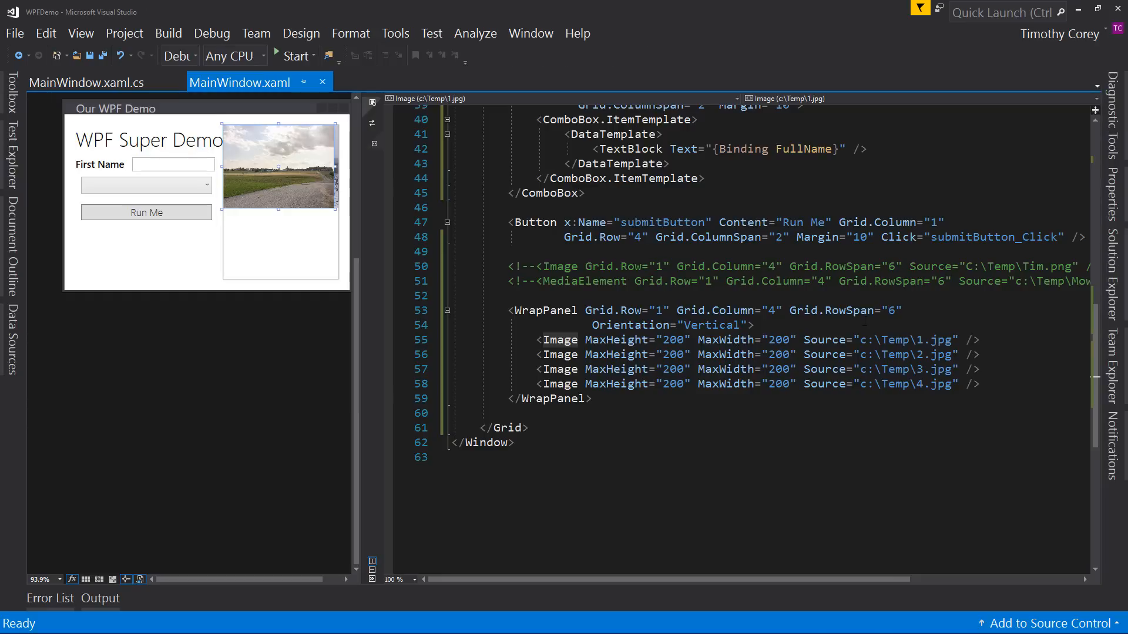
pyautogui.doubleClick(724, 325)
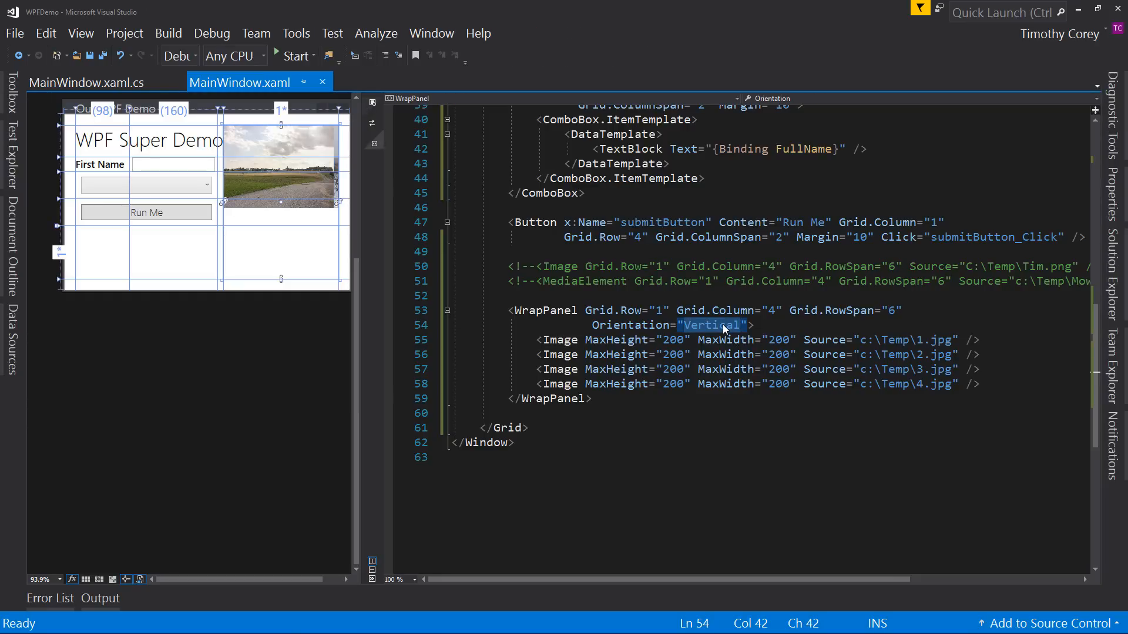
pyautogui.write('Horizontal')
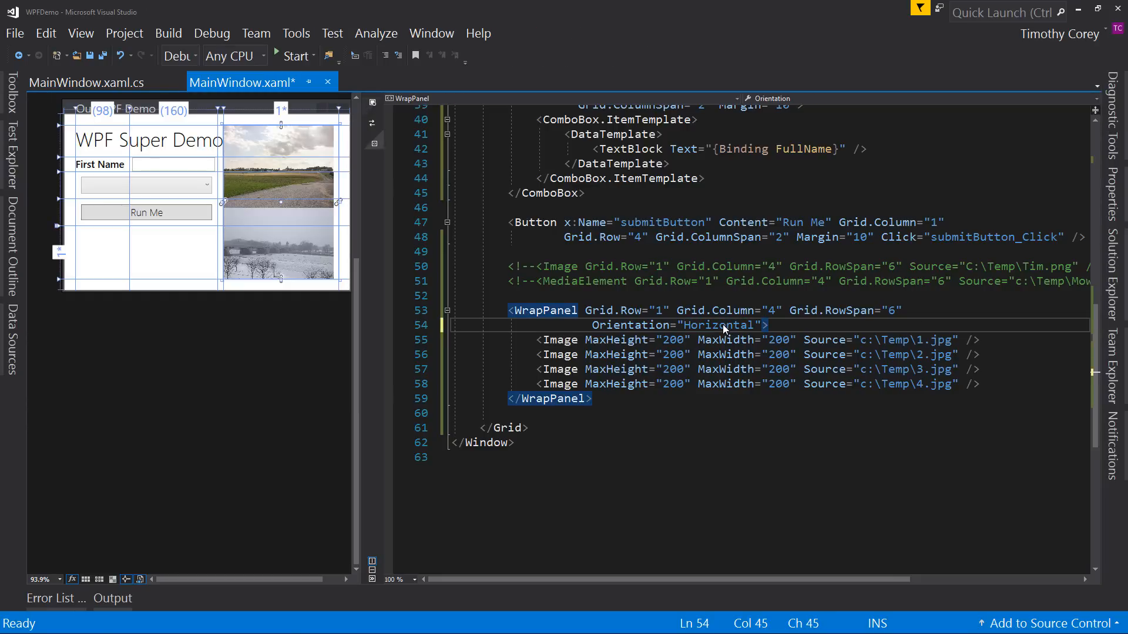
# Run the demo and resize its window so the photos reflow into rows, then close it
pyautogui.click(297, 55)
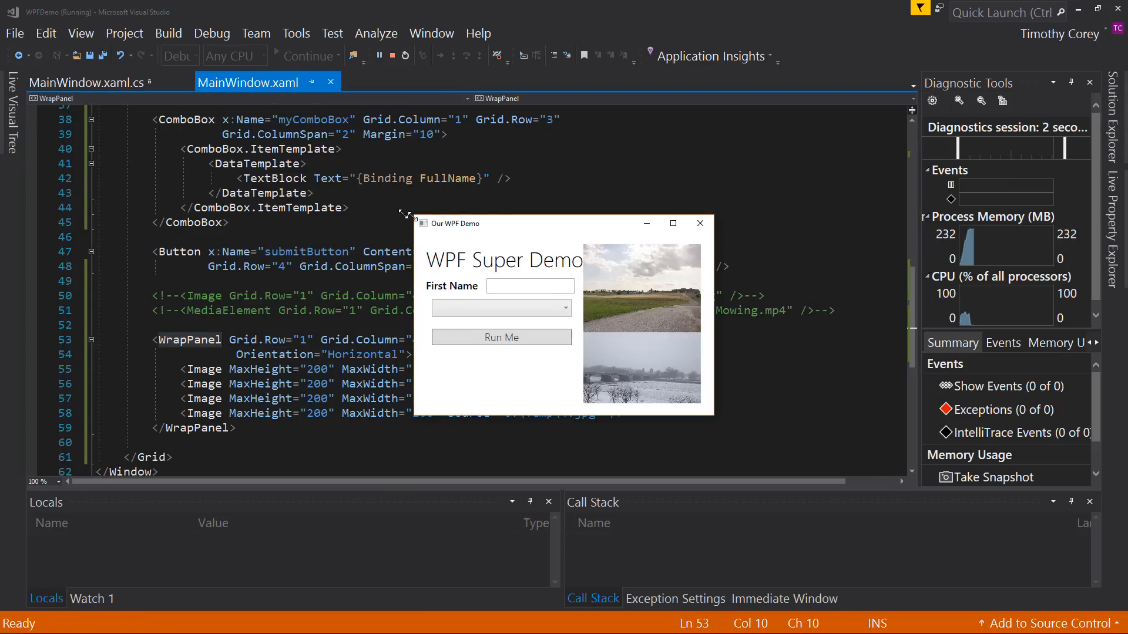
pyautogui.moveTo(399, 213)
pyautogui.mouseDown()
pyautogui.moveTo(353, 206)
pyautogui.moveTo(271, 151)
pyautogui.moveTo(34, 129)
pyautogui.moveTo(370, 133)
pyautogui.mouseUp()
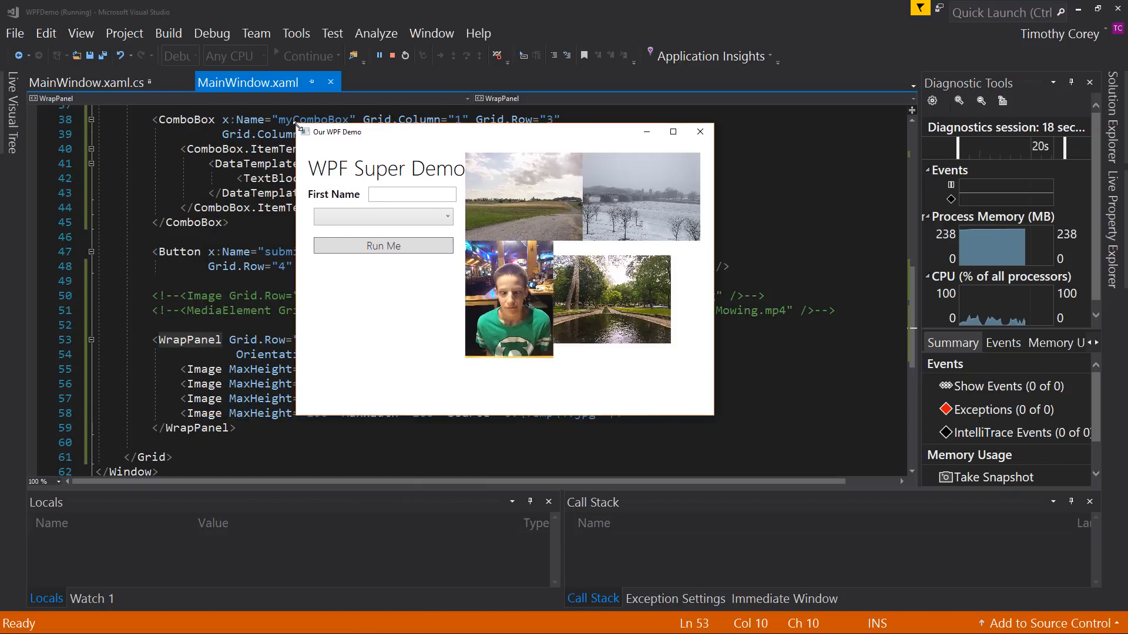
pyautogui.moveTo(298, 129); pyautogui.dragTo(181, 130)
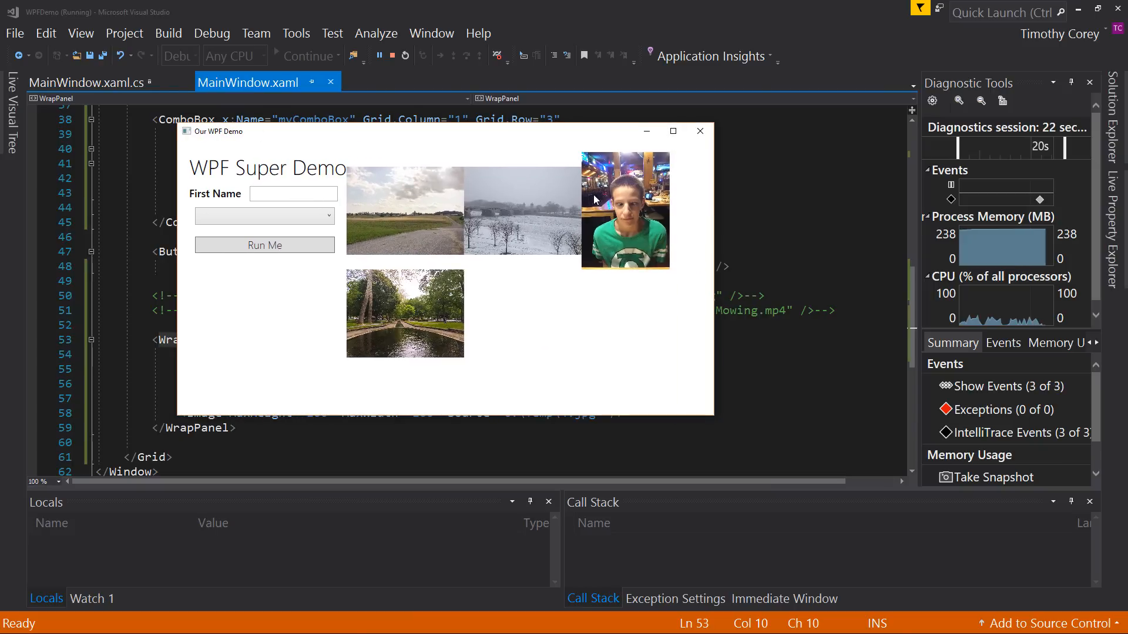
pyautogui.click(700, 132)
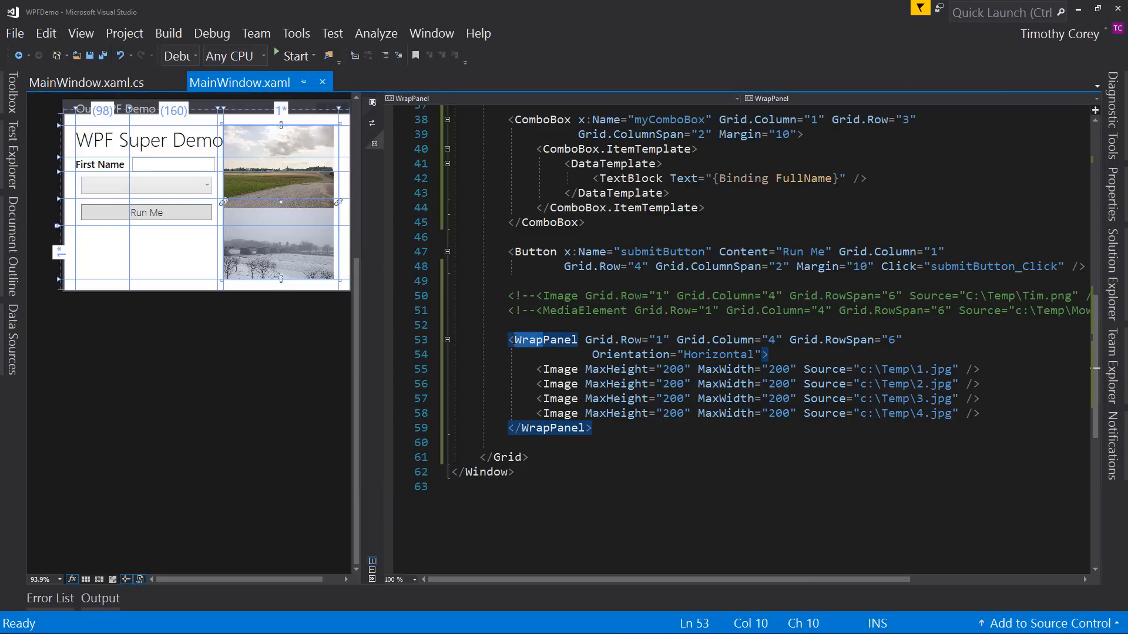
pyautogui.write('Stack')
# Rename WrapPanel back to StackPanel and restore its Orientation to Vertical
pyautogui.press('Escape')
pyautogui.press('Up')
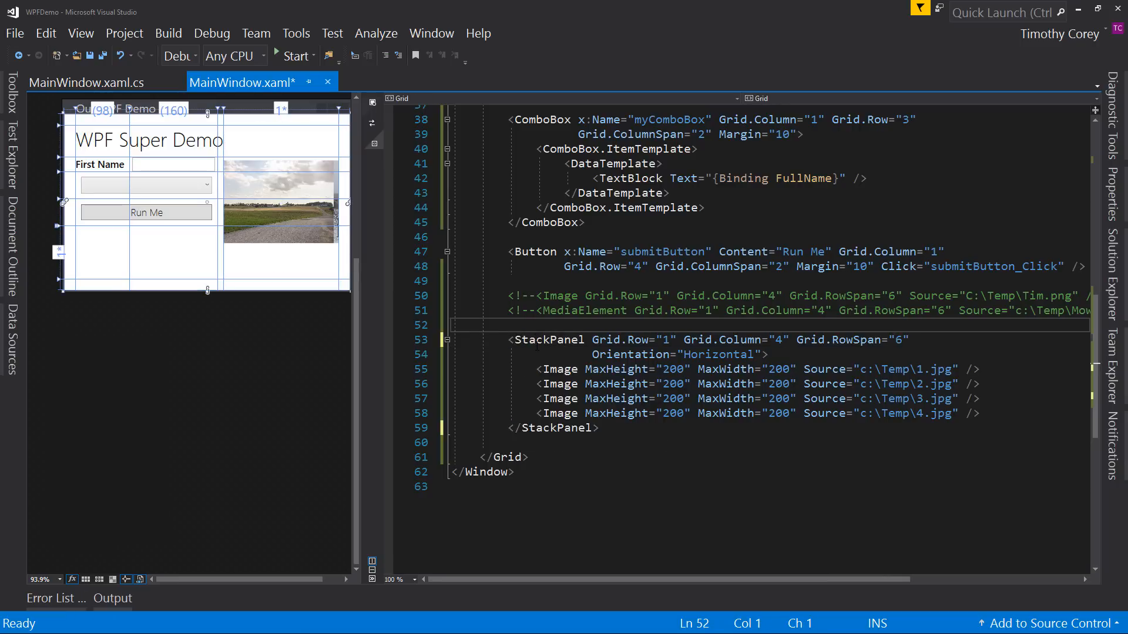
pyautogui.click(591, 429)
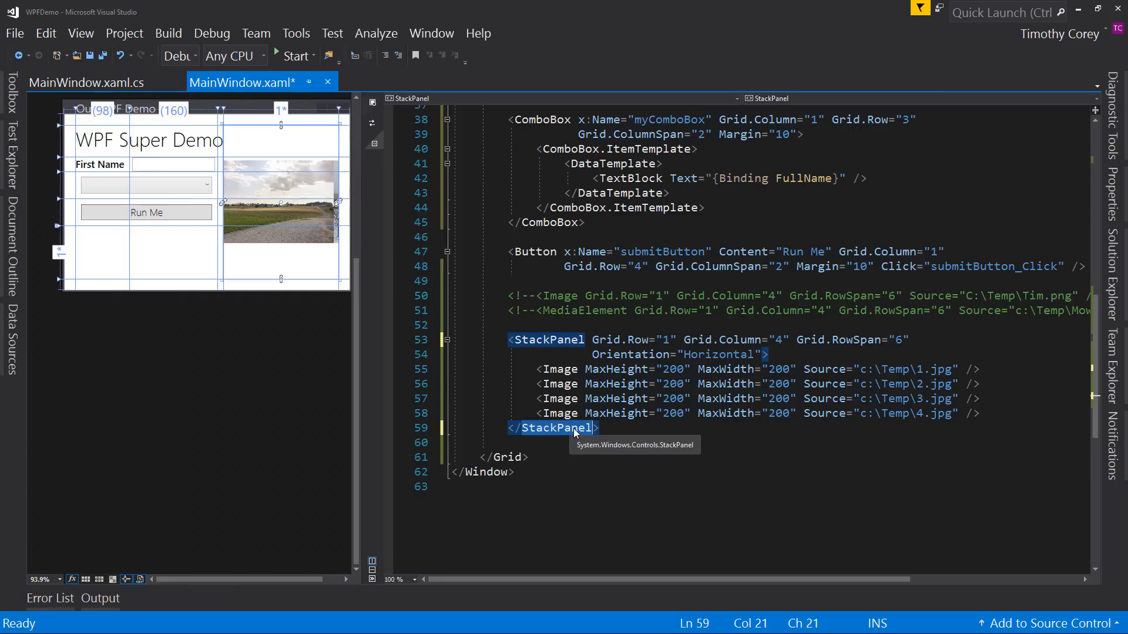
pyautogui.press('End')
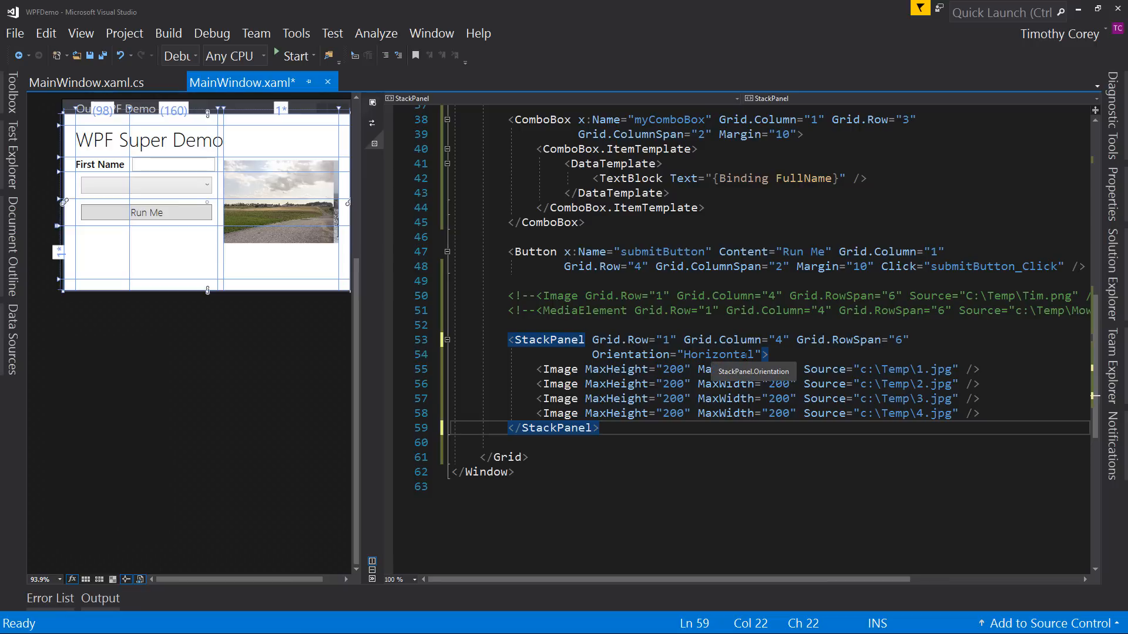
pyautogui.doubleClick(717, 354)
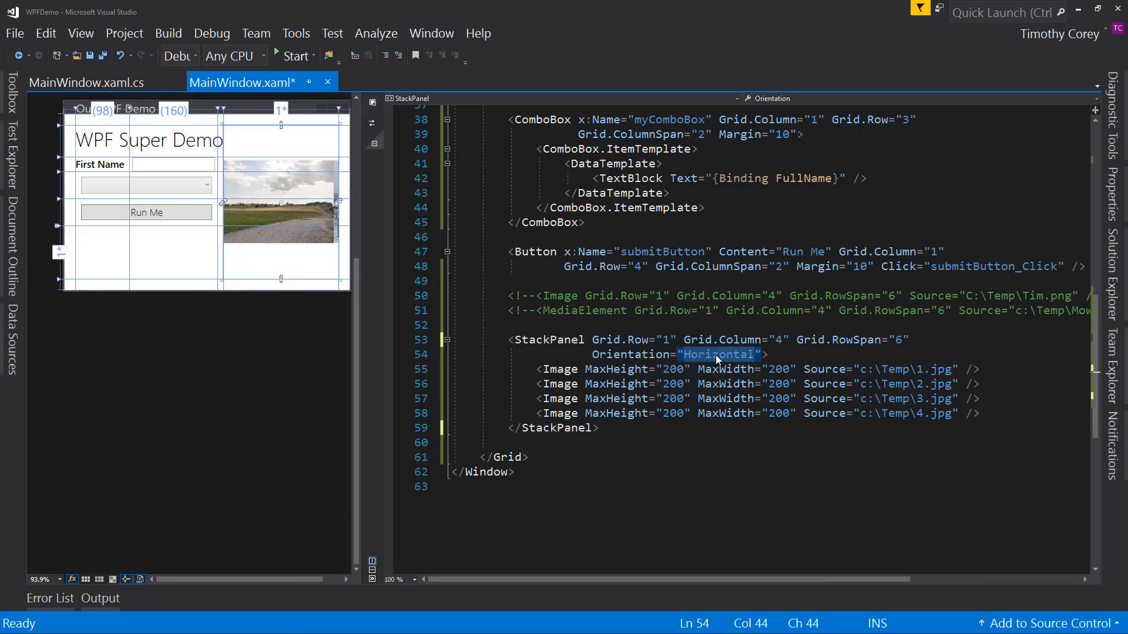
pyautogui.write('Vertical')
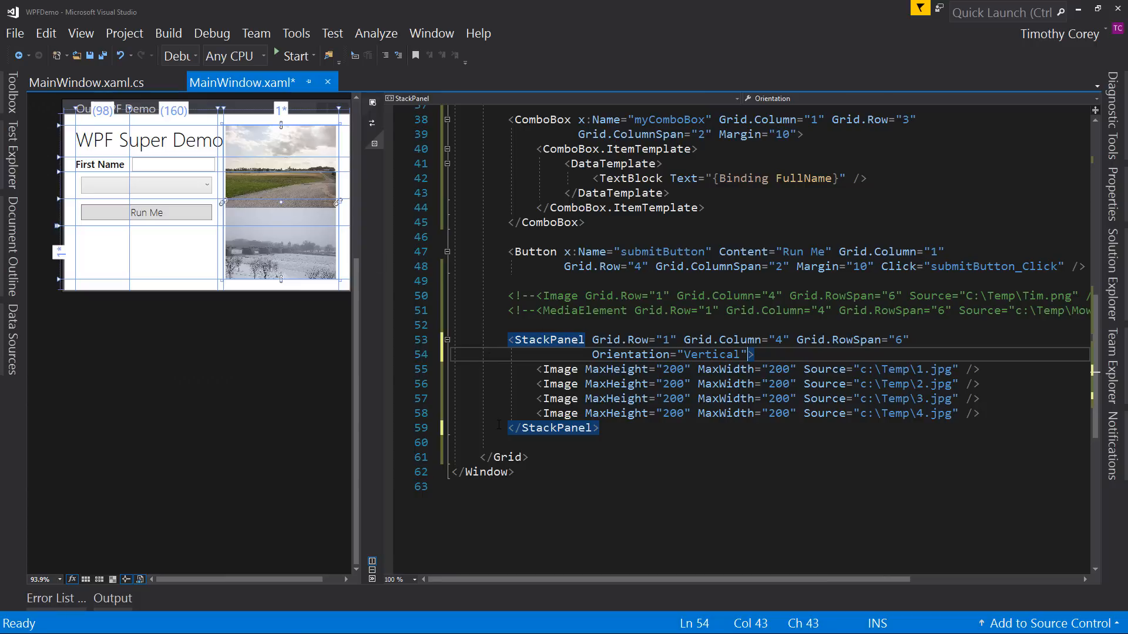
# Run the demo and maximize its window to show all four photos stacked in one column
pyautogui.click(295, 56)
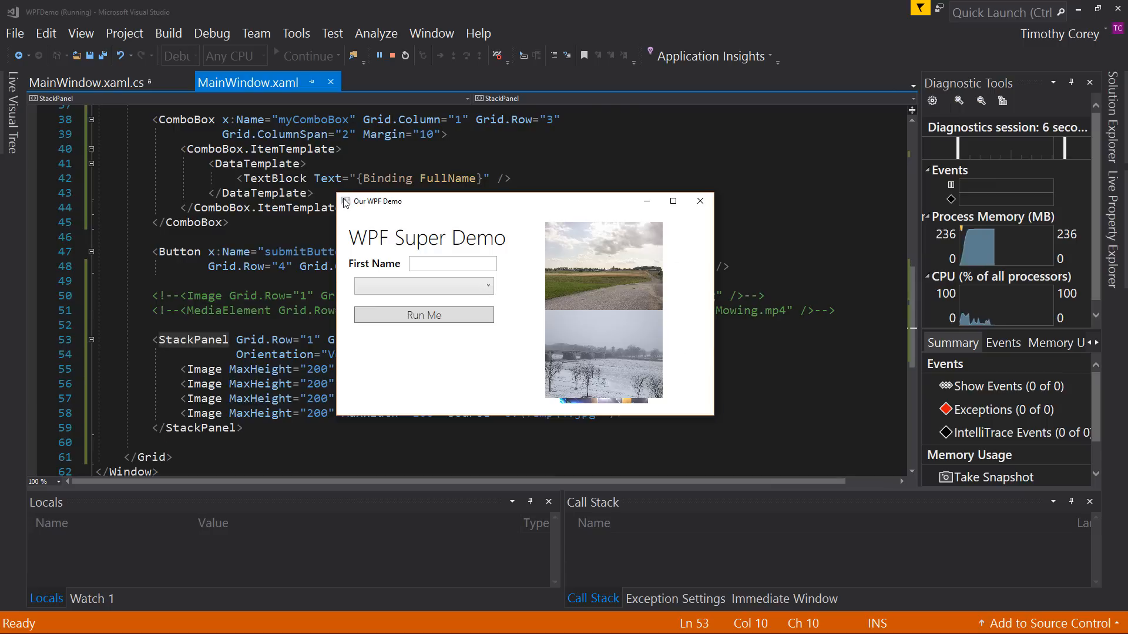
pyautogui.doubleClick(431, 204)
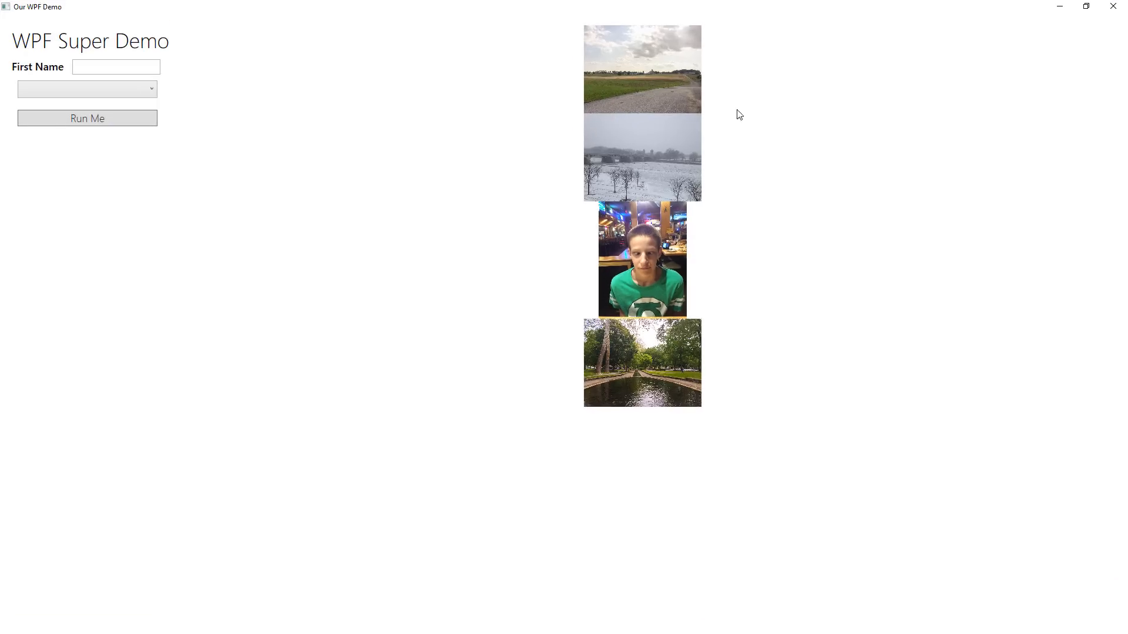
# Cut the StackPanel block (lines 53-59) and paste it inside a new ScrollViewer element
pyautogui.click(1114, 6)
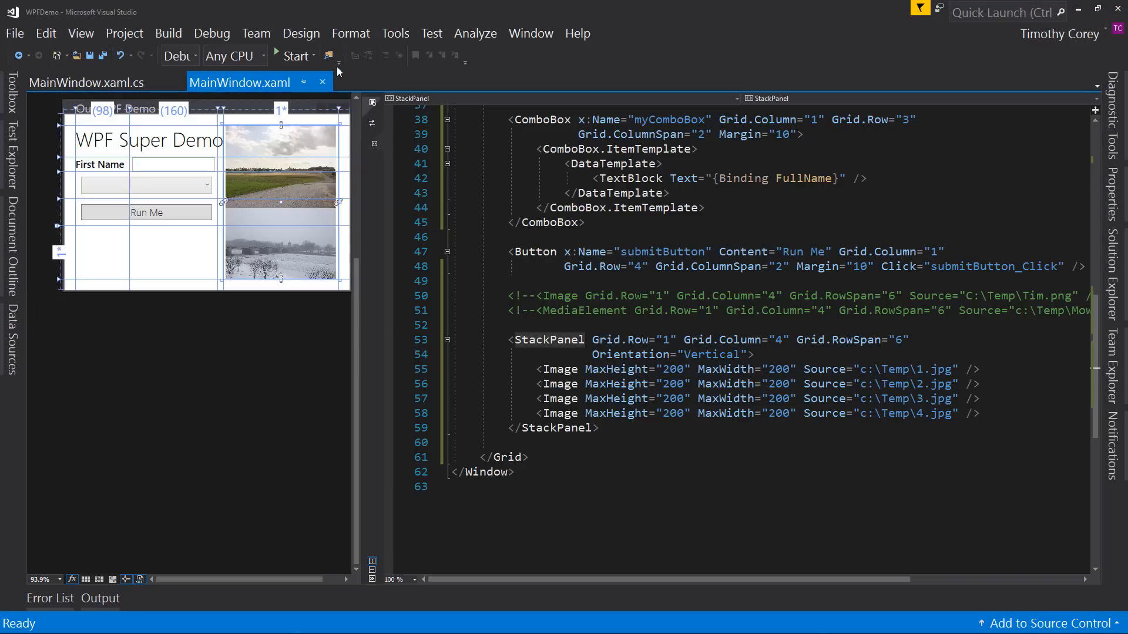
pyautogui.moveTo(602, 428); pyautogui.dragTo(511, 342)
pyautogui.hotkey('ctrl', 'c')
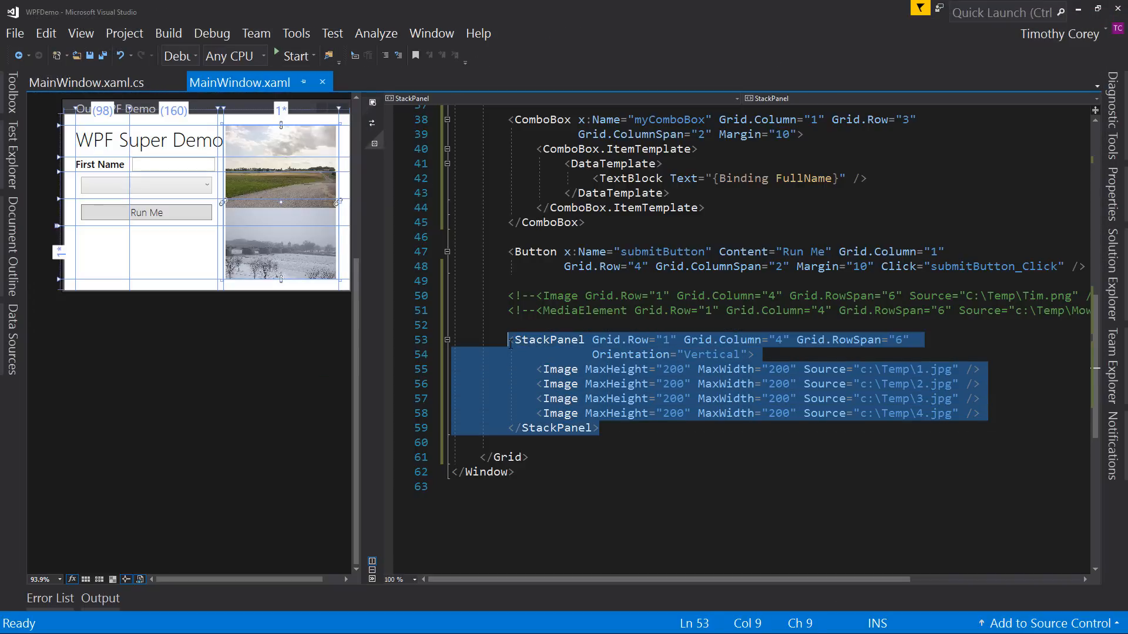
pyautogui.press('Delete')
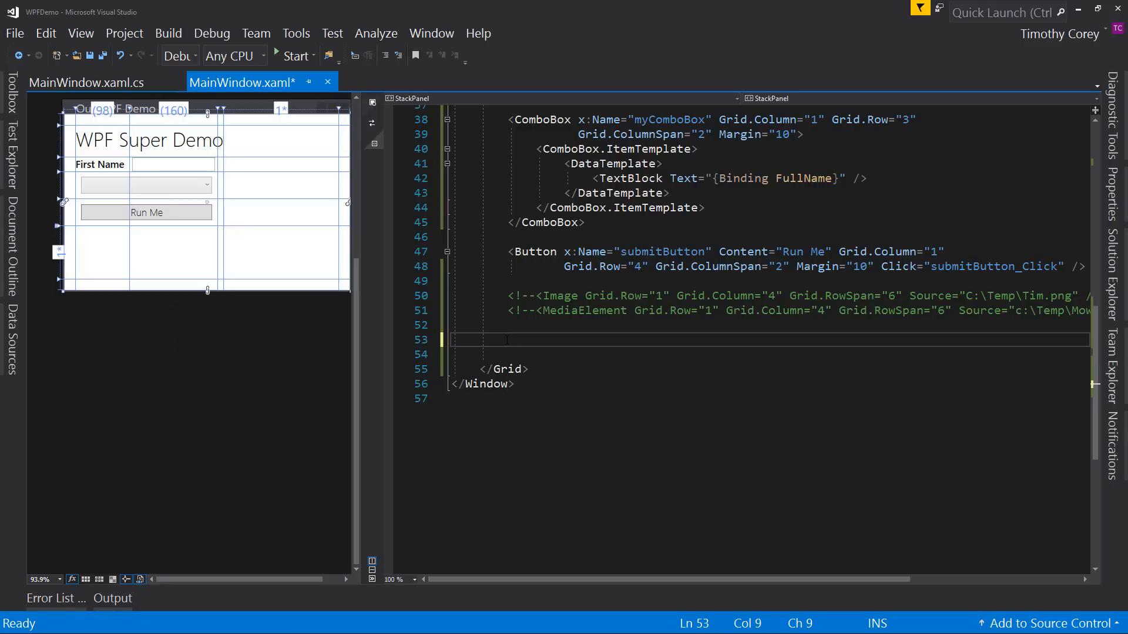
pyautogui.write('<scrollv')
pyautogui.press('Tab')
pyautogui.write('>')
pyautogui.press('Return')
pyautogui.hotkey('ctrl', 'v')
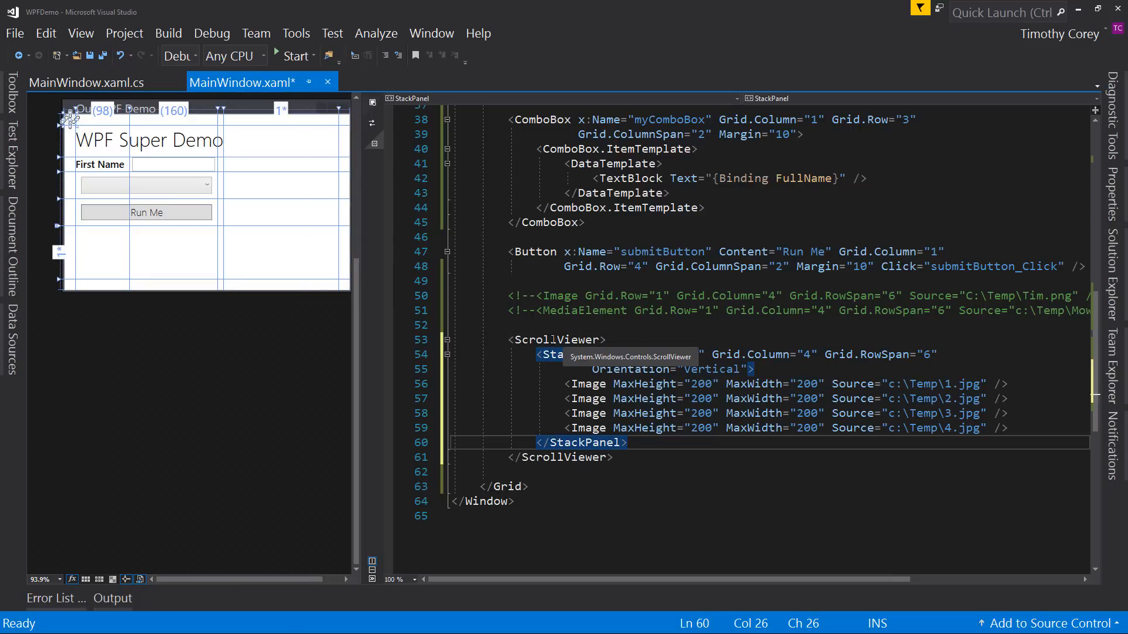
pyautogui.doubleClick(555, 341)
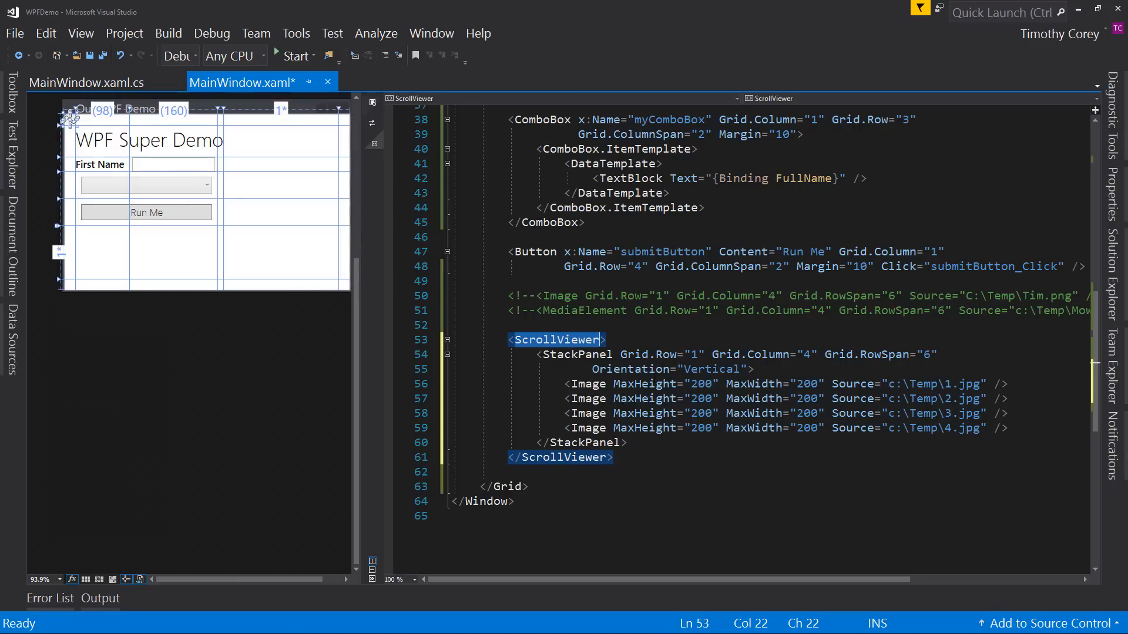
# Move the Grid row, column and RowSpan attributes from the StackPanel onto the ScrollViewer
pyautogui.moveTo(621, 354); pyautogui.dragTo(733, 355)
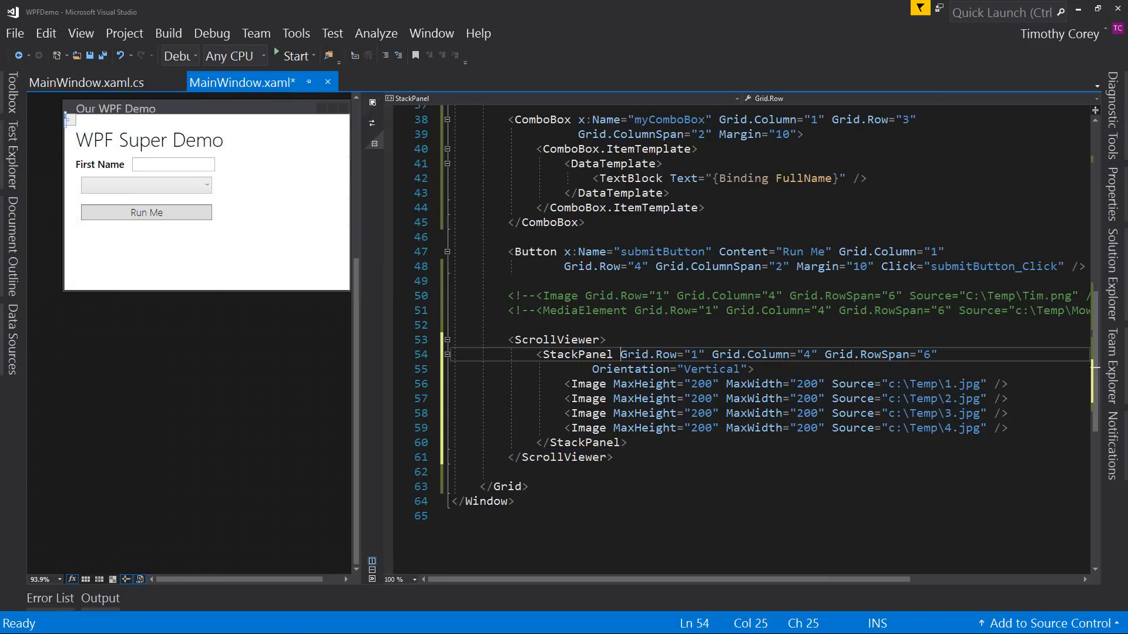
pyautogui.hotkey('ctrl', 'shift', 'Right')
pyautogui.hotkey('ctrl', 'shift', 'Right')
pyautogui.hotkey('ctrl', 'shift', 'Right')
pyautogui.hotkey('ctrl', 'shift', 'Right')
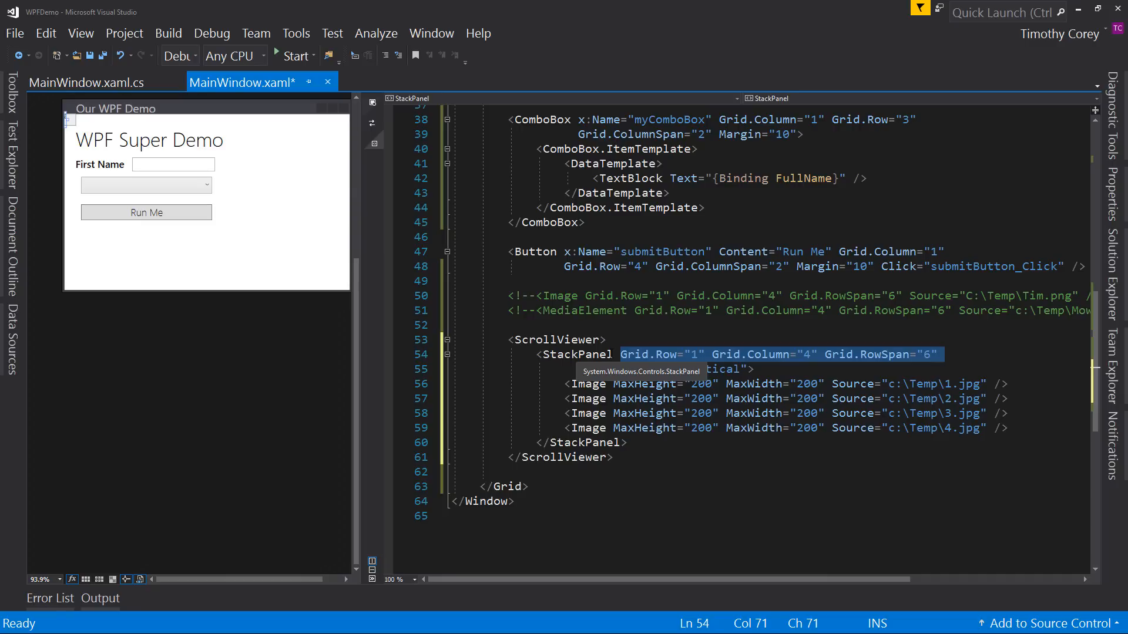
pyautogui.hotkey('ctrl', 'x')
pyautogui.click(606, 339)
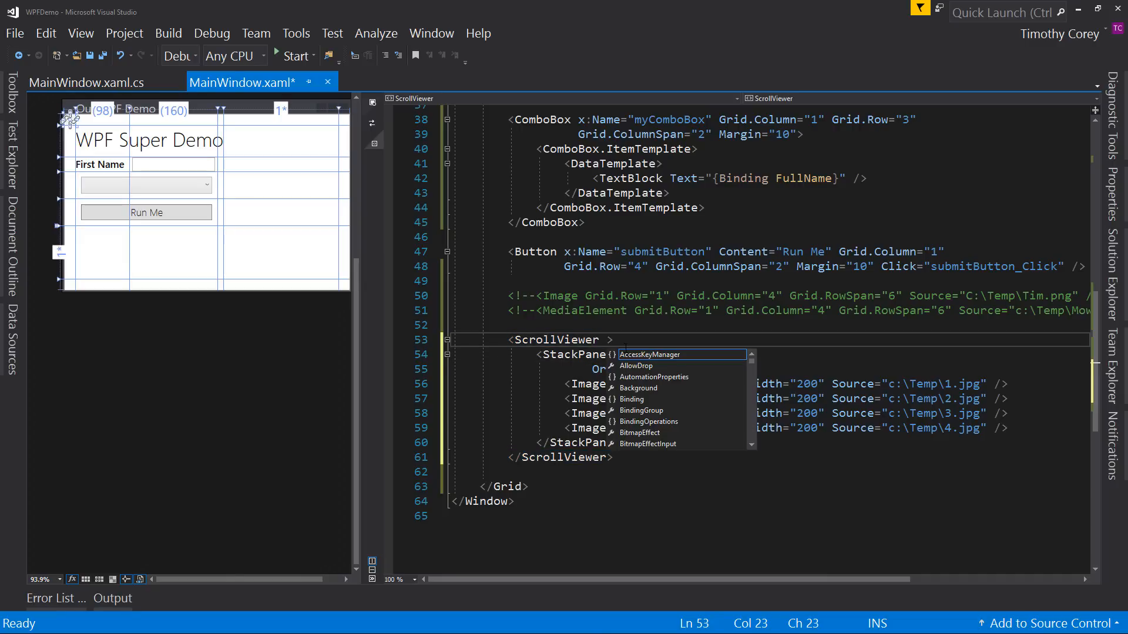
pyautogui.hotkey('ctrl', 'v')
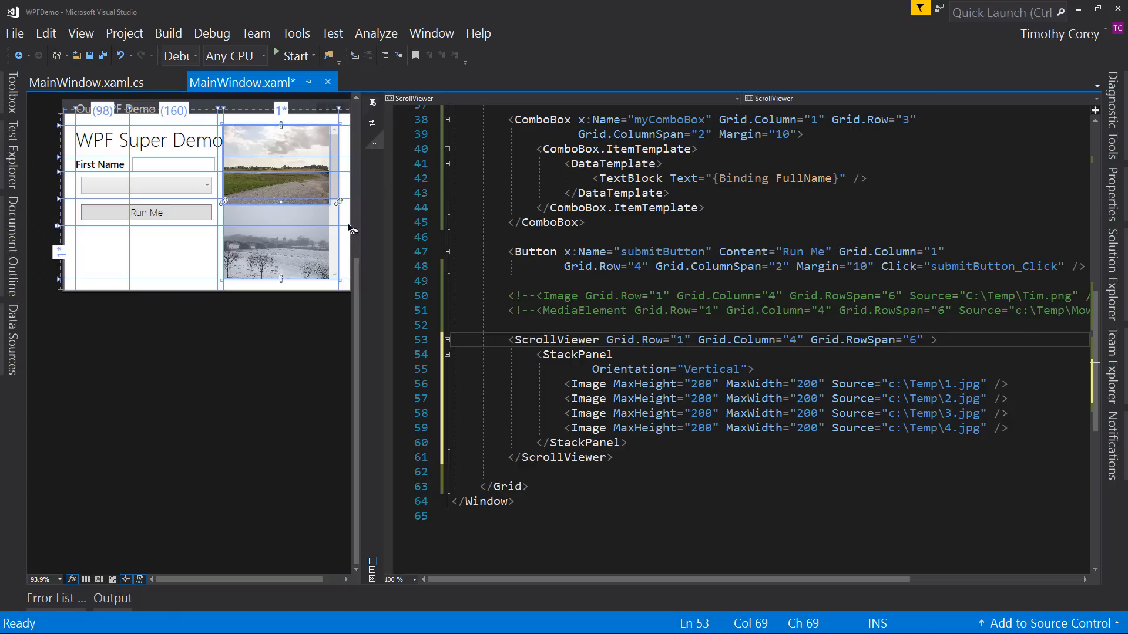
pyautogui.press('Down')
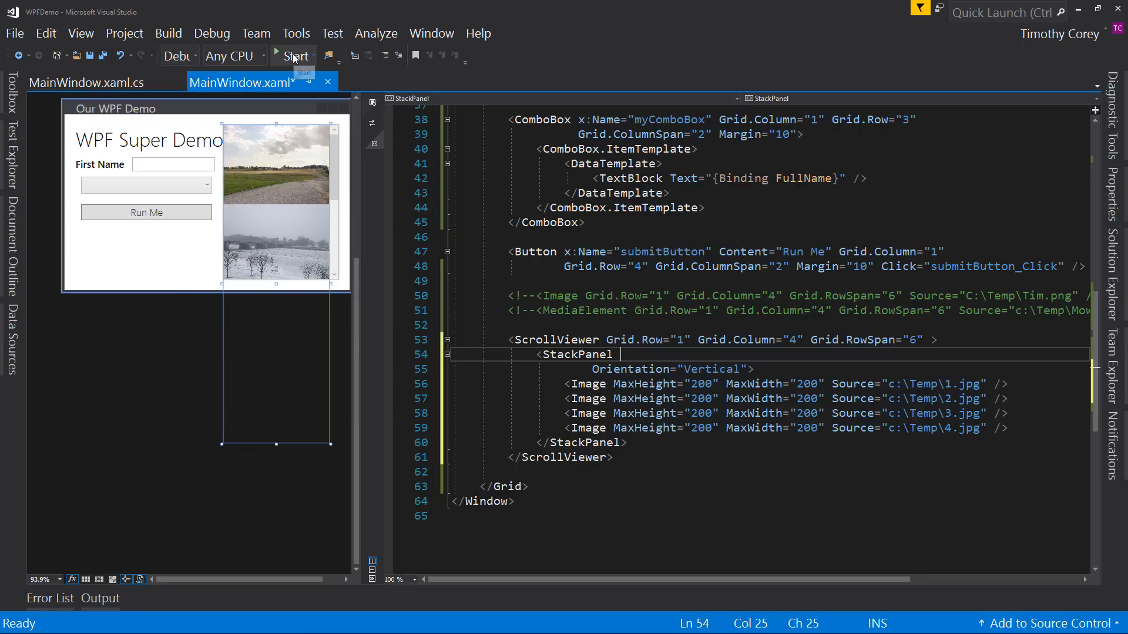
pyautogui.click(297, 56)
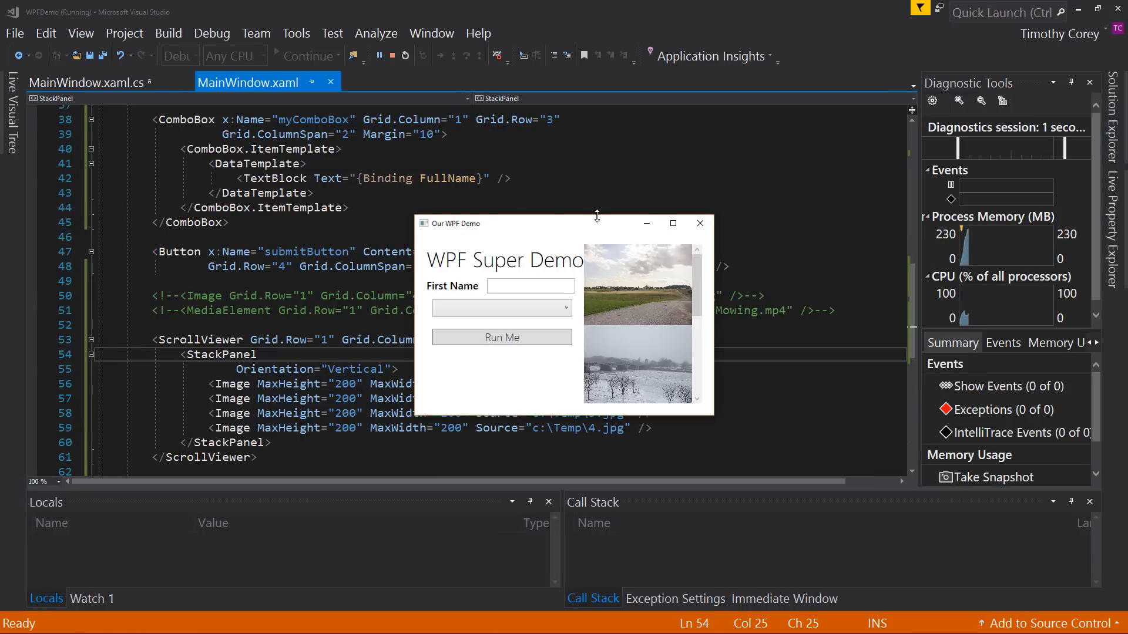
pyautogui.moveTo(696, 271)
pyautogui.mouseDown()
pyautogui.moveTo(701, 375)
pyautogui.moveTo(696, 264)
pyautogui.mouseUp()
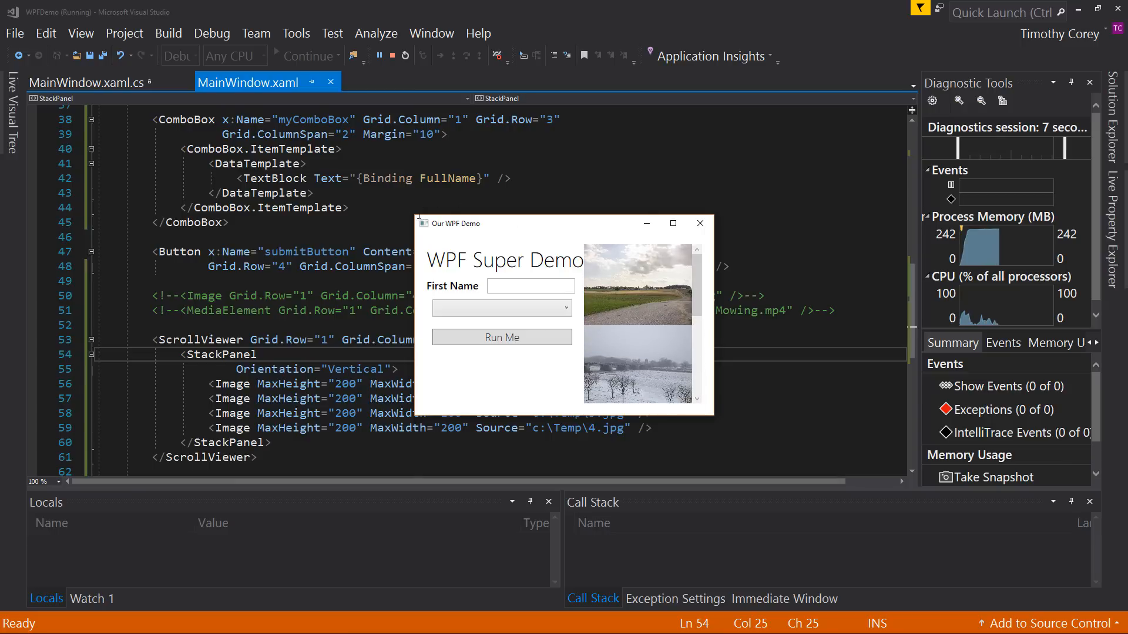
pyautogui.moveTo(416, 217)
pyautogui.mouseDown()
pyautogui.moveTo(381, 75)
pyautogui.moveTo(272, 19)
pyautogui.mouseUp()
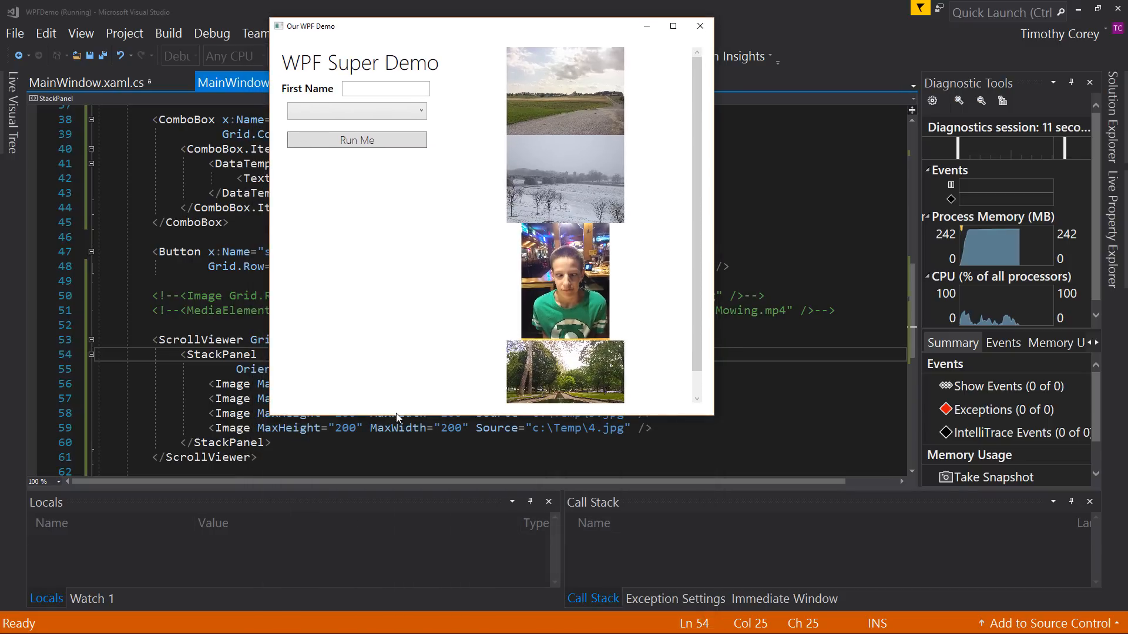
pyautogui.moveTo(396, 415); pyautogui.dragTo(399, 498)
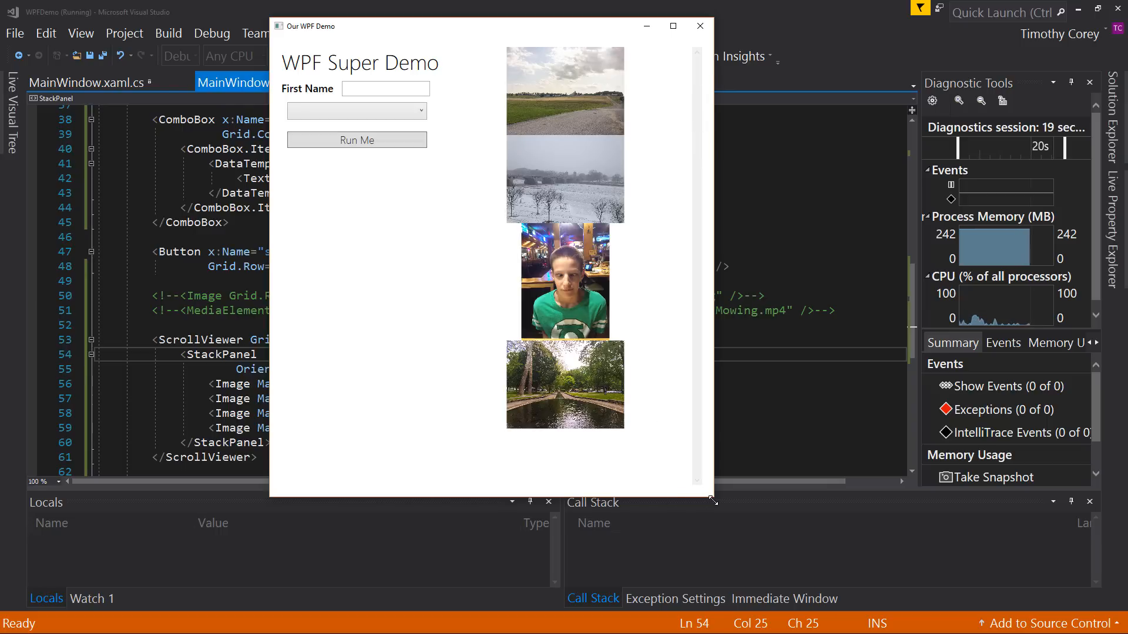
pyautogui.moveTo(710, 495); pyautogui.dragTo(610, 328)
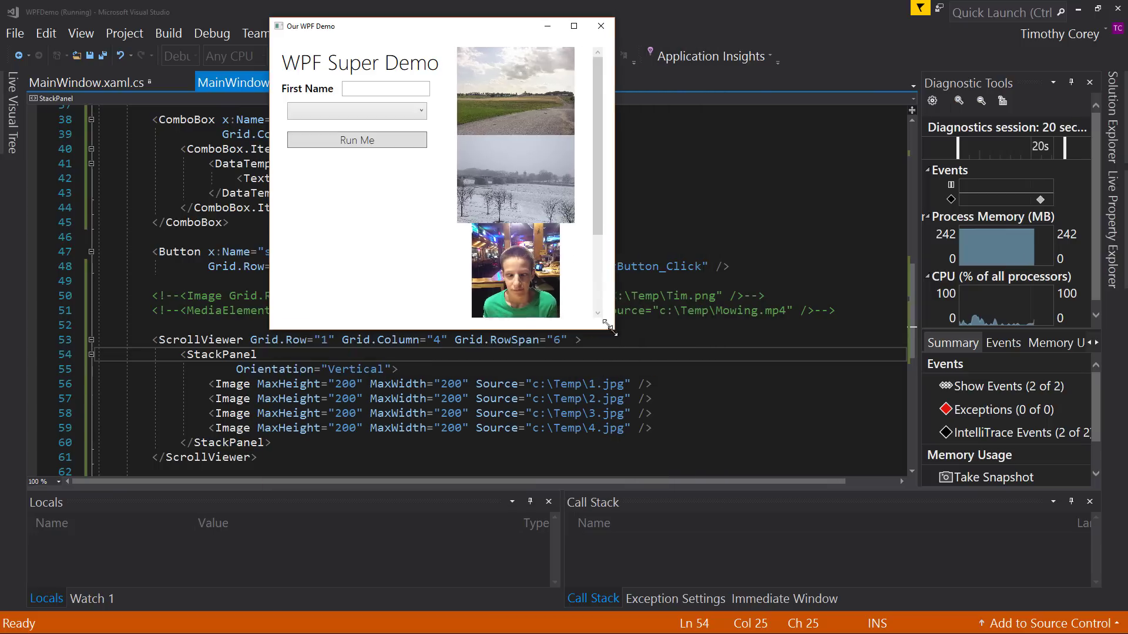
pyautogui.click(600, 25)
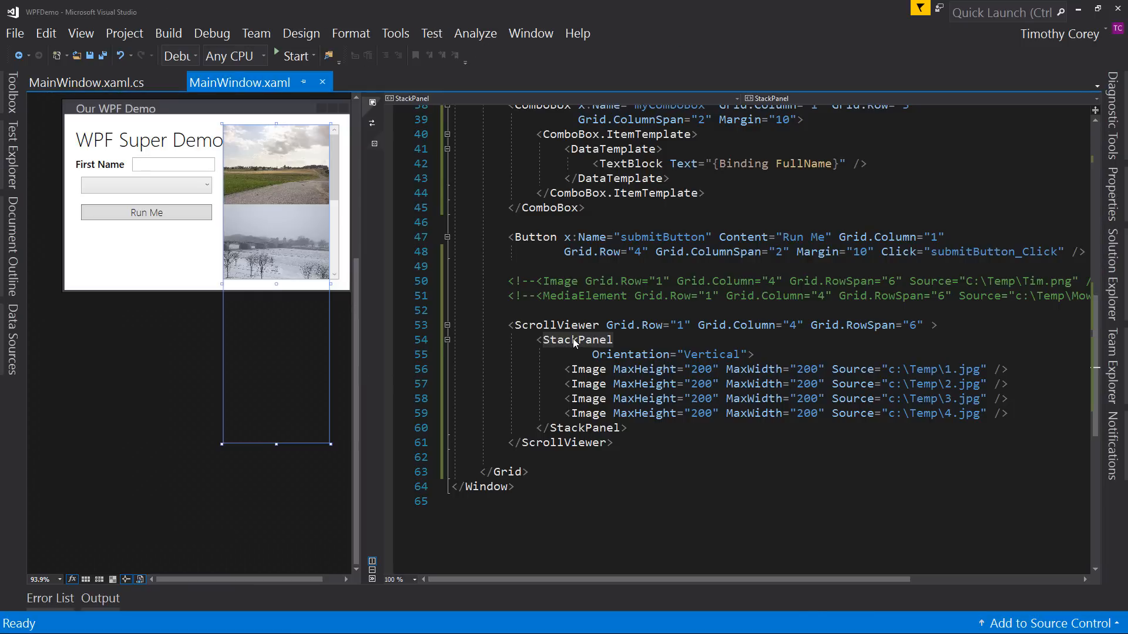
# Rename the StackPanel inside the ScrollViewer to WrapPanel and run the demo
pyautogui.moveTo(574, 344); pyautogui.dragTo(544, 344)
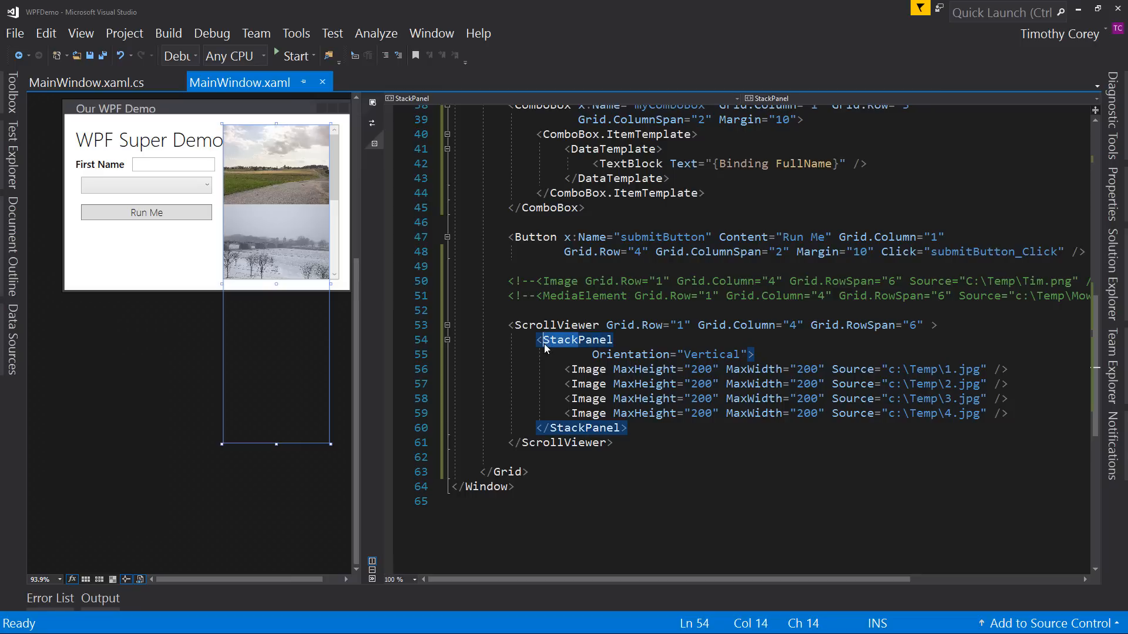
pyautogui.write('Wrap')
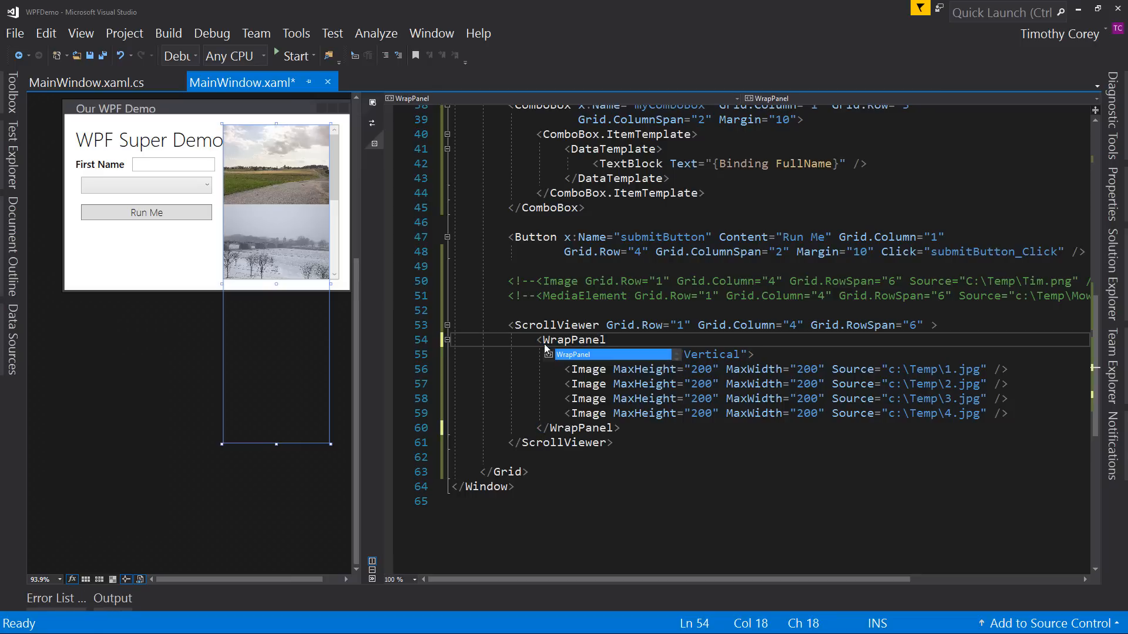
pyautogui.click(295, 56)
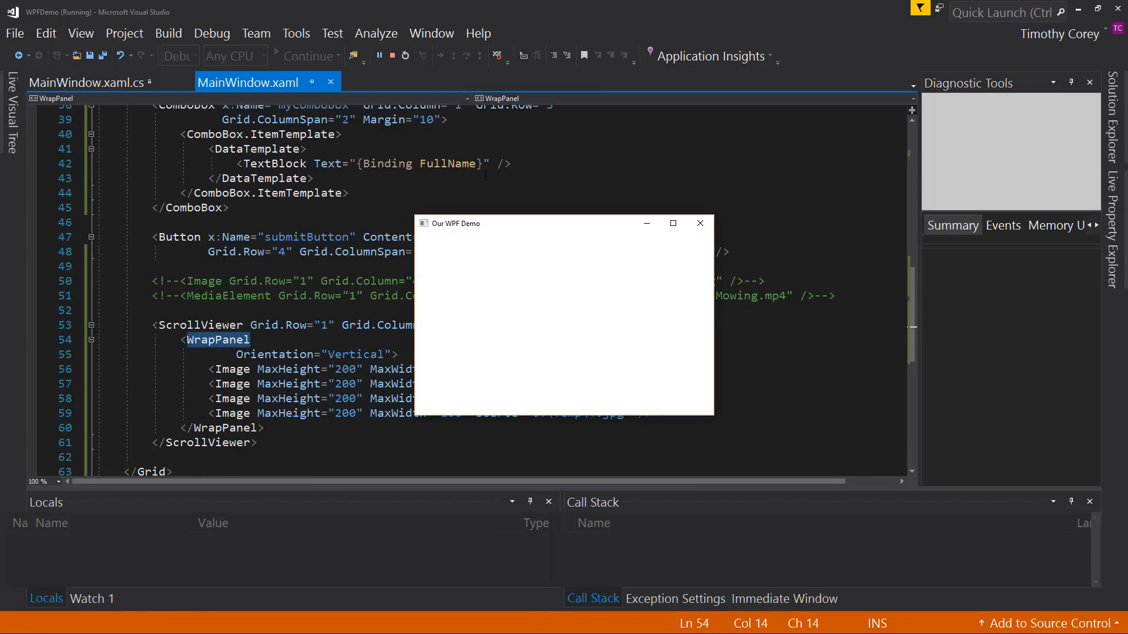
# Resize and move the demo window to watch the scrollable photo column reflow, then close it
pyautogui.moveTo(415, 264); pyautogui.dragTo(227, 265)
pyautogui.moveTo(228, 217)
pyautogui.mouseDown()
pyautogui.moveTo(390, 5)
pyautogui.moveTo(415, 1)
pyautogui.mouseUp()
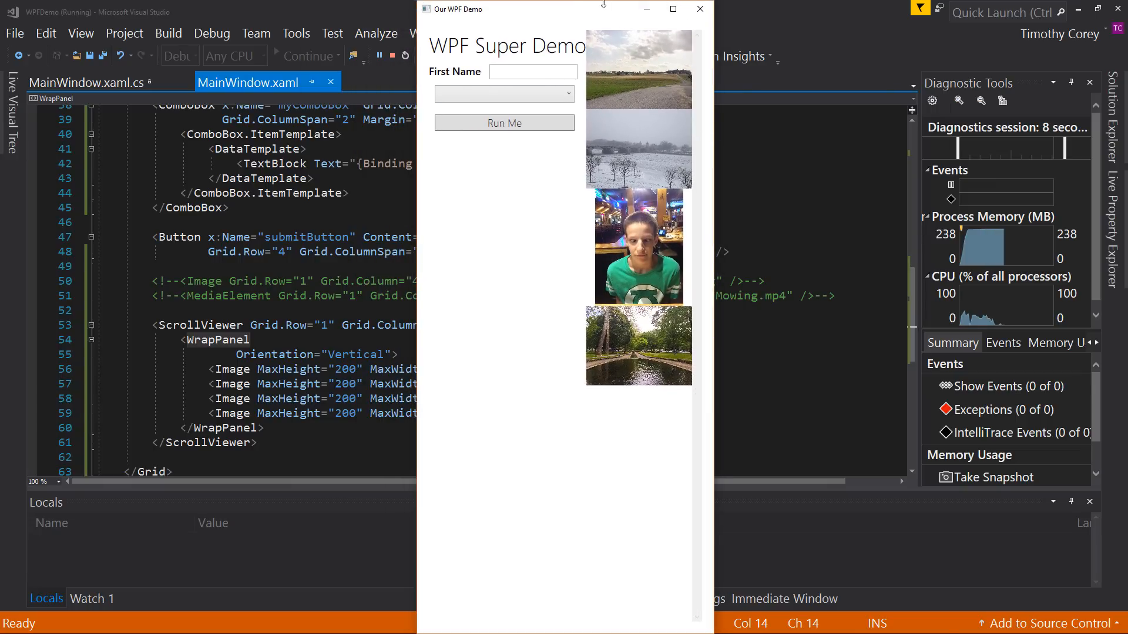
pyautogui.moveTo(604, 5); pyautogui.dragTo(589, 161)
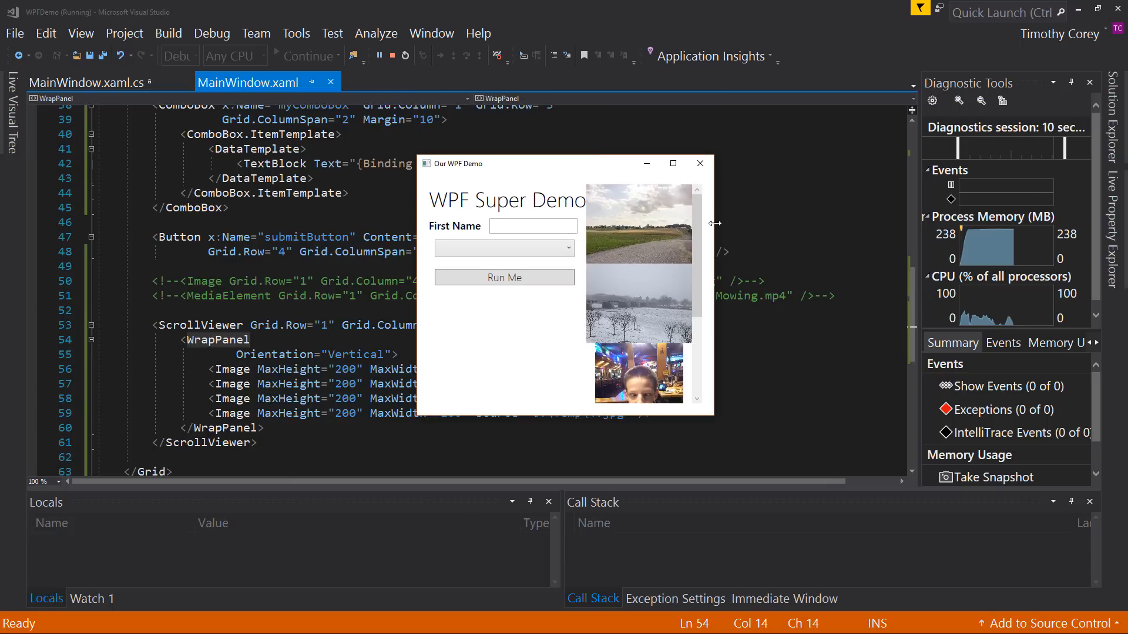
pyautogui.moveTo(713, 223); pyautogui.dragTo(1024, 247)
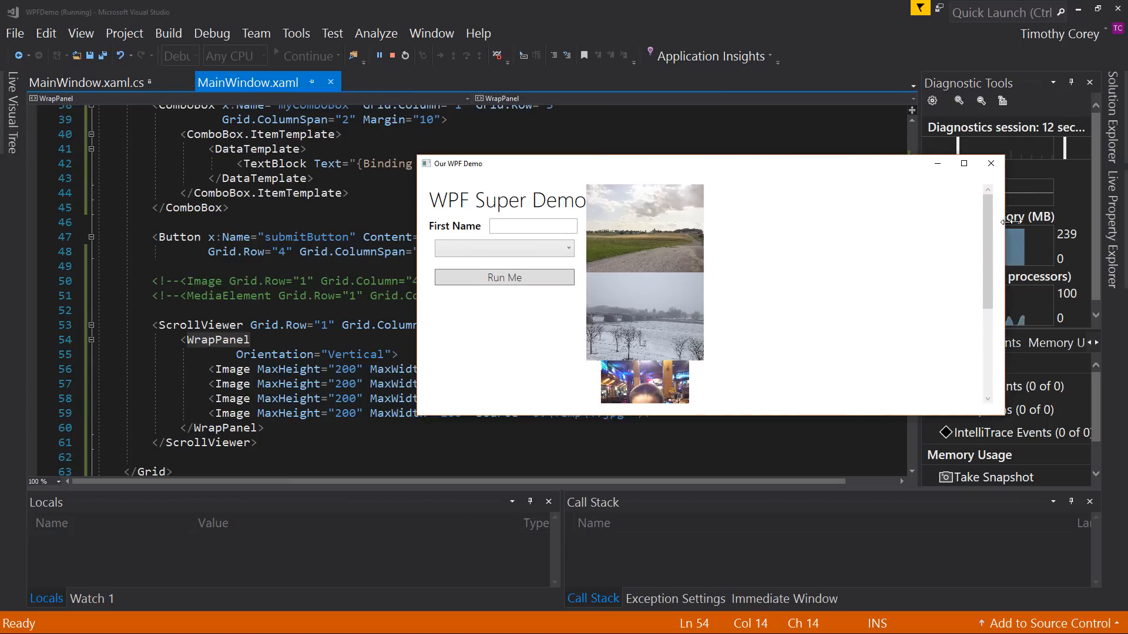
pyautogui.moveTo(699, 163); pyautogui.dragTo(494, 104)
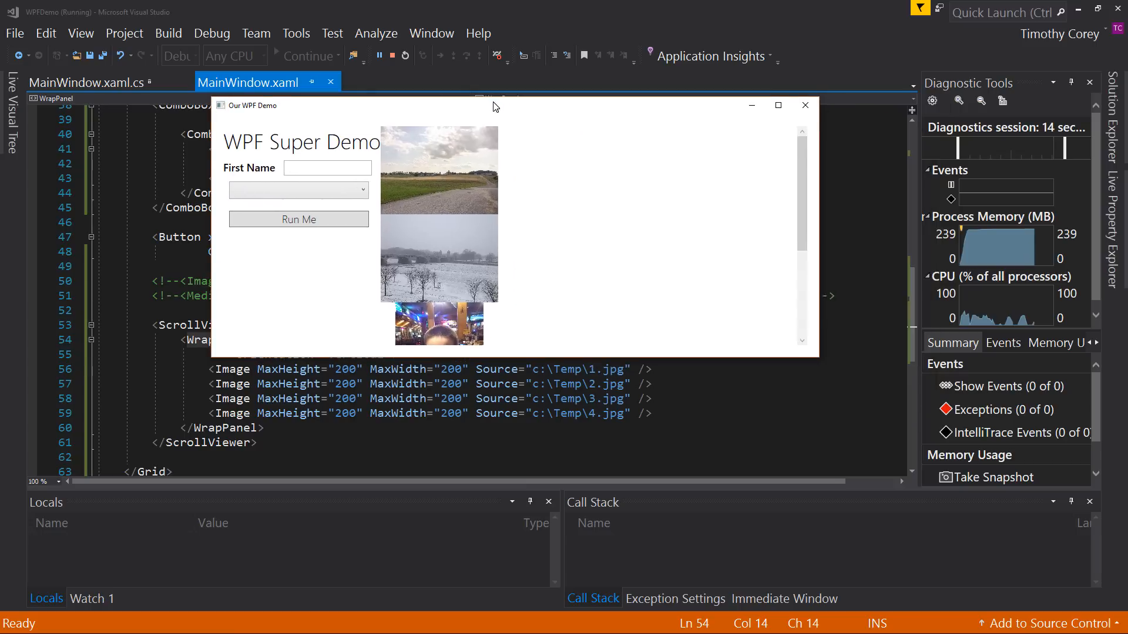
pyautogui.click(805, 104)
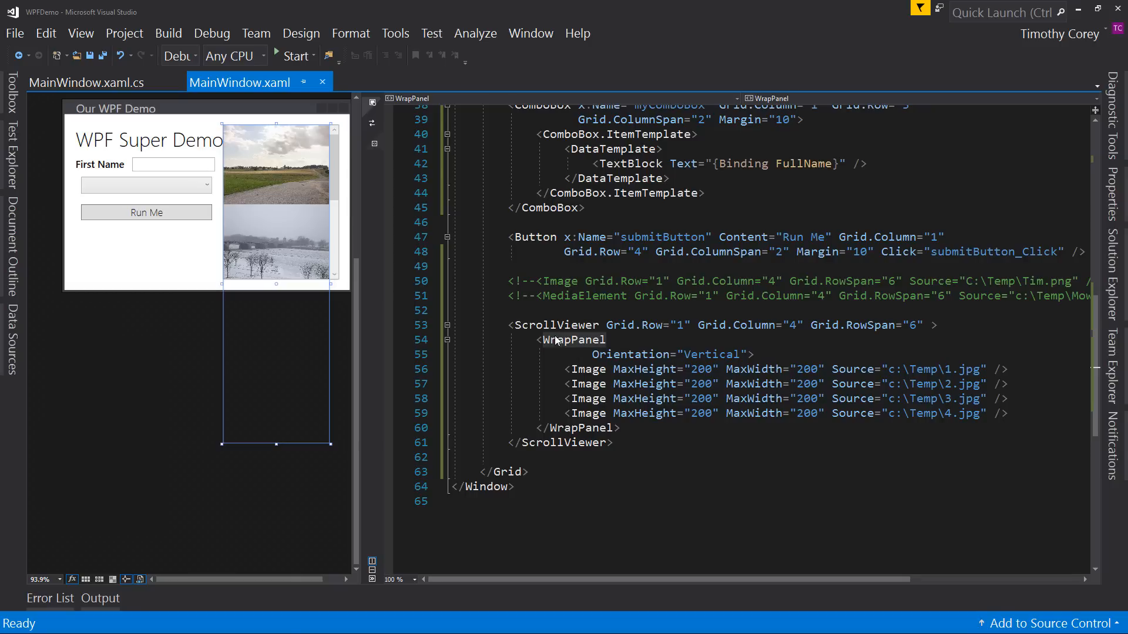
# Rename the WrapPanel tag back to StackPanel and return to empty line 52 near the ComboBox template
pyautogui.click(555, 342)
pyautogui.moveTo(568, 342); pyautogui.dragTo(544, 342)
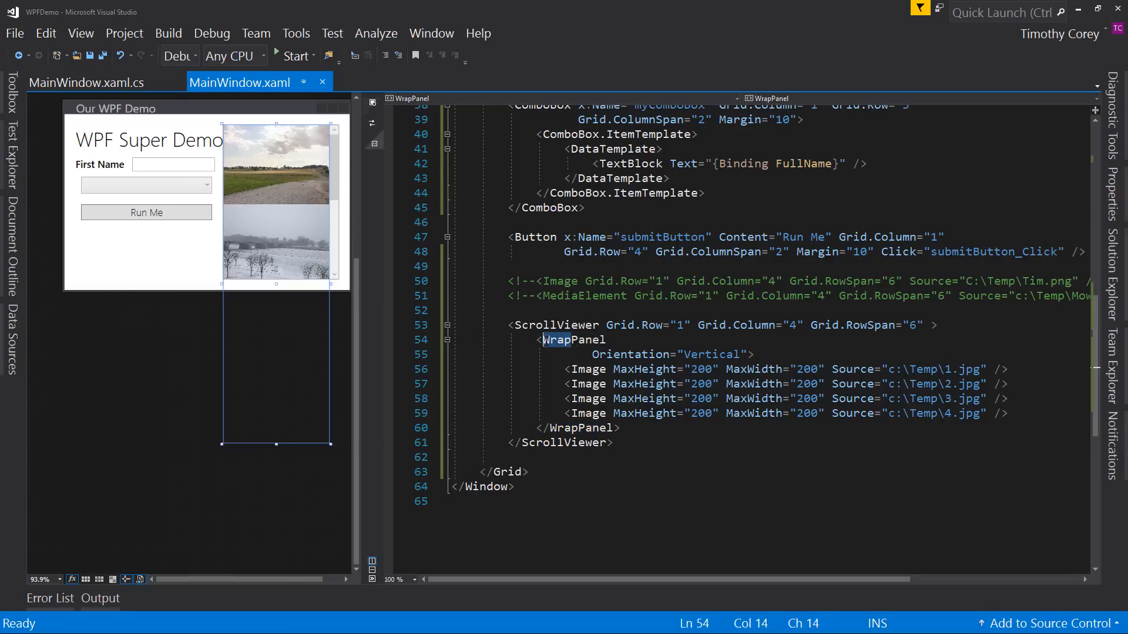
pyautogui.write('Stack')
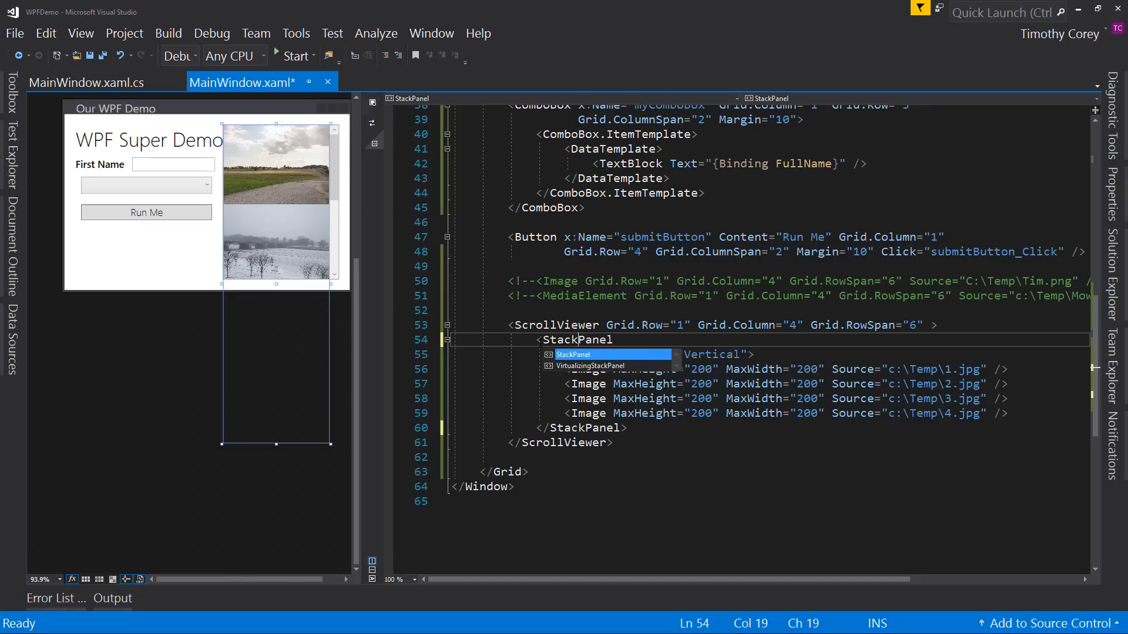
pyautogui.click(767, 311)
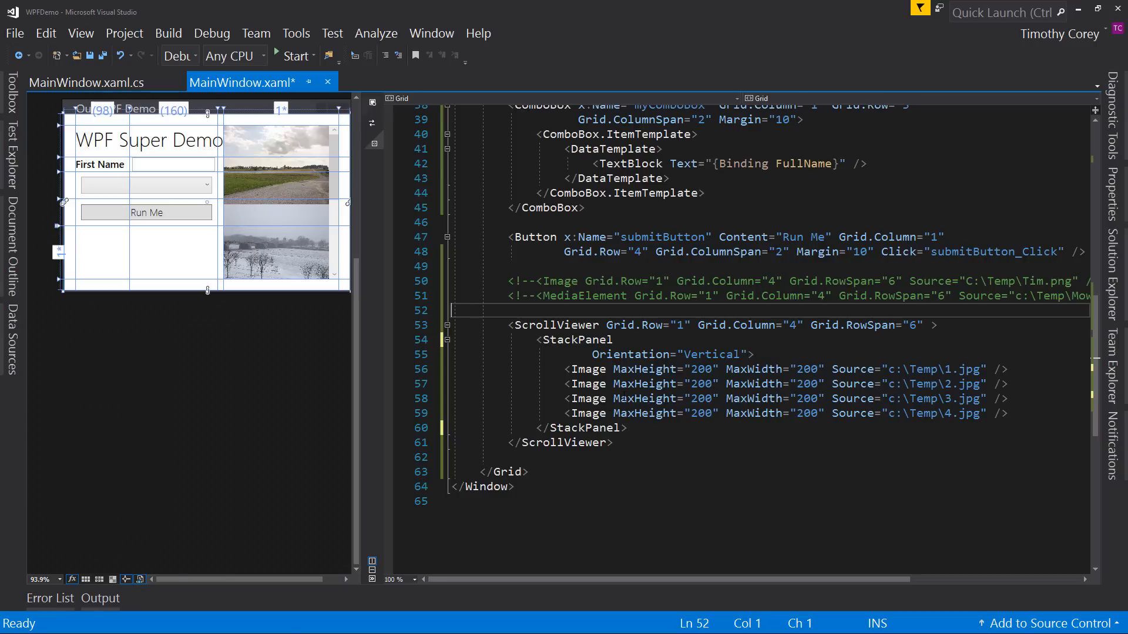
pyautogui.scroll(1, 670, 415)
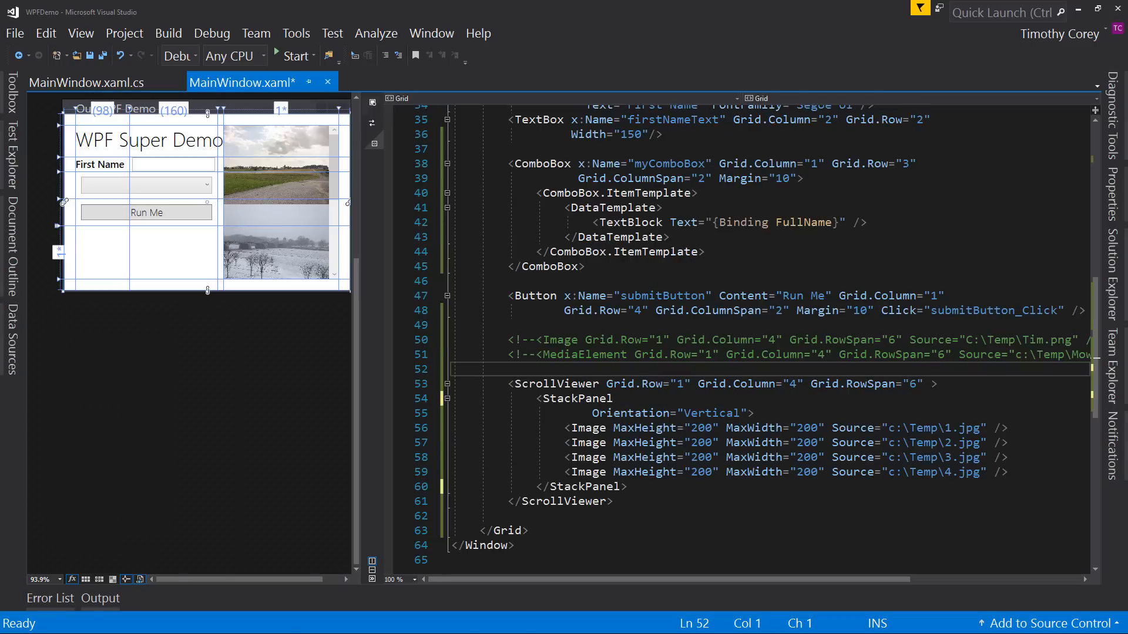
pyautogui.scroll(1, 670, 415)
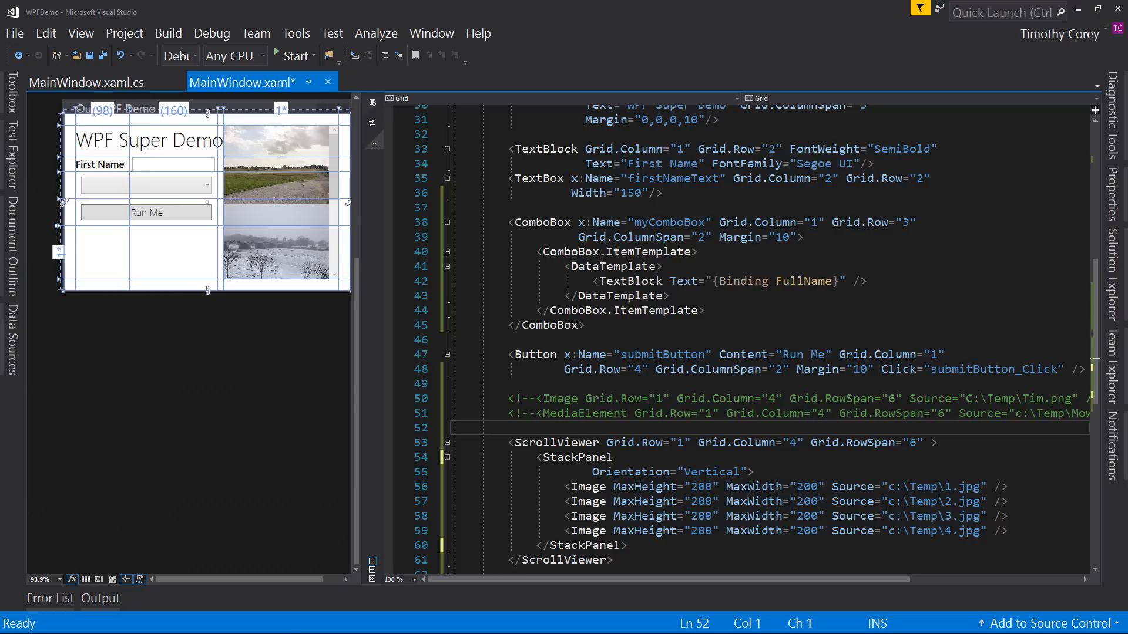
# Replace the FullName TextBlock with a horizontal StackPanel containing a FirstName TextBlock
pyautogui.click(596, 281)
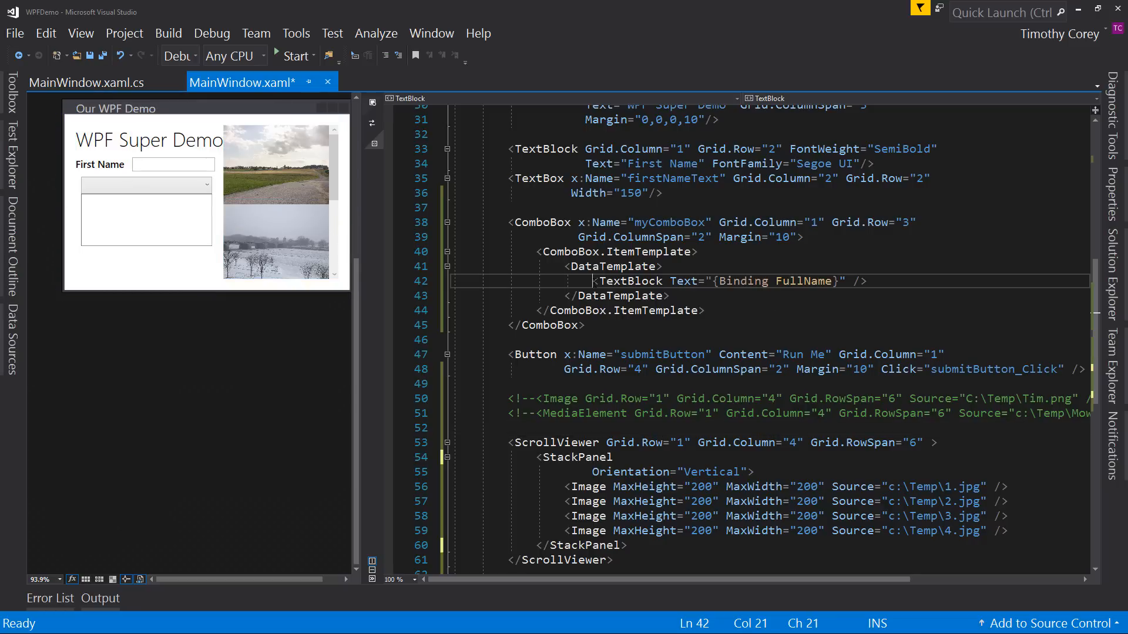
pyautogui.moveTo(776, 281); pyautogui.dragTo(804, 281)
pyautogui.write('First')
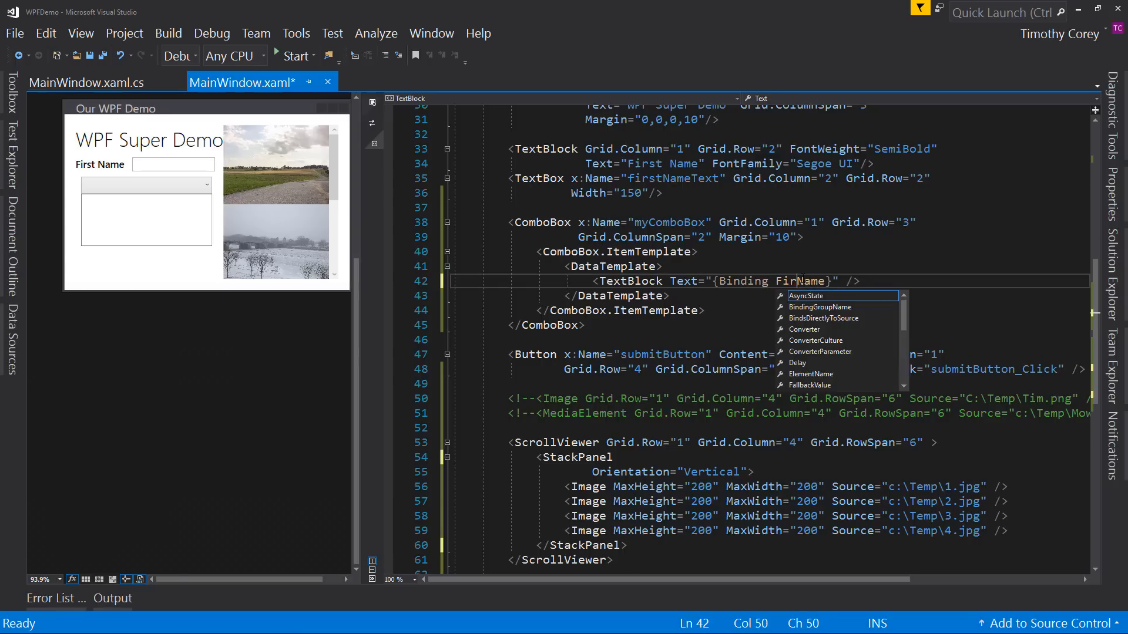
pyautogui.press('End')
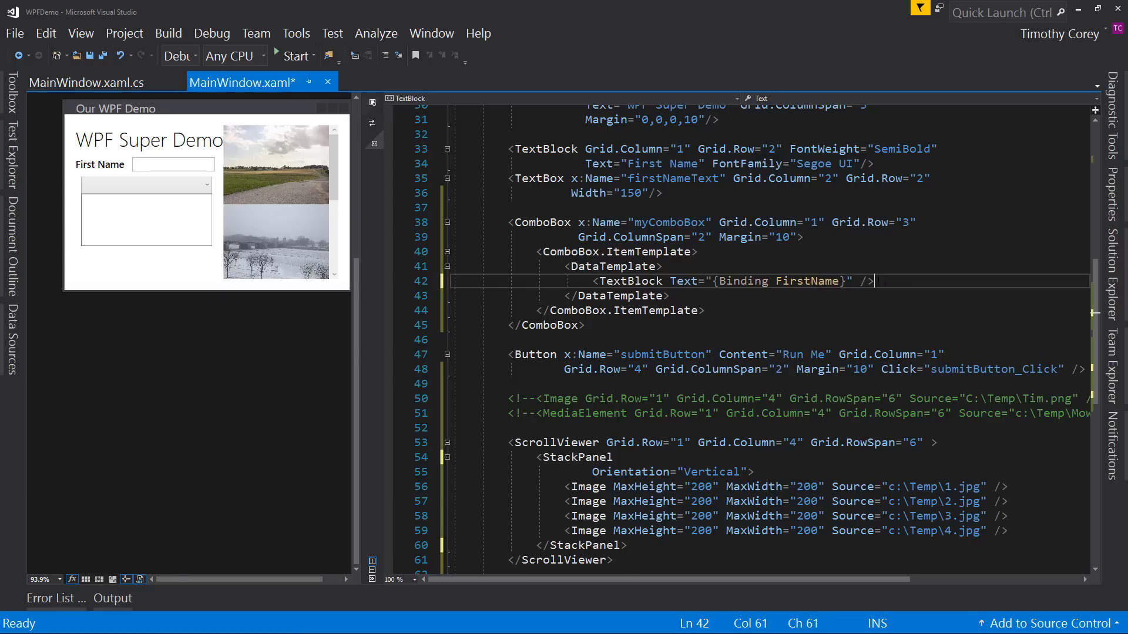
pyautogui.hotkey('shift', 'Home')
pyautogui.hotkey('ctrl', 'c')
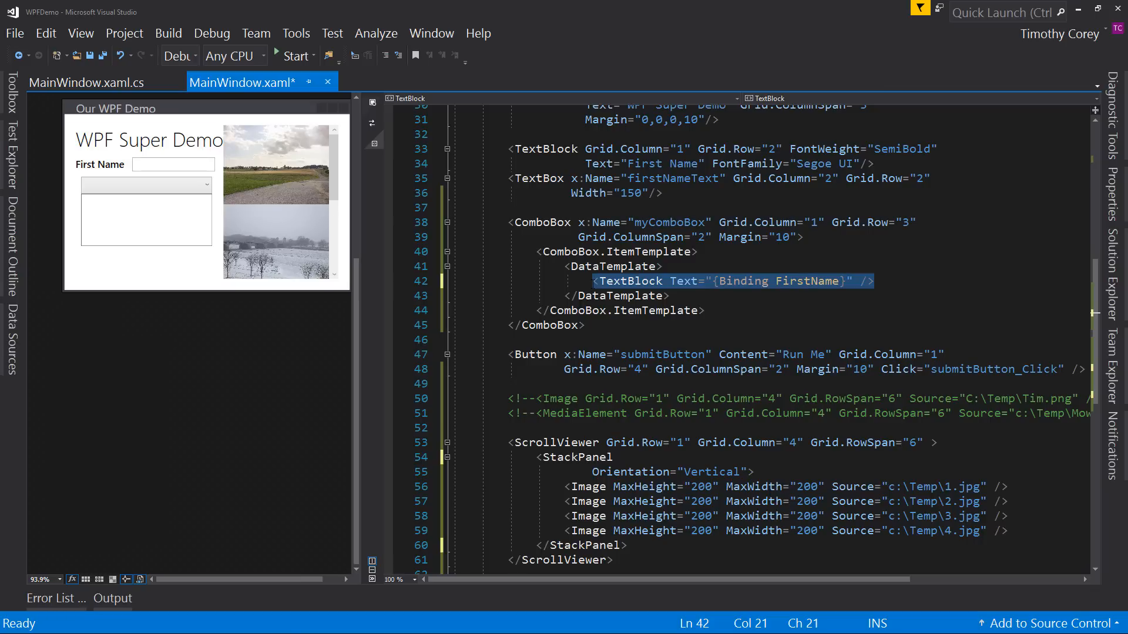
pyautogui.press('Delete')
pyautogui.write('<')
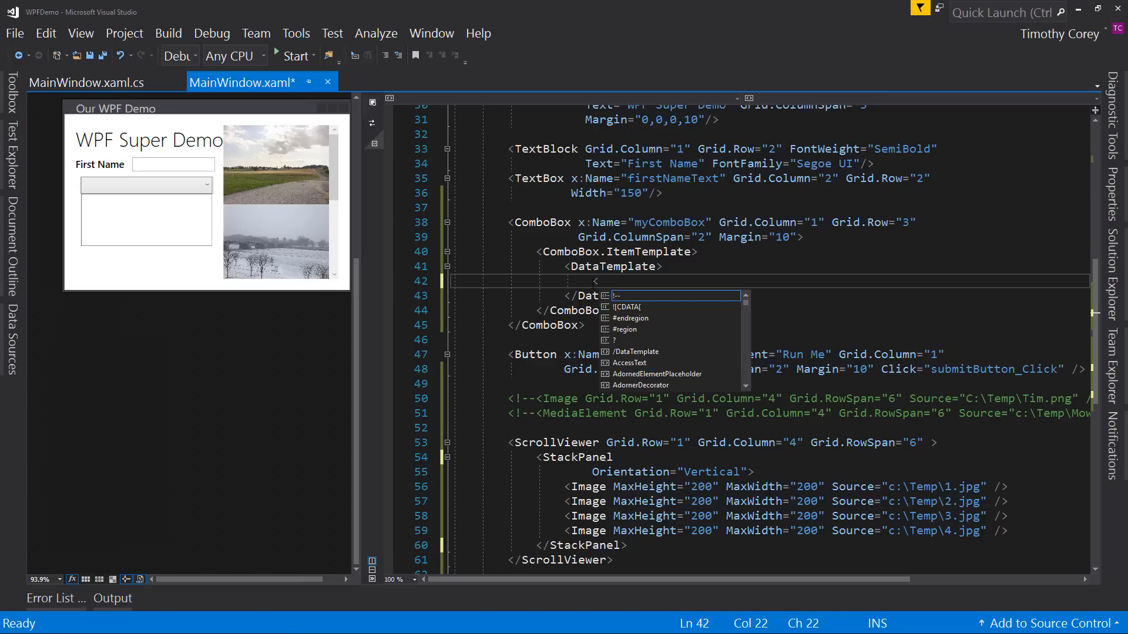
pyautogui.write('StackPanel Ori')
pyautogui.press('Tab')
pyautogui.write('H')
pyautogui.press('Tab')
pyautogui.write('>')
pyautogui.press('Return')
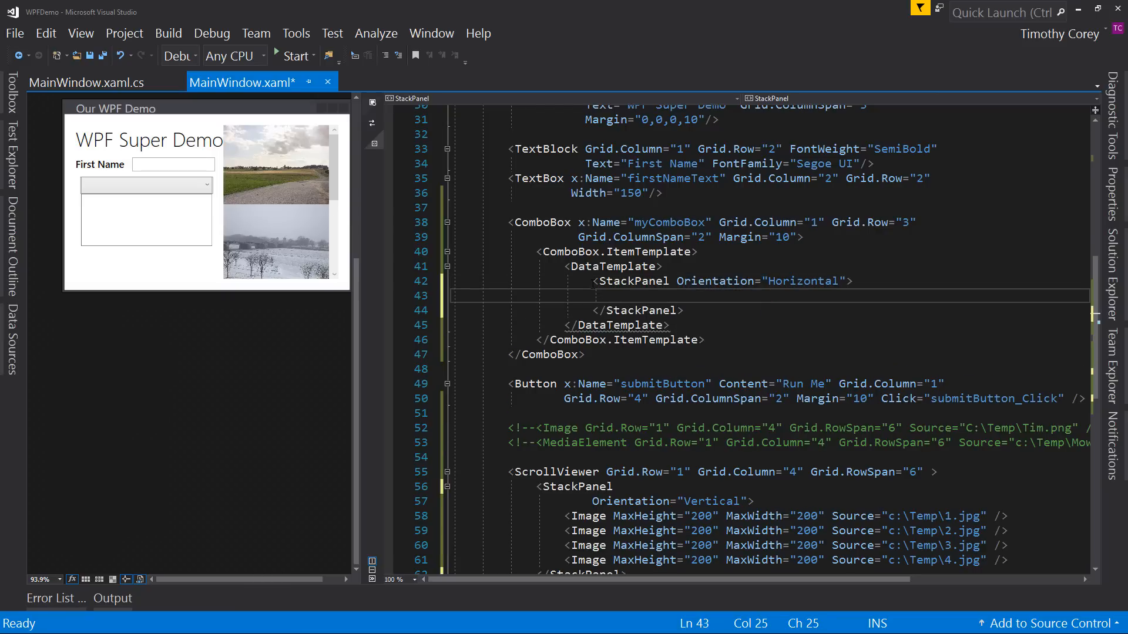
pyautogui.hotkey('ctrl', 'v')
# Duplicate the TextBlock twice and rebind the copies to a space and to LastName
pyautogui.hotkey('shift', 'Home')
pyautogui.hotkey('ctrl', 'c')
pyautogui.press('End')
pyautogui.press('Return')
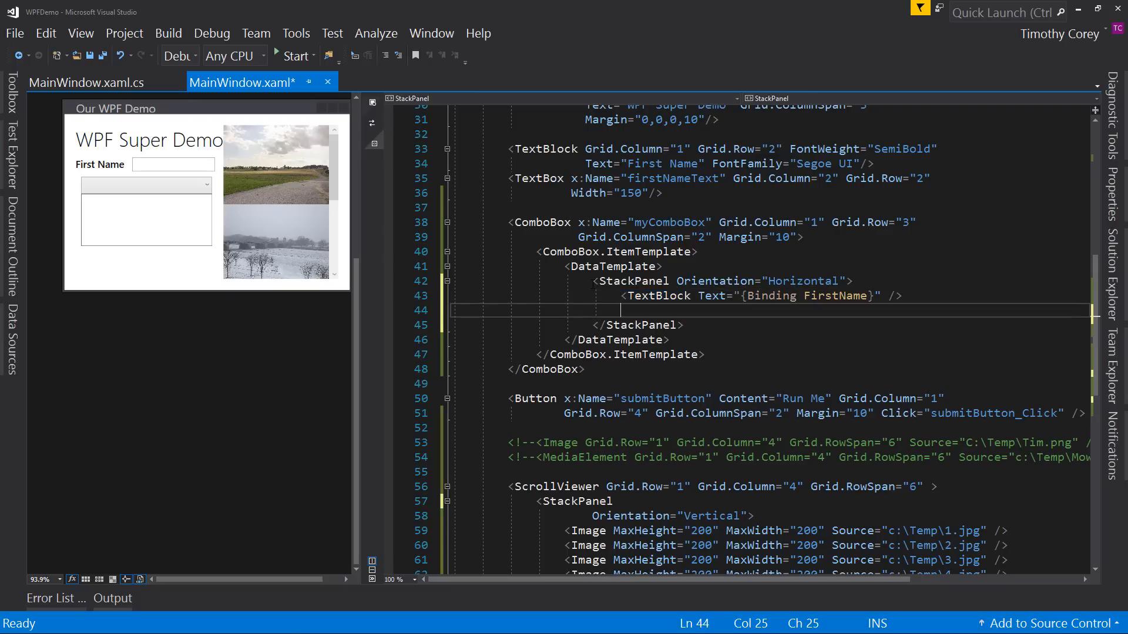
pyautogui.hotkey('ctrl', 'v')
pyautogui.press('Down')
pyautogui.hotkey('ctrl', 'v')
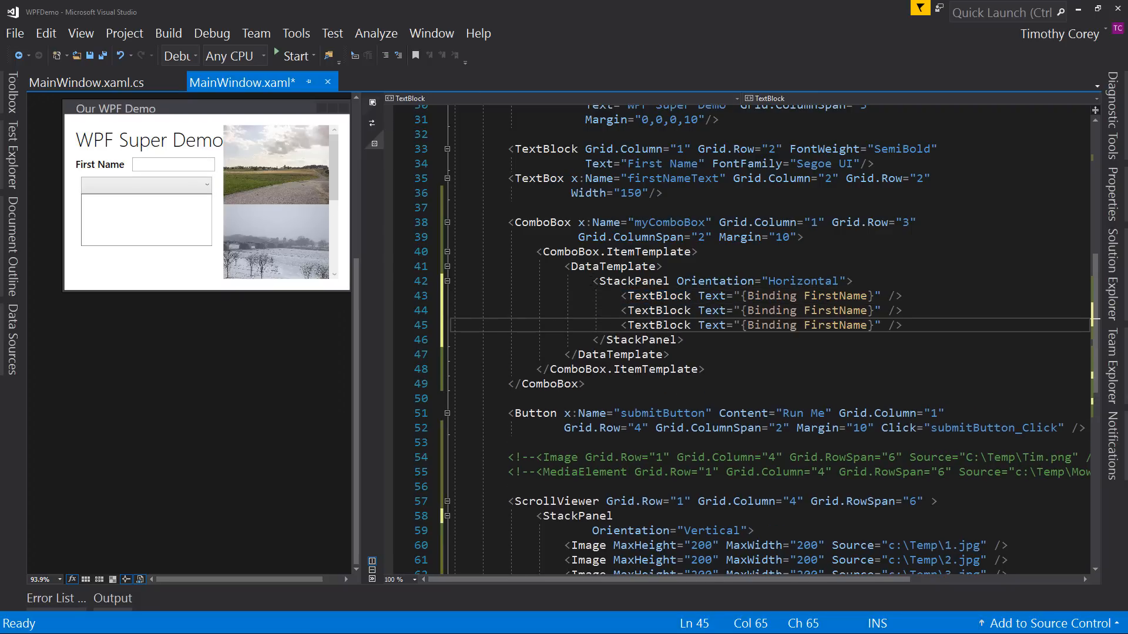
pyautogui.press('Up')
pyautogui.press('Left')
pyautogui.press('Left')
pyautogui.press('Left')
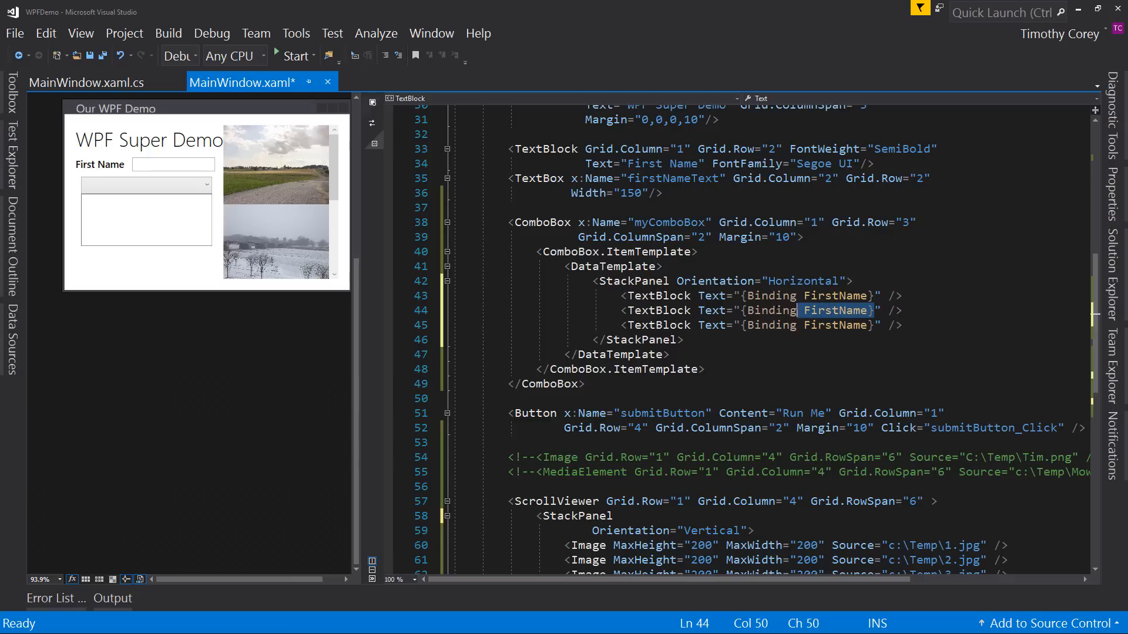
pyautogui.hotkey('ctrl', 'shift', 'Left')
pyautogui.hotkey('ctrl', 'shift', 'Left')
pyautogui.hotkey('shift', 'Left')
pyautogui.hotkey('shift', 'Left')
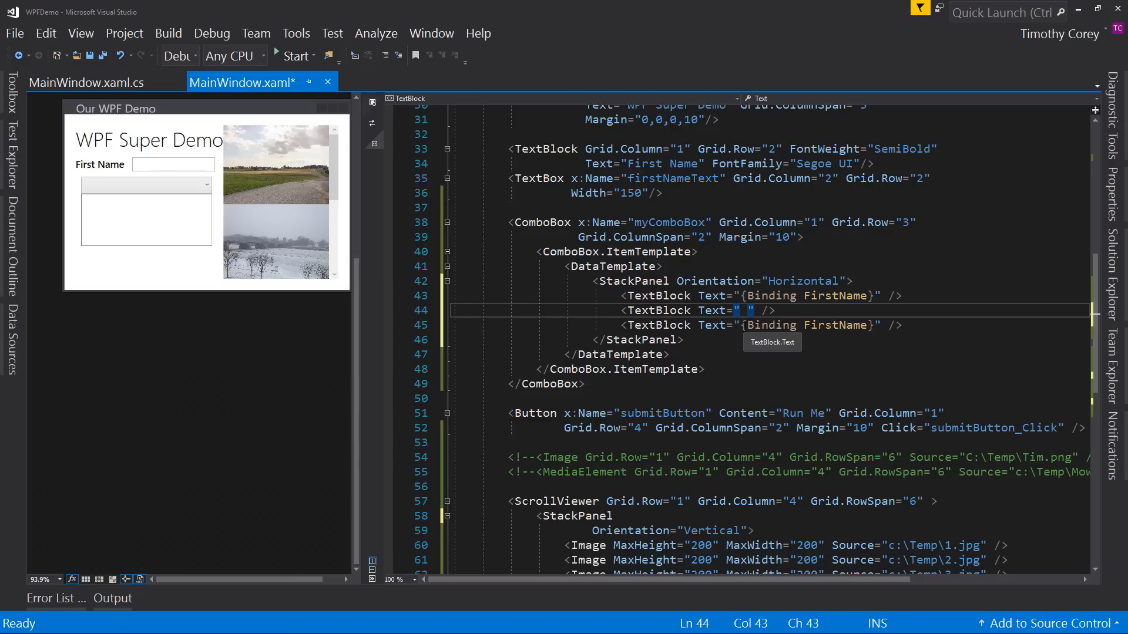
pyautogui.click(805, 325)
pyautogui.hotkey('shift', 'Right')
pyautogui.hotkey('shift', 'Right')
pyautogui.hotkey('shift', 'Right')
pyautogui.write('La')
pyautogui.click(912, 297)
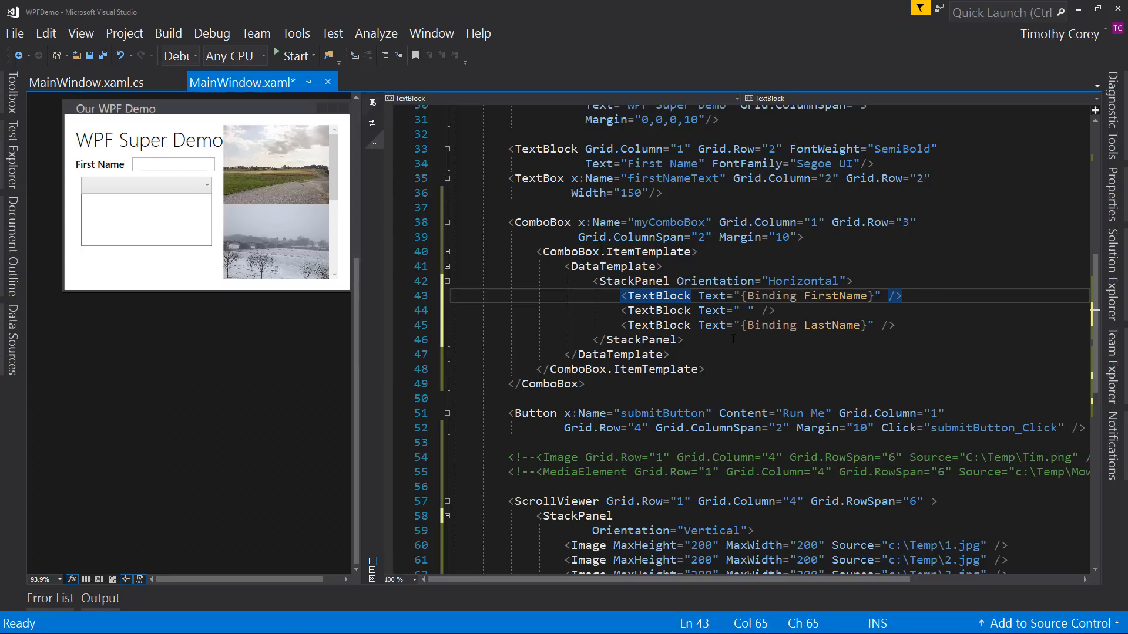
# Review the Horizontal orientation and the FirstName/LastName bindings, then run the demo
pyautogui.doubleClick(806, 281)
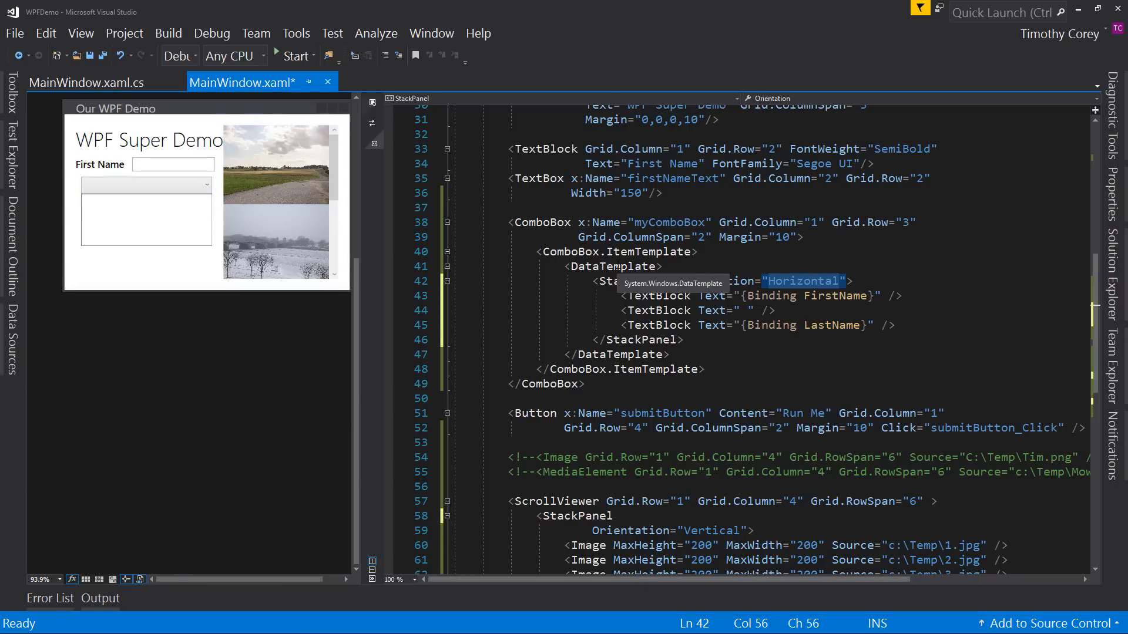
pyautogui.click(844, 266)
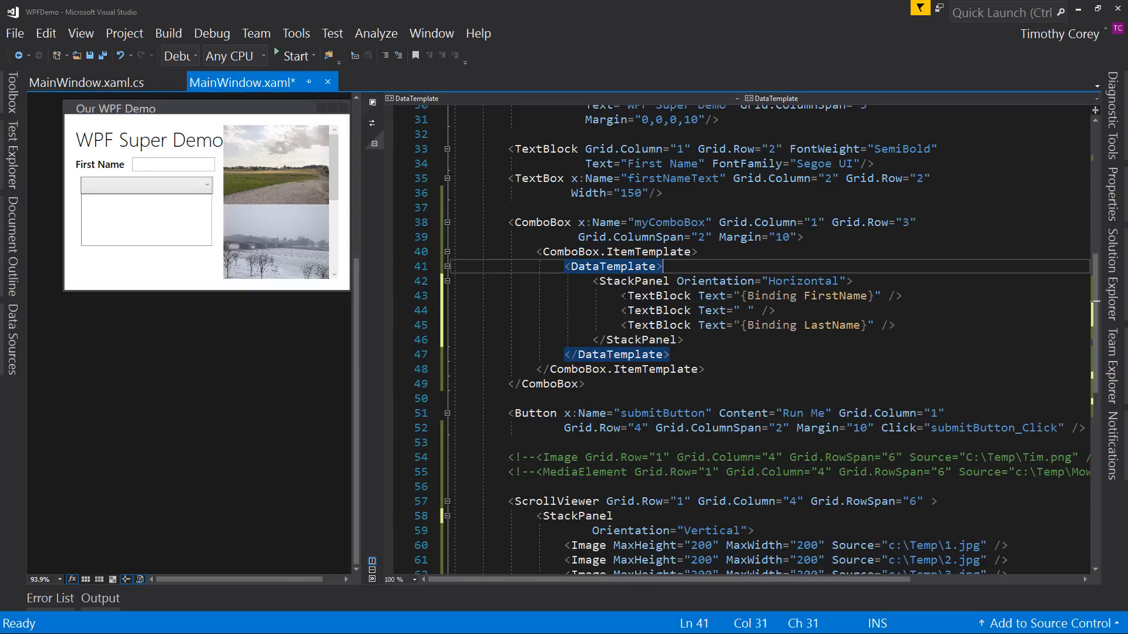
pyautogui.moveTo(627, 295); pyautogui.dragTo(895, 326)
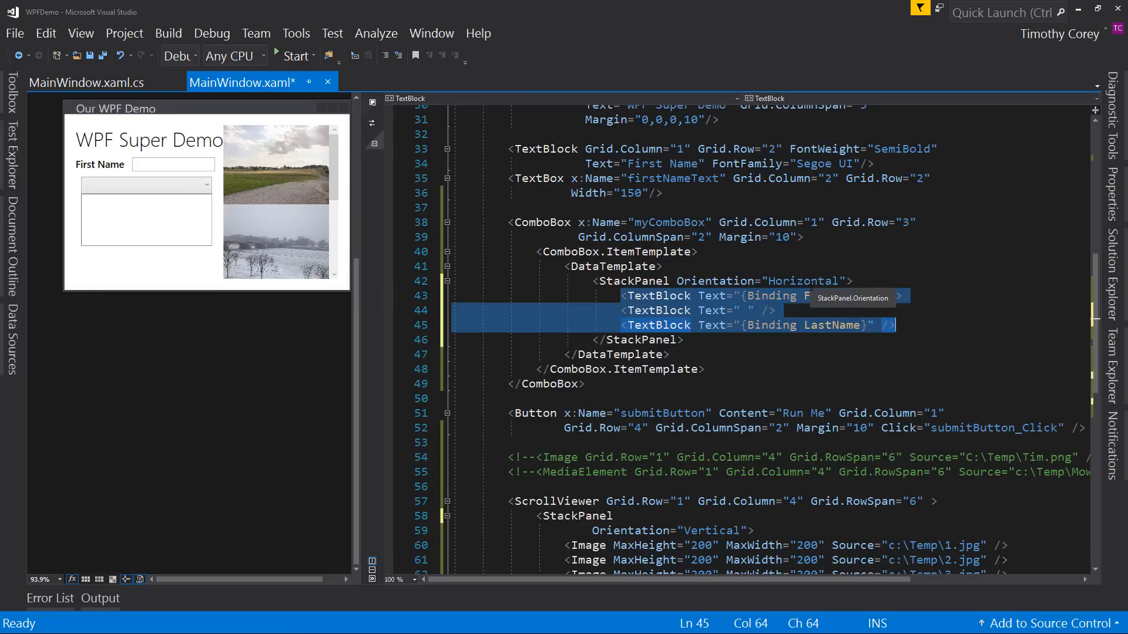
pyautogui.click(882, 269)
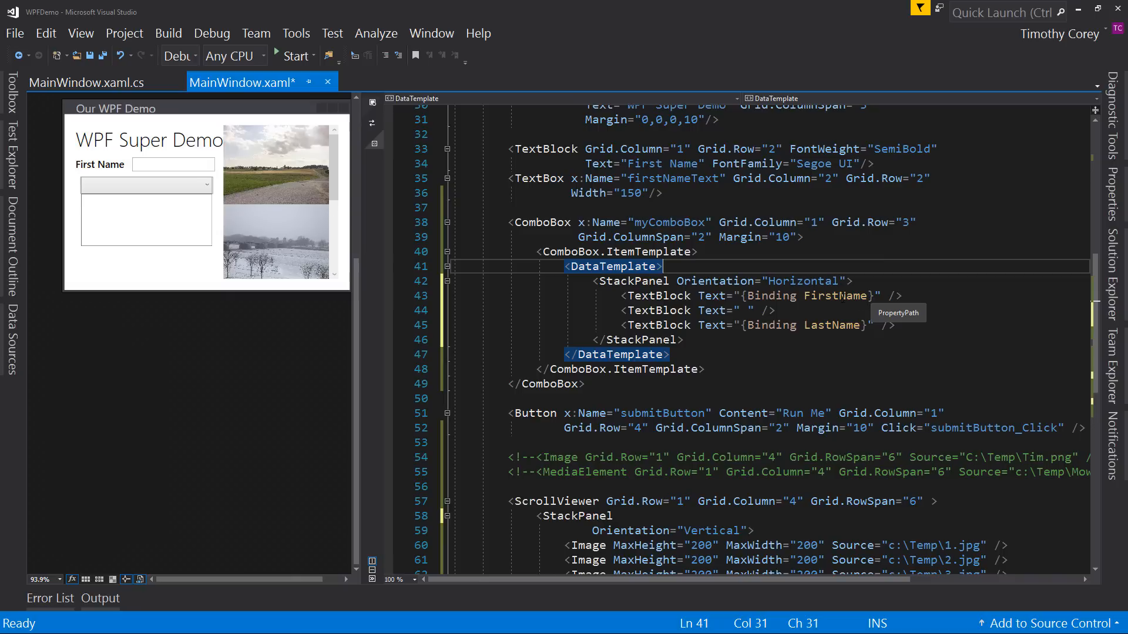
pyautogui.doubleClick(834, 297)
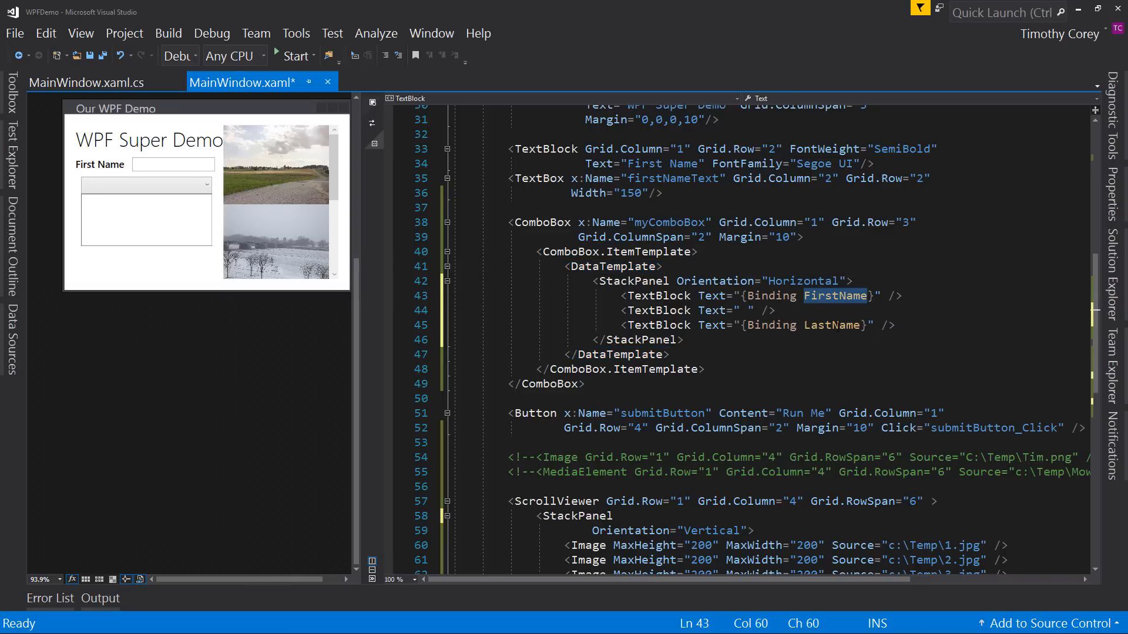
pyautogui.doubleClick(835, 325)
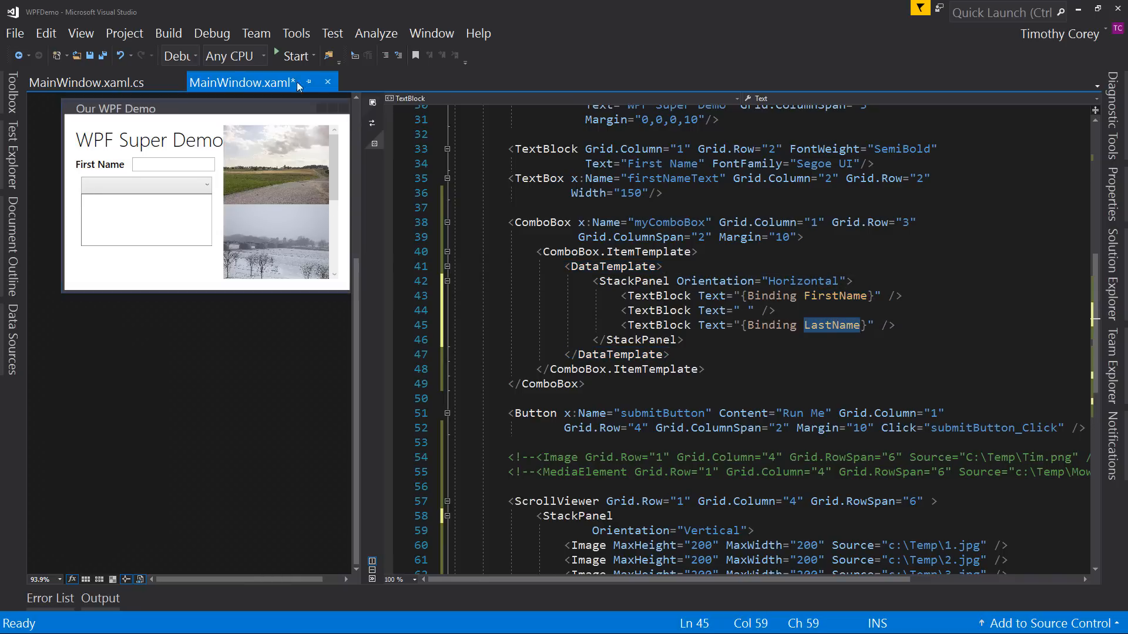
pyautogui.click(295, 55)
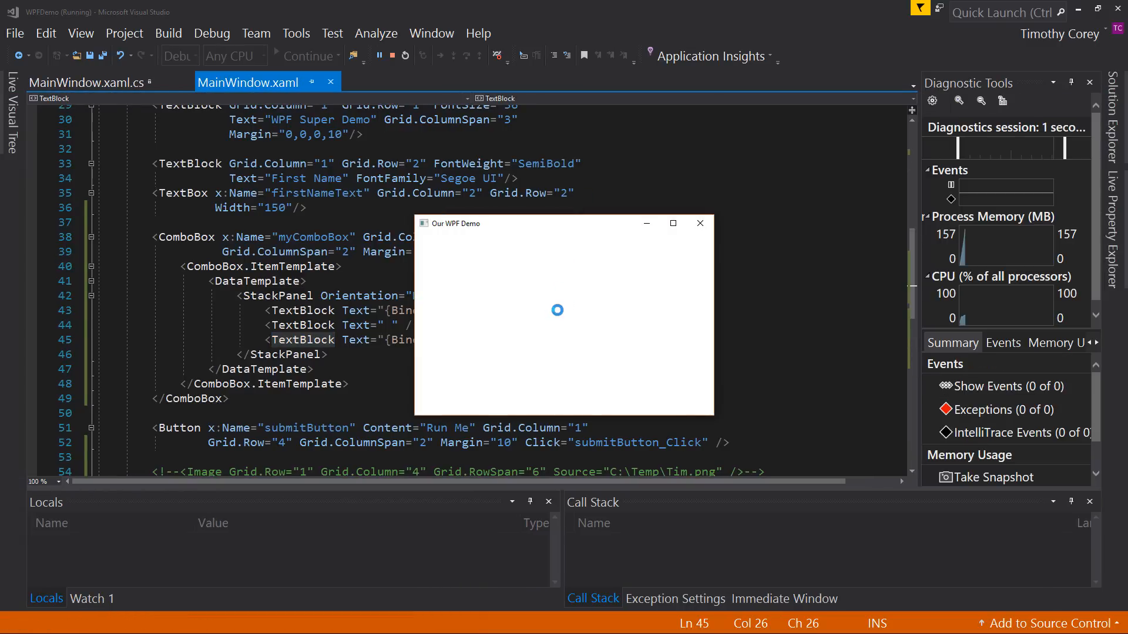
# Expand the combo box to confirm it lists Tim Corey, Joe Smith and Sue Storm, then collapse it
pyautogui.click(567, 311)
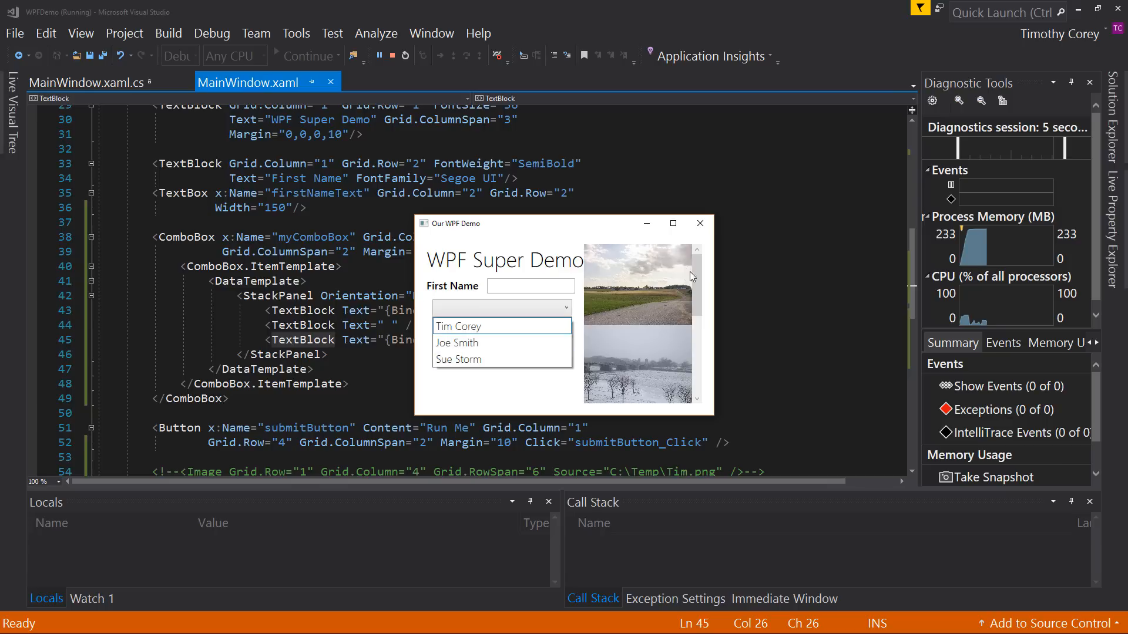
pyautogui.click(698, 224)
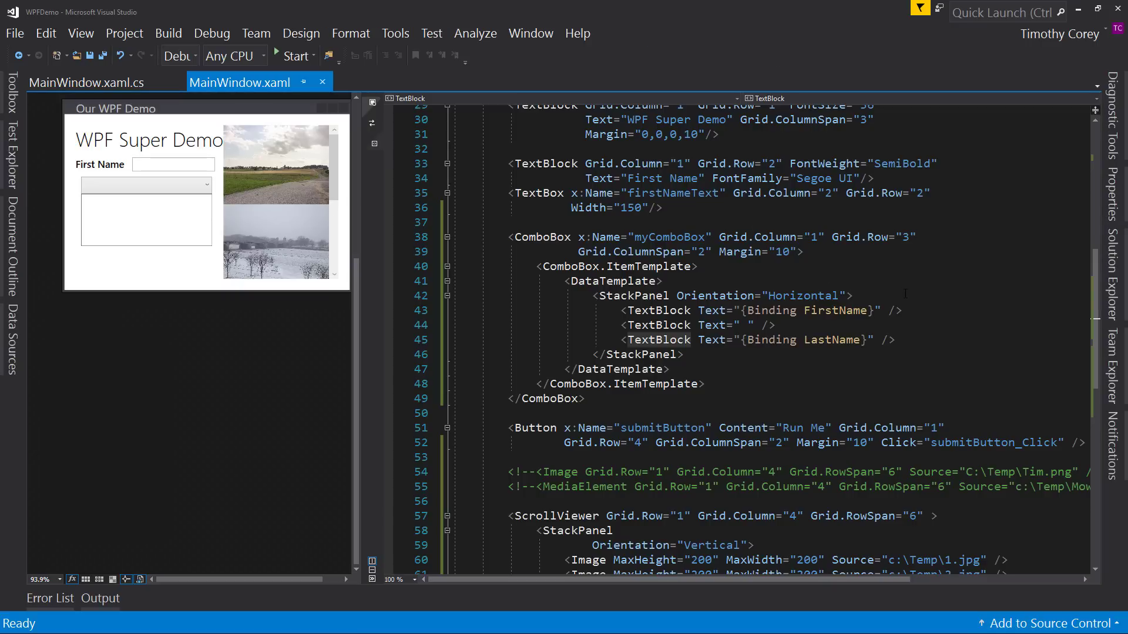
# Add an Image element with Source c:\Temp\Tim.png ahead of the name TextBlocks and run the demo
pyautogui.click(906, 294)
pyautogui.press('Return')
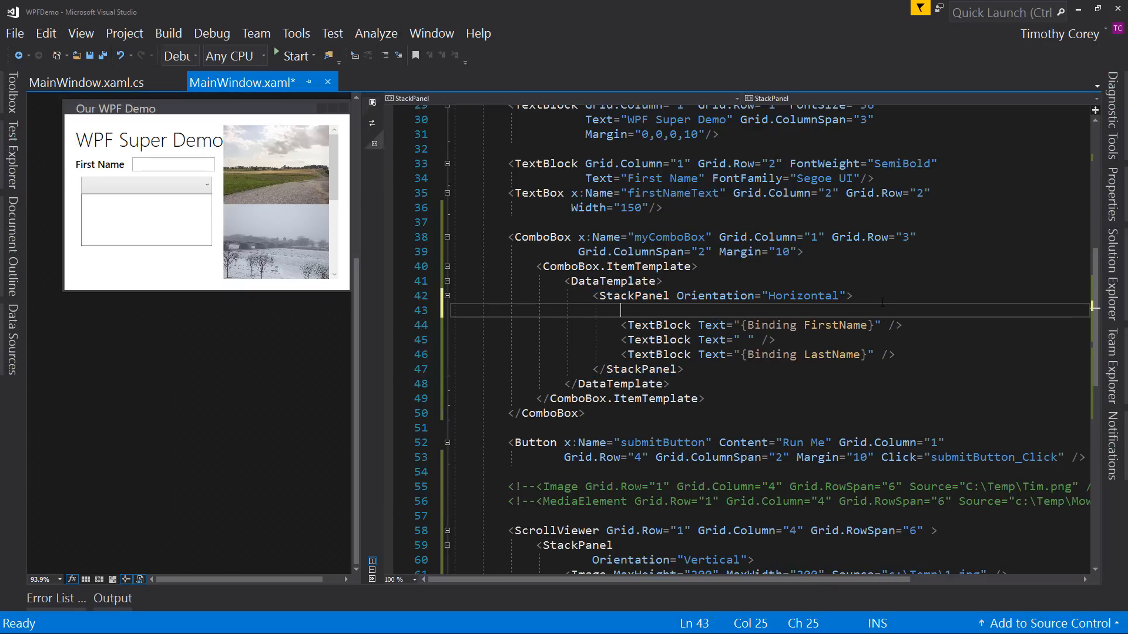
pyautogui.write('<Ima')
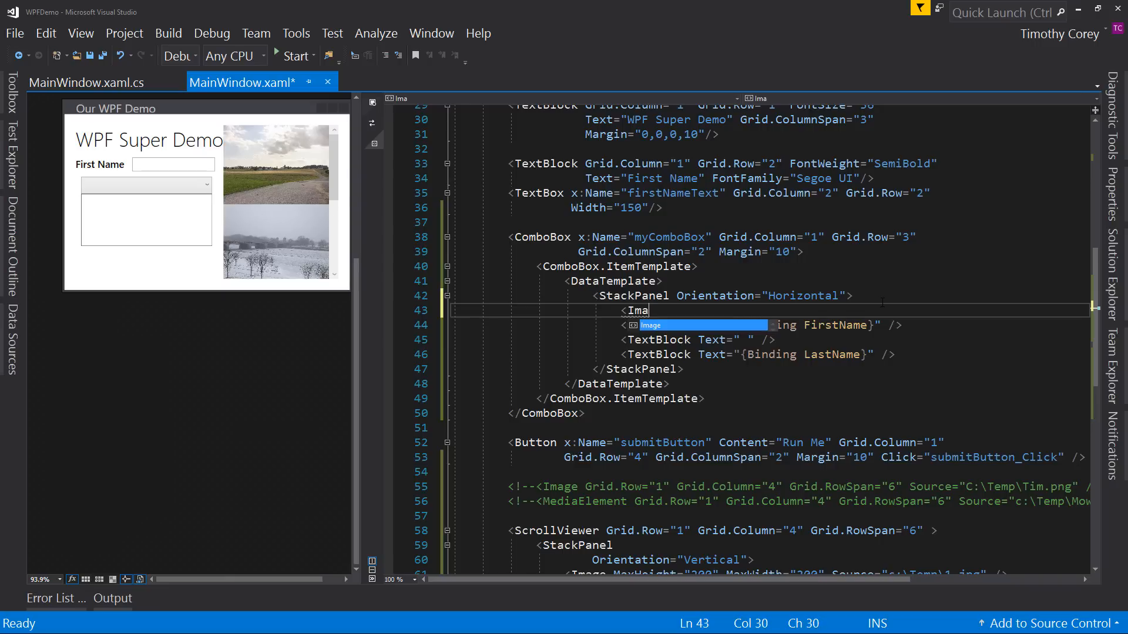
pyautogui.write('ge Source="')
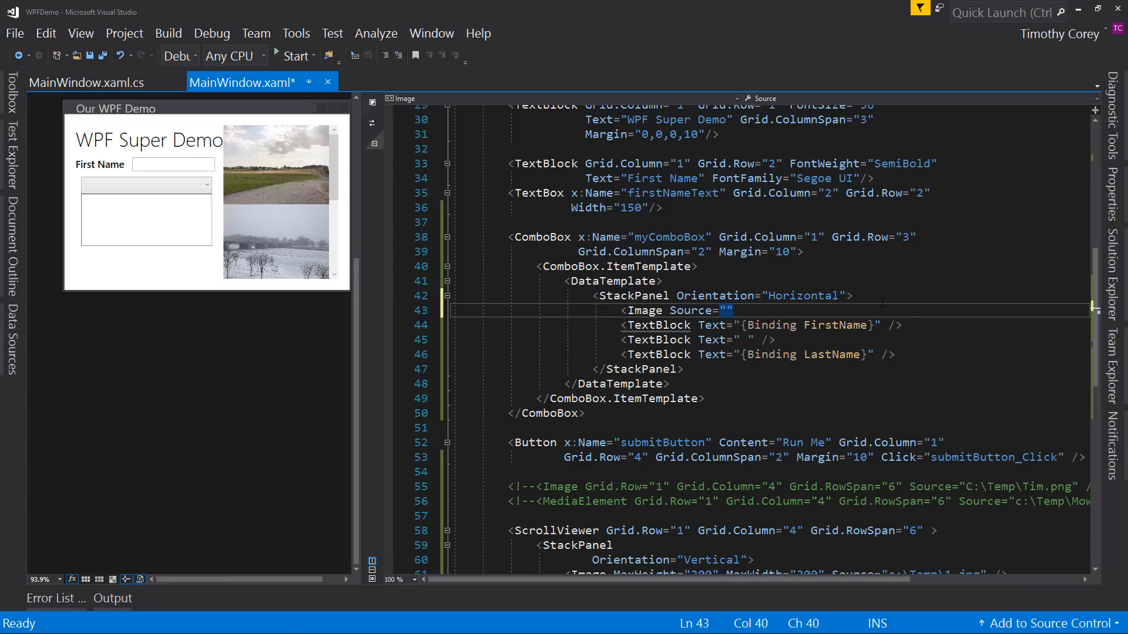
pyautogui.write('c:\\Temp\\')
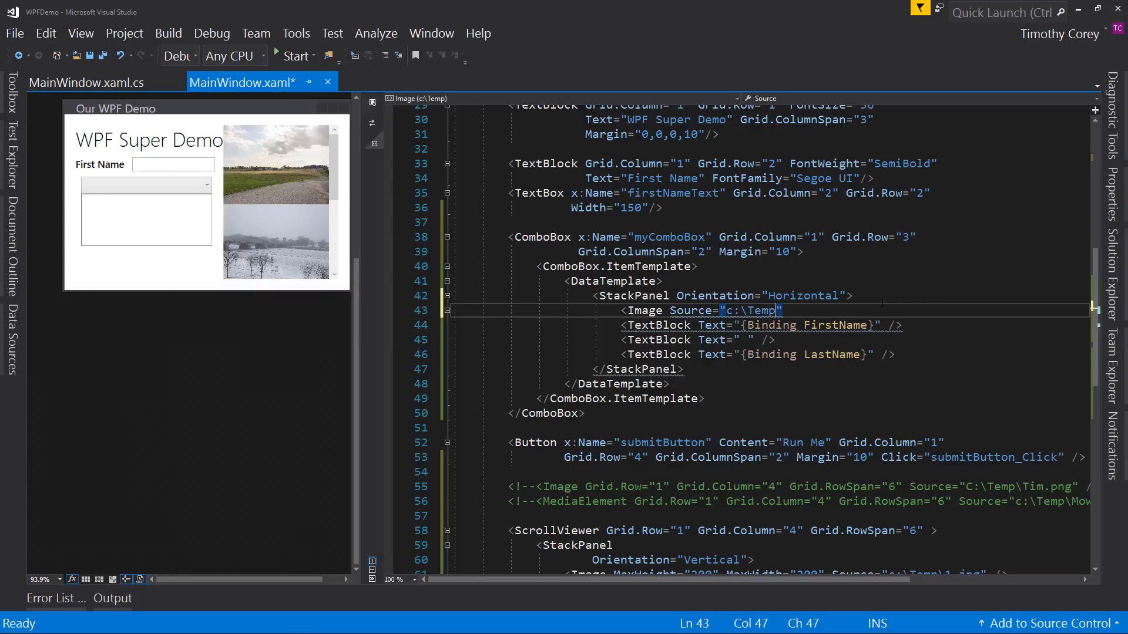
pyautogui.write('Tim.png" ')
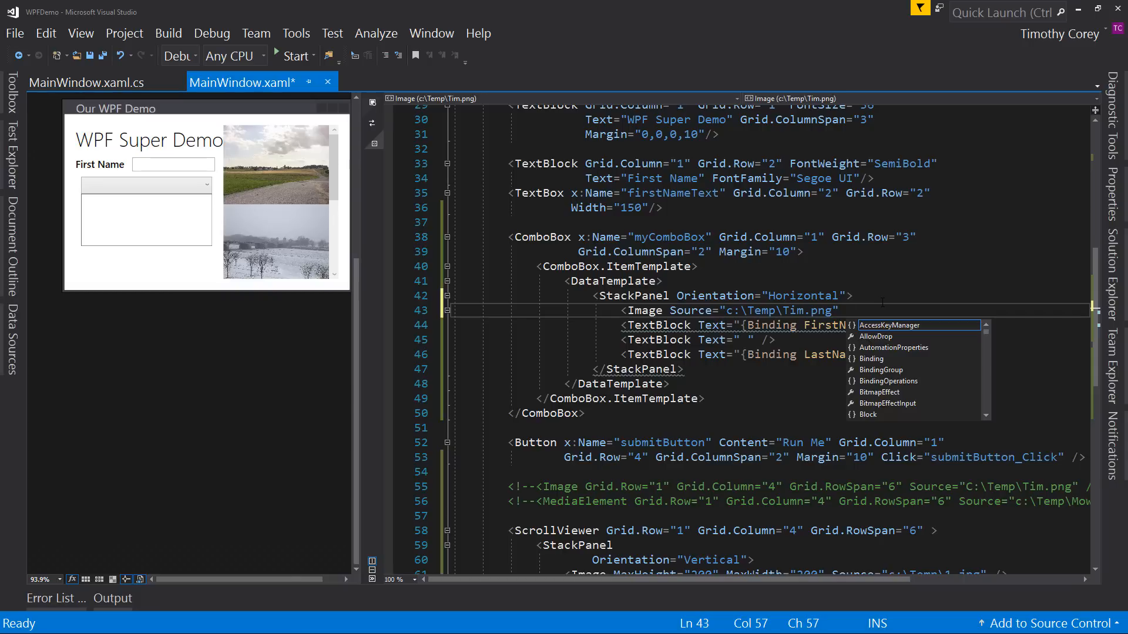
pyautogui.write('/>')
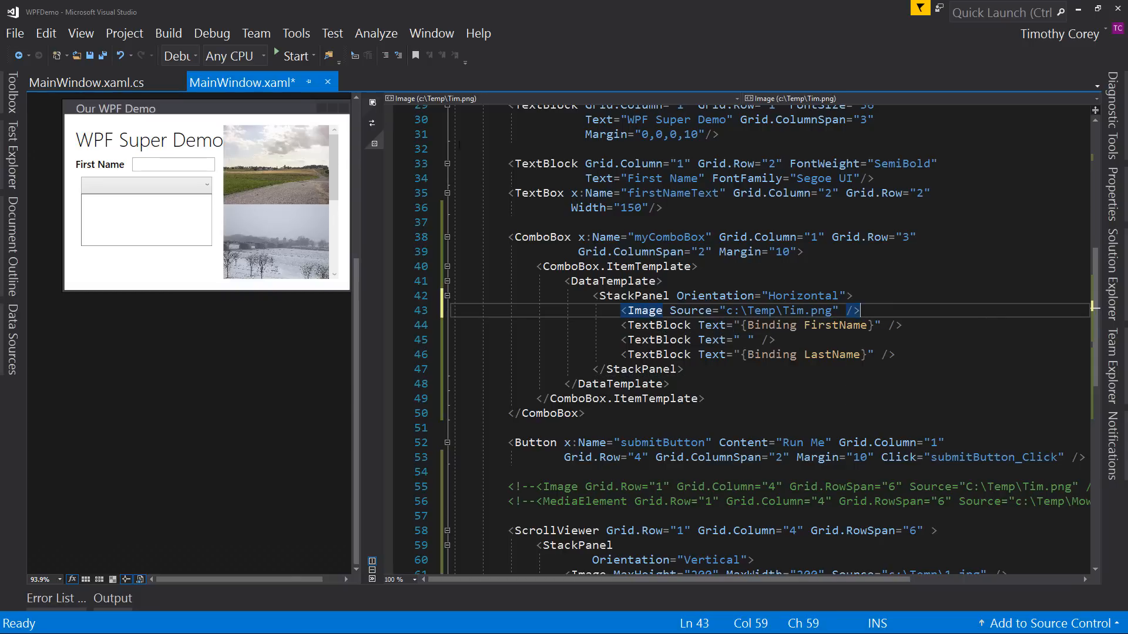
pyautogui.click(296, 56)
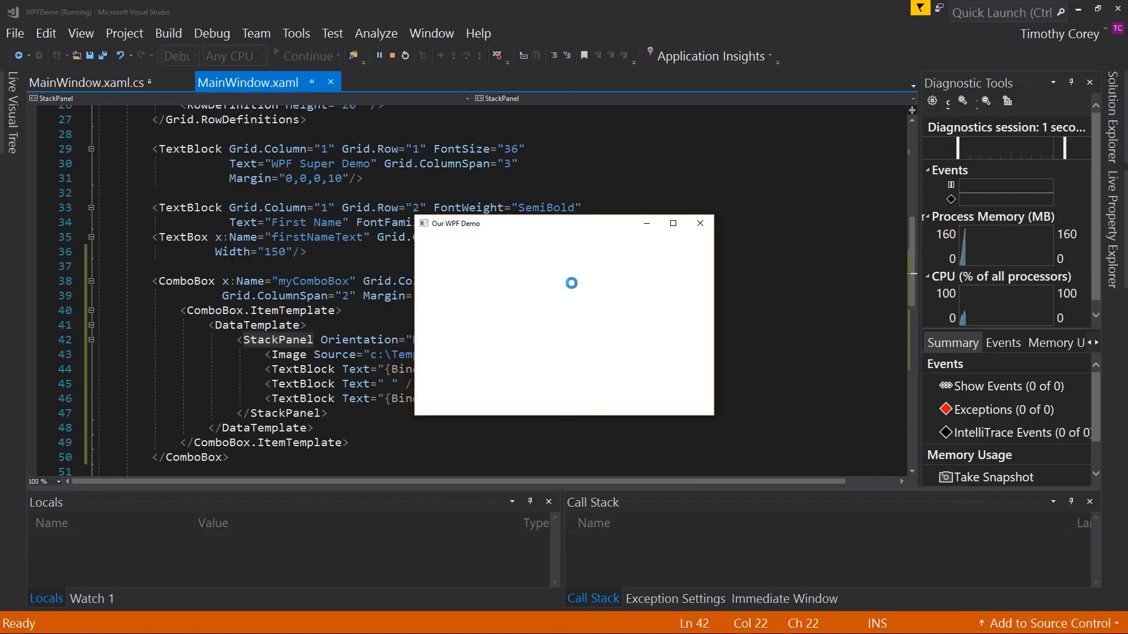
pyautogui.click(567, 311)
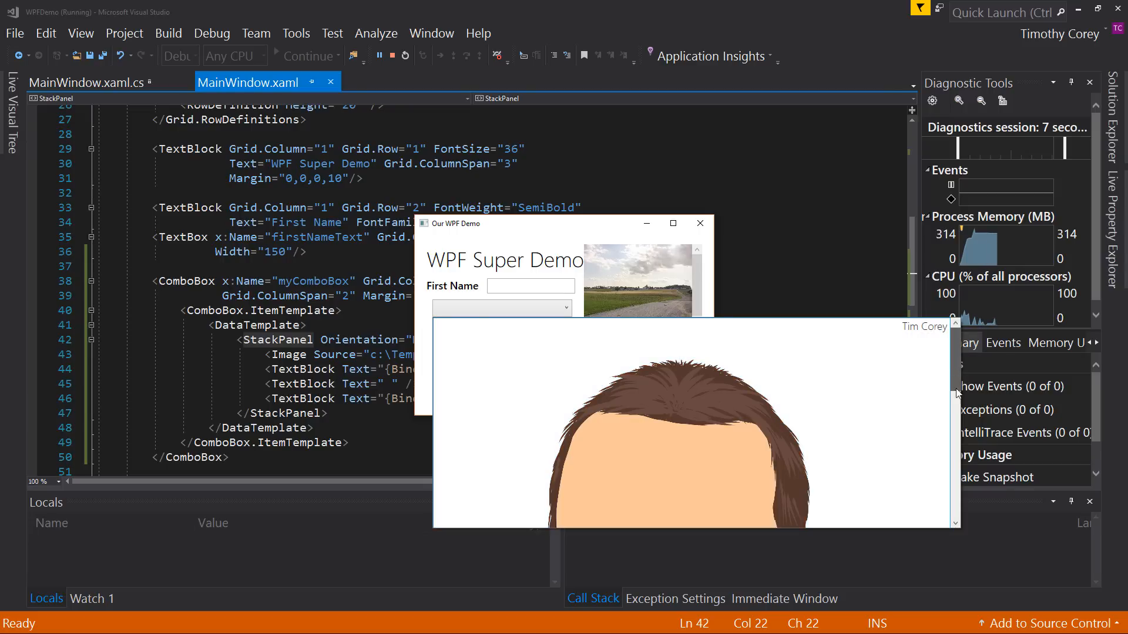
pyautogui.moveTo(955, 369); pyautogui.dragTo(953, 500)
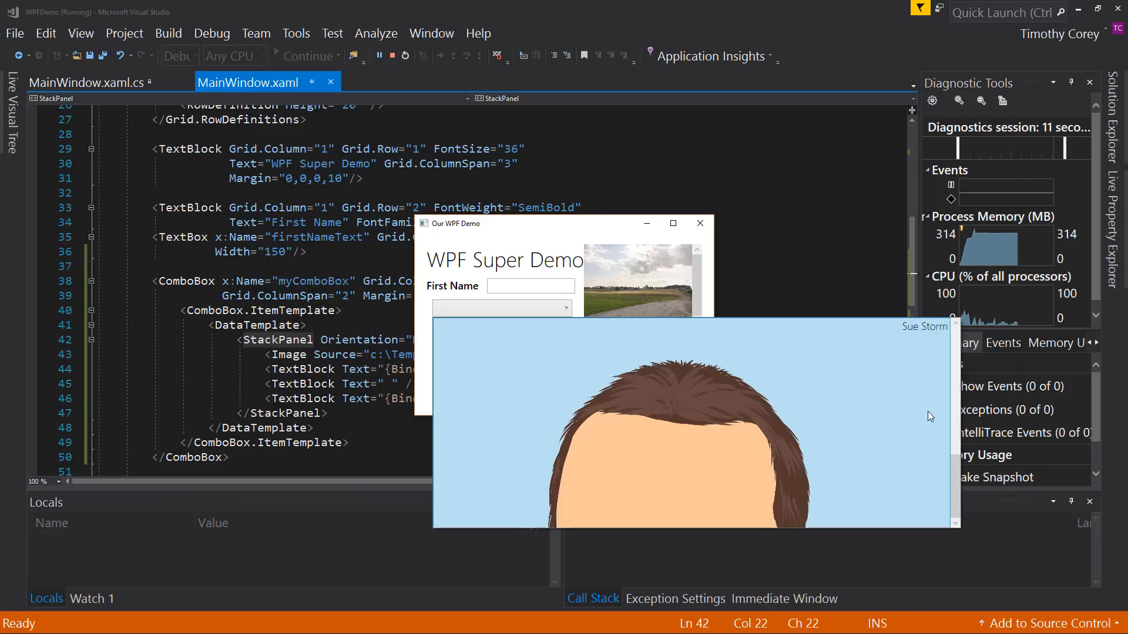
pyautogui.press('Escape')
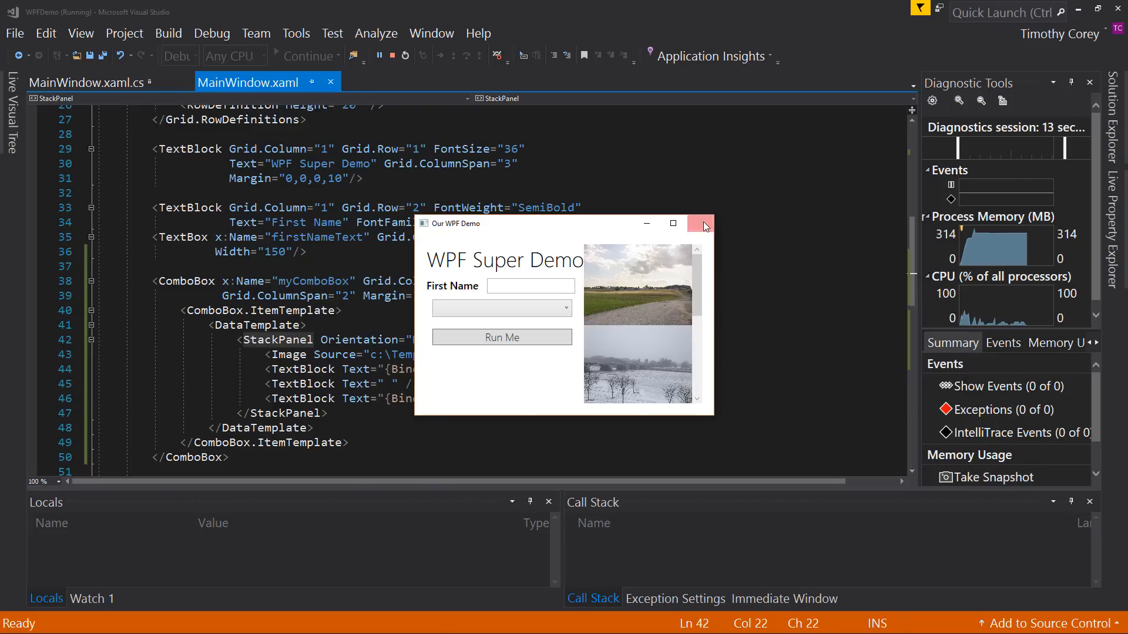
pyautogui.click(700, 223)
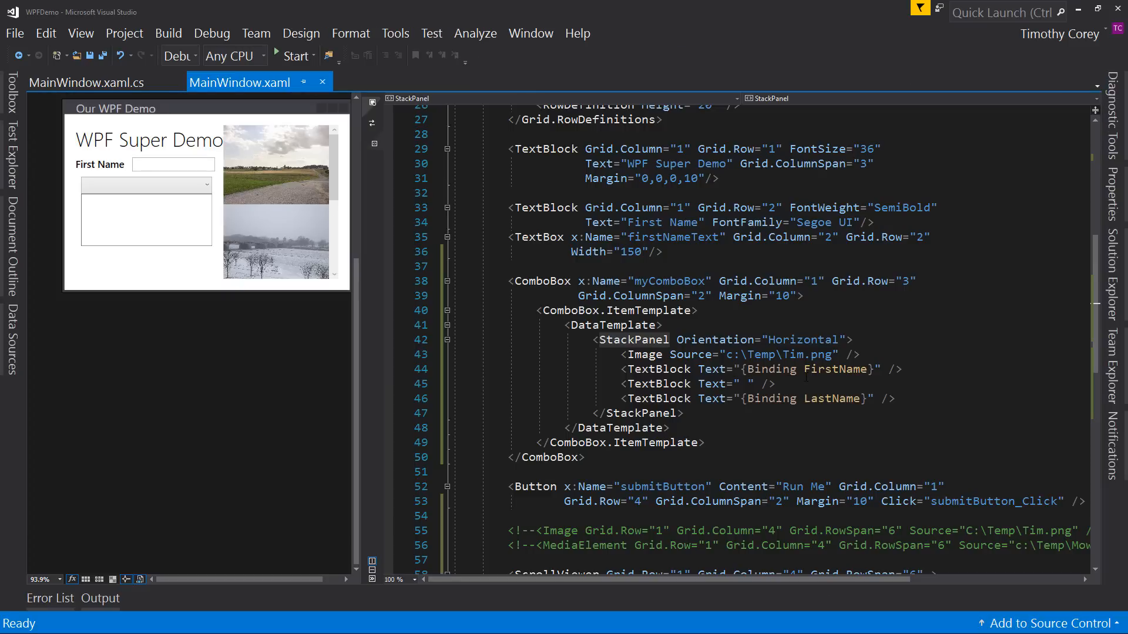
# Give the combo box Image Height="20" and Width="20" and rerun the demo
pyautogui.click(835, 355)
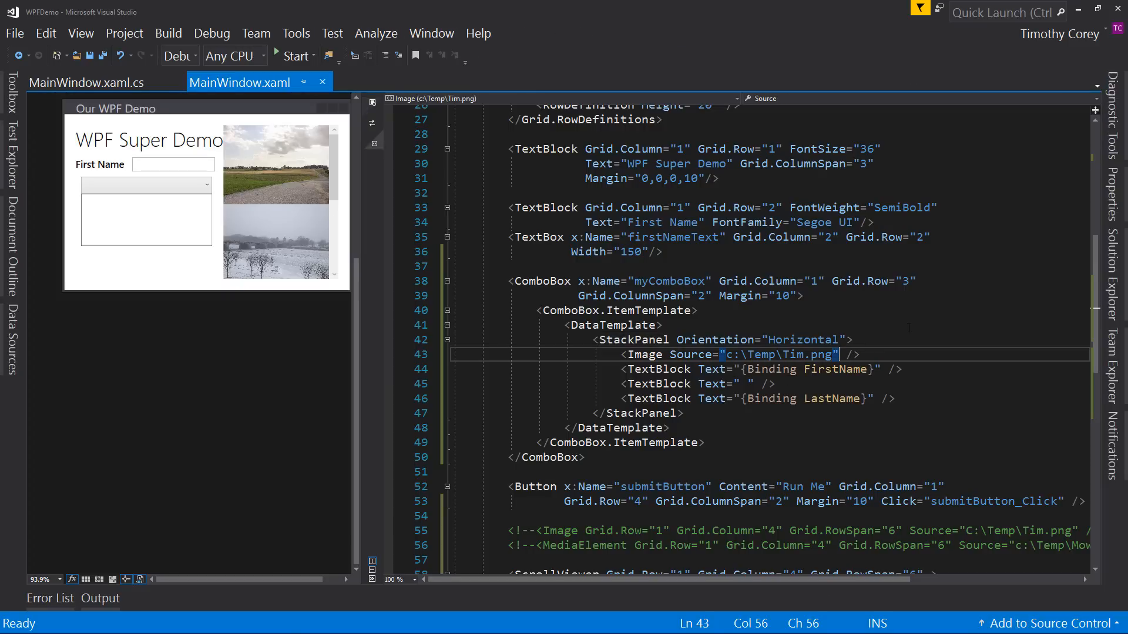
pyautogui.write('Height=')
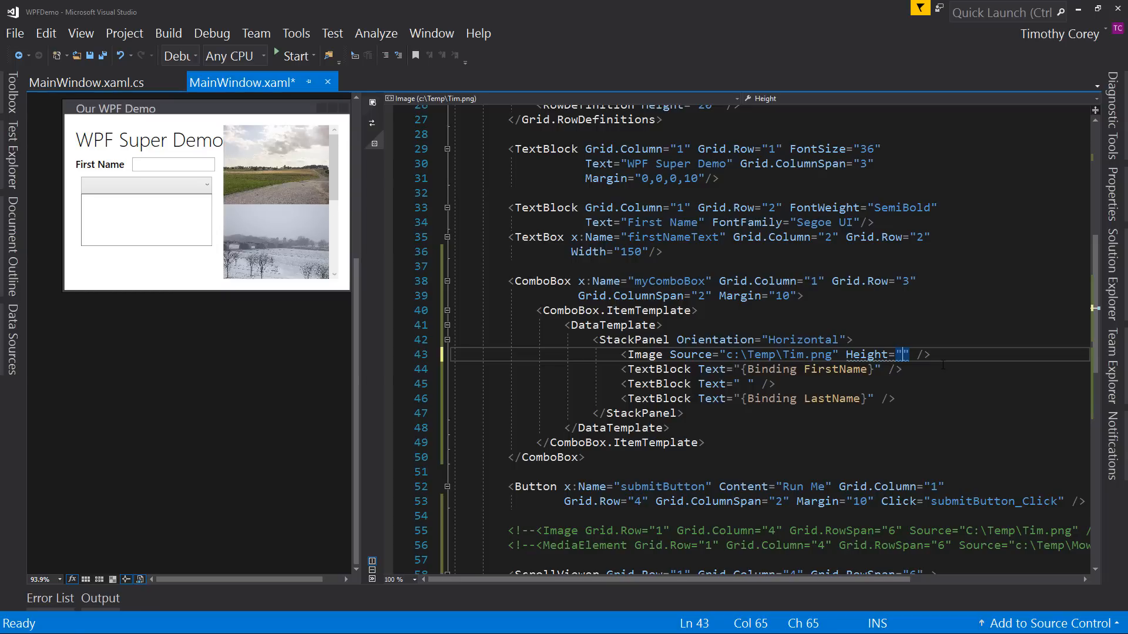
pyautogui.write('20')
pyautogui.press('End')
pyautogui.write('Width="20')
pyautogui.click(295, 56)
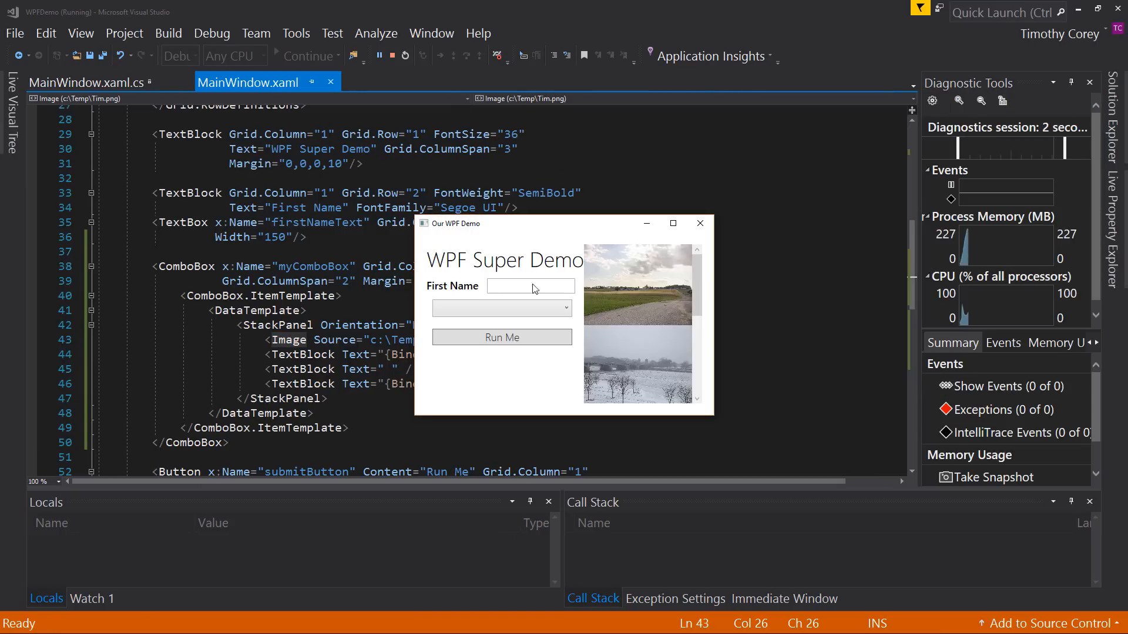
pyautogui.click(566, 310)
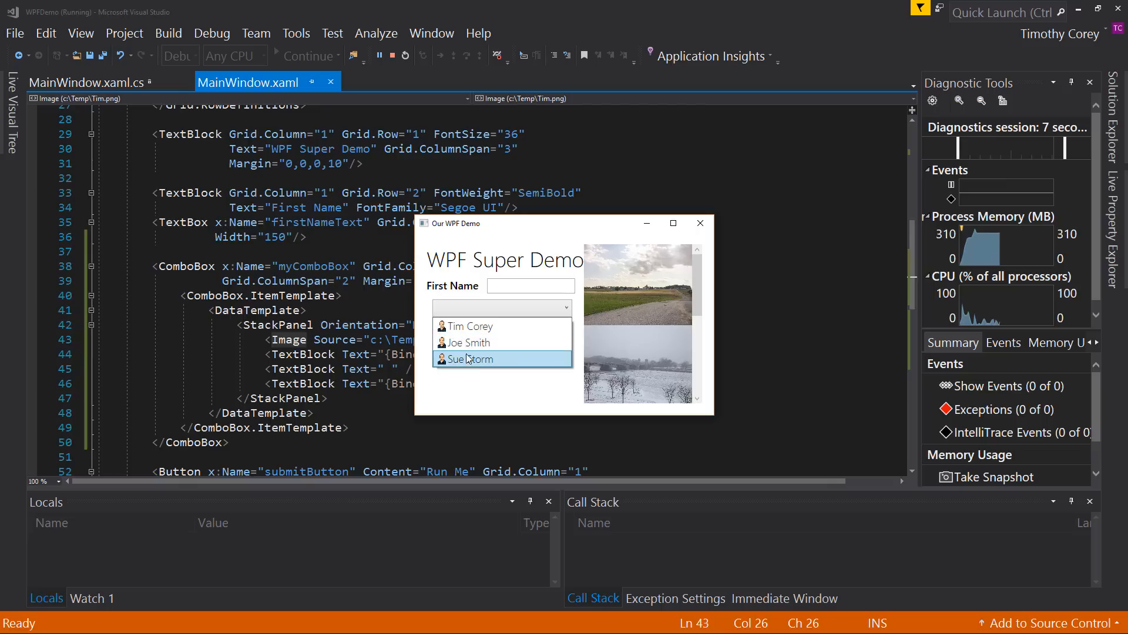
pyautogui.click(700, 226)
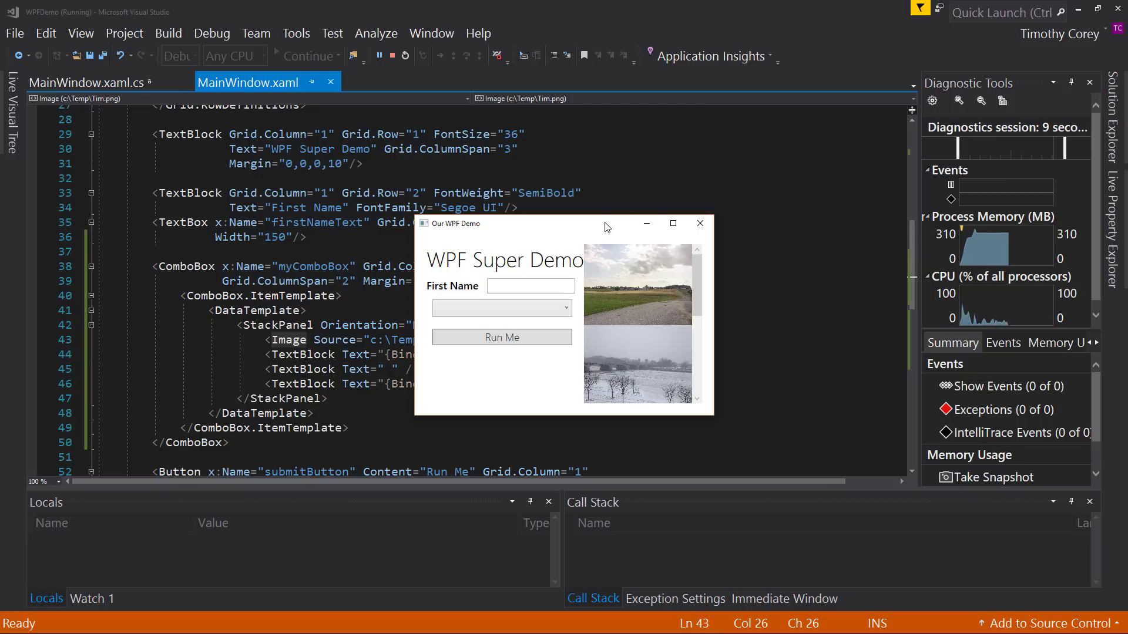
pyautogui.click(700, 224)
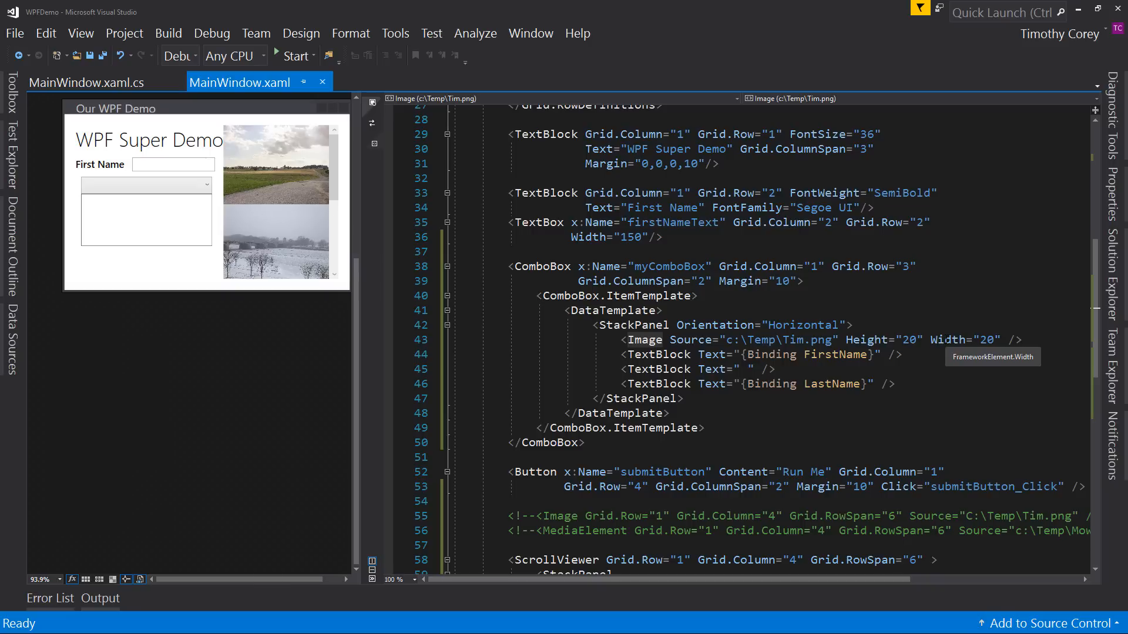
pyautogui.click(304, 110)
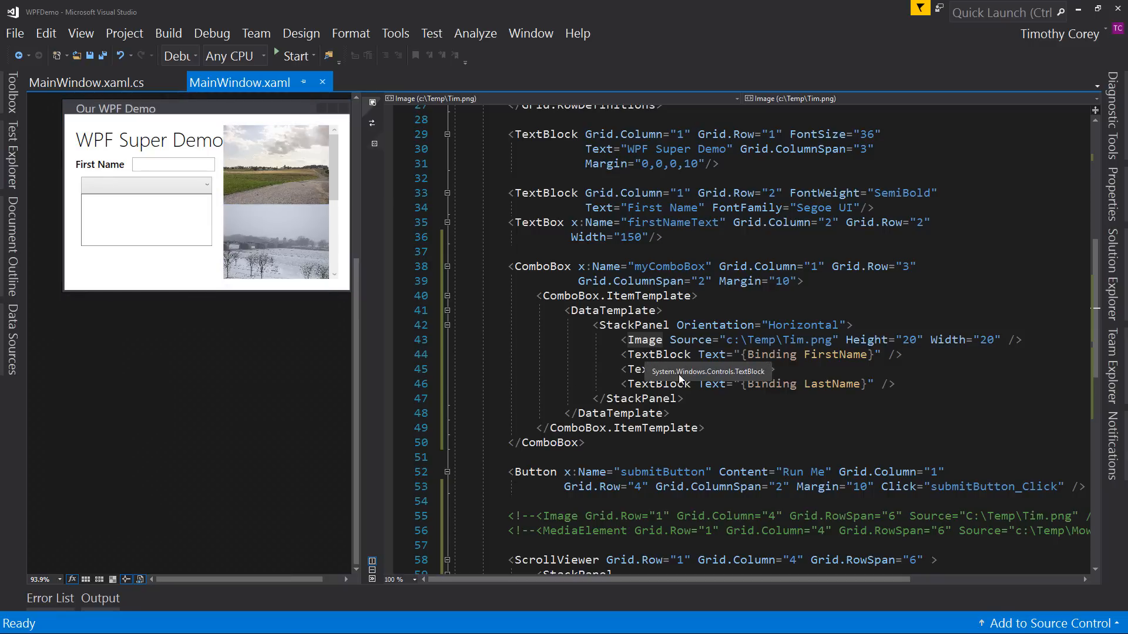
pyautogui.scroll(-3, 750, 334)
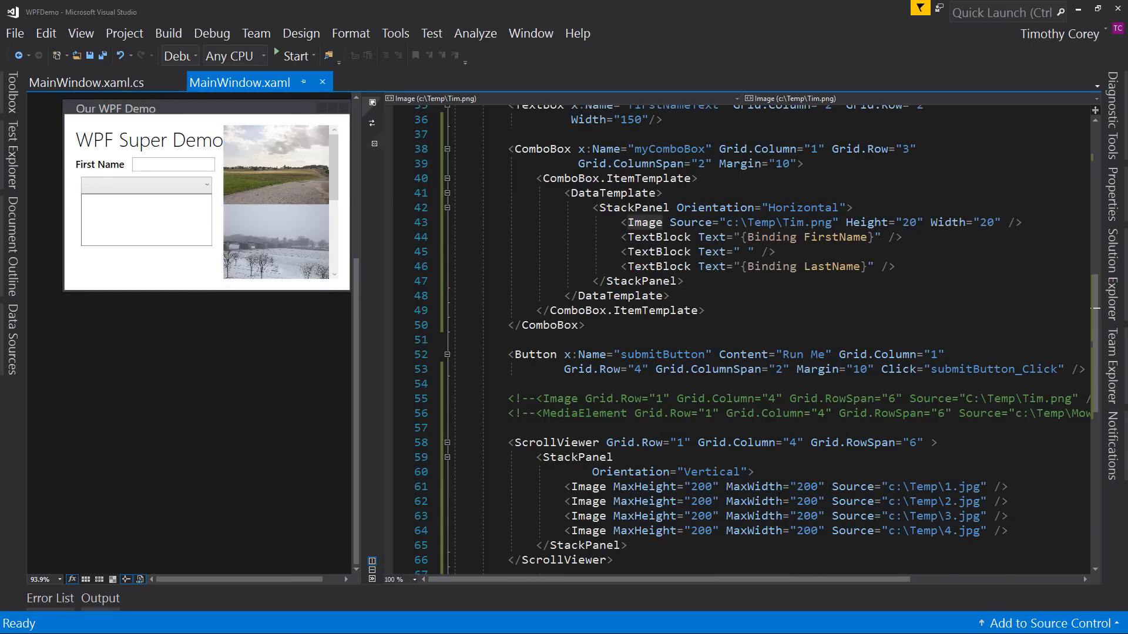
pyautogui.scroll(3, 749, 335)
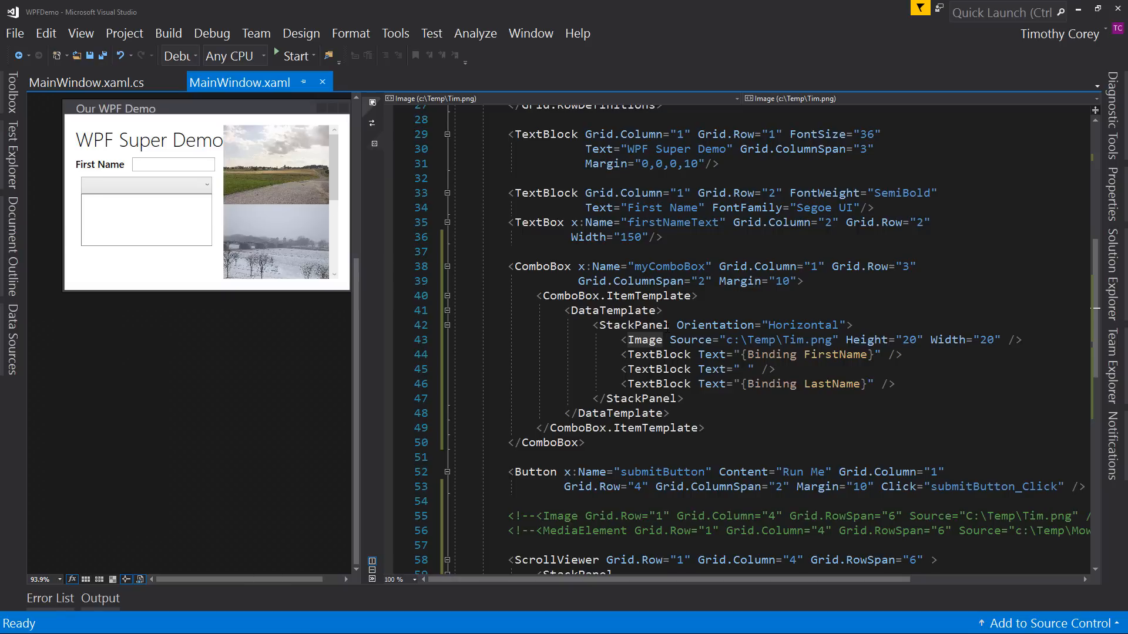
pyautogui.click(652, 340)
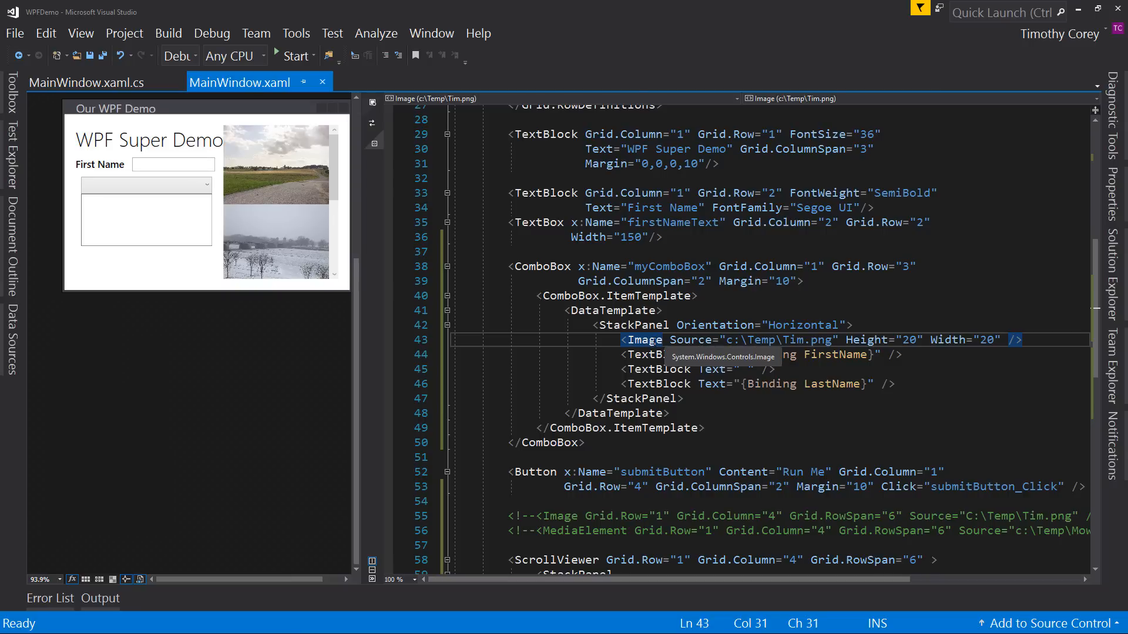
pyautogui.press('Down')
pyautogui.press('Down')
pyautogui.press('Down')
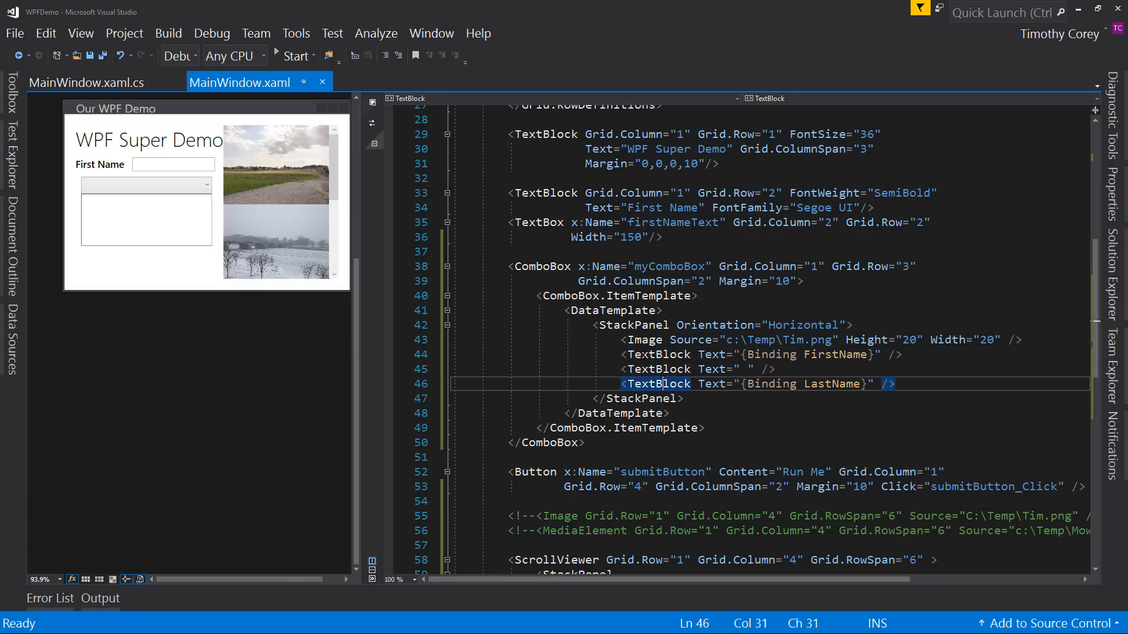
pyautogui.press('Up')
pyautogui.press('Up')
pyautogui.press('Up')
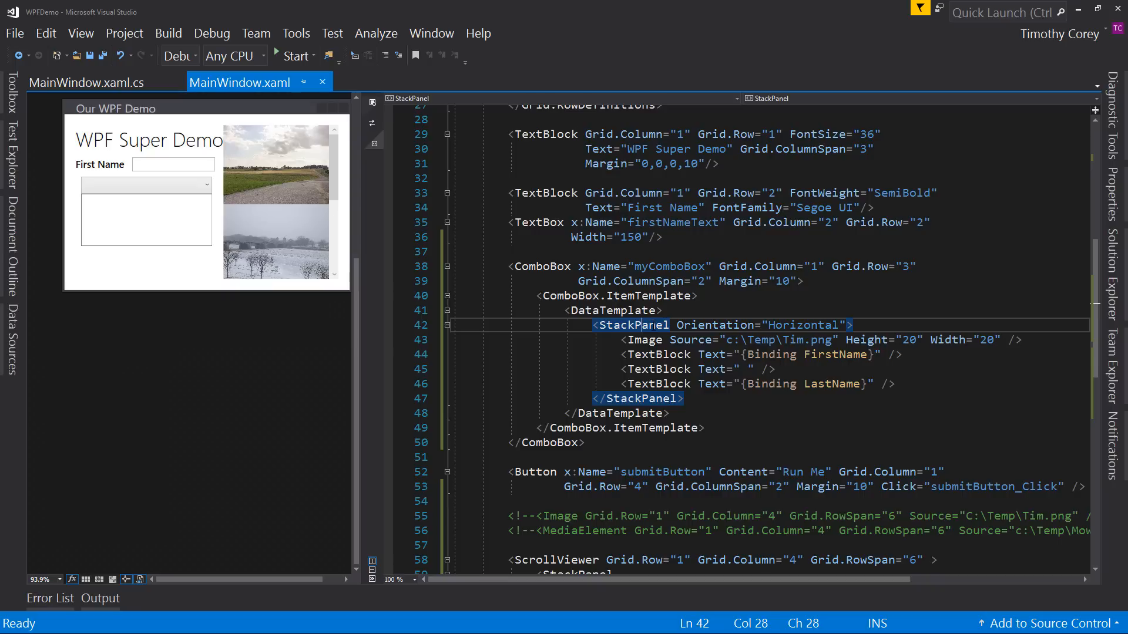
pyautogui.click(544, 267)
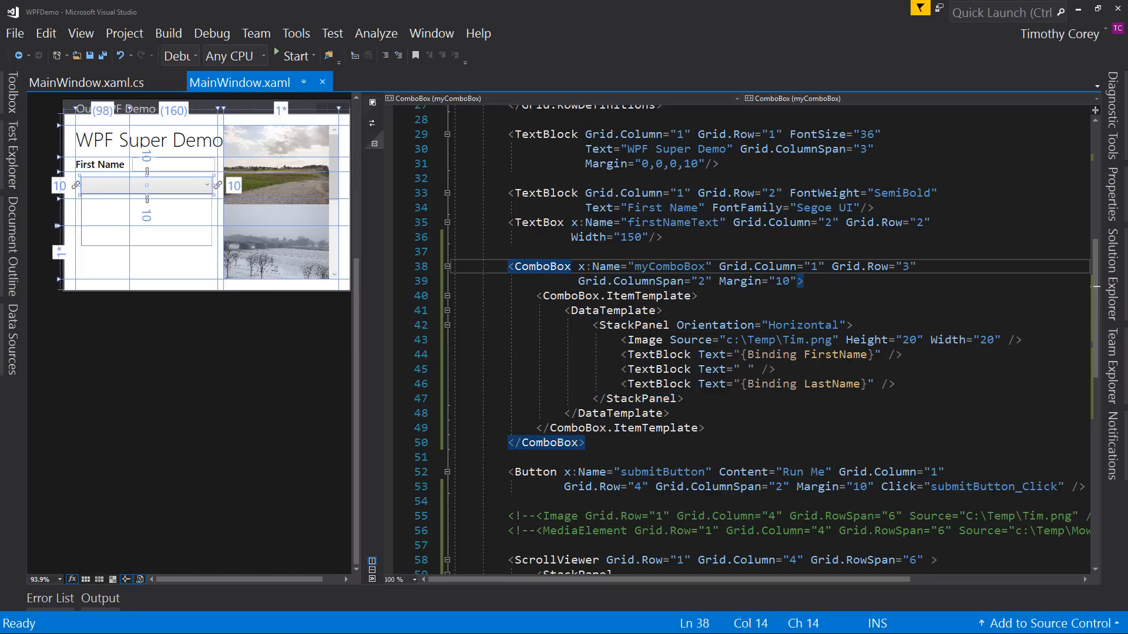
pyautogui.click(606, 311)
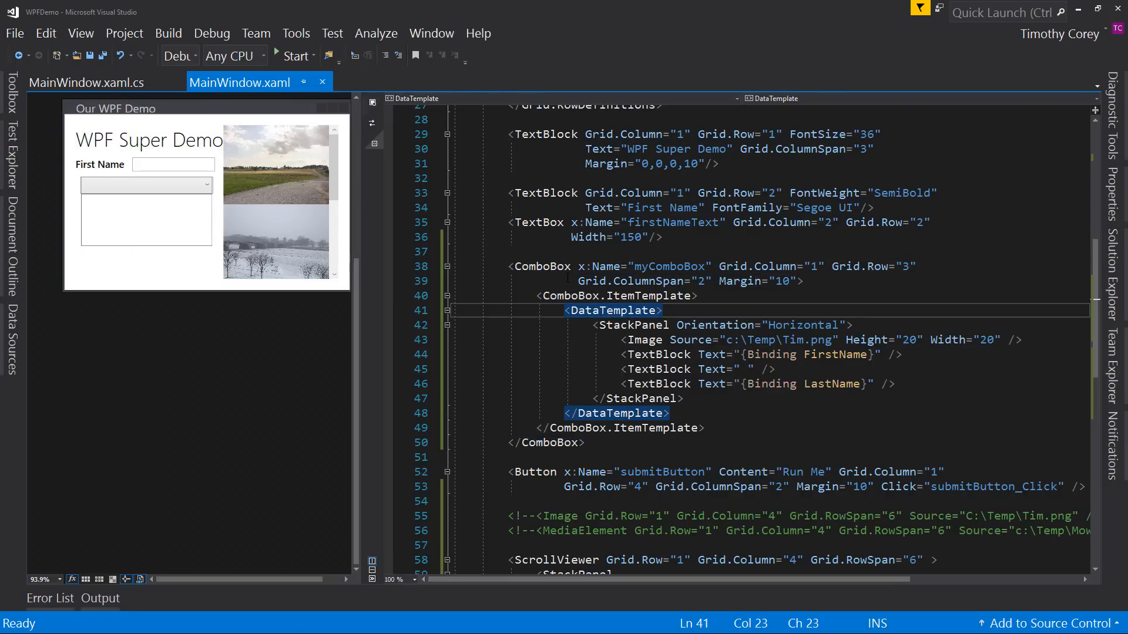
pyautogui.scroll(1, 749, 352)
pyautogui.click(564, 325)
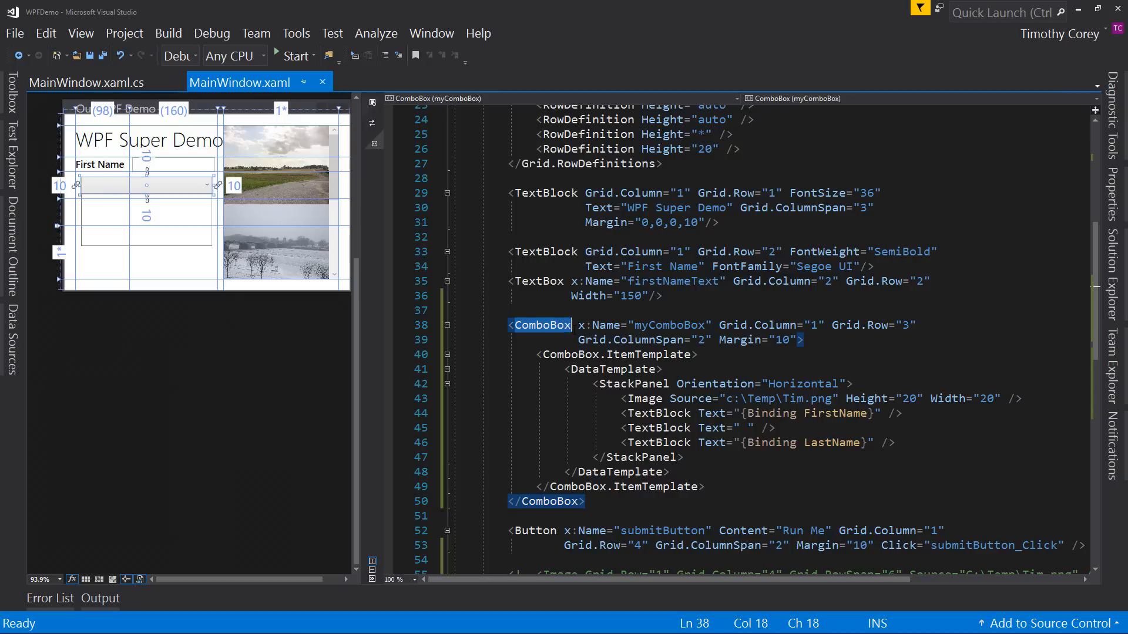
pyautogui.scroll(4, 564, 326)
pyautogui.scroll(-4, 630, 390)
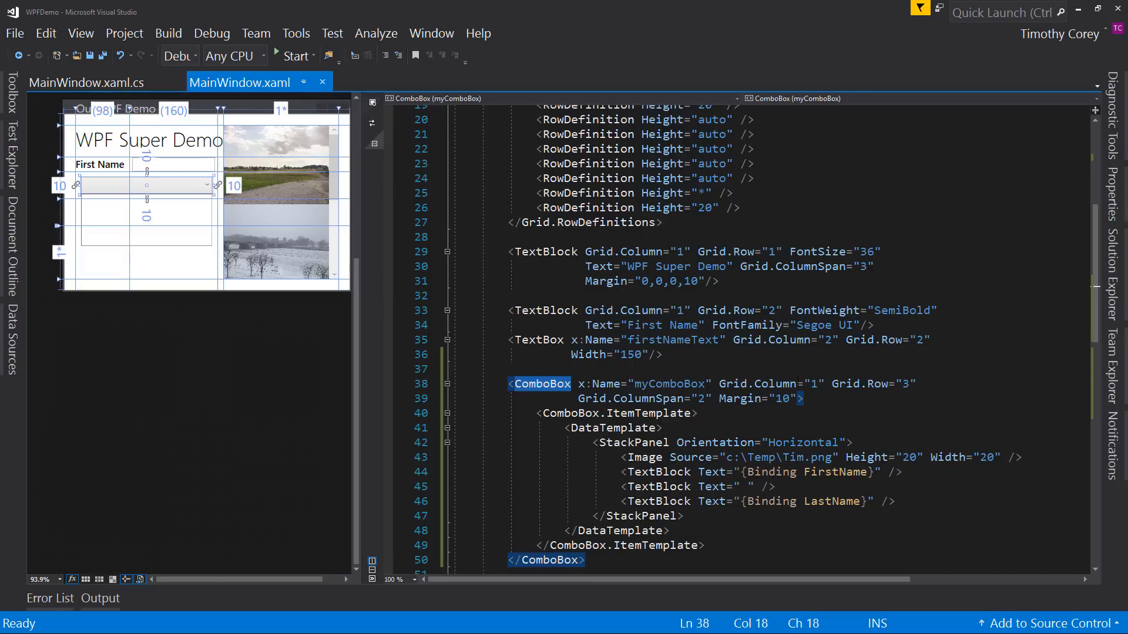
pyautogui.scroll(-1, 749, 352)
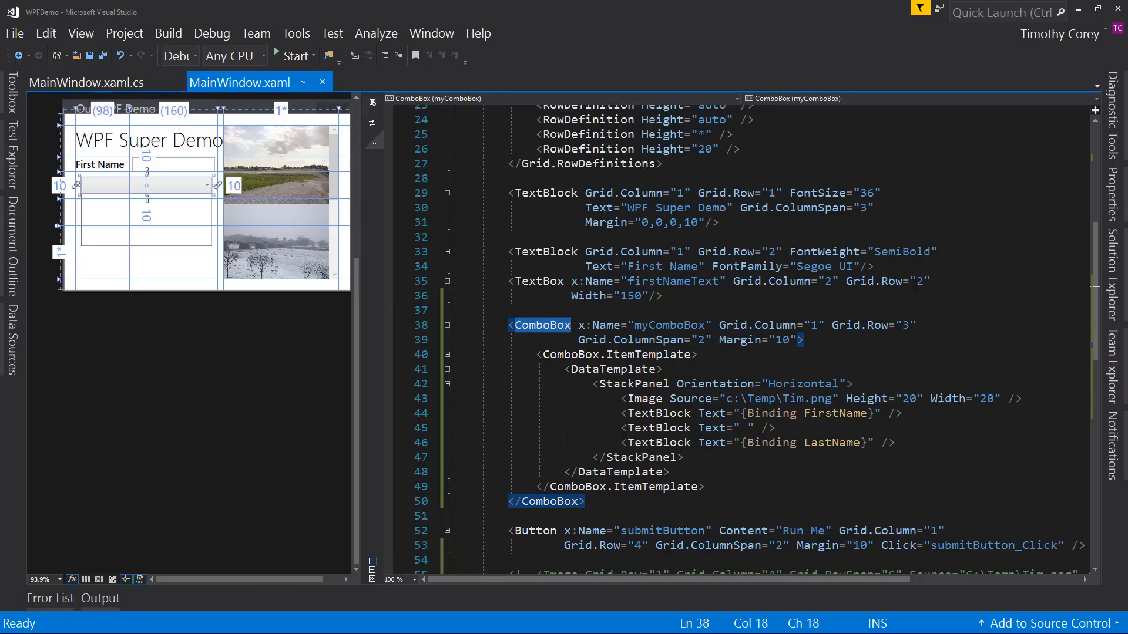
pyautogui.moveTo(719, 326); pyautogui.dragTo(712, 340)
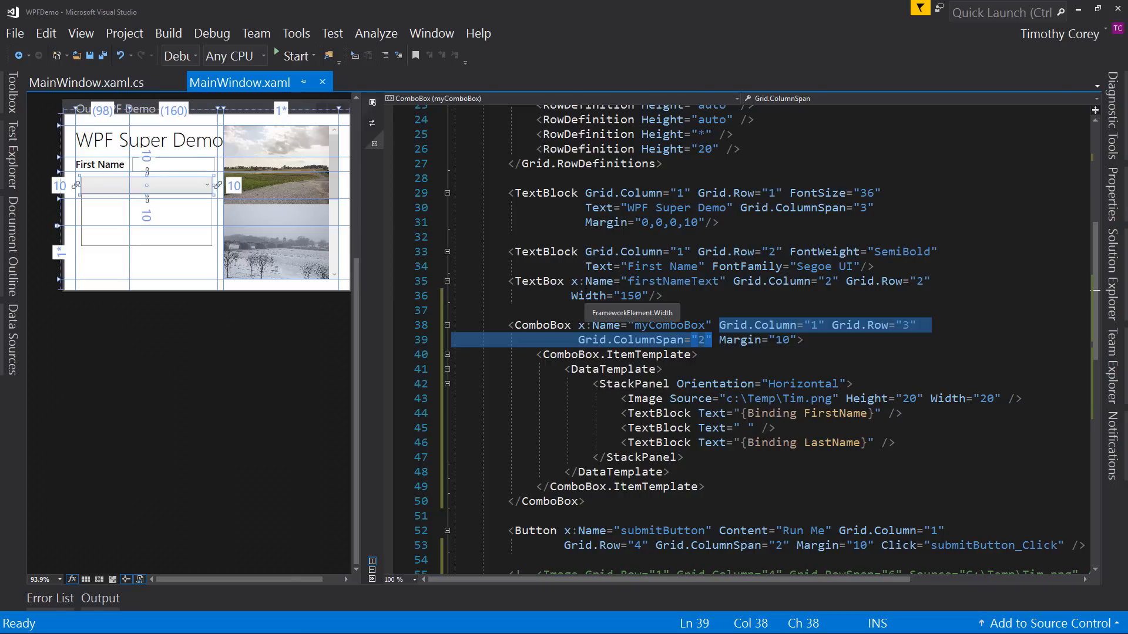
pyautogui.click(823, 368)
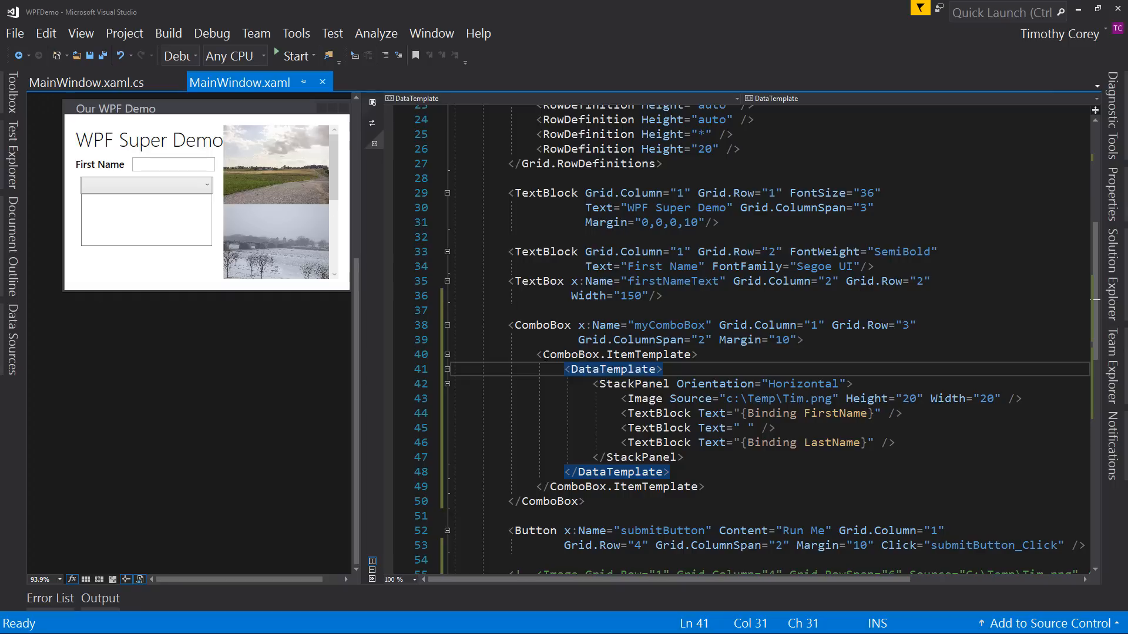
pyautogui.moveTo(538, 355); pyautogui.dragTo(663, 369)
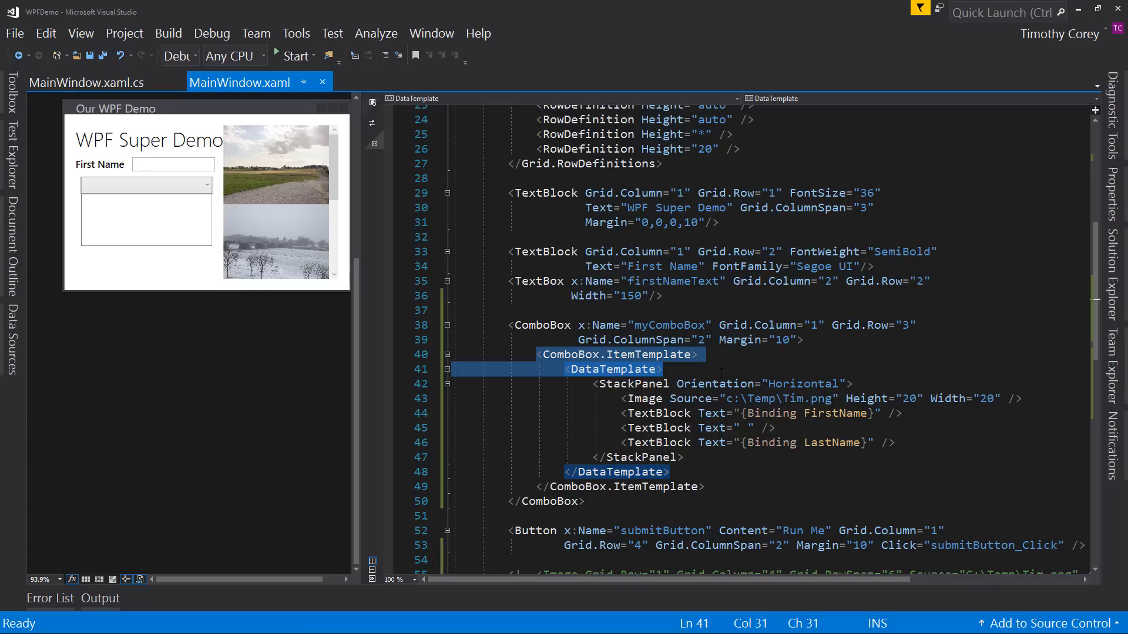
pyautogui.click(662, 368)
pyautogui.scroll(-3, 723, 384)
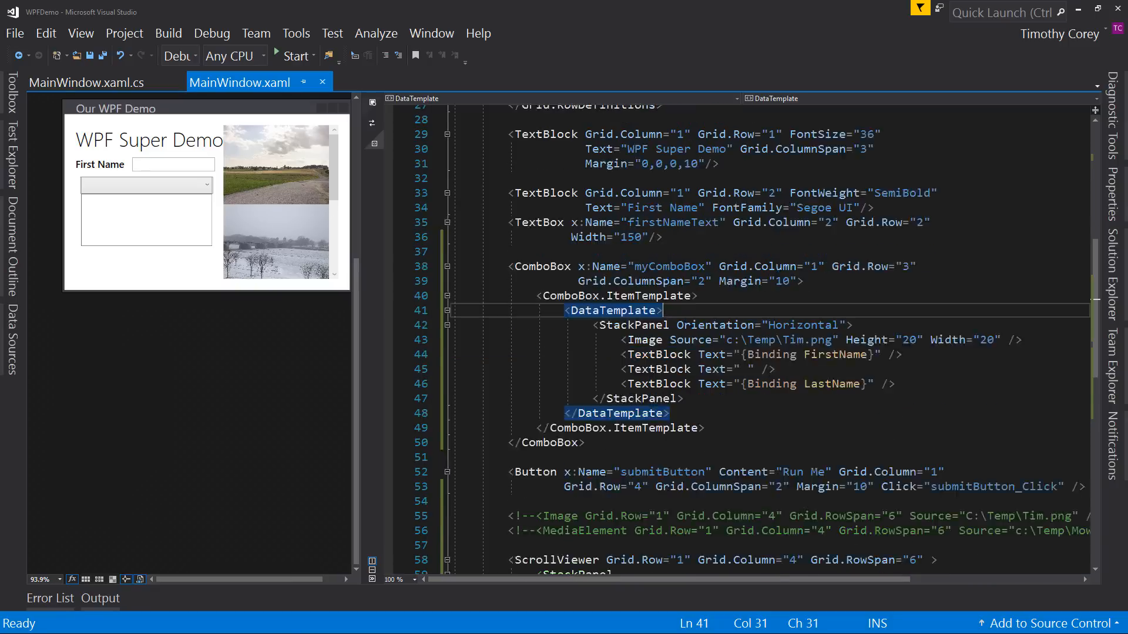
pyautogui.scroll(-3, 723, 384)
pyautogui.scroll(4, 767, 388)
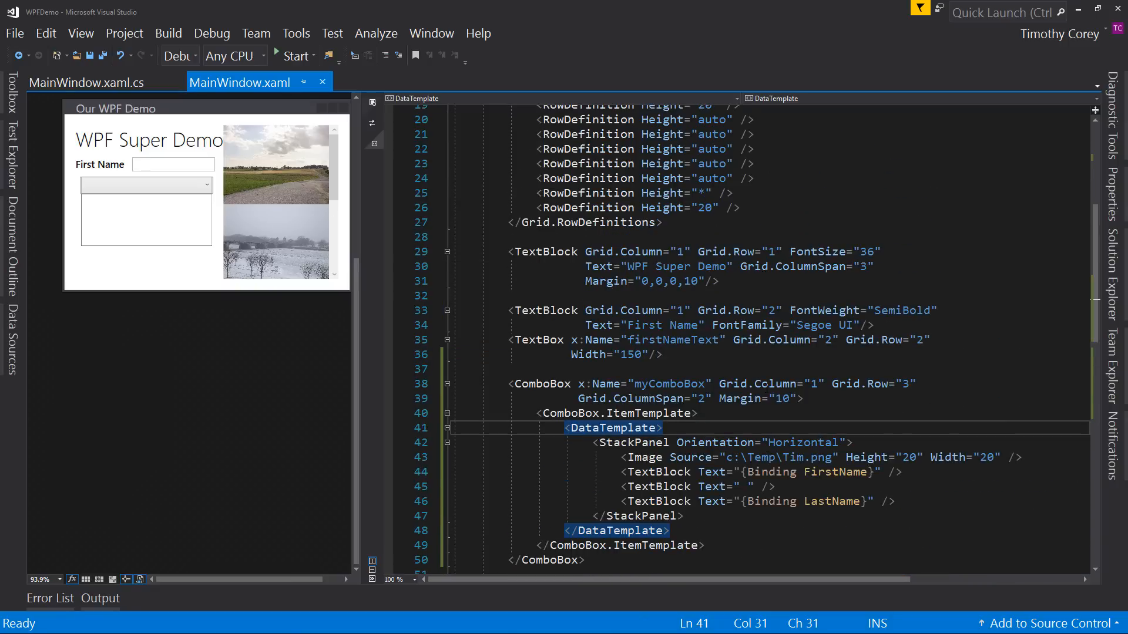
pyautogui.click(547, 252)
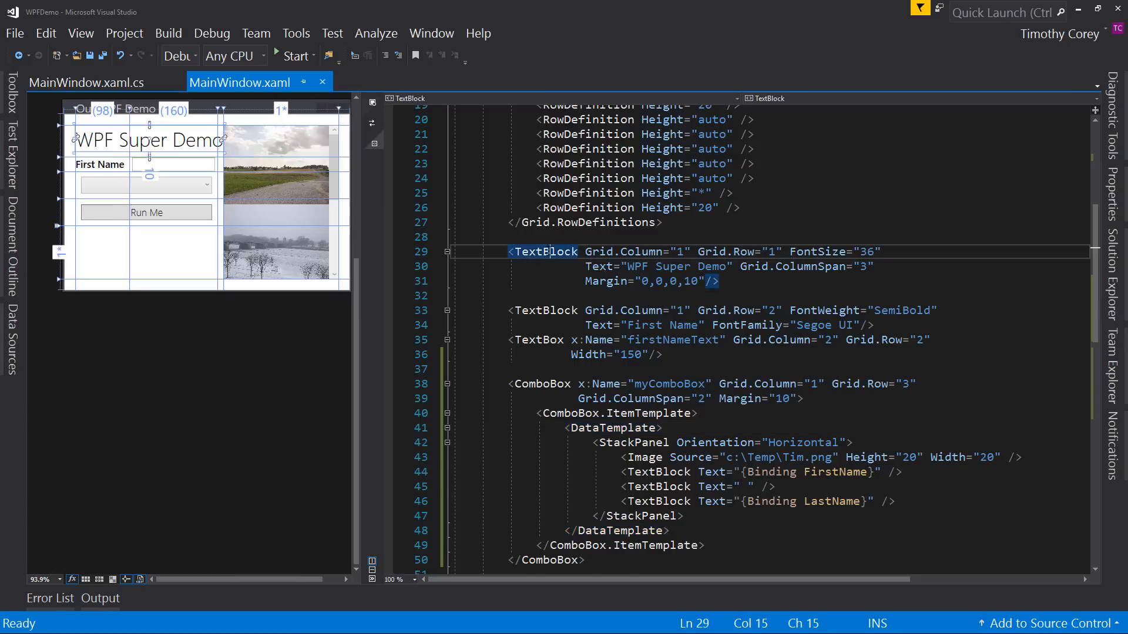
pyautogui.click(539, 340)
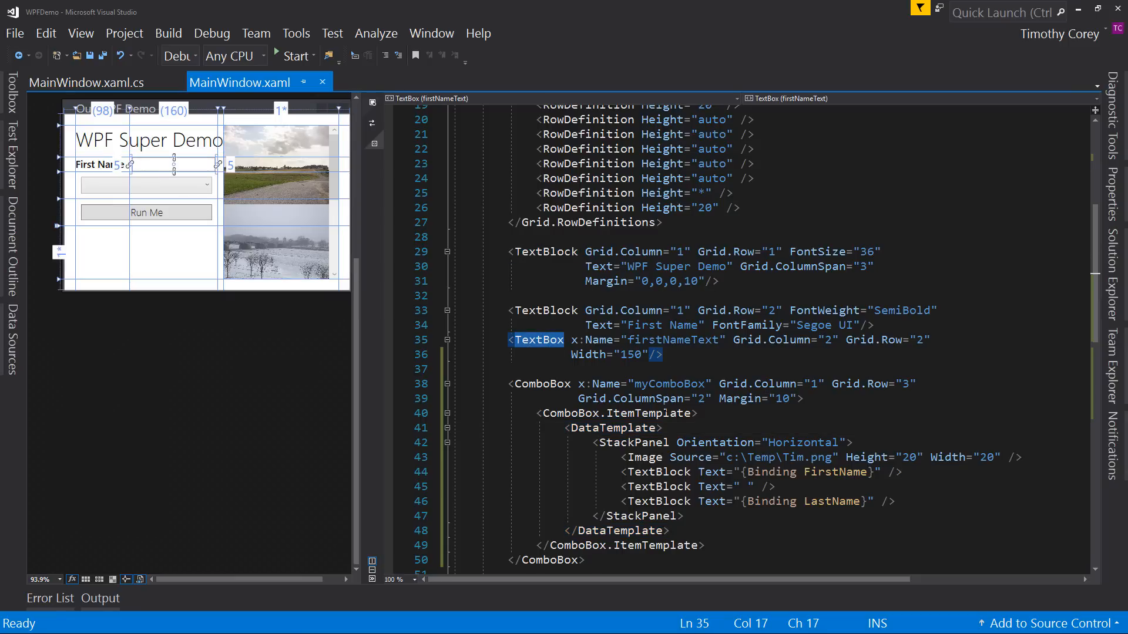
pyautogui.click(564, 388)
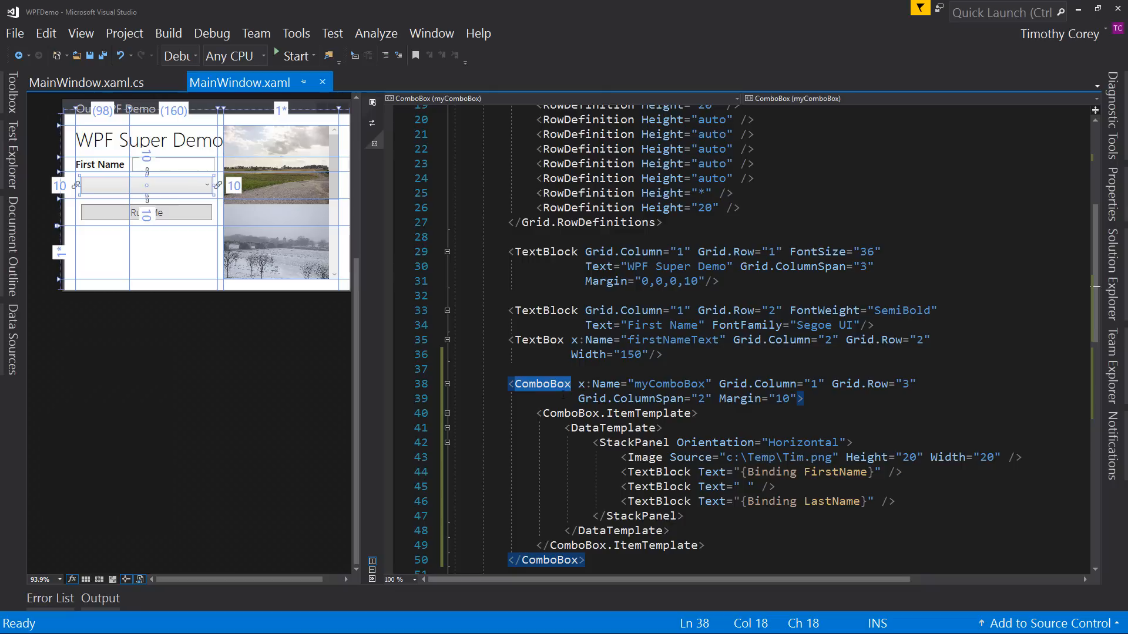
pyautogui.scroll(-6, 565, 392)
pyautogui.click(535, 354)
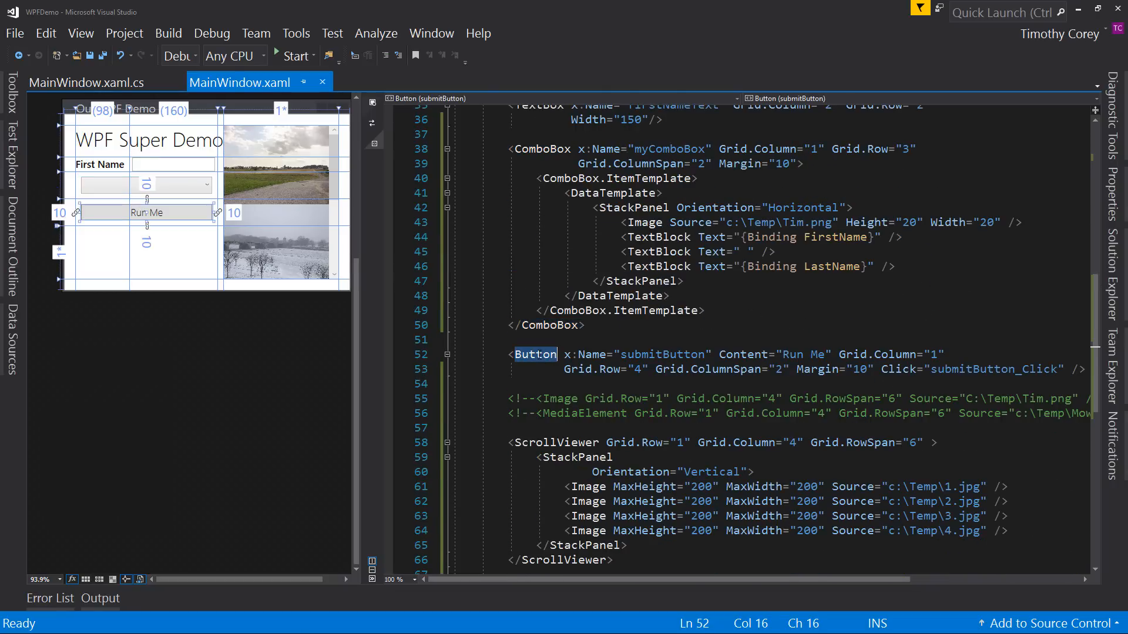
pyautogui.scroll(-3, 703, 402)
pyautogui.click(599, 325)
pyautogui.click(612, 340)
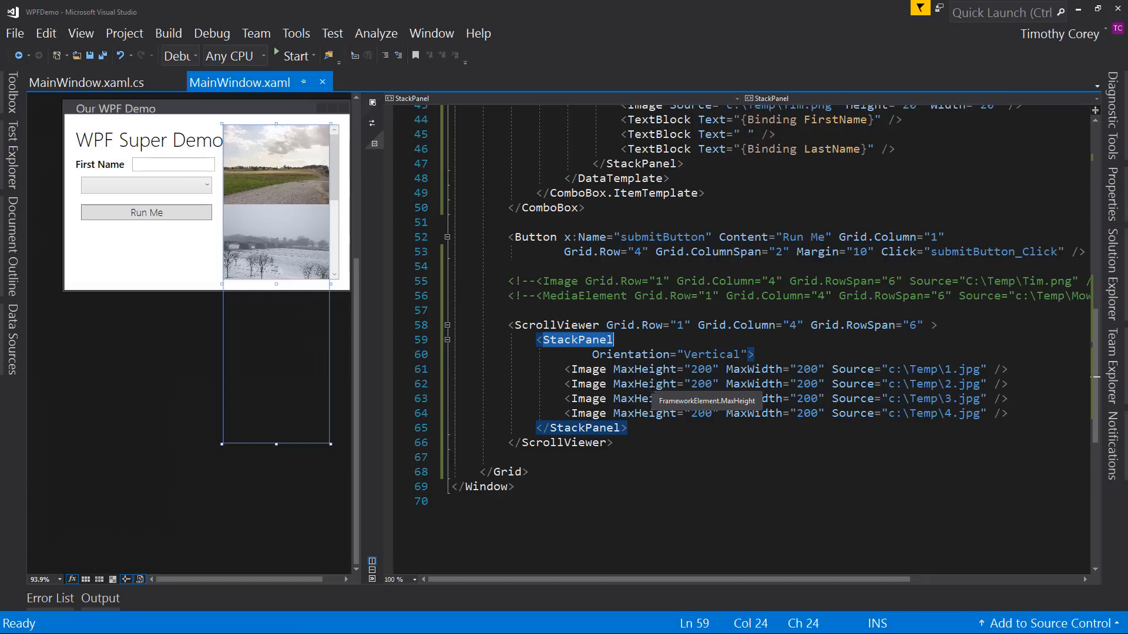
pyautogui.click(578, 281)
pyautogui.doubleClick(584, 295)
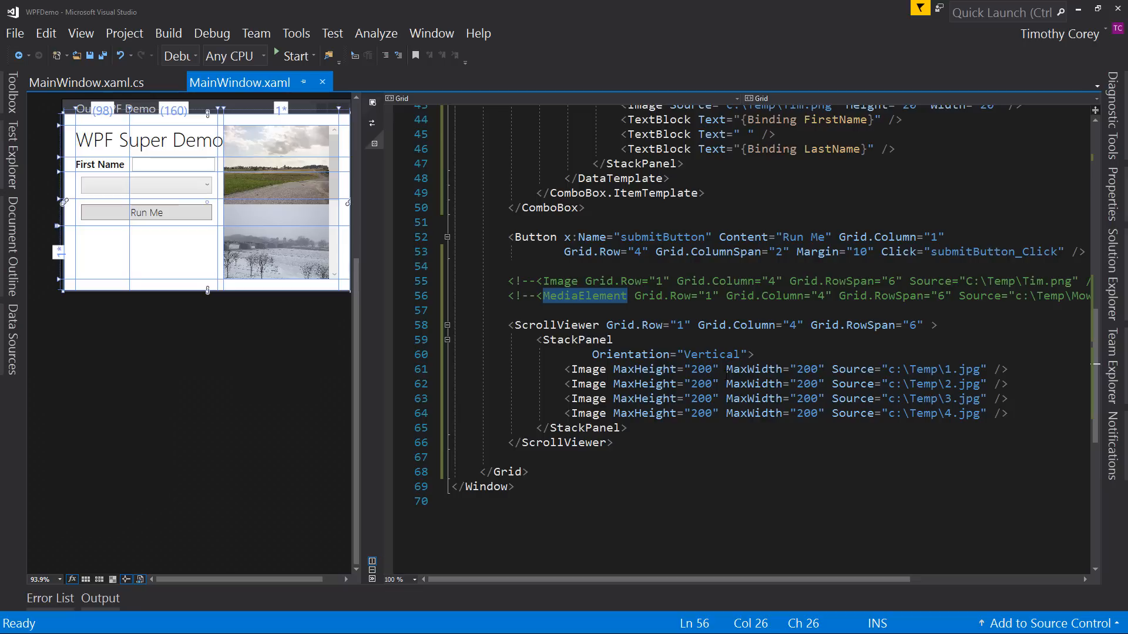
pyautogui.click(773, 307)
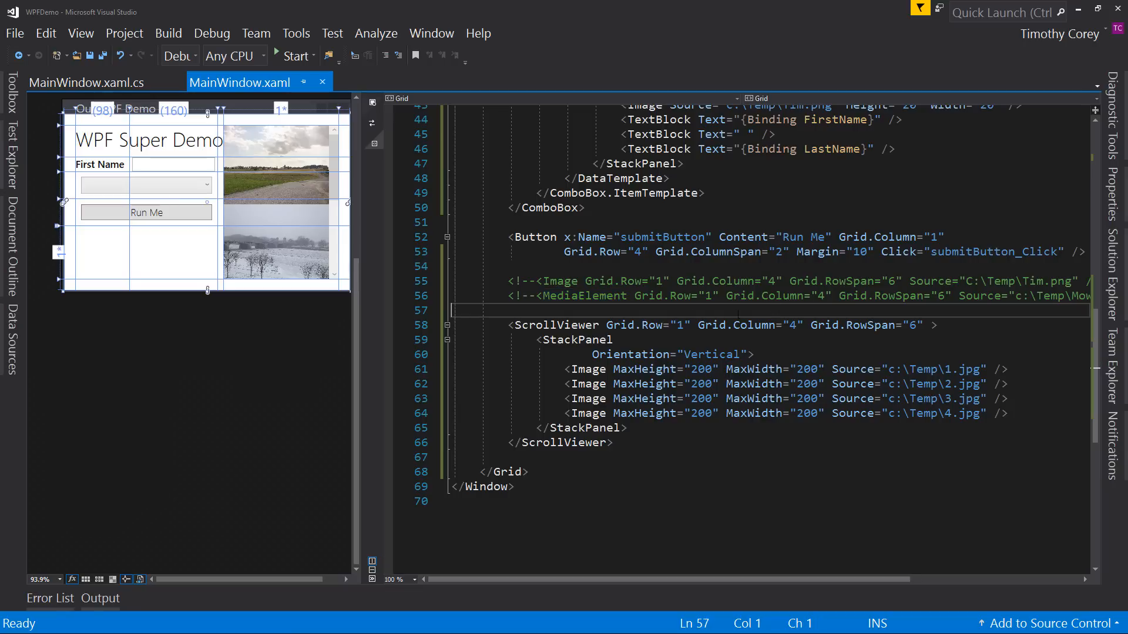
pyautogui.scroll(2, 742, 367)
pyautogui.scroll(2, 740, 368)
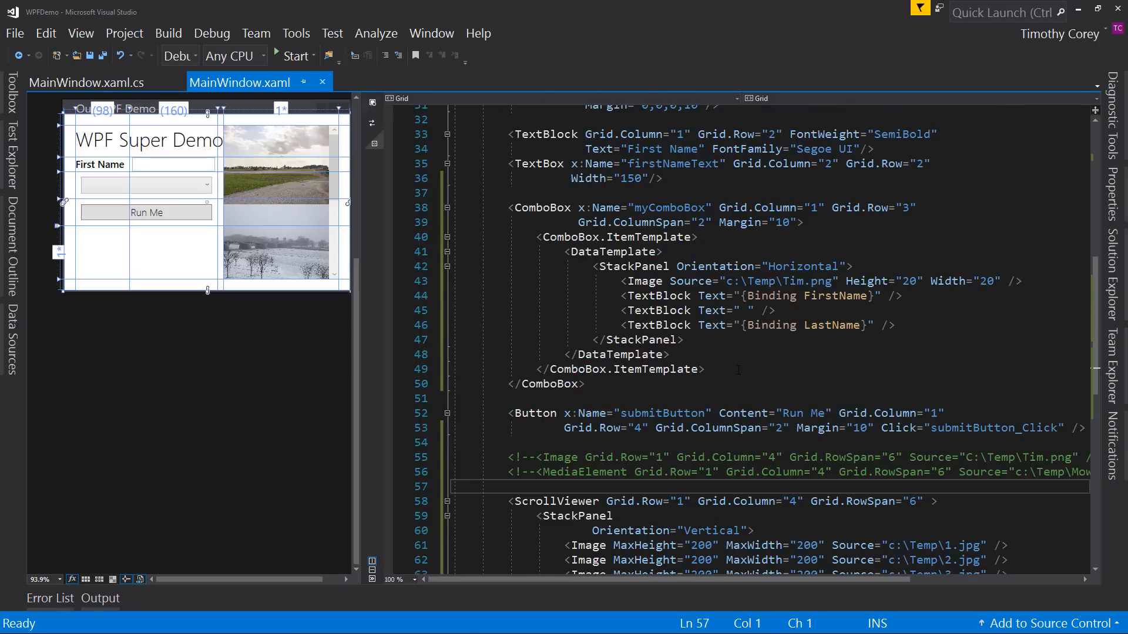